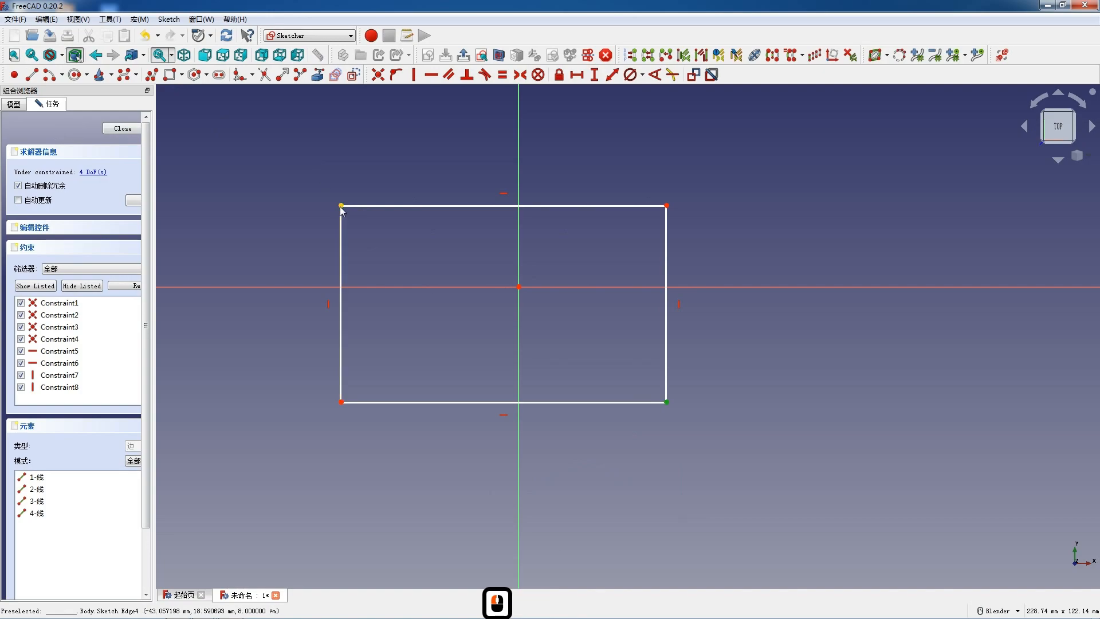
- Make the rectangle's opposite corners symmetric about the origin and set its width to 38 mm
{"action": "left_click", "coordinate": [519, 287]}
{"action": "key", "text": "s"}
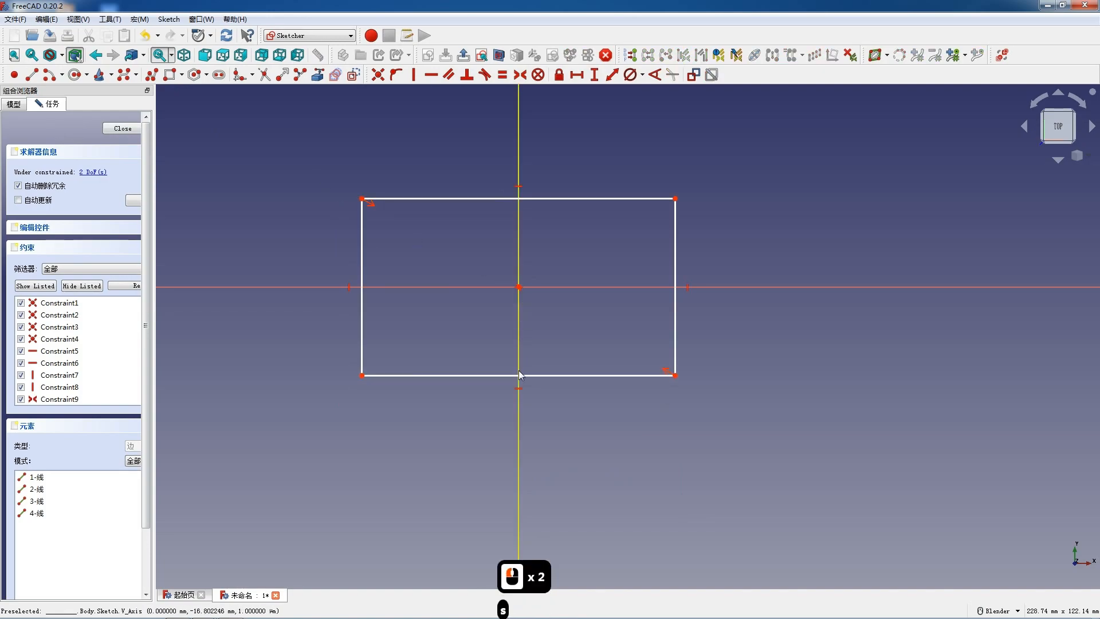
{"action": "key", "text": "l"}
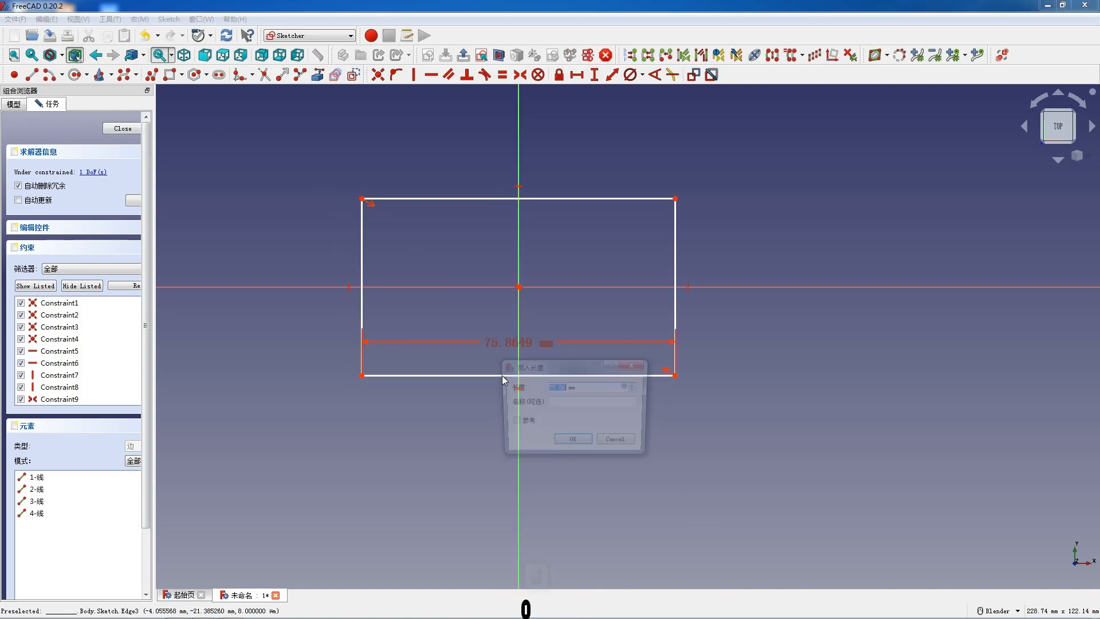
{"action": "type", "text": "38"}
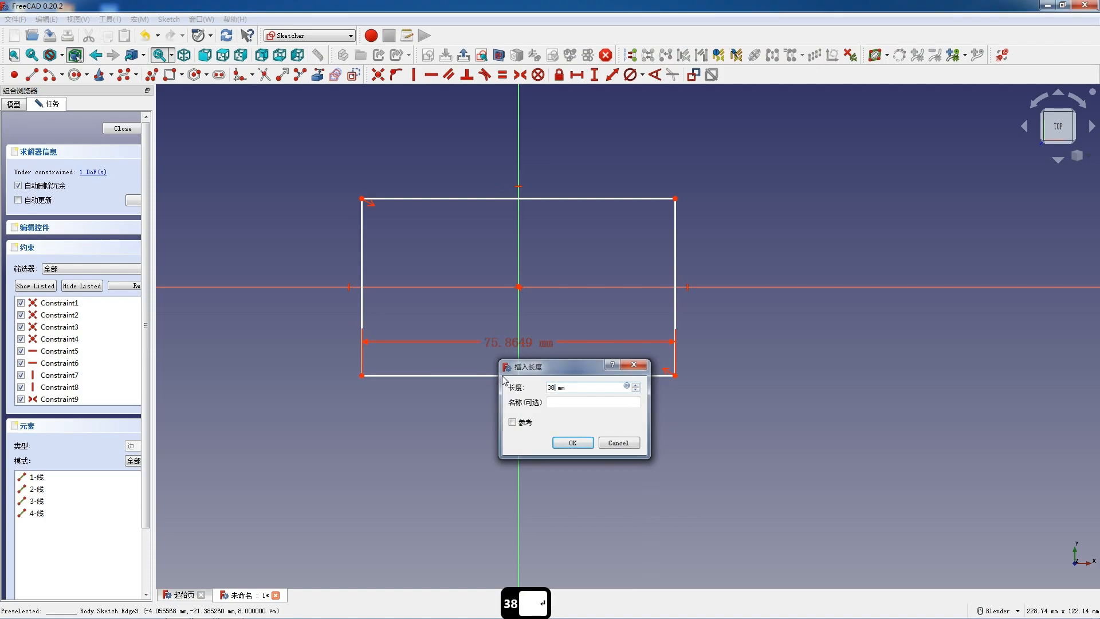
{"action": "key", "text": "Return"}
{"action": "key", "text": "i"}
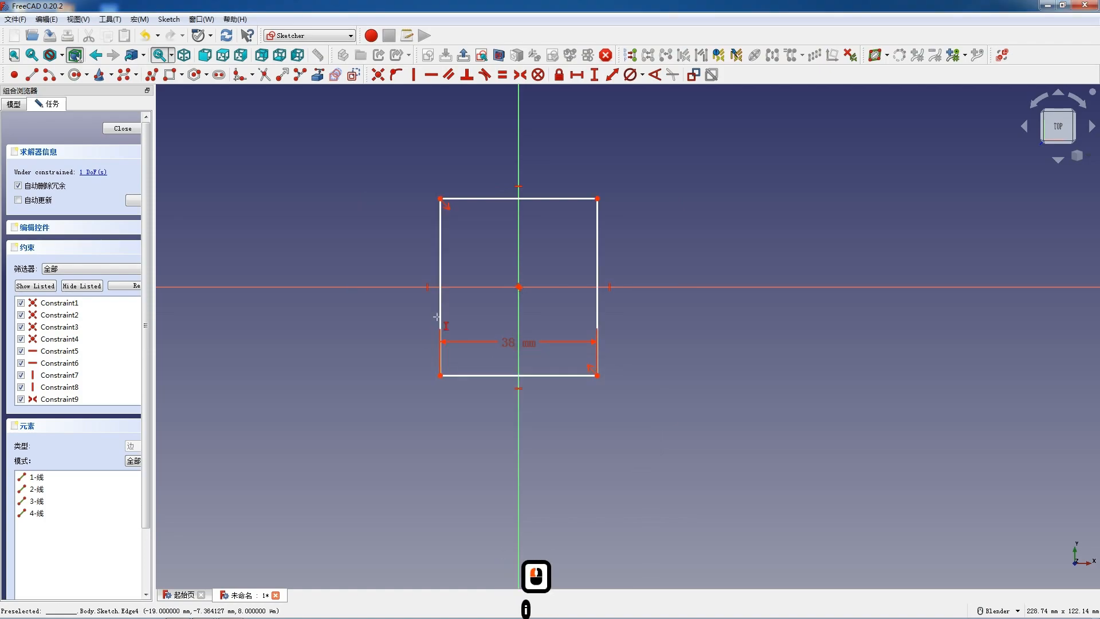
{"action": "key", "text": "2"}
{"action": "key", "text": "6"}
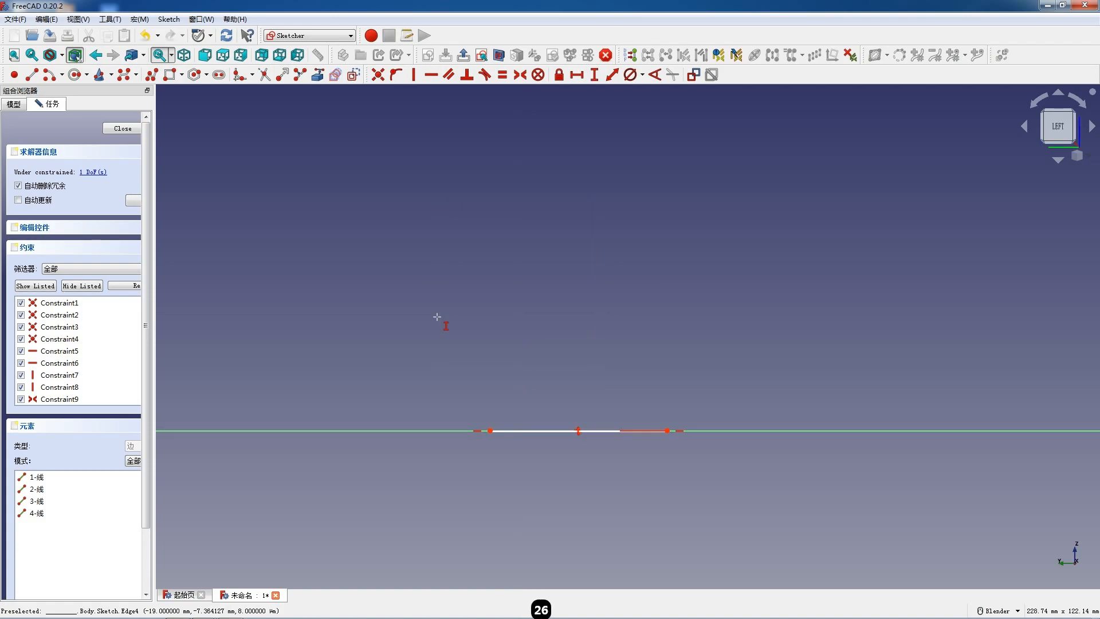
{"action": "key", "text": "Return"}
{"action": "left_click", "coordinate": [121, 129]}
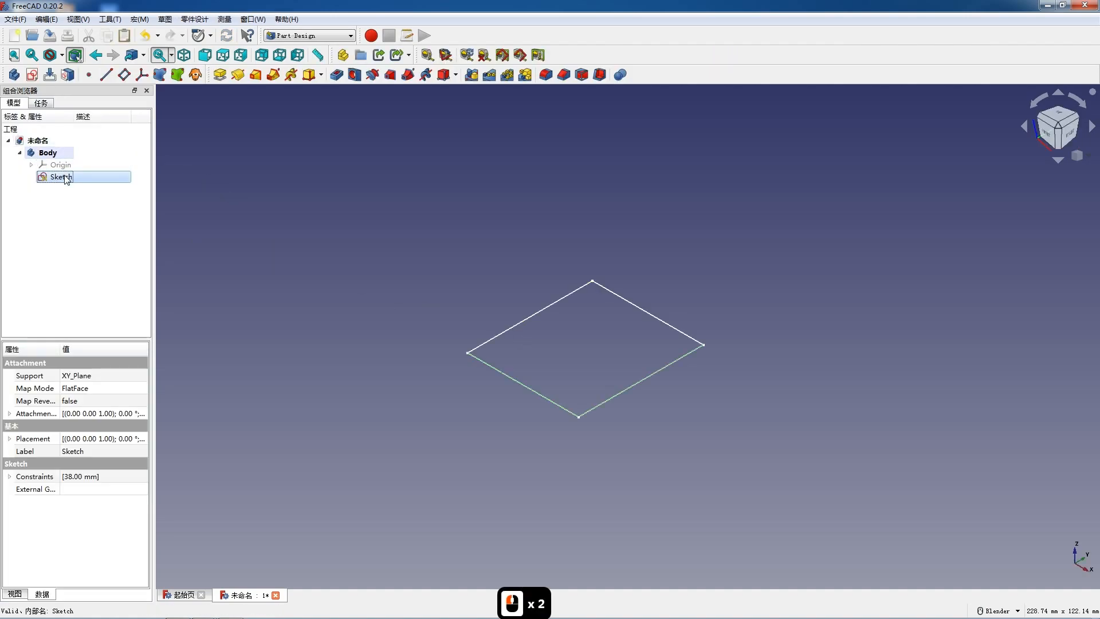
- Reopen the rectangle sketch, set the rectangle's height to 26 mm, and close the sketch
{"action": "double_click", "coordinate": [65, 175]}
{"action": "left_click", "coordinate": [445, 246]}
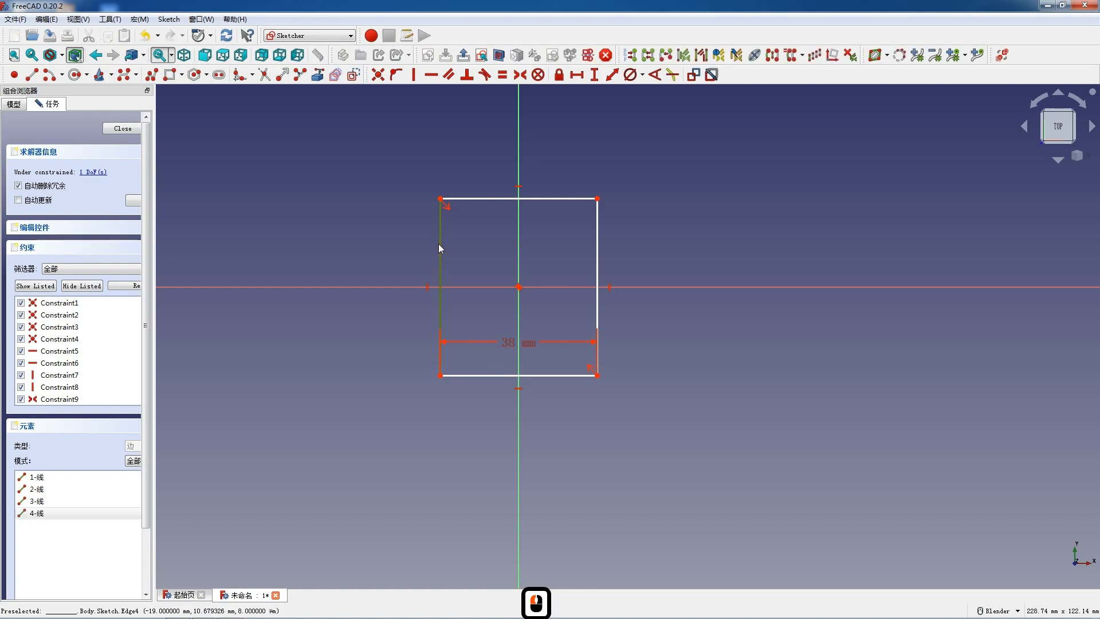
{"action": "key", "text": "i"}
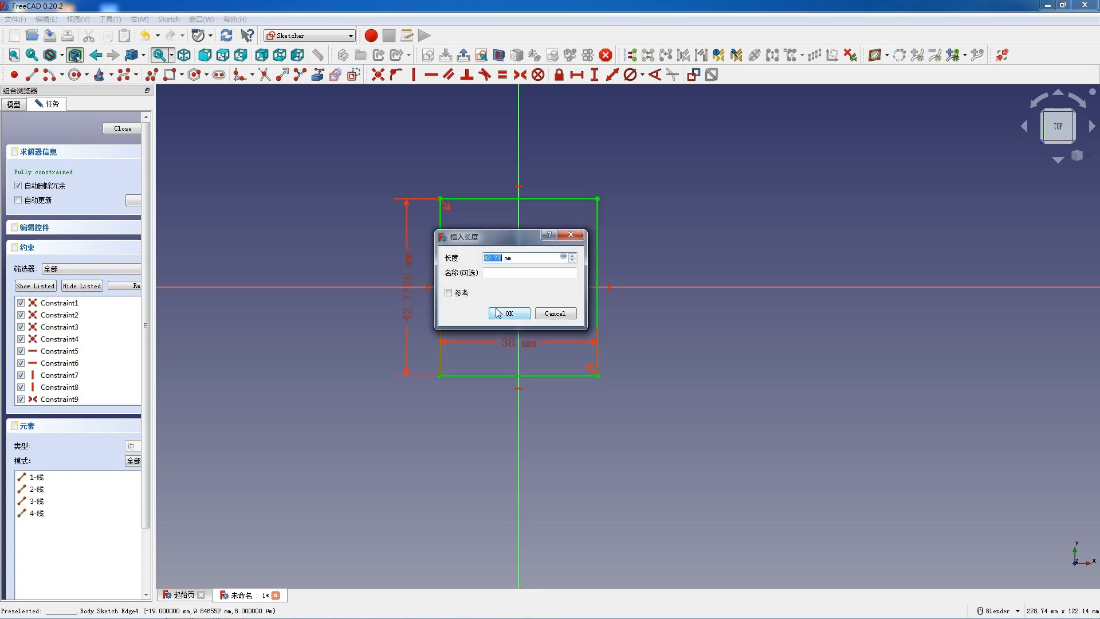
{"action": "type", "text": "26"}
{"action": "key", "text": "Return"}
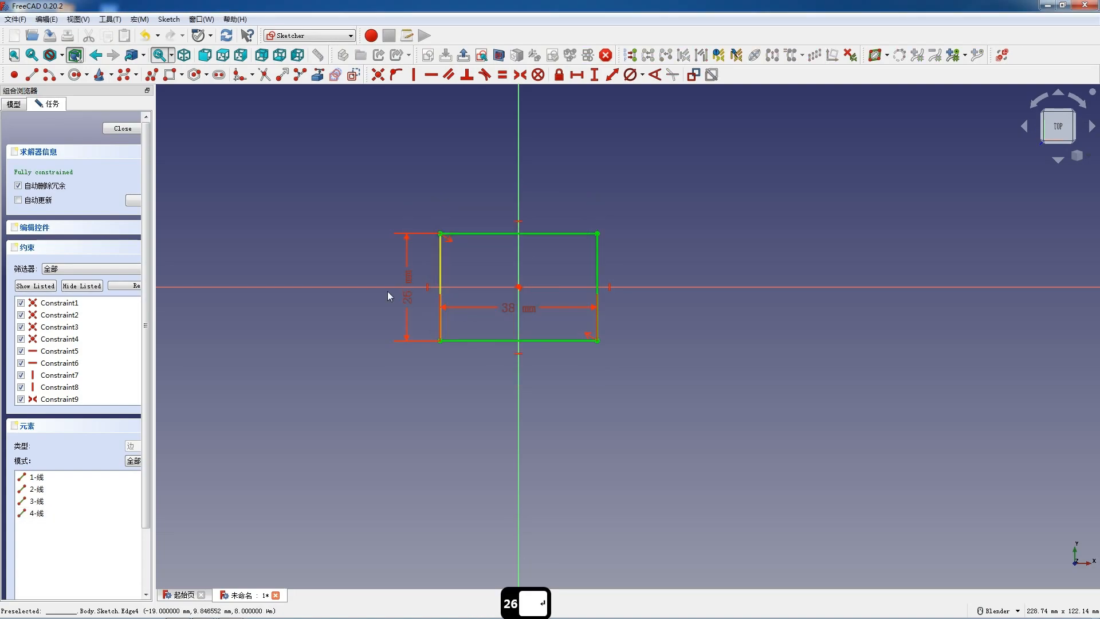
{"action": "left_click", "coordinate": [122, 129]}
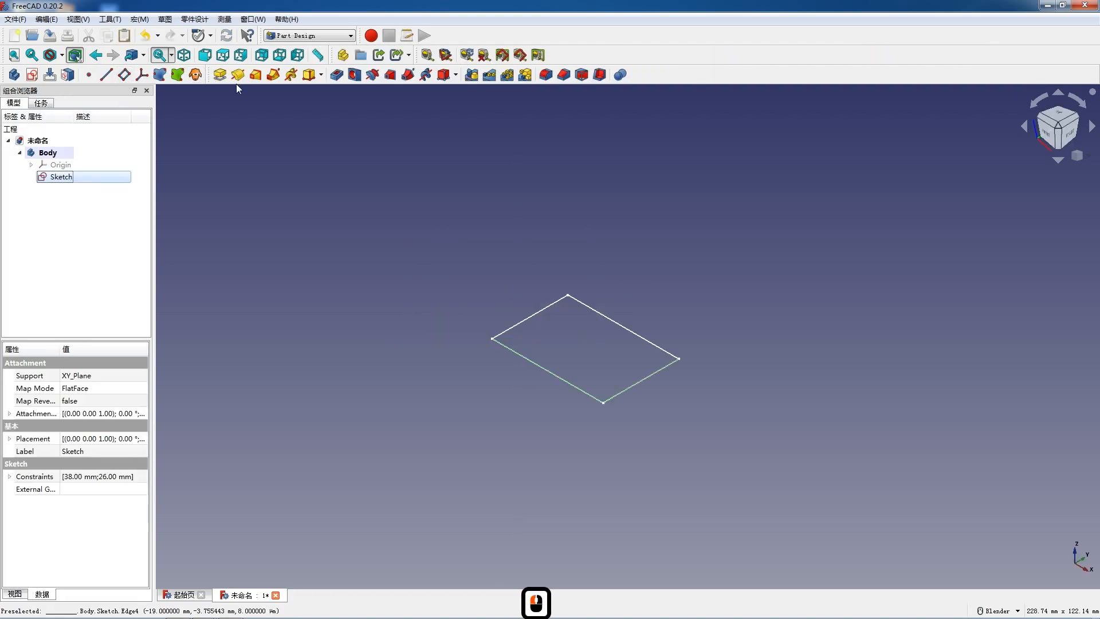
- Pad the rectangle sketch 6 mm
{"action": "left_click", "coordinate": [220, 76]}
{"action": "type", "text": "6"}
{"action": "key", "text": "Return"}
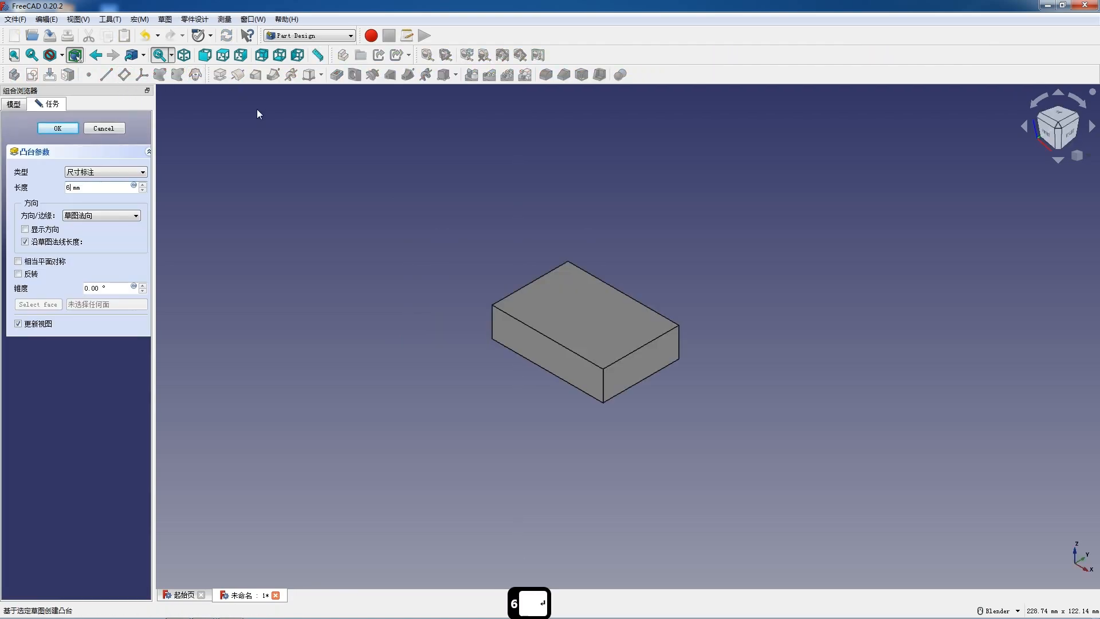
- Create a new sketch on the plate's 38 mm long side face
{"action": "middle_click_drag", "start_coordinate": [729, 327], "coordinate": [817, 264]}
{"action": "left_click", "coordinate": [815, 263]}
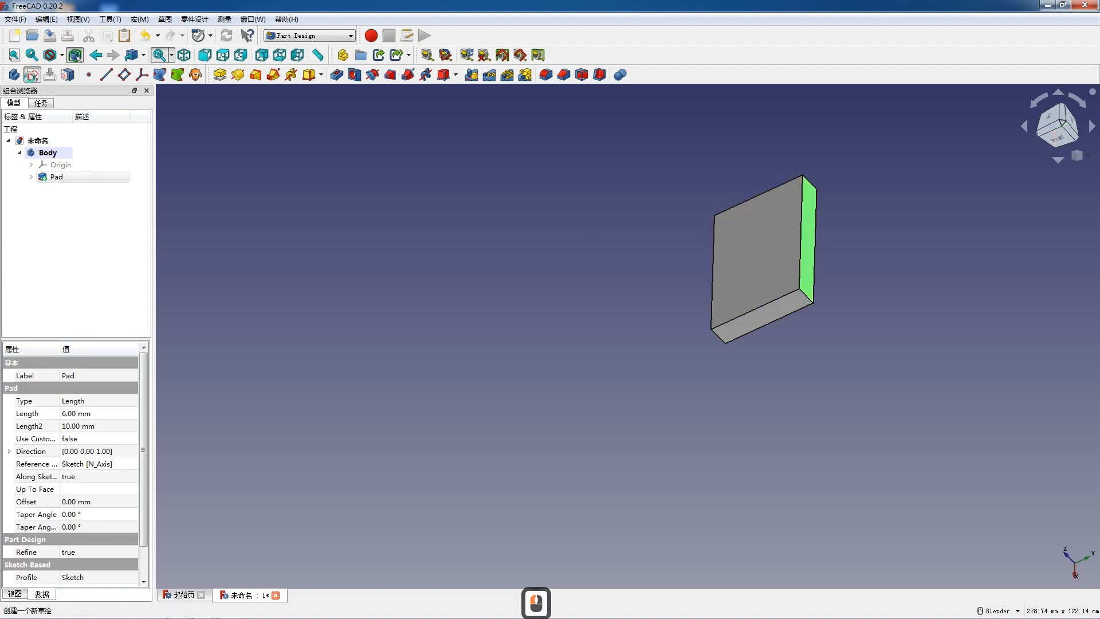
{"action": "left_click", "coordinate": [32, 74]}
{"action": "scroll", "coordinate": [517, 189], "scroll_direction": "down", "scroll_amount": 3}
{"action": "scroll", "coordinate": [697, 353], "scroll_direction": "up", "scroll_amount": 6}
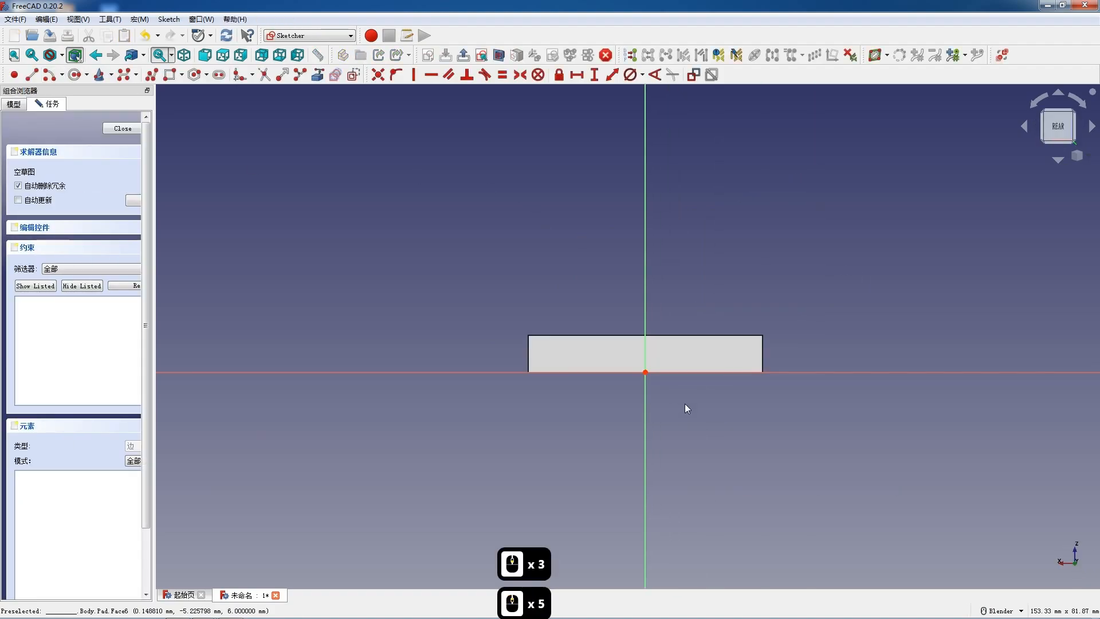
- Bring the side face's left vertical edge and its long upper edge into the sketch as external geometry
{"action": "left_click", "coordinate": [125, 75]}
{"action": "left_click", "coordinate": [317, 75]}
{"action": "left_click", "coordinate": [494, 339]}
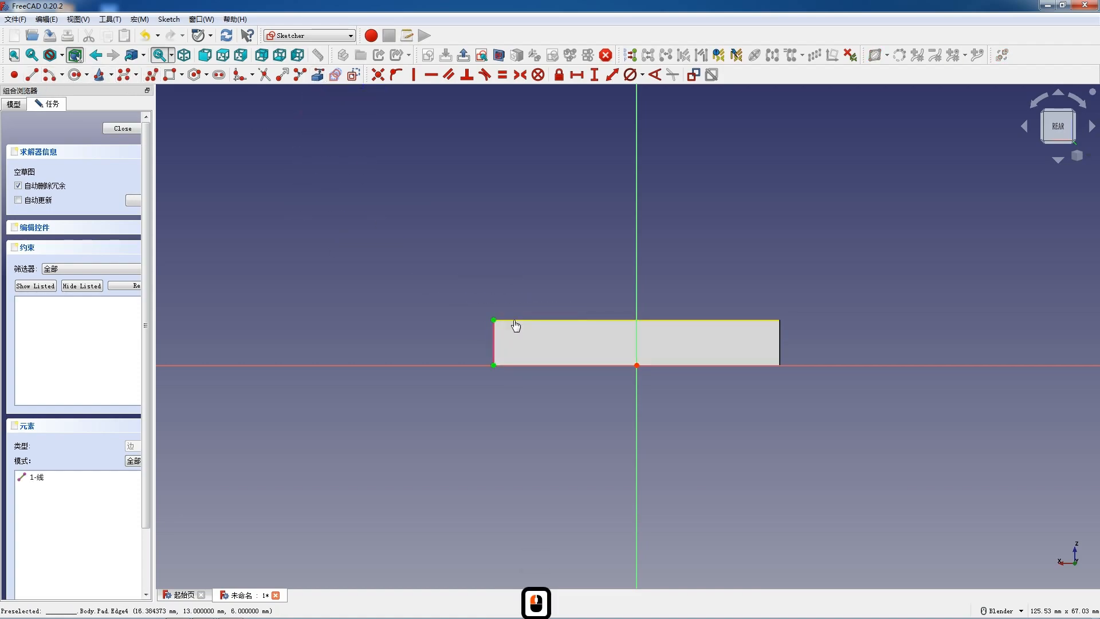
{"action": "left_click", "coordinate": [510, 320]}
- Sketch a closed polyline on the upper edge: vertical line about 6 mm, tangent arc, sloping line about 22 mm and base line back to the corner
{"action": "left_click", "coordinate": [151, 75]}
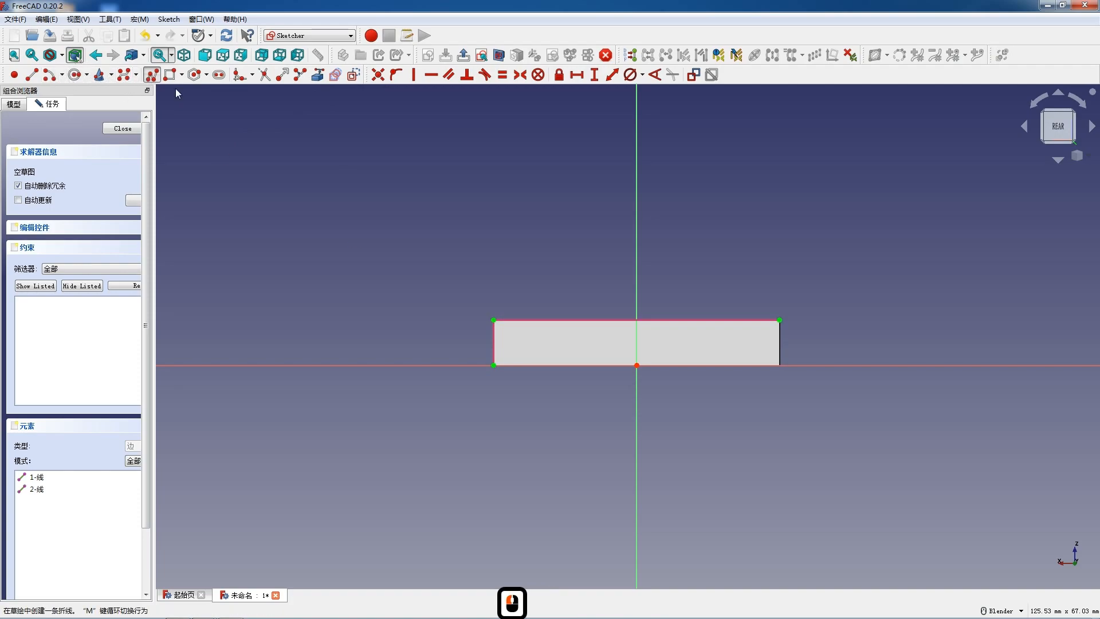
{"action": "left_click", "coordinate": [494, 319]}
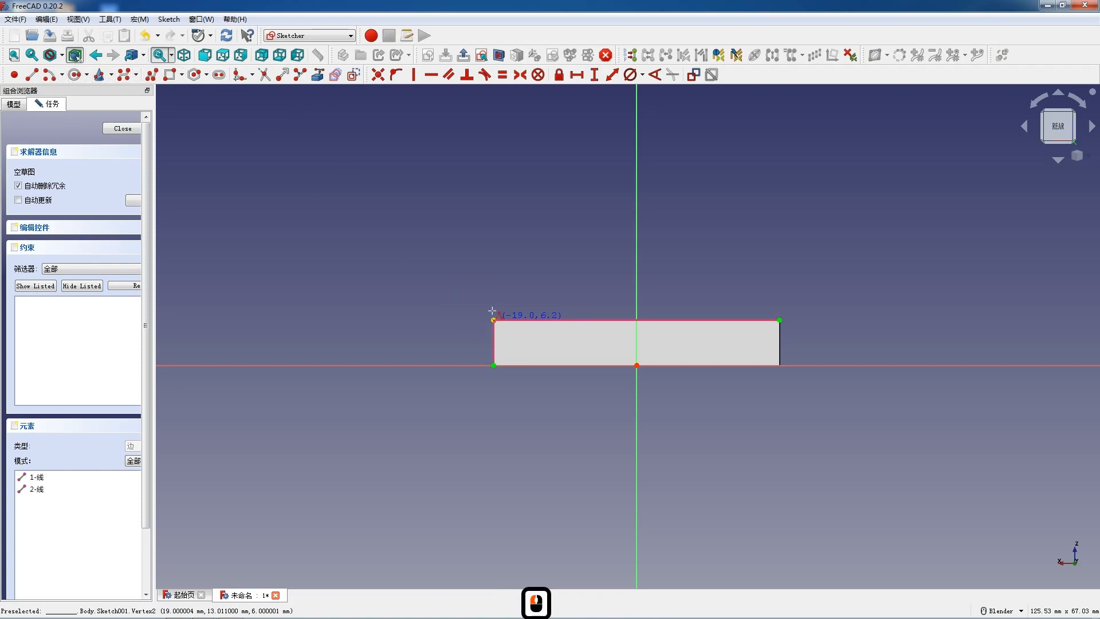
{"action": "left_click", "coordinate": [494, 276]}
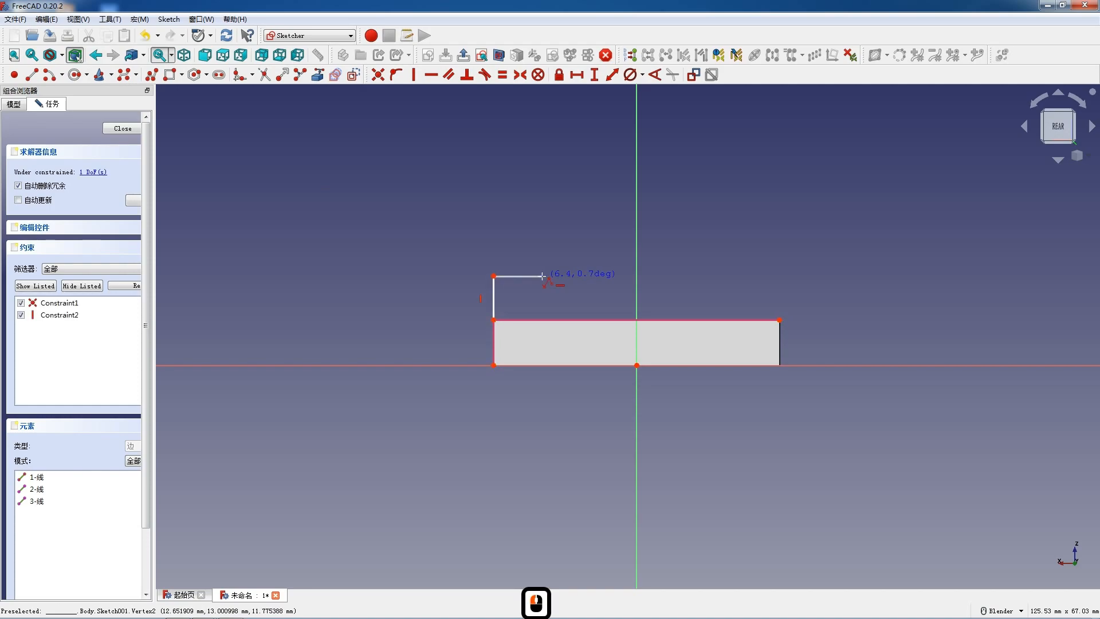
{"action": "key", "text": "m"}
{"action": "key", "text": "m"}
{"action": "key", "text": "m"}
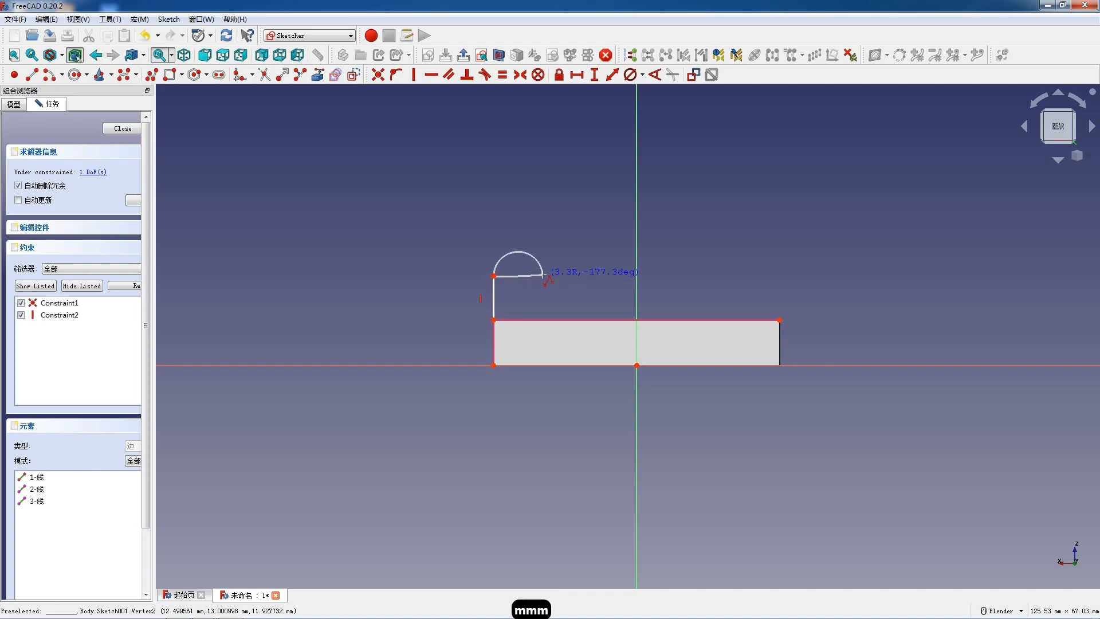
{"action": "left_click", "coordinate": [546, 246]}
{"action": "left_click", "coordinate": [693, 318]}
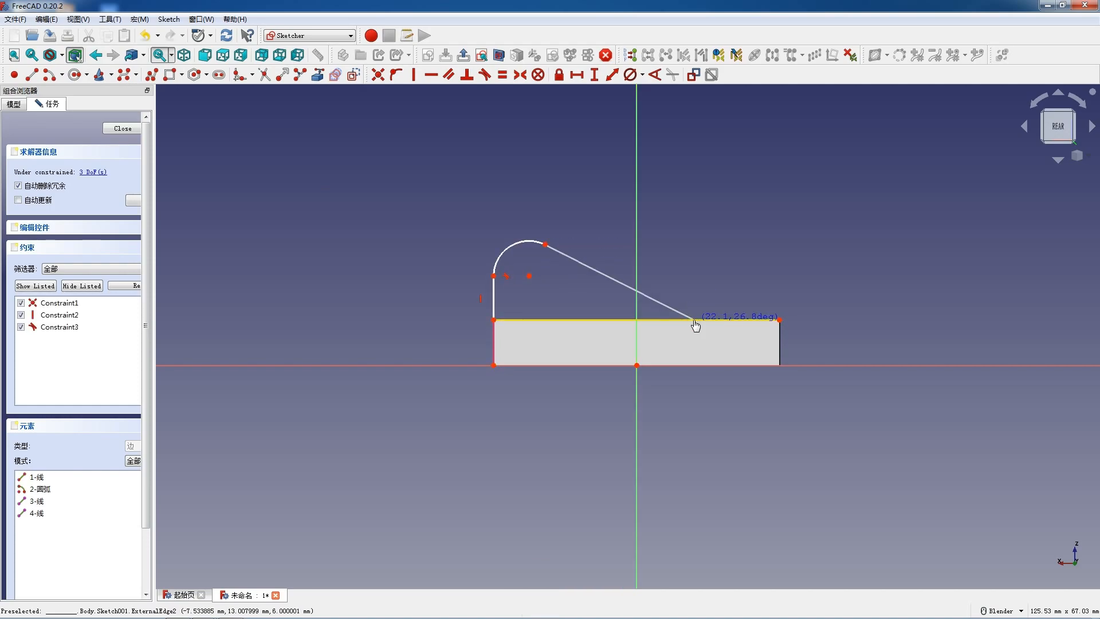
{"action": "left_click", "coordinate": [497, 319]}
{"action": "key", "text": "Escape"}
{"action": "key", "text": "Escape"}
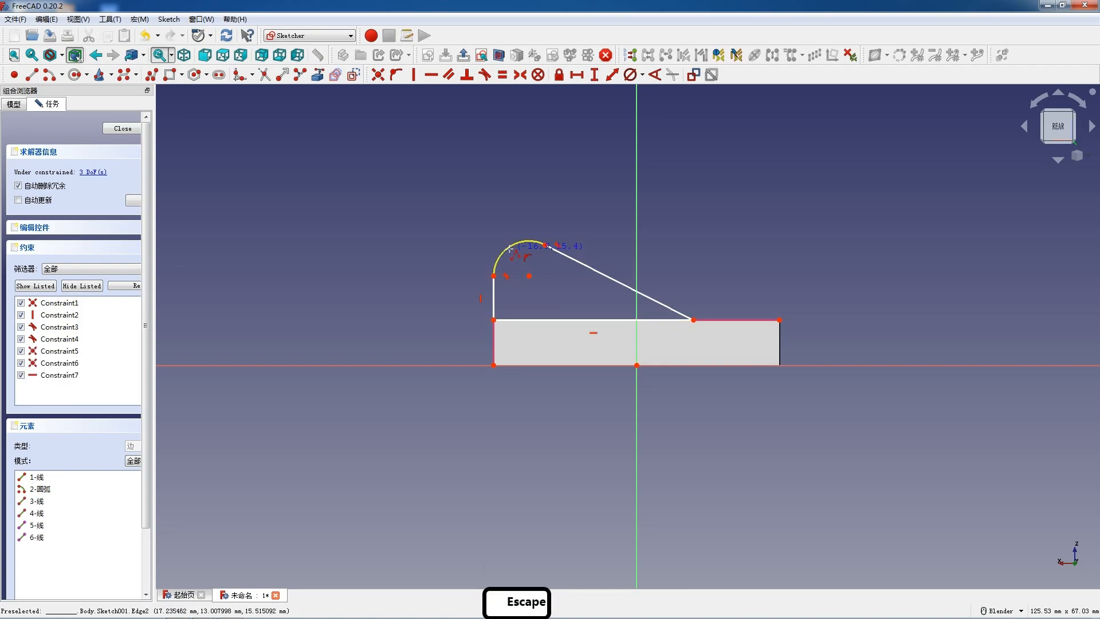
- Set the diameter of the profile's arc to 18 mm
{"action": "left_click", "coordinate": [512, 249]}
{"action": "left_click", "coordinate": [633, 76]}
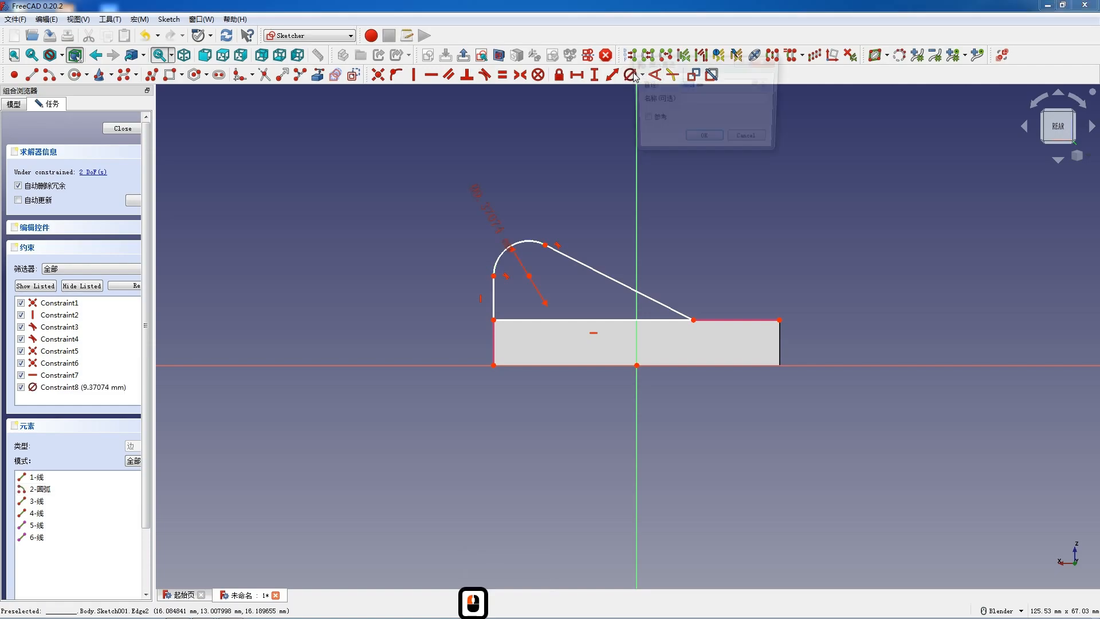
{"action": "type", "text": "18"}
{"action": "key", "text": "Return"}
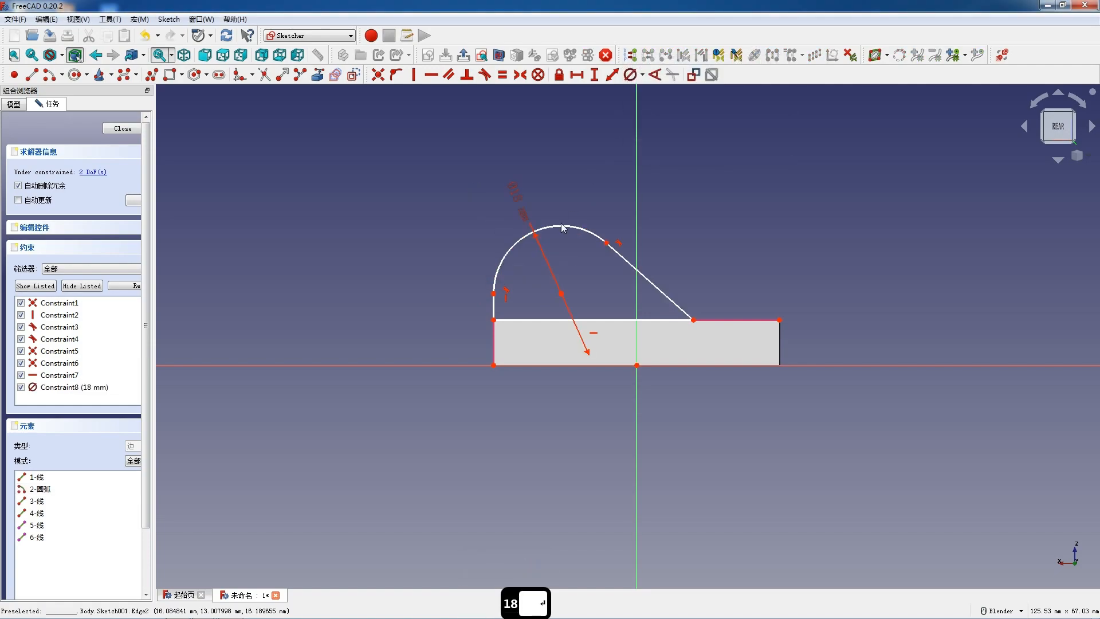
- Stretch the profile taller and wider, and constrain the arc centre 10 mm vertically above the lower-left profile corner
{"action": "left_click_drag", "start_coordinate": [503, 255], "coordinate": [500, 226]}
{"action": "left_click_drag", "start_coordinate": [686, 321], "coordinate": [736, 321]}
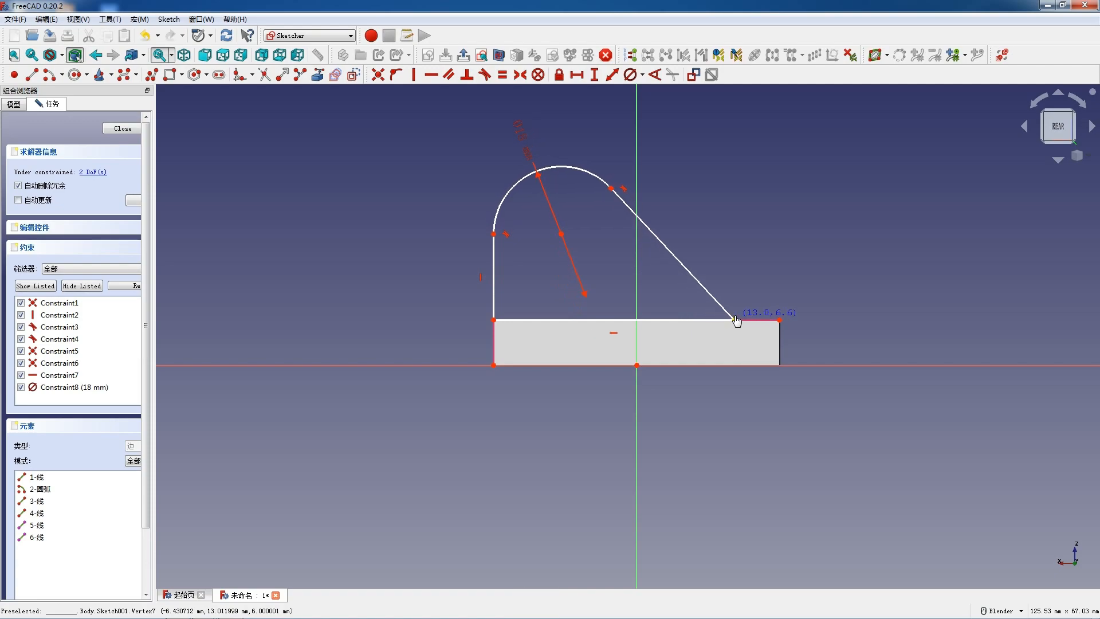
{"action": "left_click", "coordinate": [561, 234]}
{"action": "left_click", "coordinate": [493, 320]}
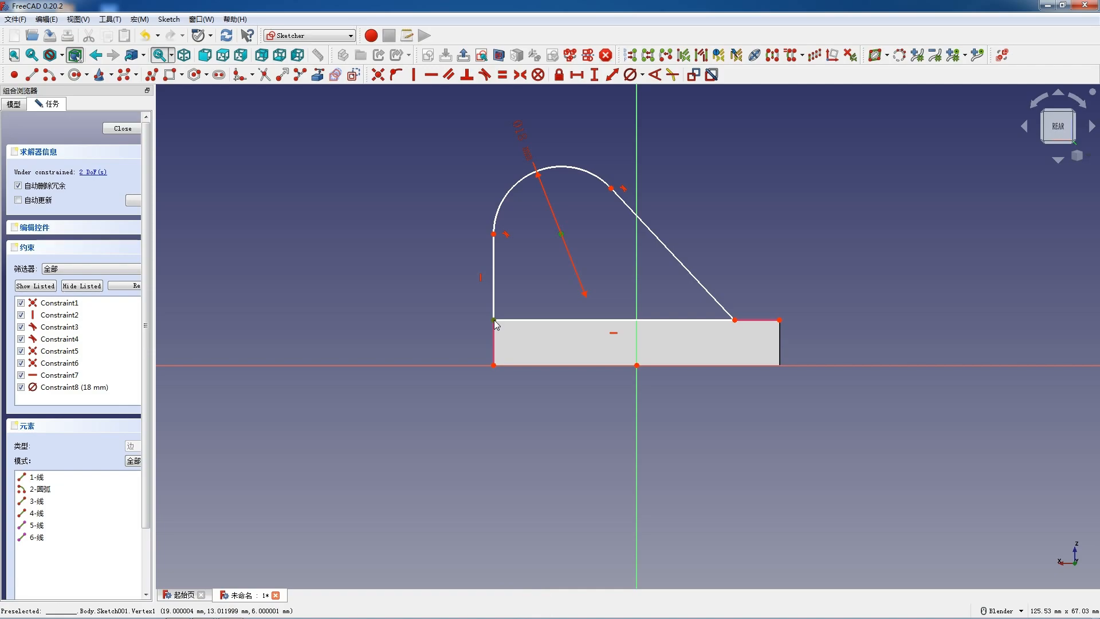
{"action": "type", "text": "i1"}
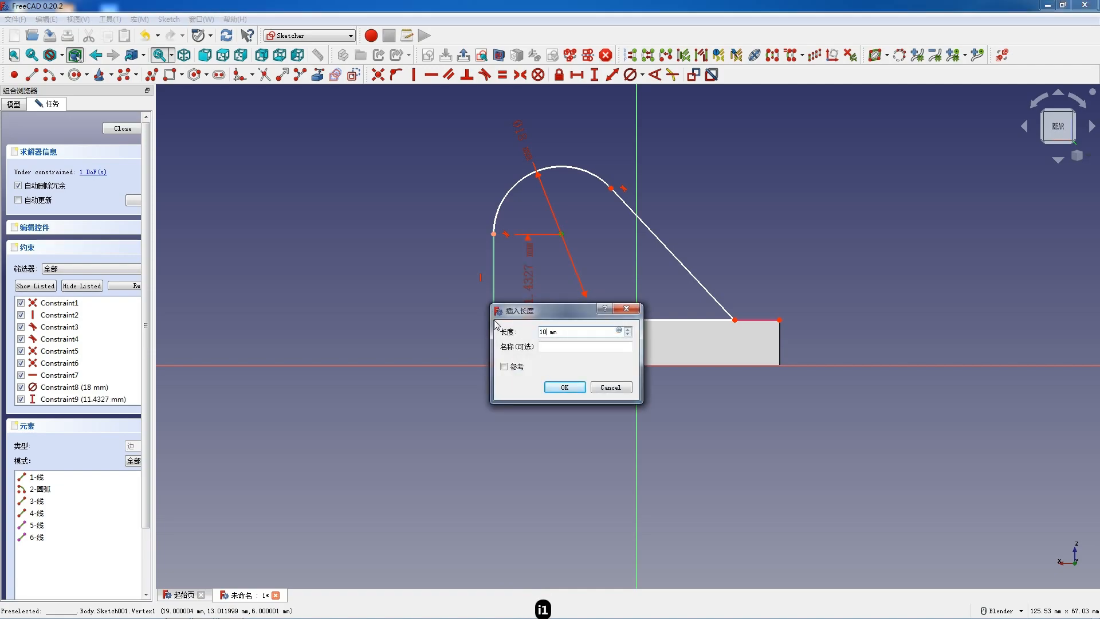
{"action": "key", "text": "Return"}
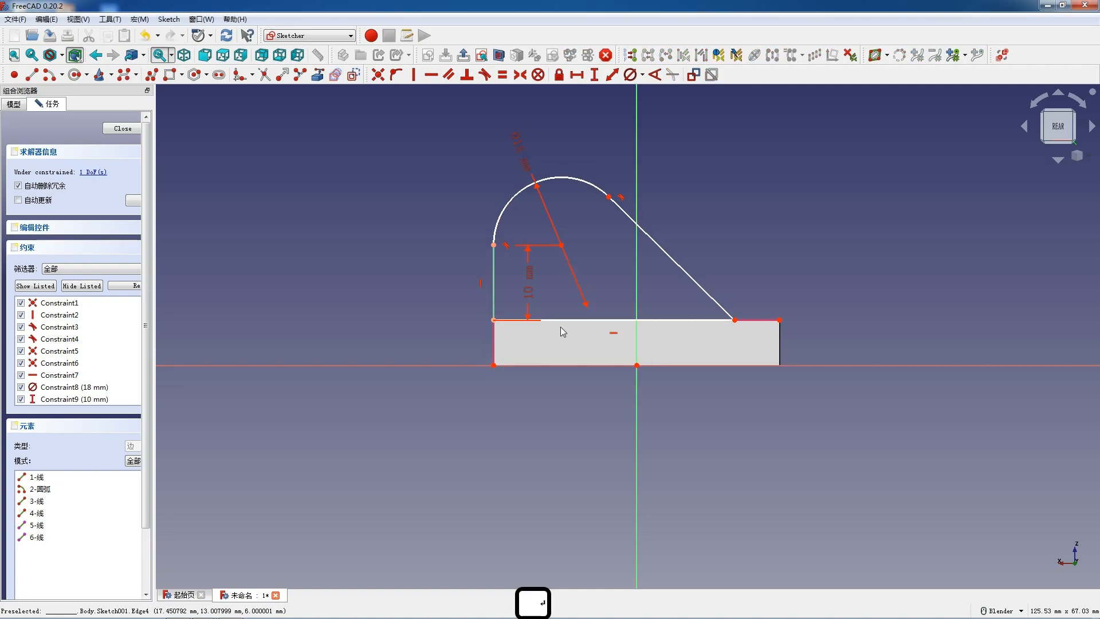
- Set the length of the profile's base line to 32 mm and close the sketch
{"action": "left_click", "coordinate": [735, 320]}
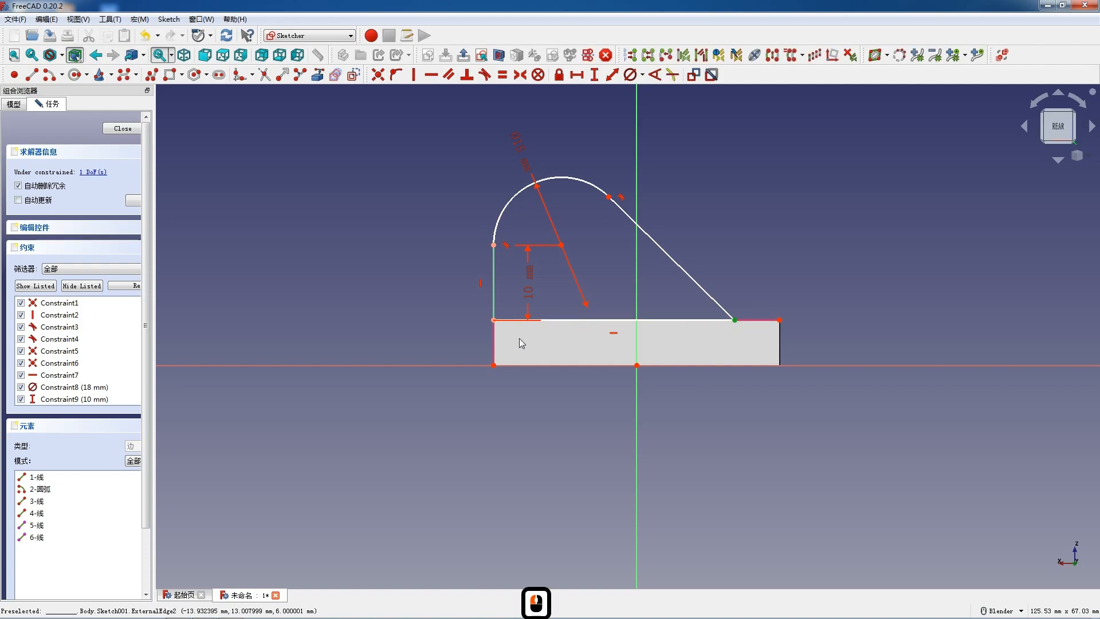
{"action": "left_click", "coordinate": [638, 321]}
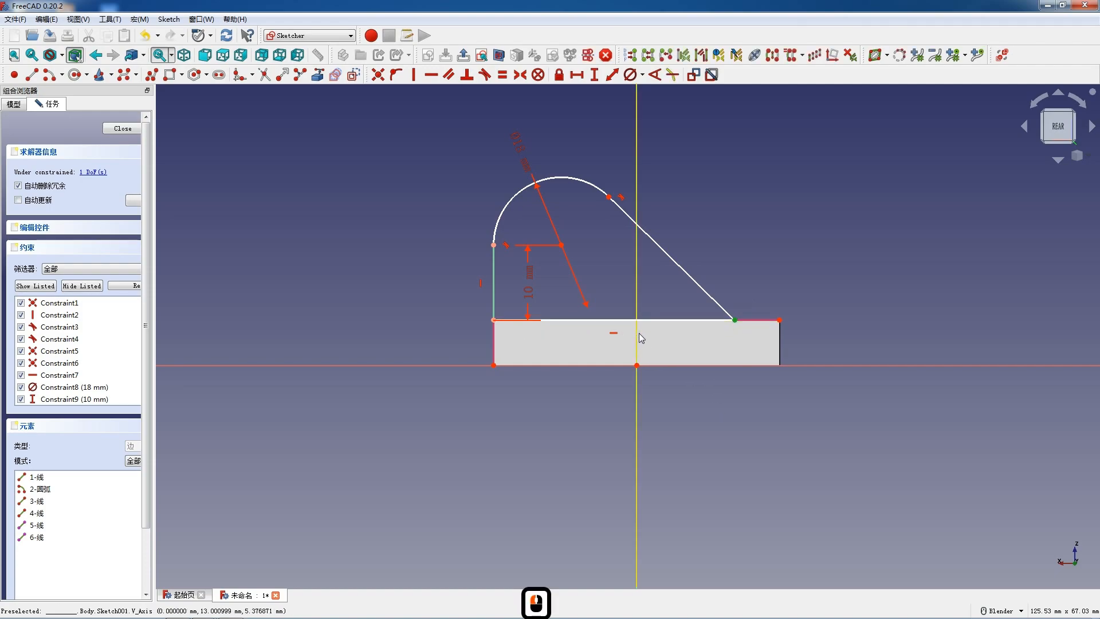
{"action": "left_click", "coordinate": [613, 333]}
{"action": "left_click", "coordinate": [584, 332]}
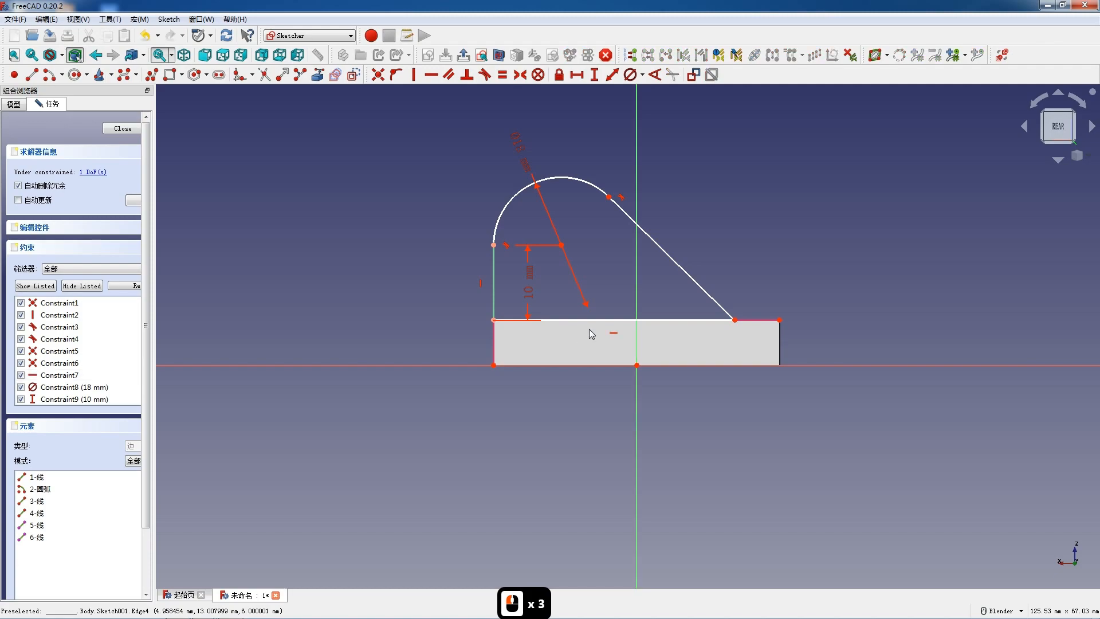
{"action": "left_click", "coordinate": [590, 321]}
{"action": "key", "text": "l"}
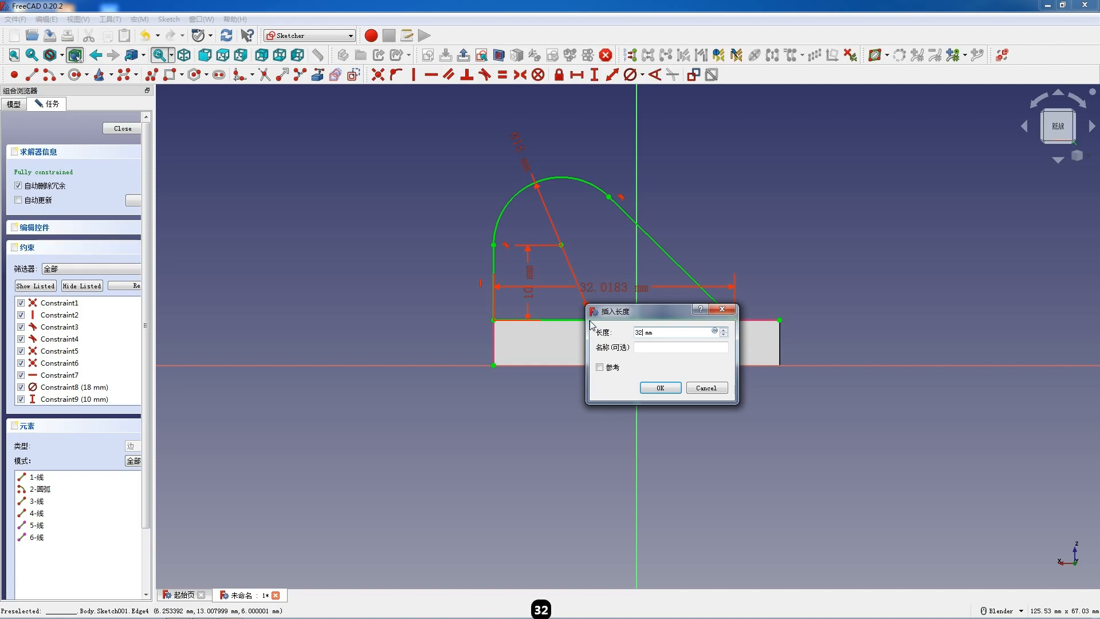
{"action": "key", "text": "Return"}
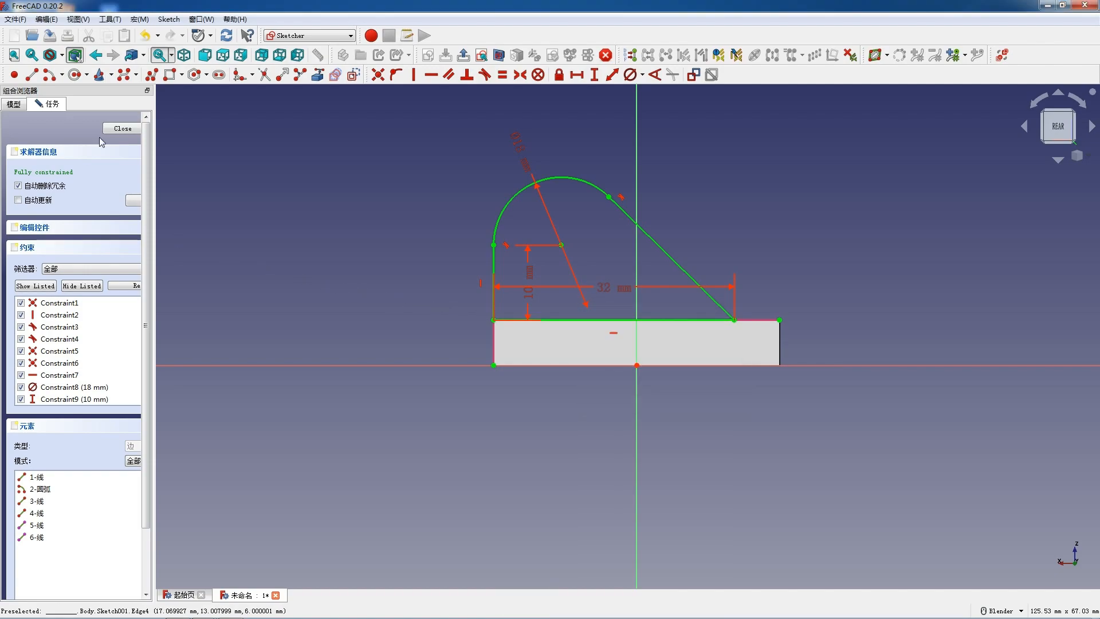
{"action": "left_click", "coordinate": [122, 129]}
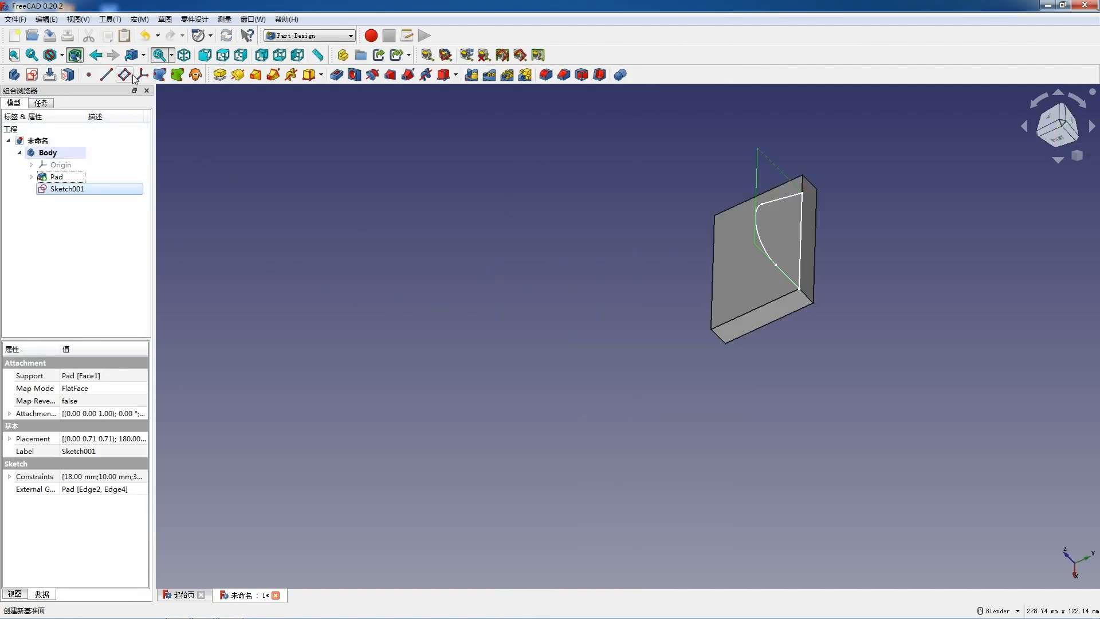
- Pad the upright profile 6 mm with the direction reversed
{"action": "left_click", "coordinate": [215, 74]}
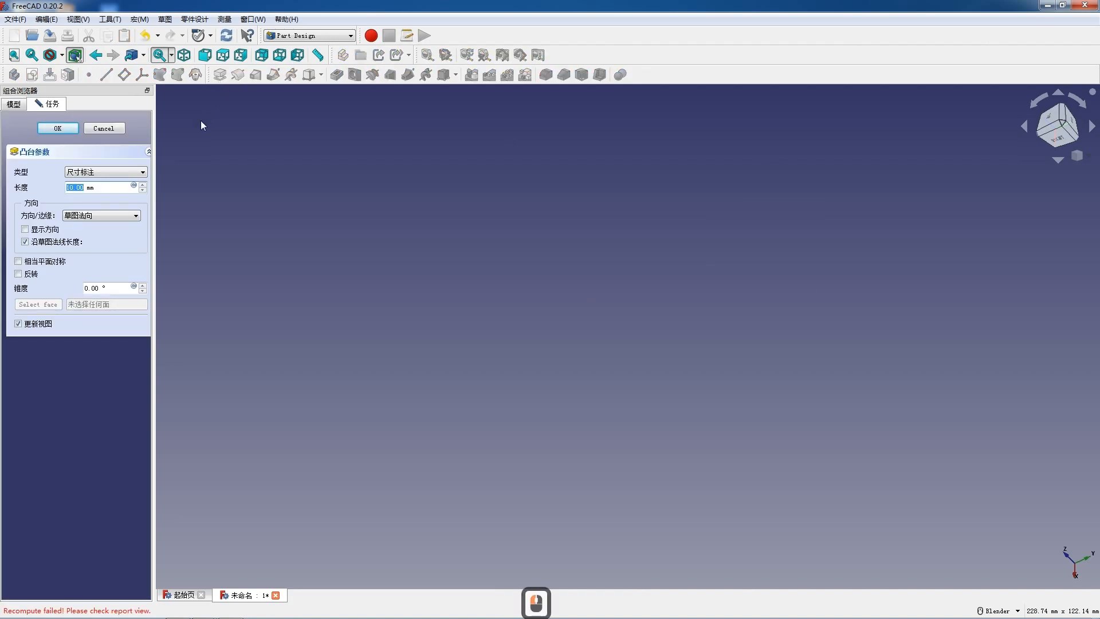
{"action": "type", "text": "6"}
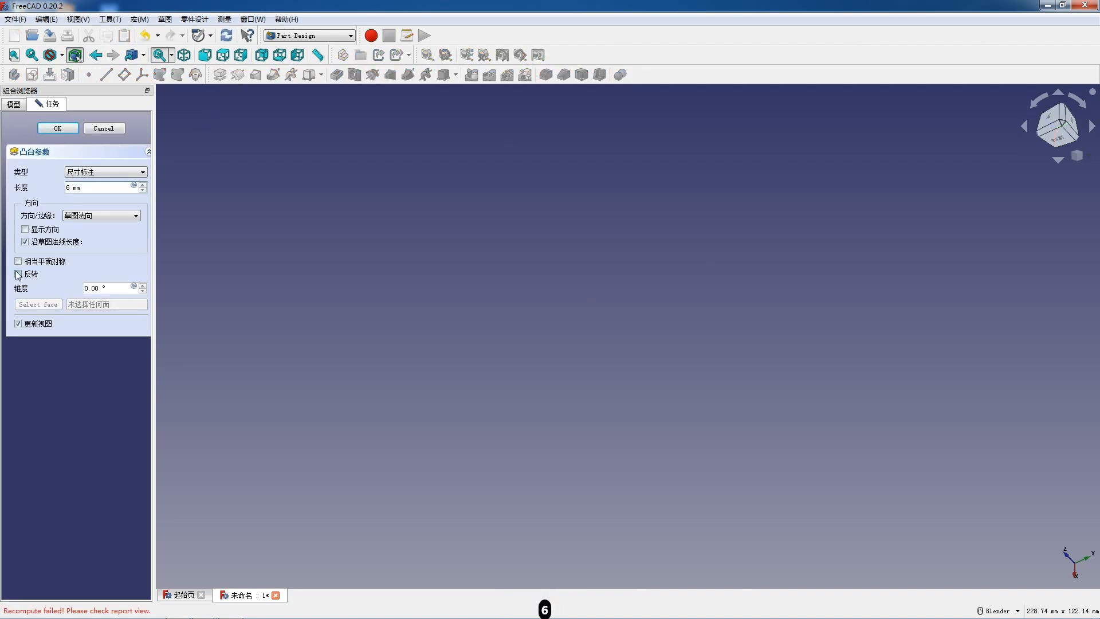
{"action": "left_click", "coordinate": [19, 274]}
{"action": "left_click", "coordinate": [70, 130]}
{"action": "middle_click_drag", "start_coordinate": [678, 297], "coordinate": [853, 282]}
{"action": "scroll", "coordinate": [848, 278], "scroll_direction": "down", "scroll_amount": 2}
{"action": "middle_click_drag", "start_coordinate": [561, 346], "coordinate": [622, 389]}
{"action": "scroll", "coordinate": [519, 210], "scroll_direction": "up", "scroll_amount": 4}
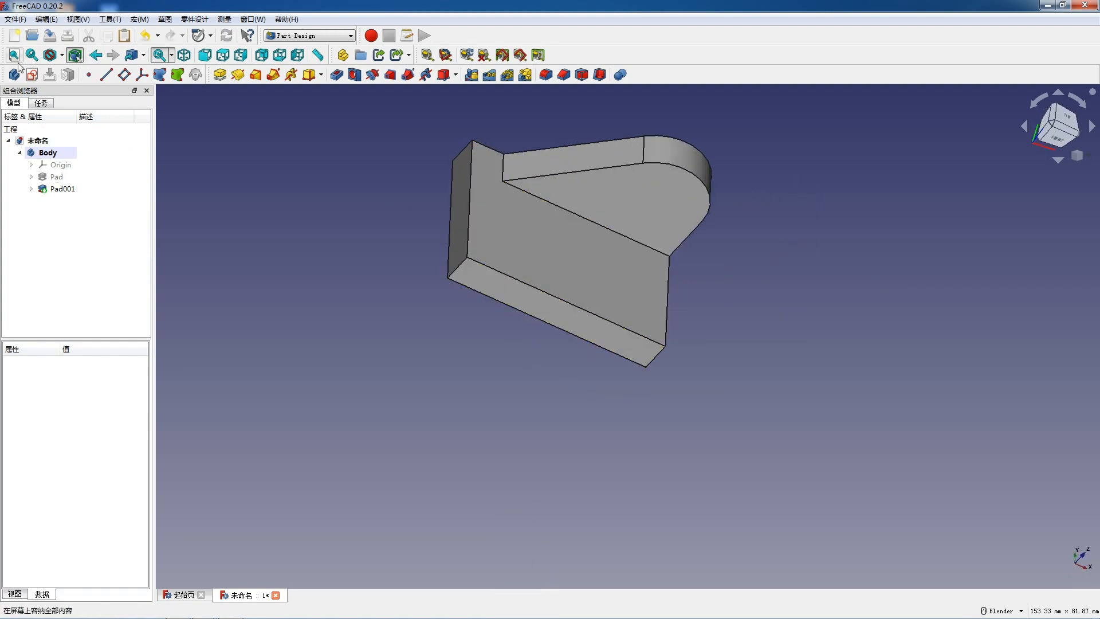
- Start a new sketch on the XZ plane and switch the display to wireframe
{"action": "left_click", "coordinate": [32, 75]}
{"action": "scroll", "coordinate": [408, 233], "scroll_direction": "down", "scroll_amount": 3}
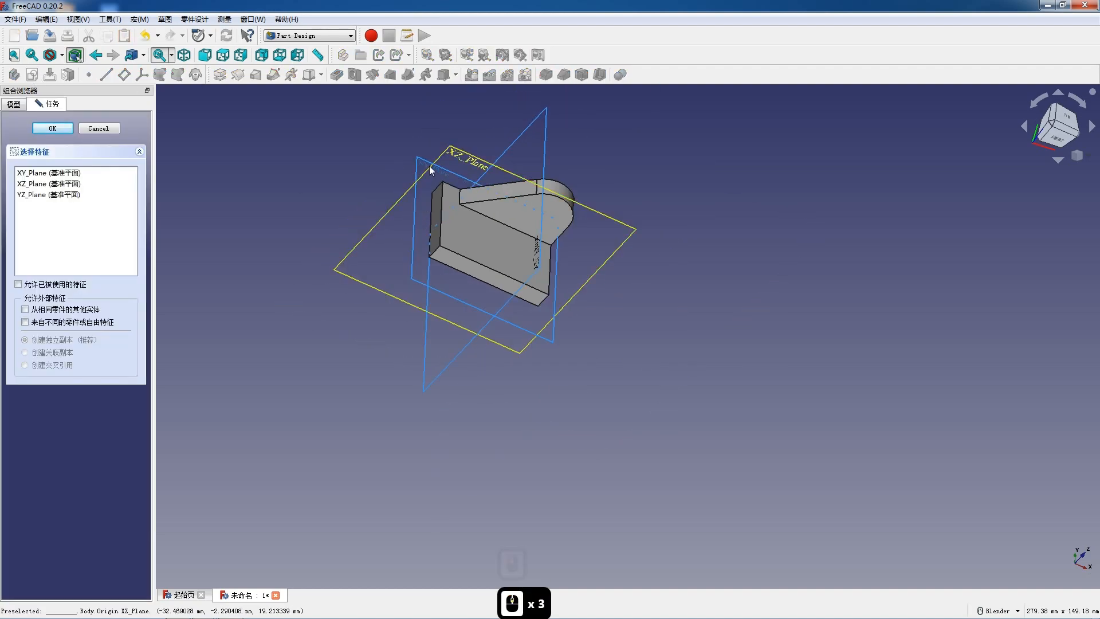
{"action": "left_click", "coordinate": [463, 152]}
{"action": "scroll", "coordinate": [490, 189], "scroll_direction": "down", "scroll_amount": 1}
{"action": "scroll", "coordinate": [441, 447], "scroll_direction": "up", "scroll_amount": 4}
{"action": "scroll", "coordinate": [452, 451], "scroll_direction": "up", "scroll_amount": 1}
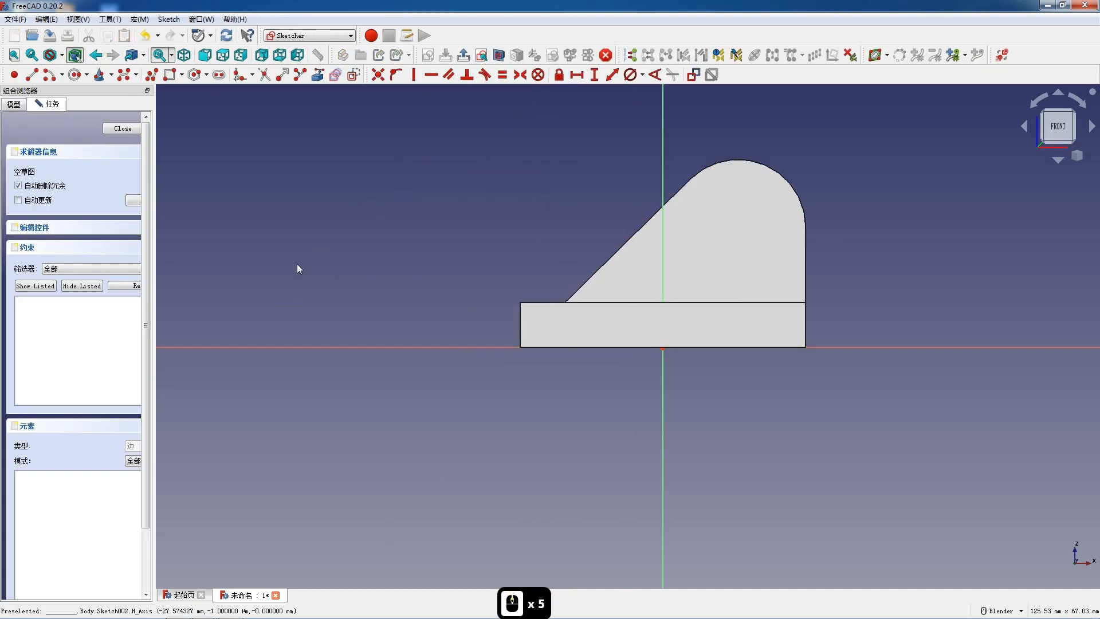
{"action": "left_click", "coordinate": [61, 55]}
{"action": "left_click", "coordinate": [73, 99]}
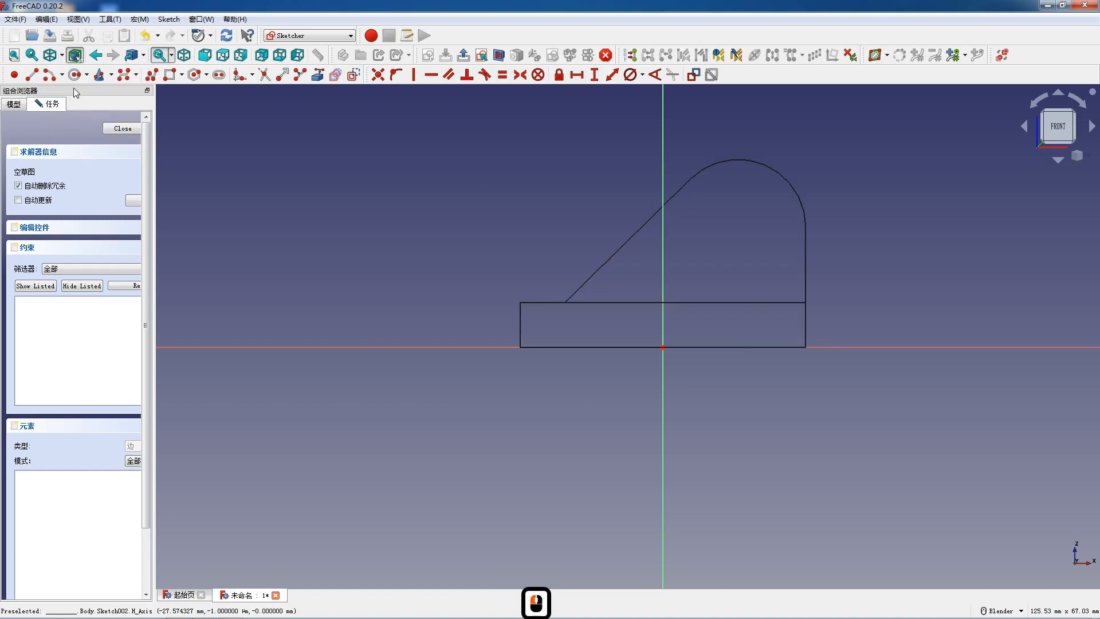
- Reference the base plate's top, left and bottom edges as external geometry in the sketch
{"action": "left_click", "coordinate": [318, 75]}
{"action": "left_click", "coordinate": [552, 302]}
{"action": "left_click", "coordinate": [520, 329]}
{"action": "left_click", "coordinate": [538, 347]}
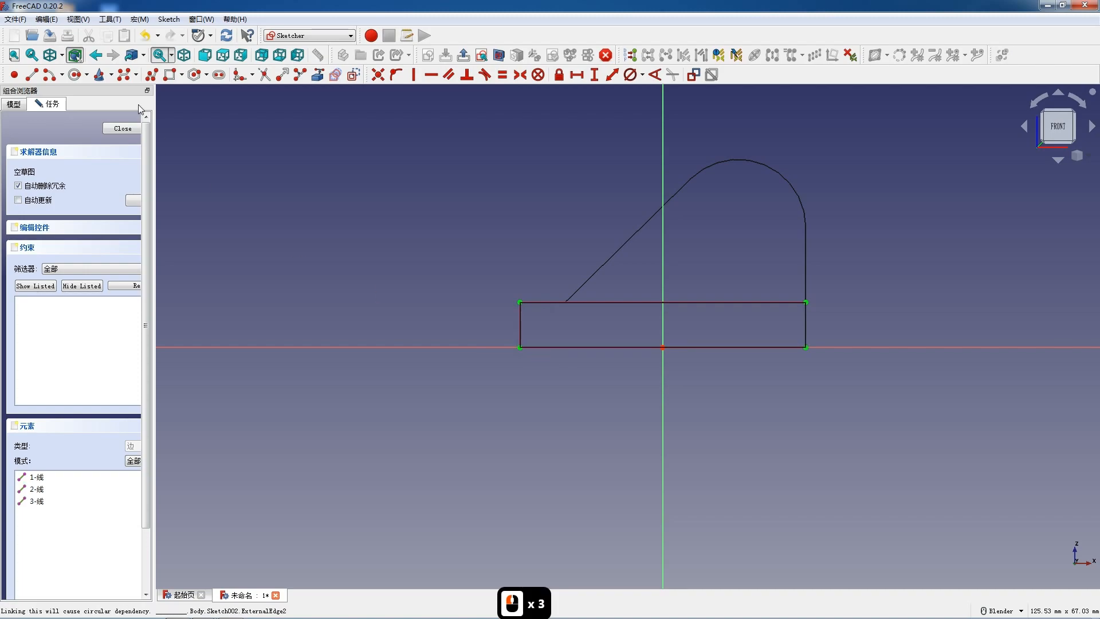
- Draw a line sloping down-left from the plate's upper-left corner, then a short line about 2.3 mm long up-left from its lower end
{"action": "scroll", "coordinate": [565, 373], "scroll_direction": "up", "scroll_amount": 3}
{"action": "left_click", "coordinate": [489, 263]}
{"action": "left_click", "coordinate": [329, 390]}
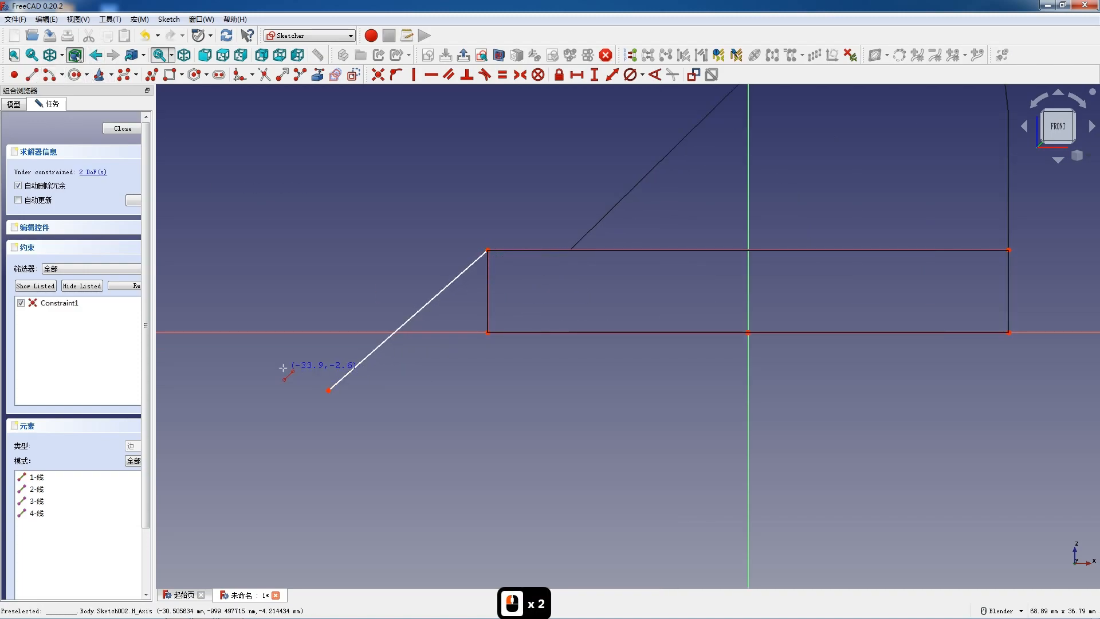
{"action": "left_click", "coordinate": [328, 390]}
{"action": "left_click", "coordinate": [309, 366]}
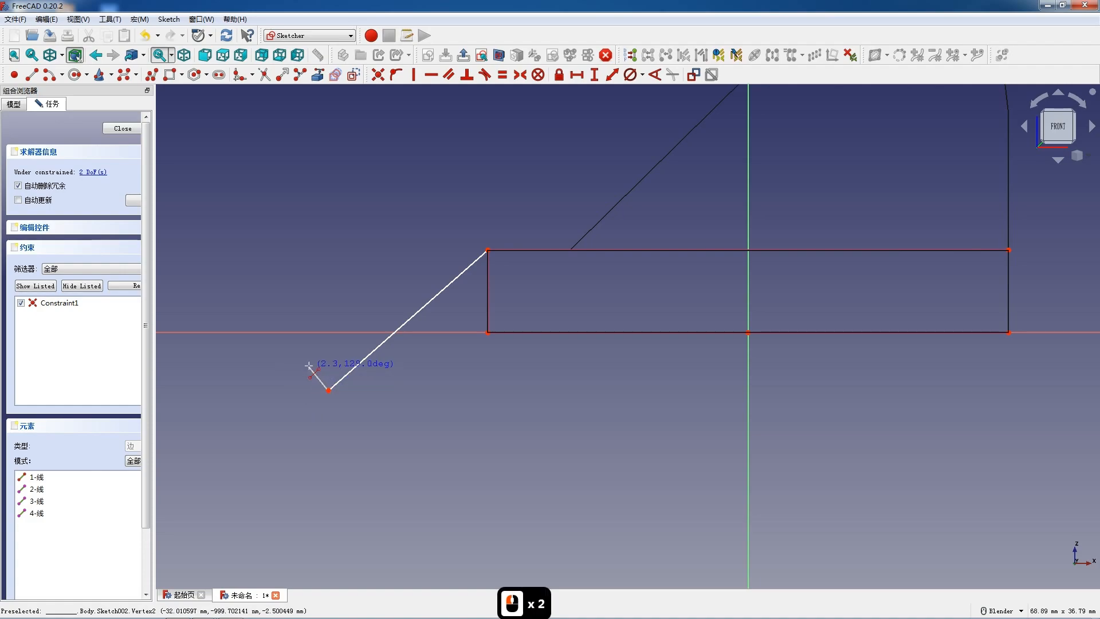
{"action": "key", "text": "Escape"}
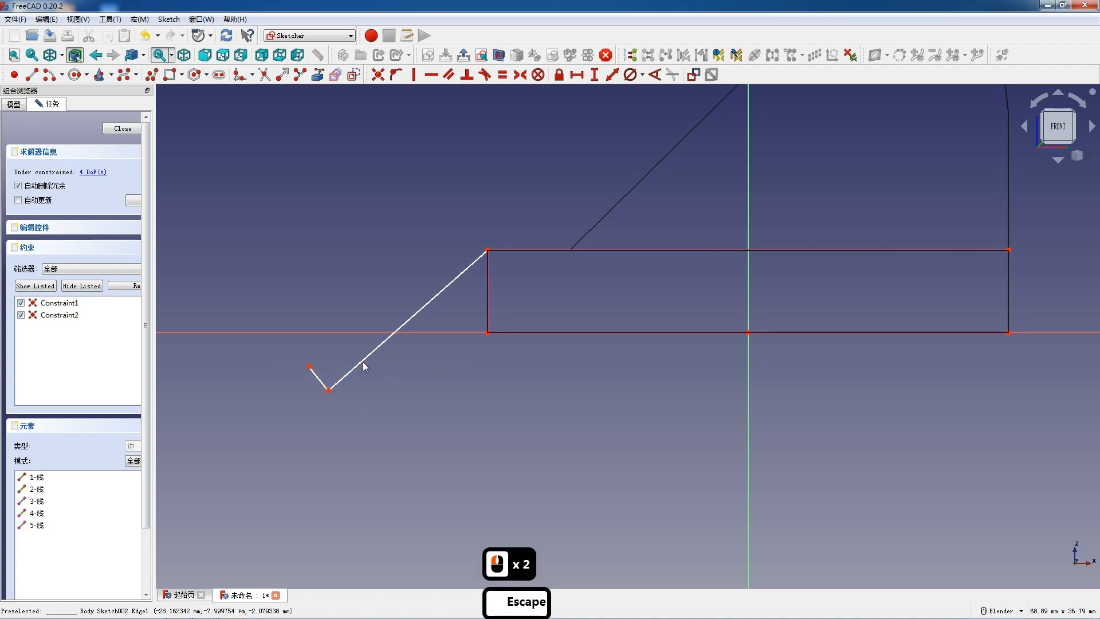
- Make the short line perpendicular to the long sloping line and set its length to 6 mm
{"action": "left_click", "coordinate": [319, 383]}
{"action": "left_click", "coordinate": [346, 374]}
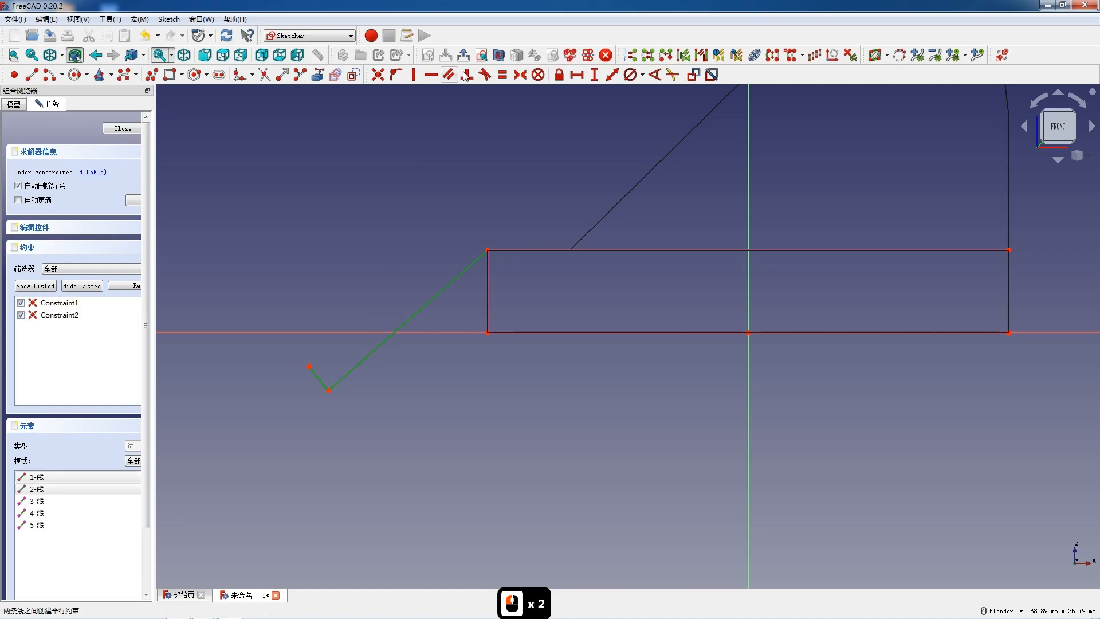
{"action": "left_click", "coordinate": [466, 75]}
{"action": "left_click", "coordinate": [315, 380]}
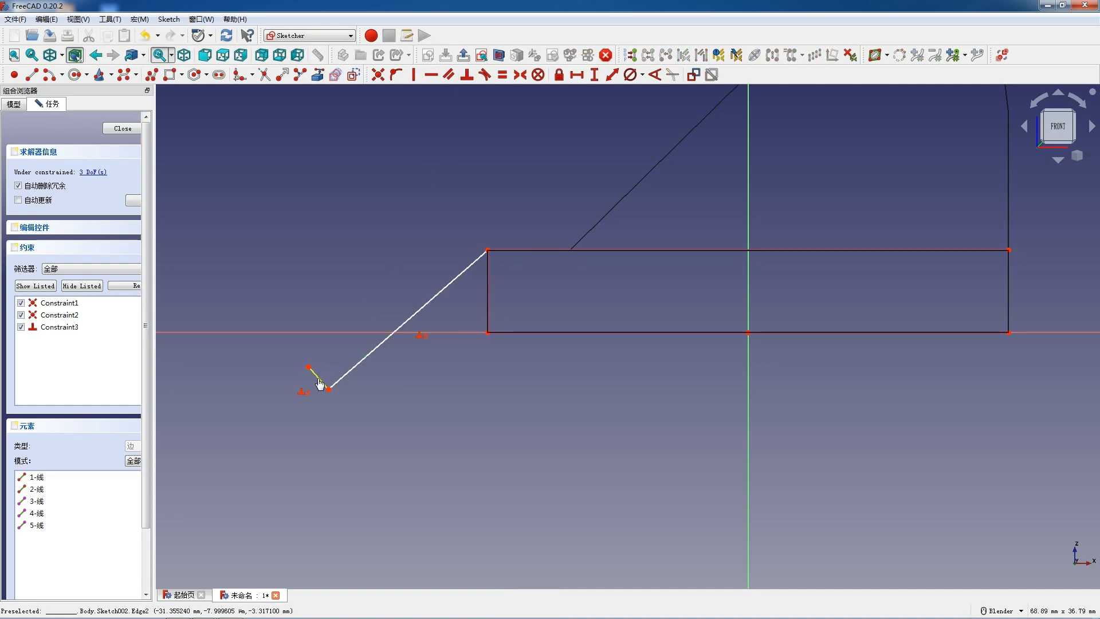
{"action": "left_click", "coordinate": [617, 75]}
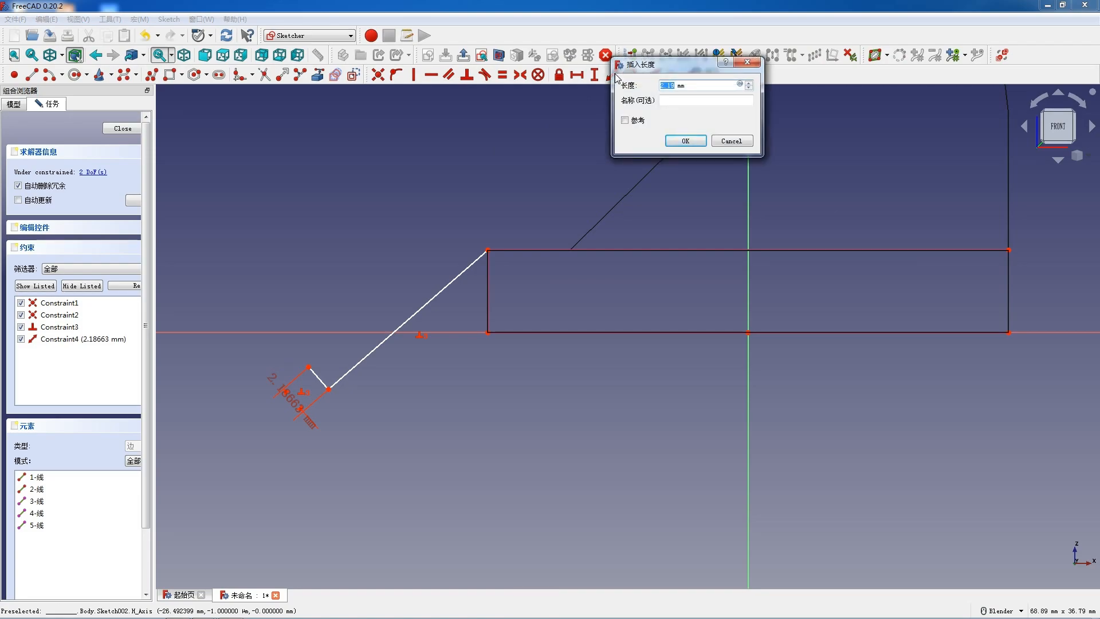
{"action": "key", "text": "Return"}
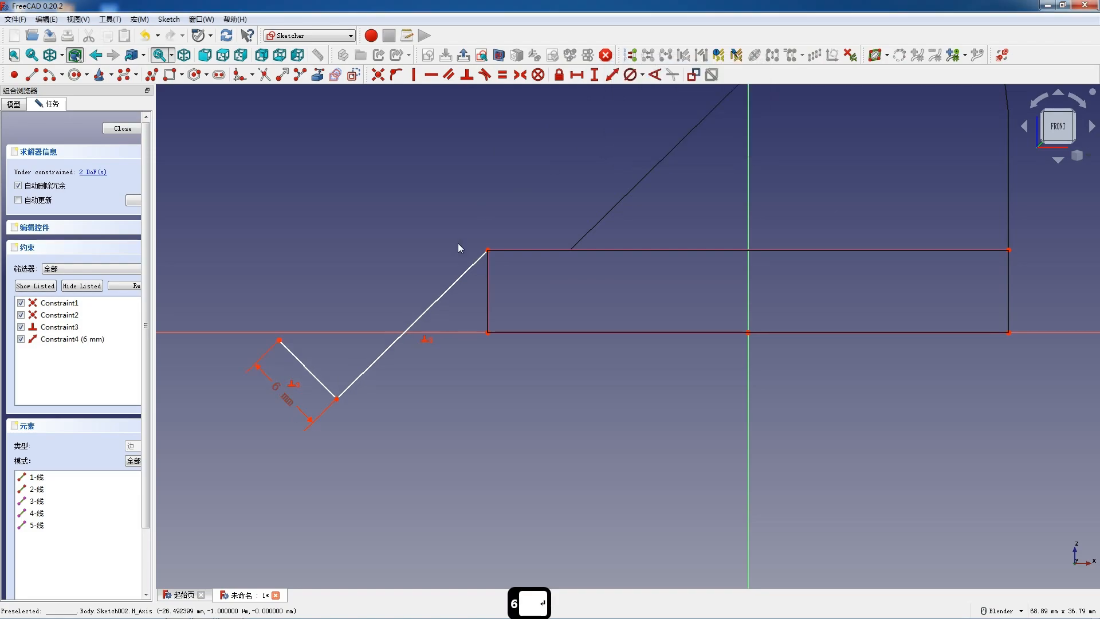
- Set the length of the long sloping line to 15 mm
{"action": "left_click", "coordinate": [454, 286]}
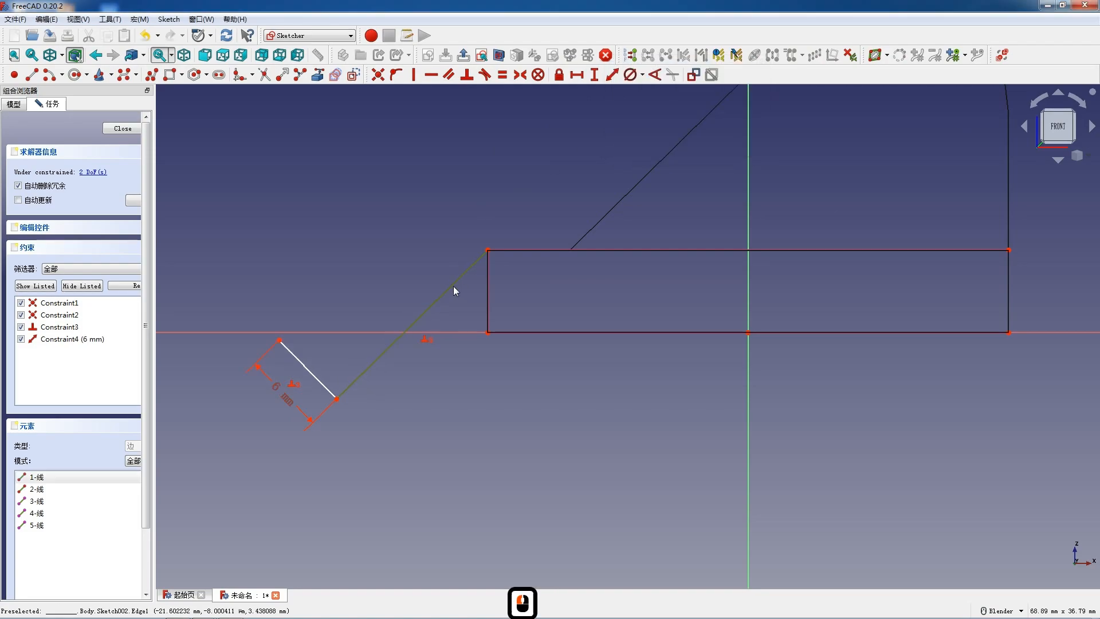
{"action": "left_click", "coordinate": [611, 77]}
{"action": "type", "text": "15"}
{"action": "key", "text": "Return"}
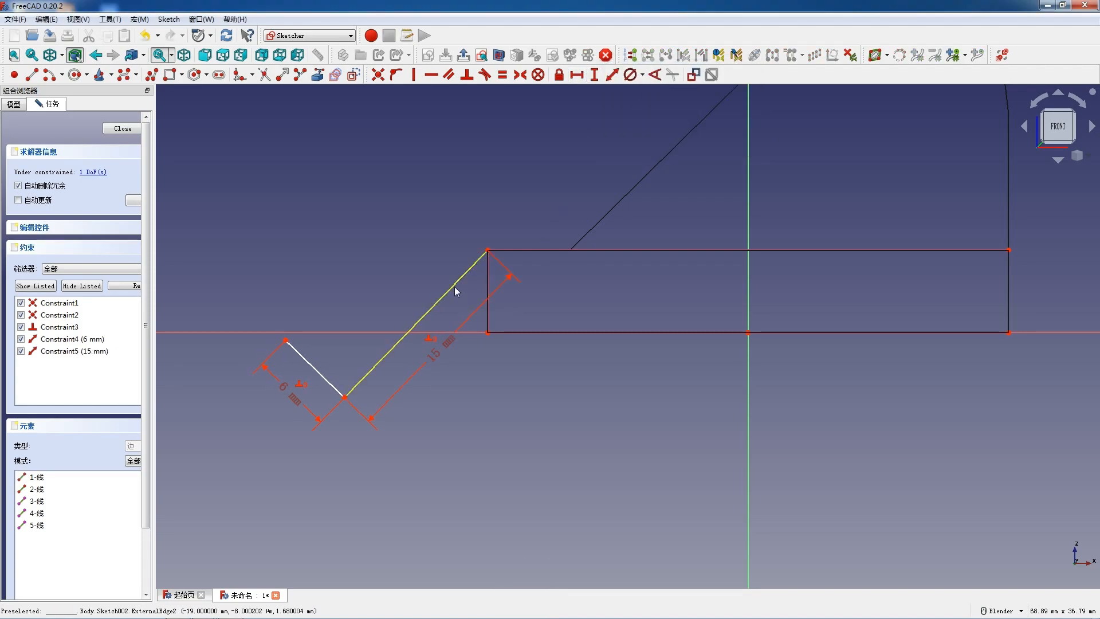
- Constrain the angle between the sloping line and the plate's left edge to 40° and close the sketch
{"action": "left_click", "coordinate": [455, 286]}
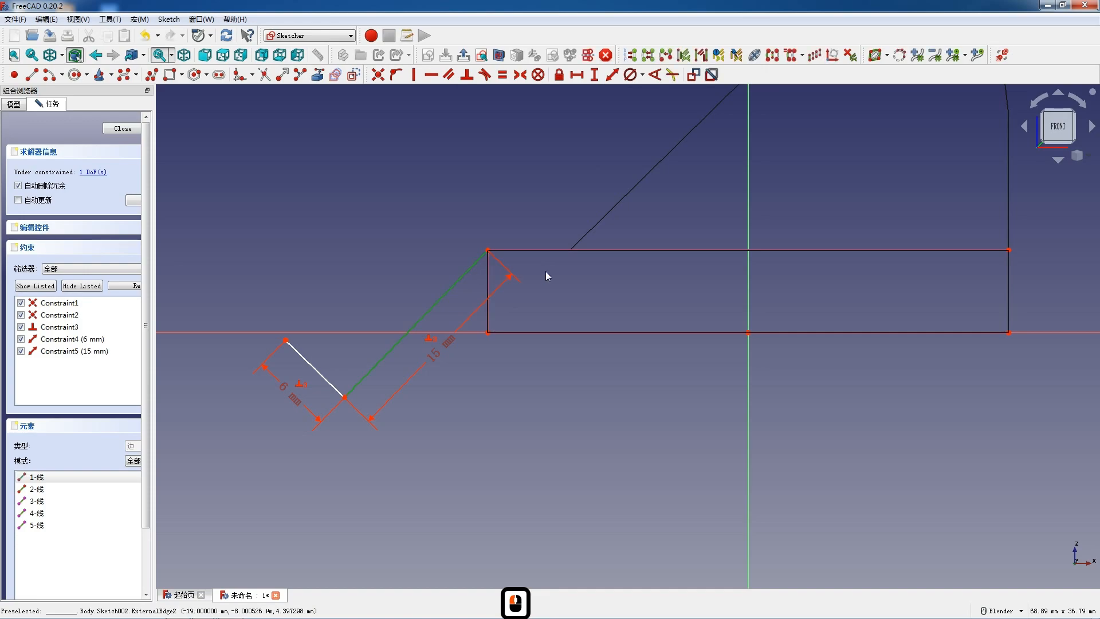
{"action": "left_click", "coordinate": [654, 75]}
{"action": "type", "text": "4"}
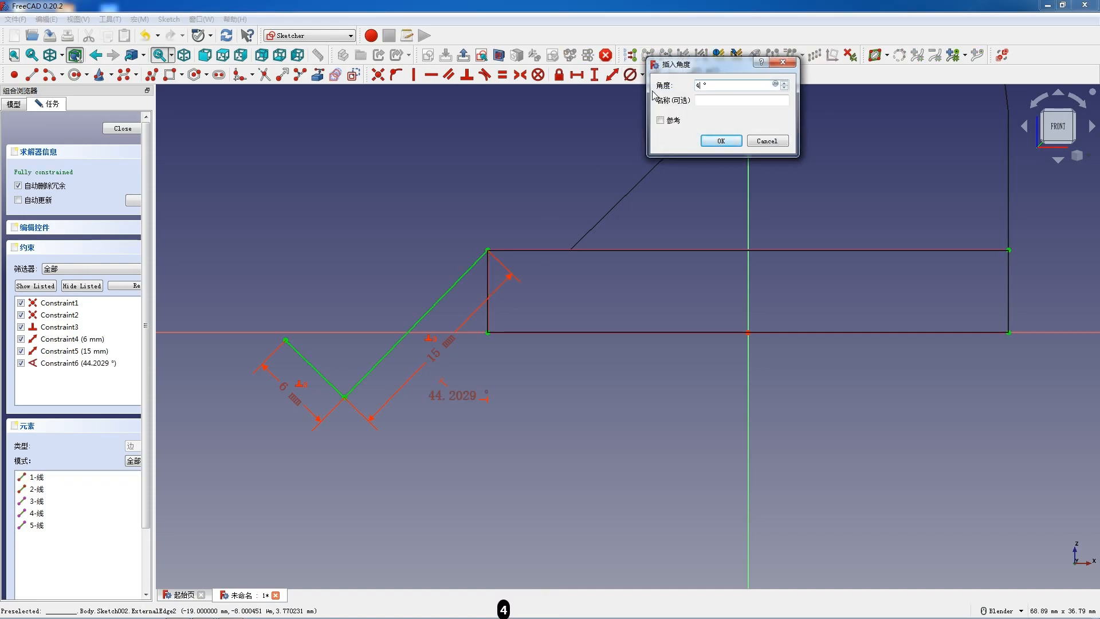
{"action": "type", "text": "0"}
{"action": "key", "text": "Return"}
{"action": "left_click", "coordinate": [122, 128]}
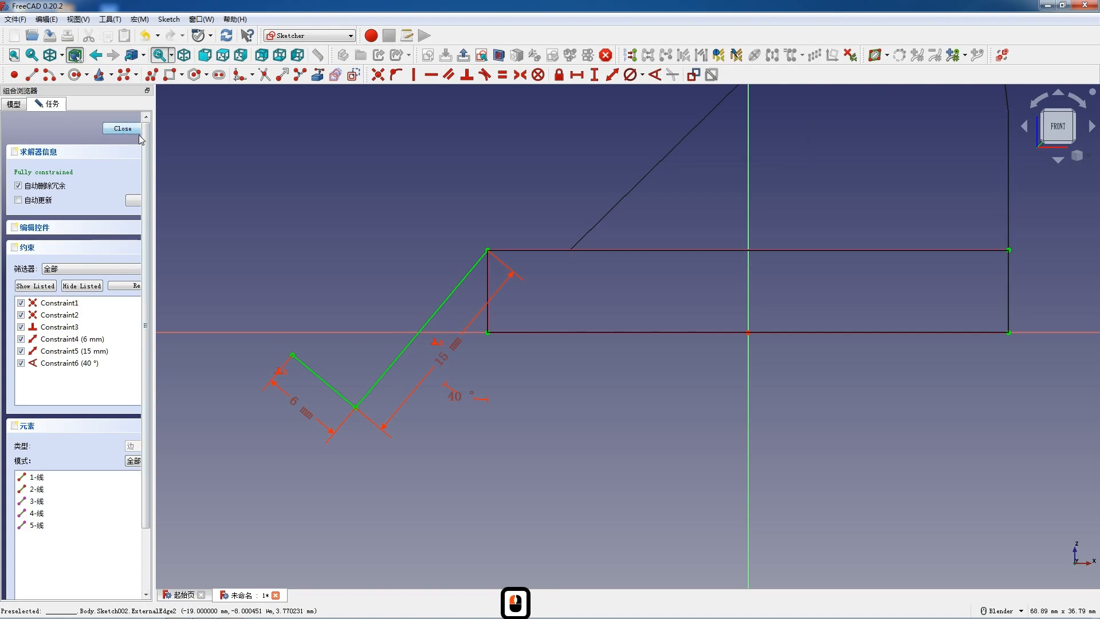
- Start a datum plane referencing the long sloping sketch line and the free end point of the short line
{"action": "scroll", "coordinate": [303, 195], "scroll_direction": "up", "scroll_amount": 6}
{"action": "left_click", "coordinate": [226, 188]}
{"action": "left_click", "coordinate": [125, 74]}
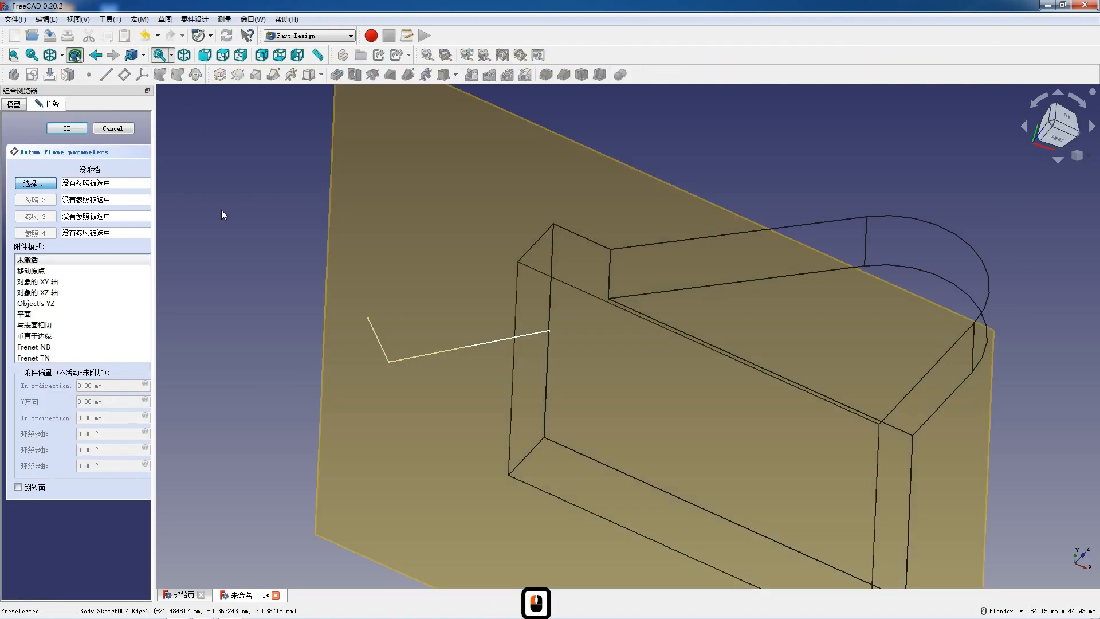
{"action": "left_click", "coordinate": [40, 185]}
{"action": "left_click", "coordinate": [442, 350]}
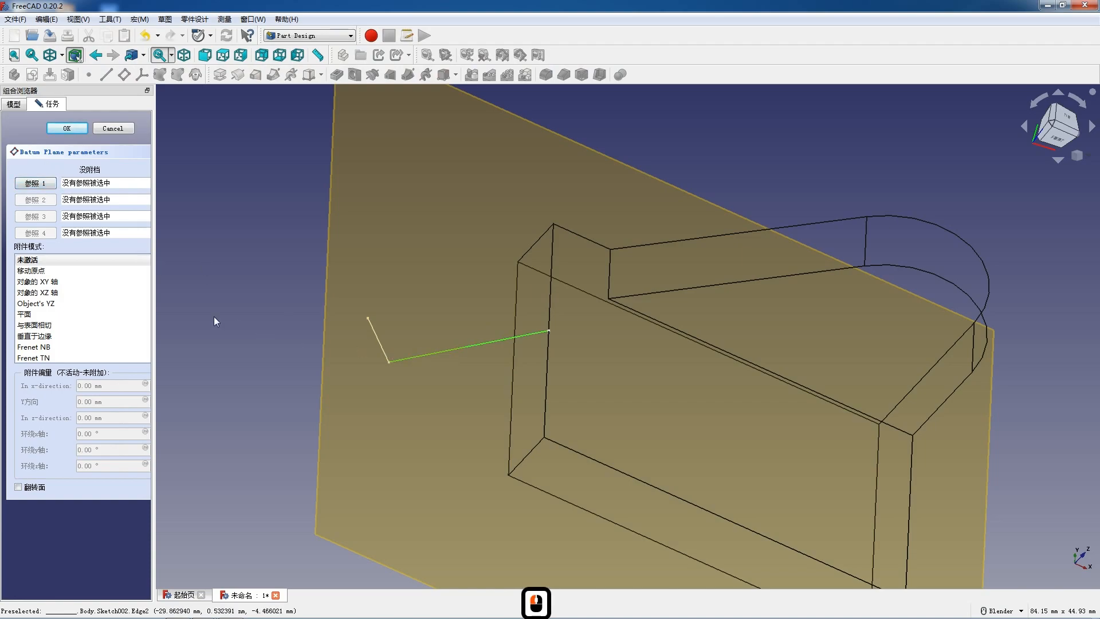
{"action": "left_click", "coordinate": [35, 184]}
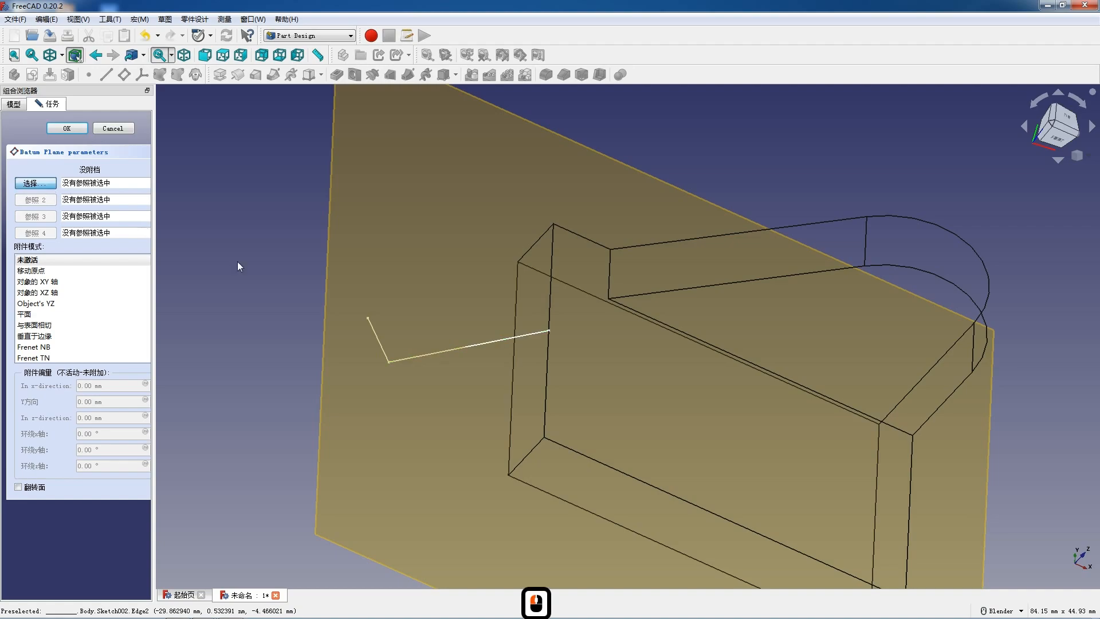
{"action": "left_click", "coordinate": [440, 352]}
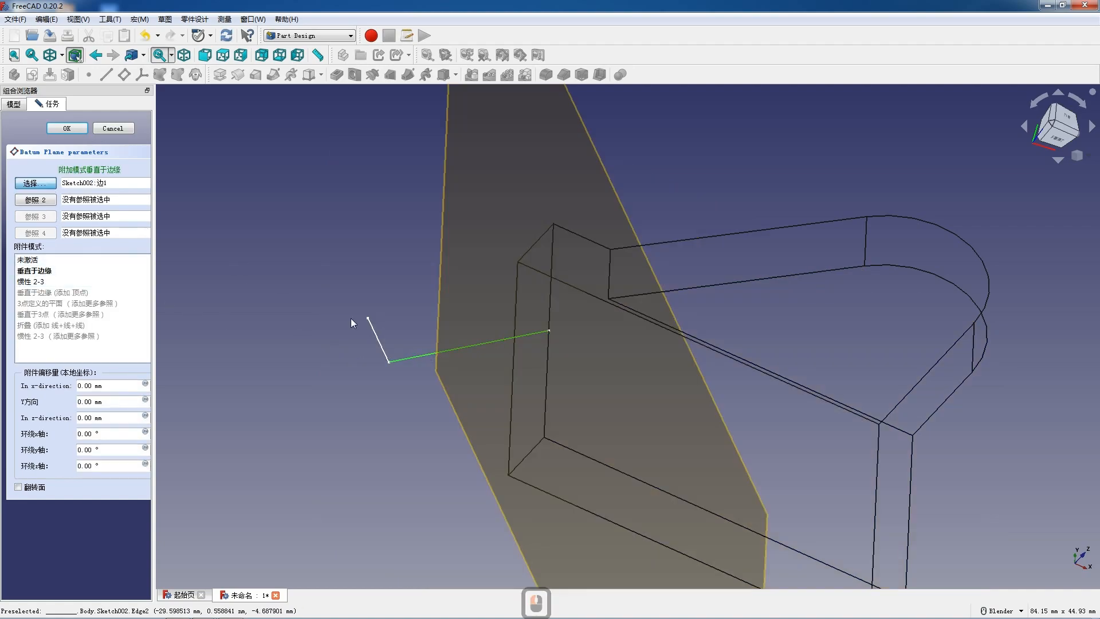
{"action": "left_click", "coordinate": [33, 199]}
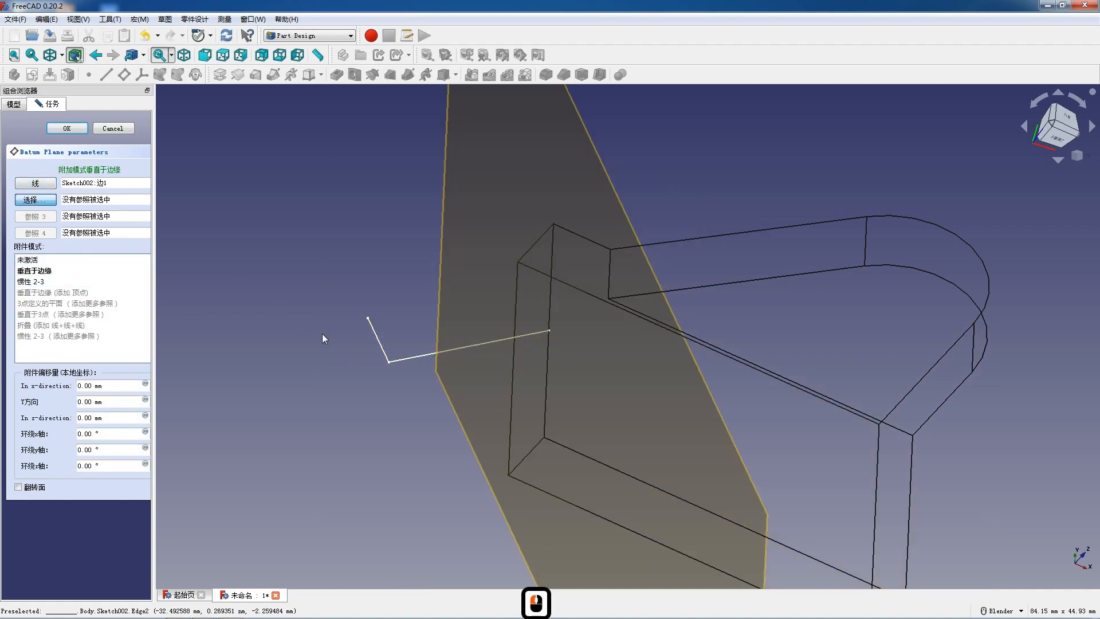
{"action": "left_click", "coordinate": [368, 323]}
- Set the datum plane's attachment mode to normal to three points and create the plane
{"action": "mouse_move", "coordinate": [393, 336]}
{"action": "middle_mouse_down"}
{"action": "mouse_move", "coordinate": [474, 373]}
{"action": "mouse_move", "coordinate": [575, 363]}
{"action": "mouse_move", "coordinate": [685, 317]}
{"action": "middle_mouse_up"}
{"action": "scroll", "coordinate": [685, 316], "scroll_direction": "down", "scroll_amount": 4}
{"action": "middle_click_drag", "start_coordinate": [541, 305], "coordinate": [493, 372]}
{"action": "left_click", "coordinate": [33, 292]}
{"action": "mouse_move", "coordinate": [580, 415]}
{"action": "middle_mouse_down"}
{"action": "mouse_move", "coordinate": [498, 307]}
{"action": "mouse_move", "coordinate": [192, 234]}
{"action": "middle_mouse_up"}
{"action": "left_click", "coordinate": [67, 128]}
- Start a new sketch on the datum plane
{"action": "middle_click_drag", "start_coordinate": [479, 381], "coordinate": [582, 373]}
{"action": "left_click", "coordinate": [640, 346]}
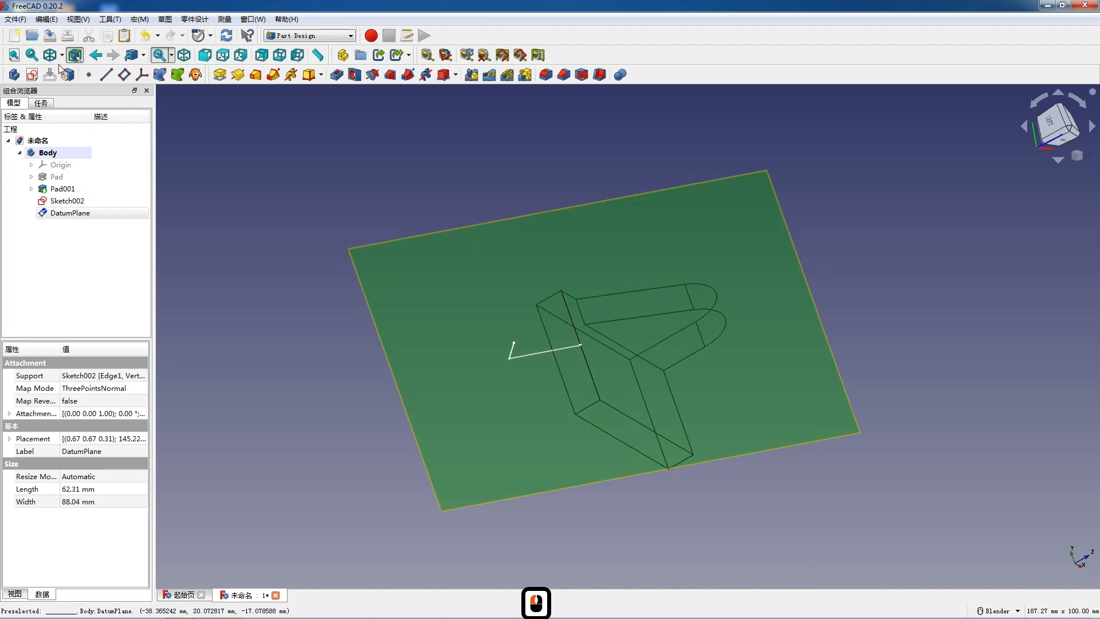
{"action": "left_click", "coordinate": [32, 75]}
{"action": "scroll", "coordinate": [626, 304], "scroll_direction": "down", "scroll_amount": 3}
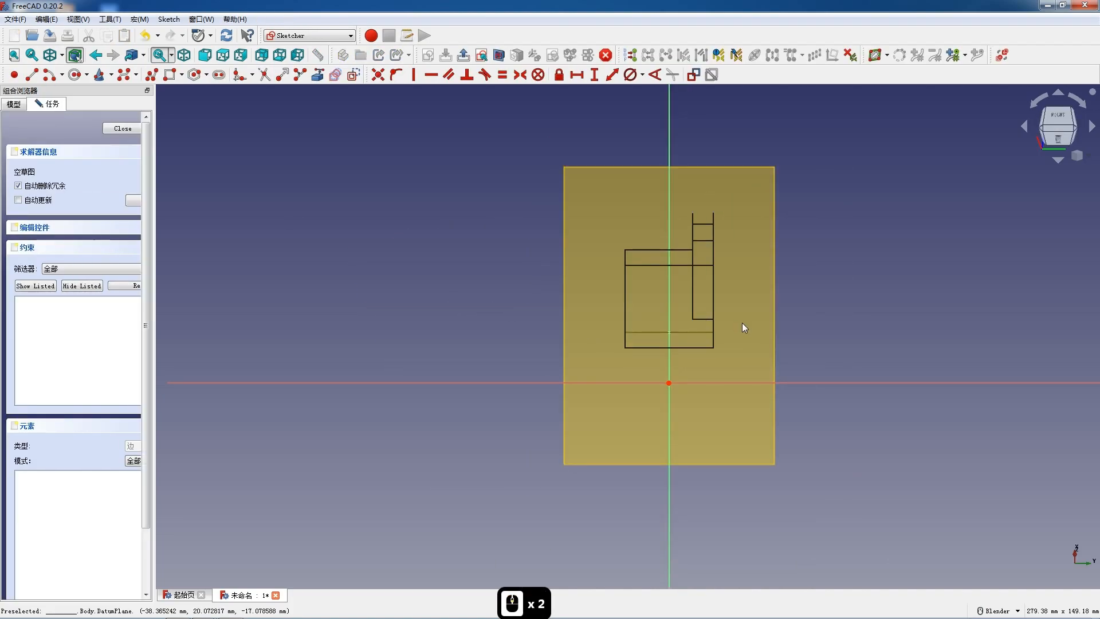
{"action": "scroll", "coordinate": [744, 326], "scroll_direction": "up", "scroll_amount": 2}
{"action": "left_click", "coordinate": [61, 55]}
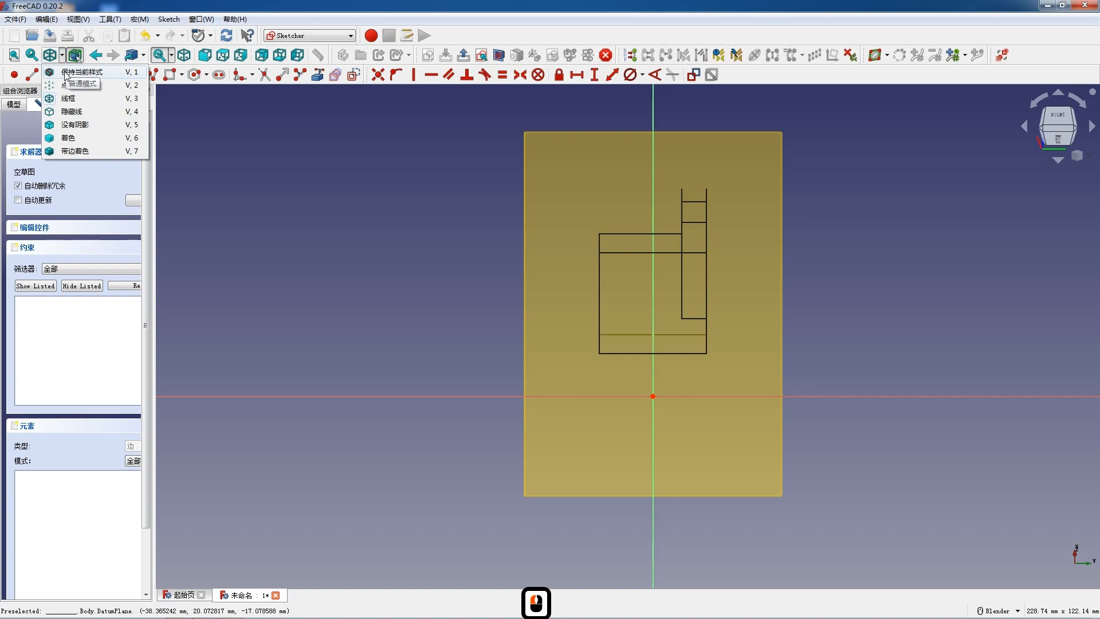
{"action": "left_click", "coordinate": [59, 64]}
{"action": "left_click", "coordinate": [61, 55]}
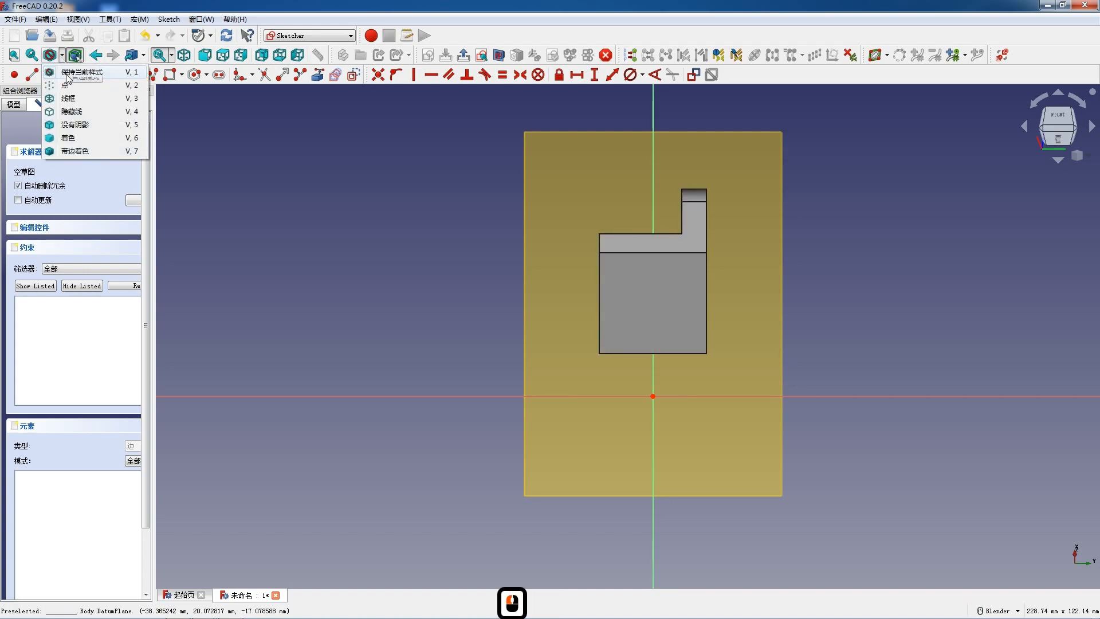
{"action": "left_click", "coordinate": [68, 104]}
- Draw a vertical slot about 7.8 mm wide on the vertical axis, with its lower arc centred on the sketch origin
{"action": "scroll", "coordinate": [721, 414], "scroll_direction": "up", "scroll_amount": 4}
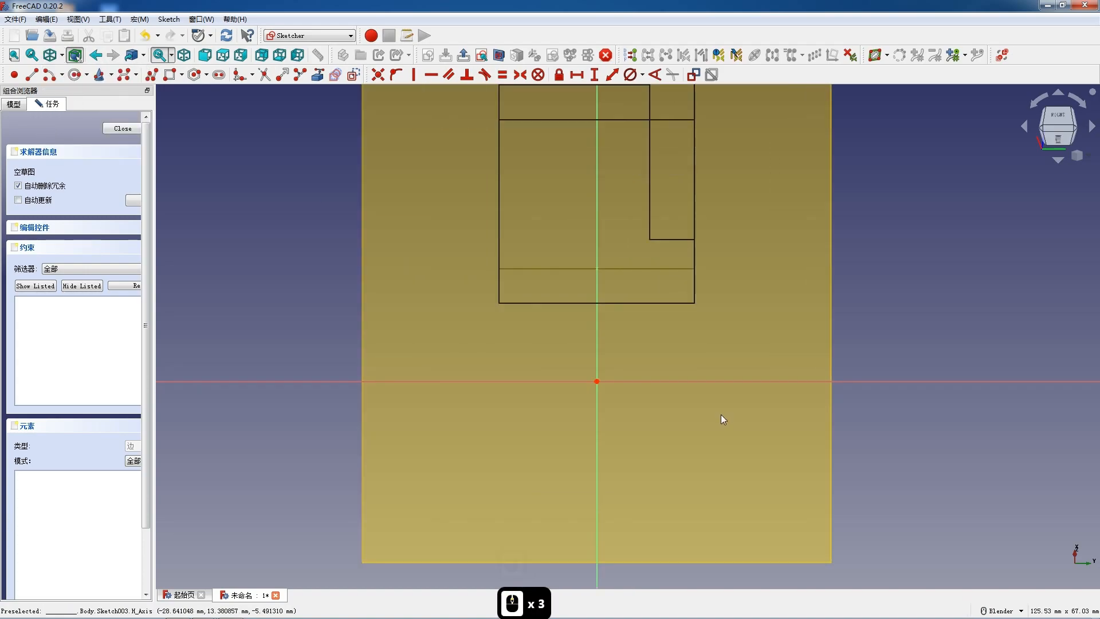
{"action": "left_click", "coordinate": [219, 75]}
{"action": "left_click", "coordinate": [568, 229]}
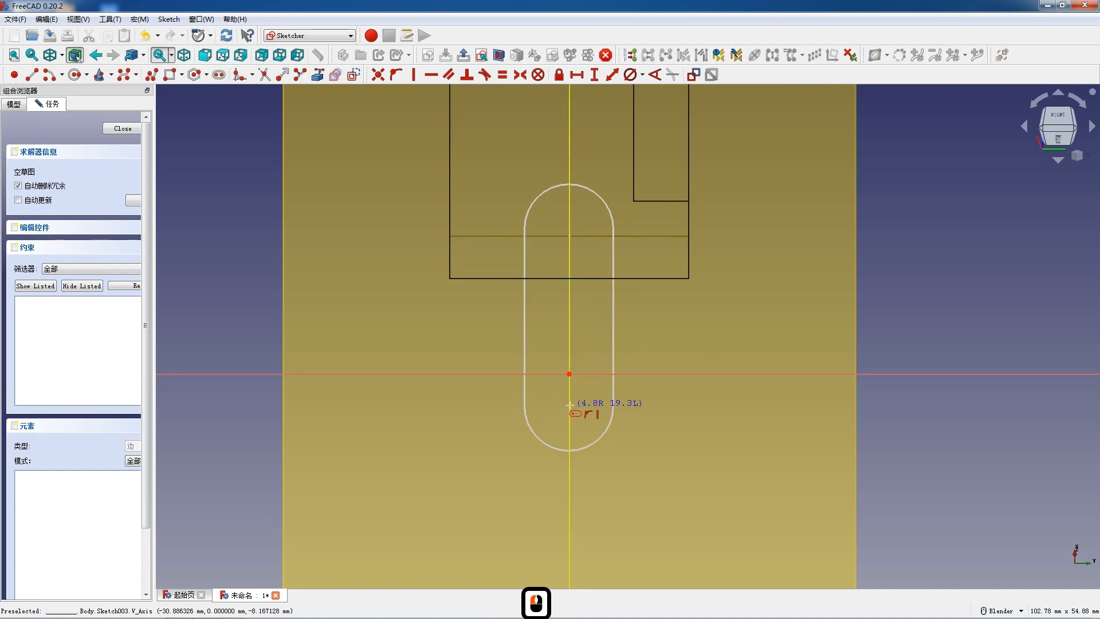
{"action": "left_click", "coordinate": [570, 374]}
{"action": "key", "text": "Escape"}
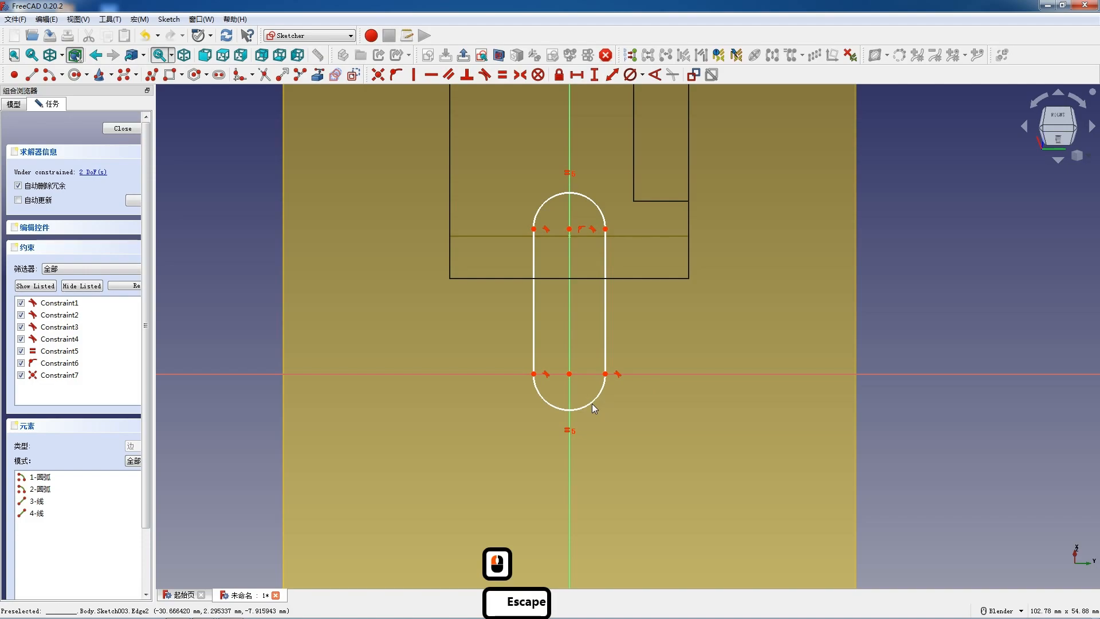
- Set the diameter of the slot's lower arc to 26 mm
{"action": "left_click", "coordinate": [589, 404]}
{"action": "left_click", "coordinate": [632, 76]}
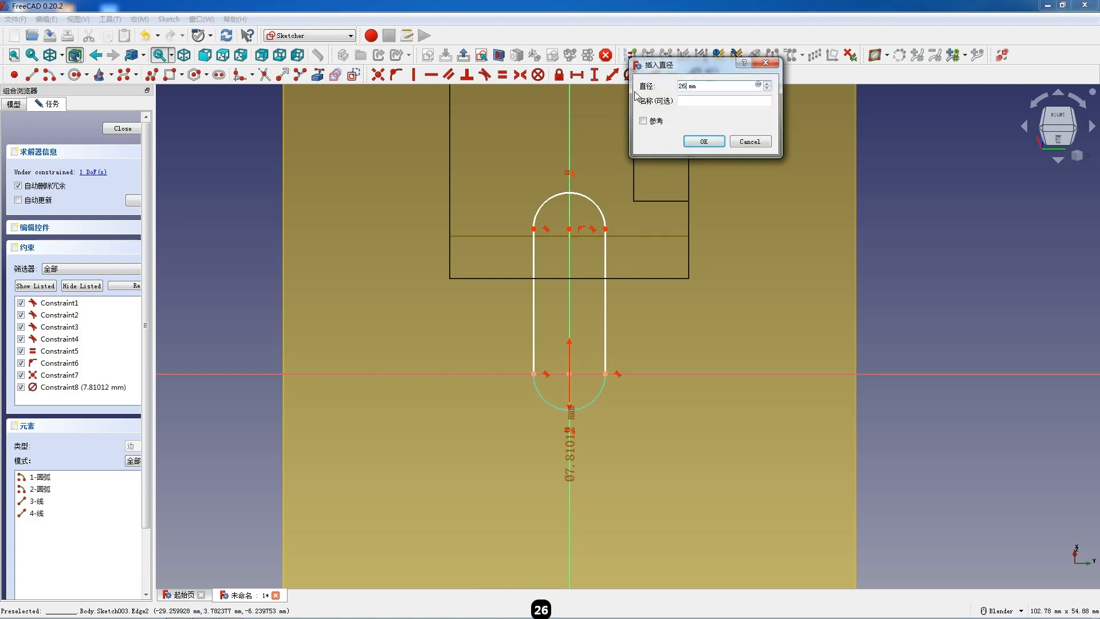
{"action": "key", "text": "Return"}
- Delete the slot's upper arc and close the profile with a horizontal line between the upper ends of its sides
{"action": "left_click", "coordinate": [511, 125]}
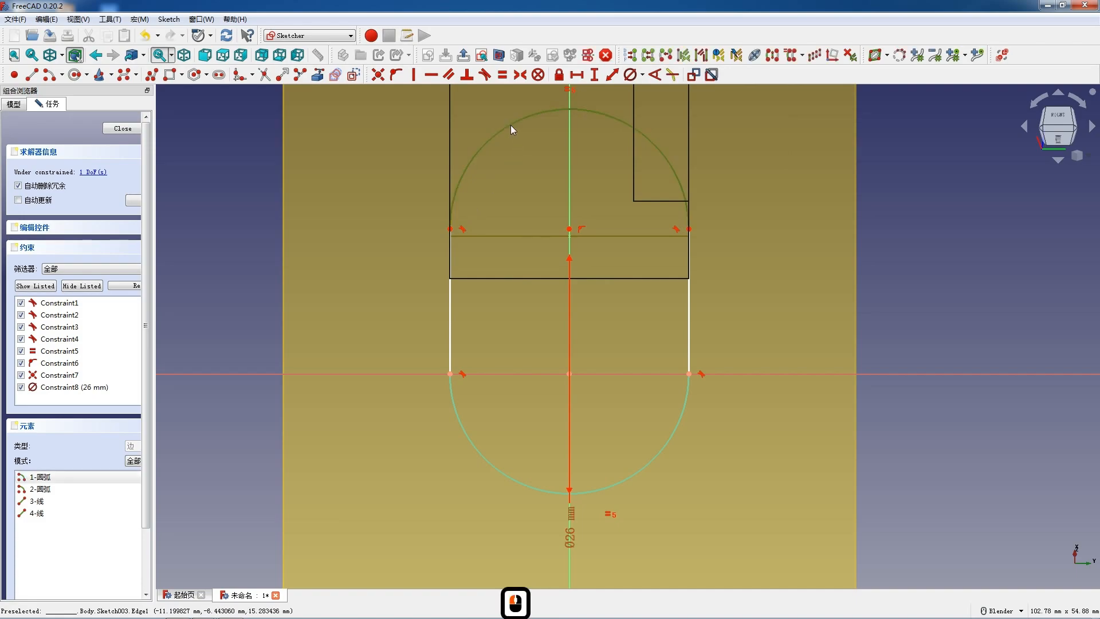
{"action": "key", "text": "Delete"}
{"action": "left_click", "coordinate": [31, 75]}
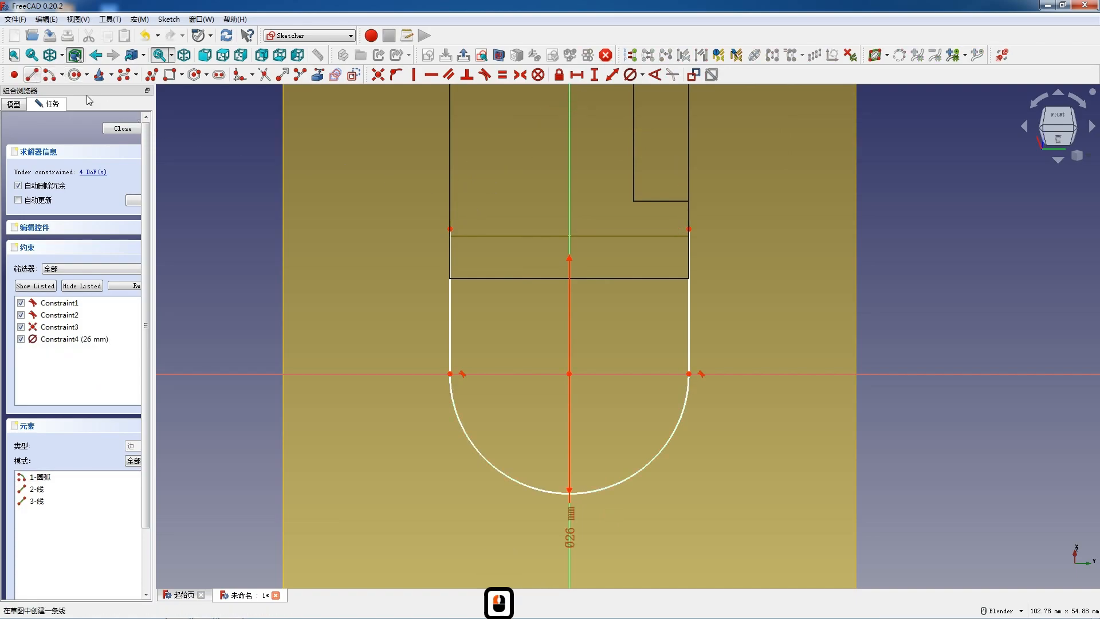
{"action": "left_click", "coordinate": [450, 229]}
{"action": "left_click", "coordinate": [689, 228]}
{"action": "key", "text": "Escape"}
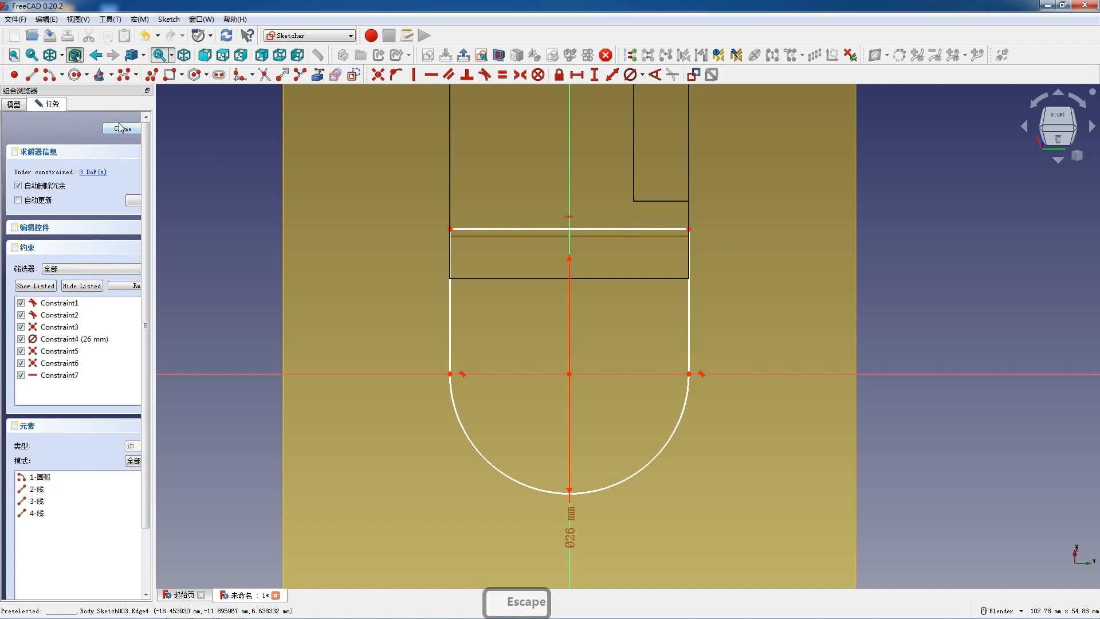
- Hide the datum plane and return to the sketch's constraint and element lists
{"action": "left_click", "coordinate": [16, 105]}
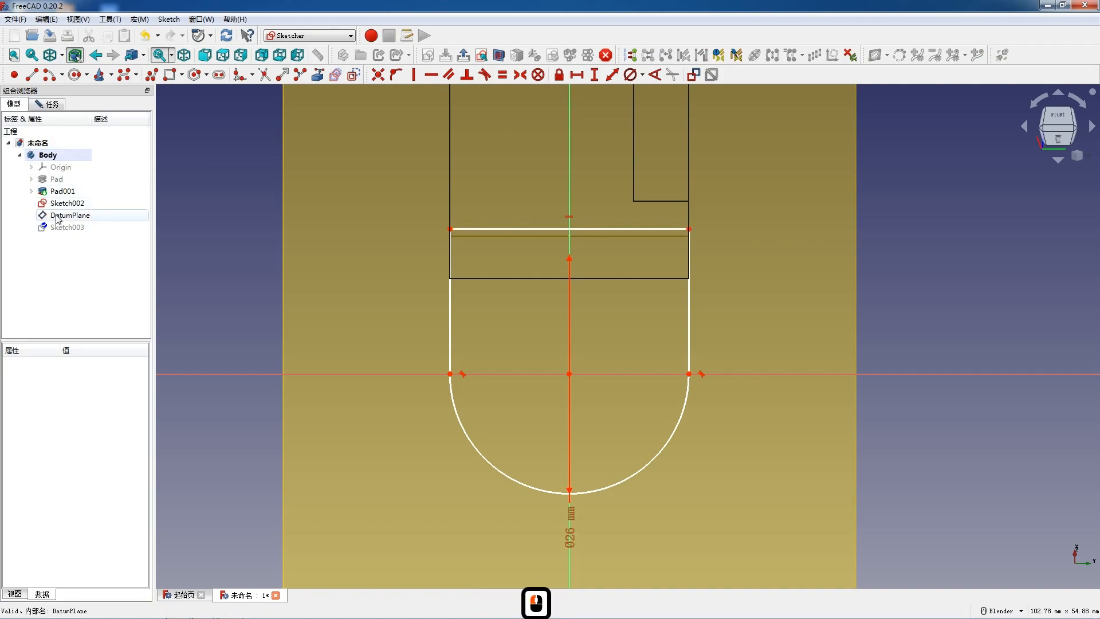
{"action": "left_click", "coordinate": [57, 216]}
{"action": "key", "text": "space"}
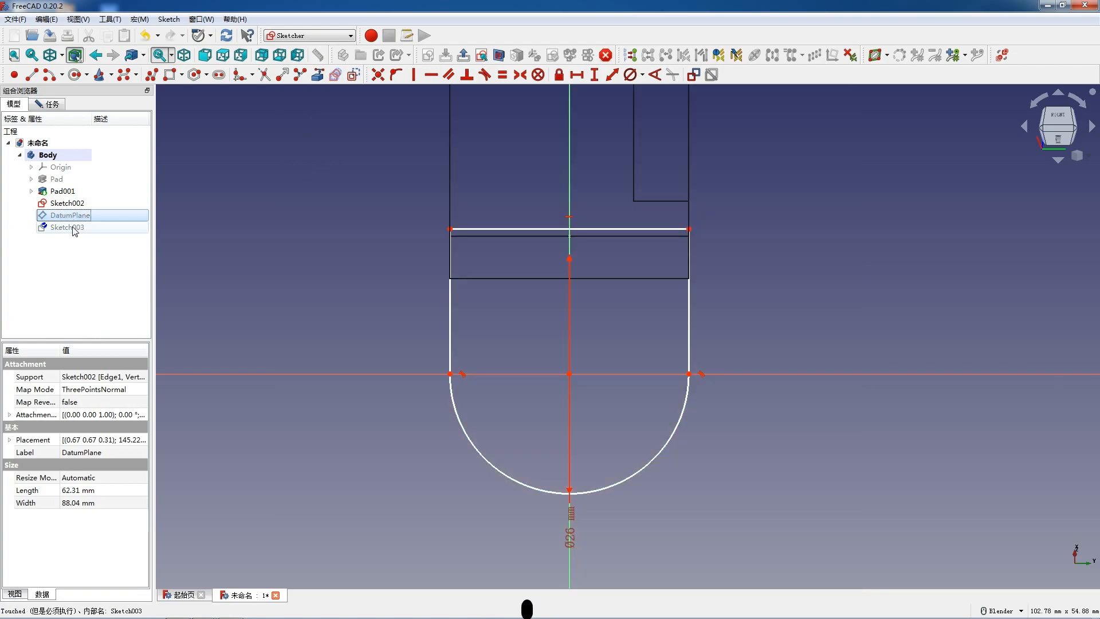
{"action": "left_click", "coordinate": [71, 228]}
{"action": "left_click", "coordinate": [51, 104]}
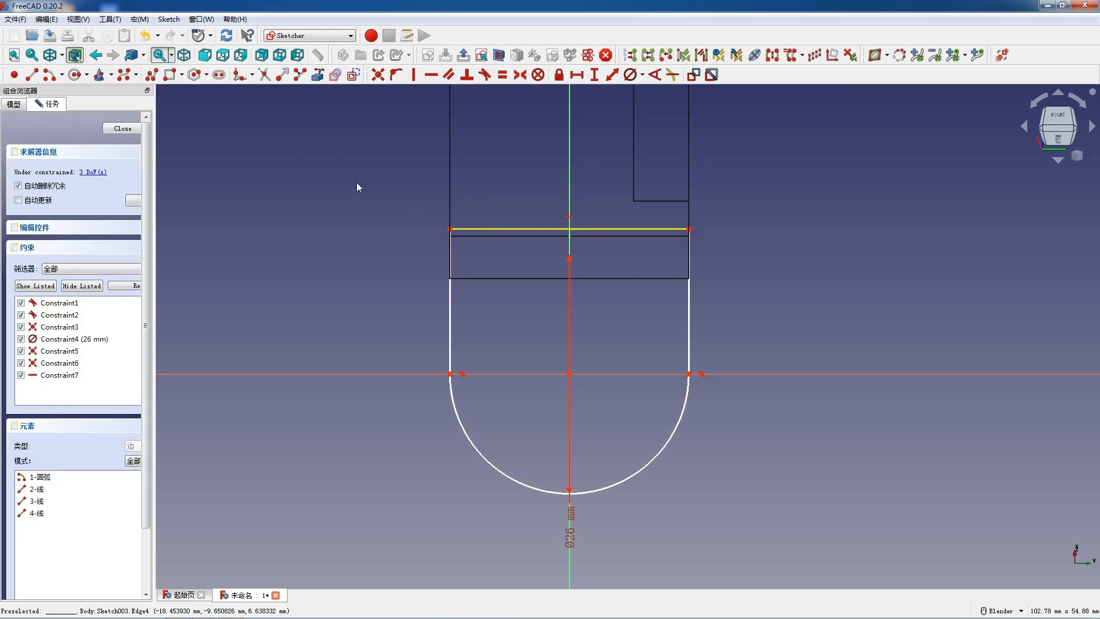
- Project the base plate's bend edge into the sketch as external geometry and make the profile's upper corner coincident with its endpoint
{"action": "left_click", "coordinate": [318, 75]}
{"action": "left_click", "coordinate": [492, 235]}
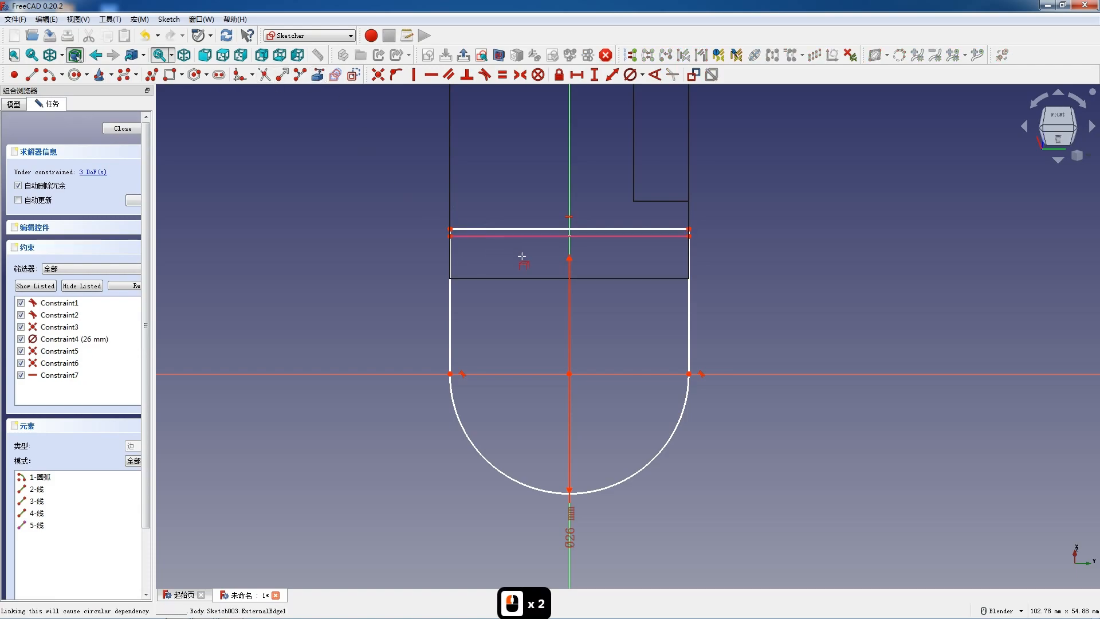
{"action": "key", "text": "Escape"}
{"action": "left_click_drag", "start_coordinate": [668, 214], "coordinate": [707, 249]}
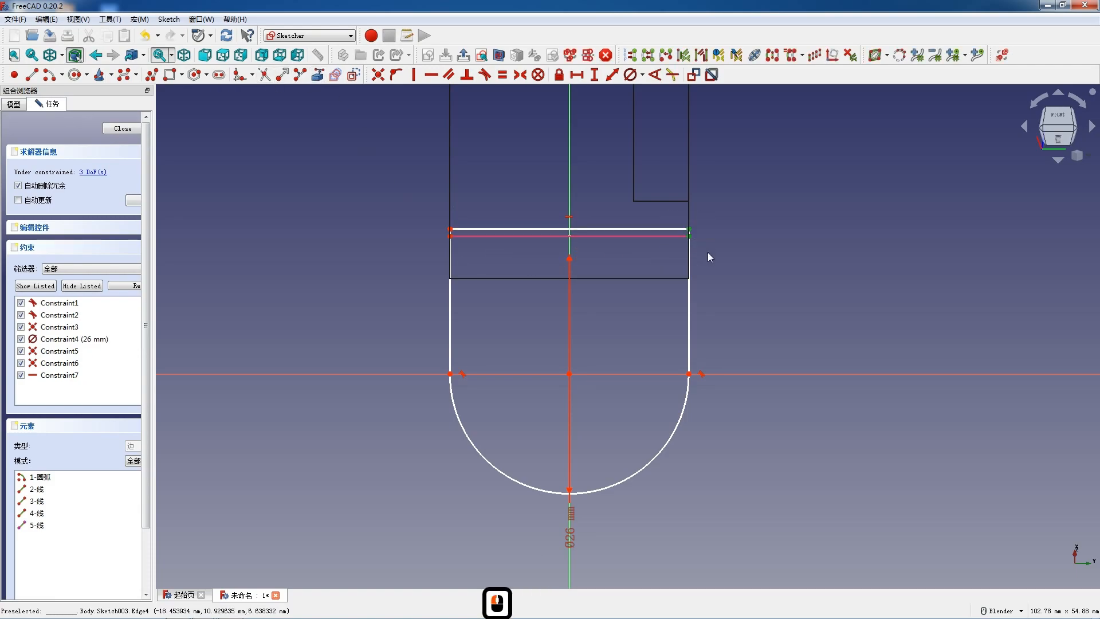
{"action": "key", "text": "c"}
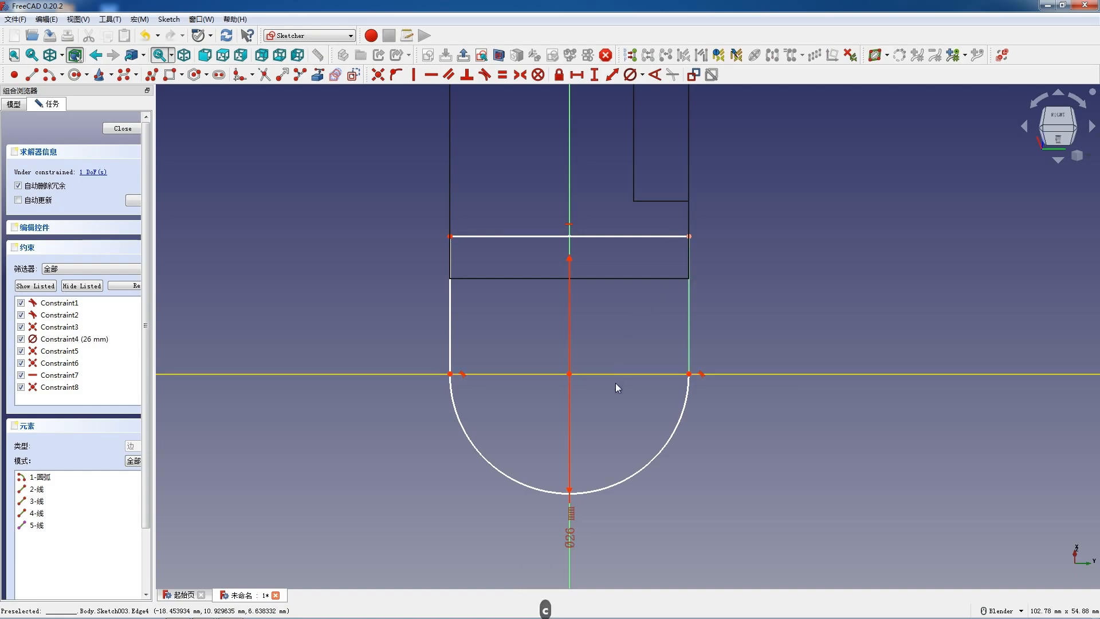
- Constrain the unconstrained straight side of the flange profile to be vertical and close the sketch
{"action": "left_click_drag", "start_coordinate": [627, 479], "coordinate": [630, 425]}
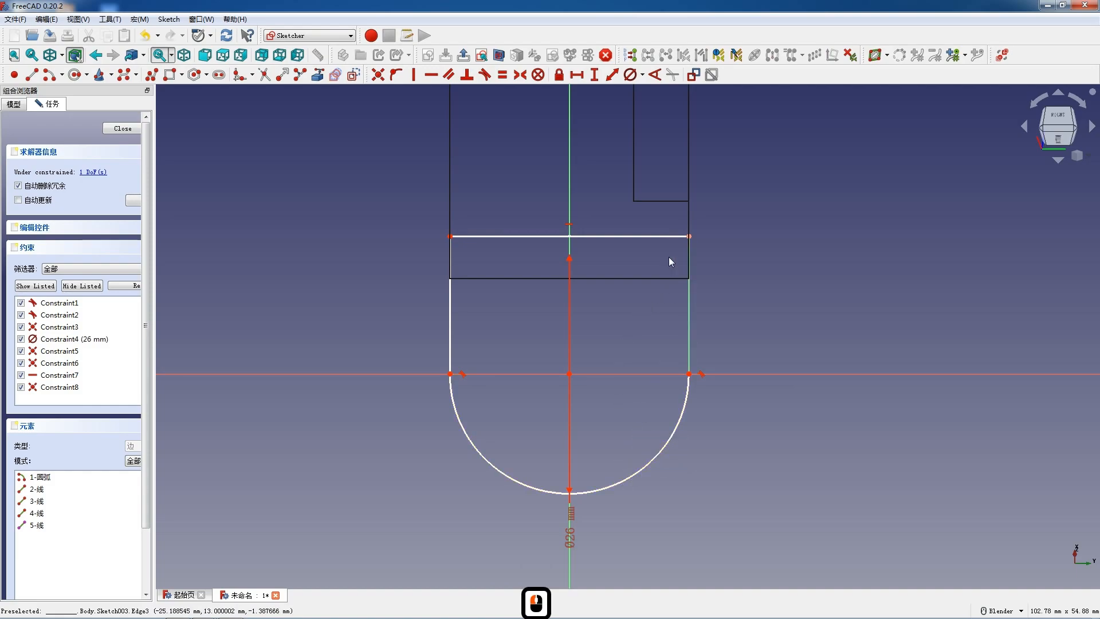
{"action": "left_click_drag", "start_coordinate": [648, 241], "coordinate": [501, 299]}
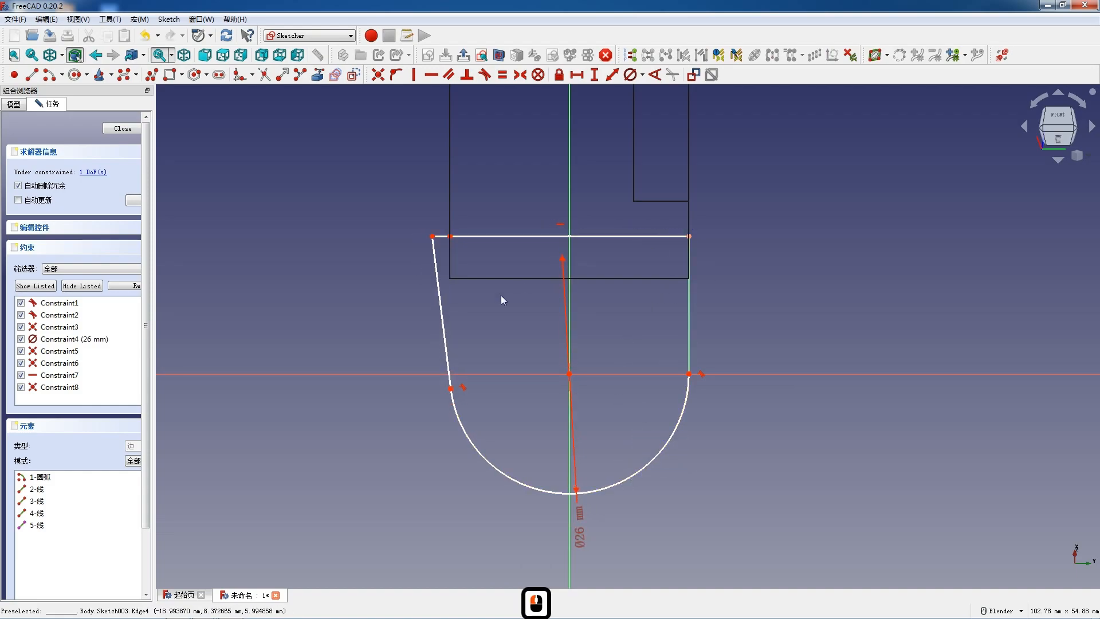
{"action": "left_click", "coordinate": [446, 332]}
{"action": "key", "text": "v"}
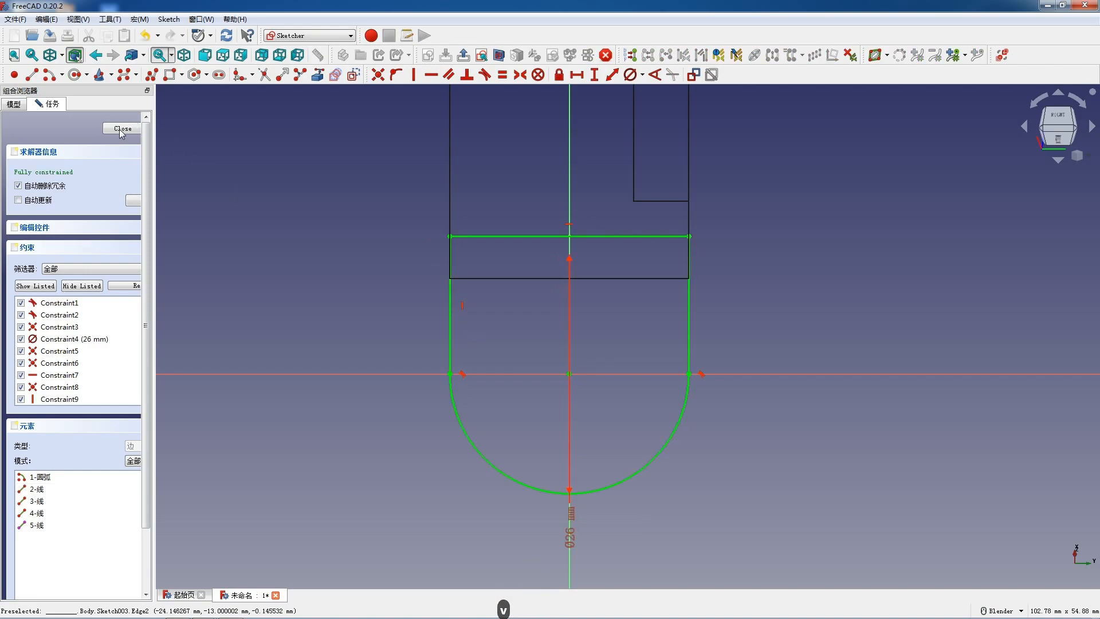
{"action": "left_click", "coordinate": [117, 129]}
- Switch the model from wireframe to shaded display and hide Sketch002
{"action": "middle_click_drag", "start_coordinate": [525, 214], "coordinate": [581, 349]}
{"action": "scroll", "coordinate": [581, 349], "scroll_direction": "down", "scroll_amount": 3}
{"action": "left_click", "coordinate": [62, 55]}
{"action": "left_click", "coordinate": [71, 139]}
{"action": "scroll", "coordinate": [569, 236], "scroll_direction": "up", "scroll_amount": 3}
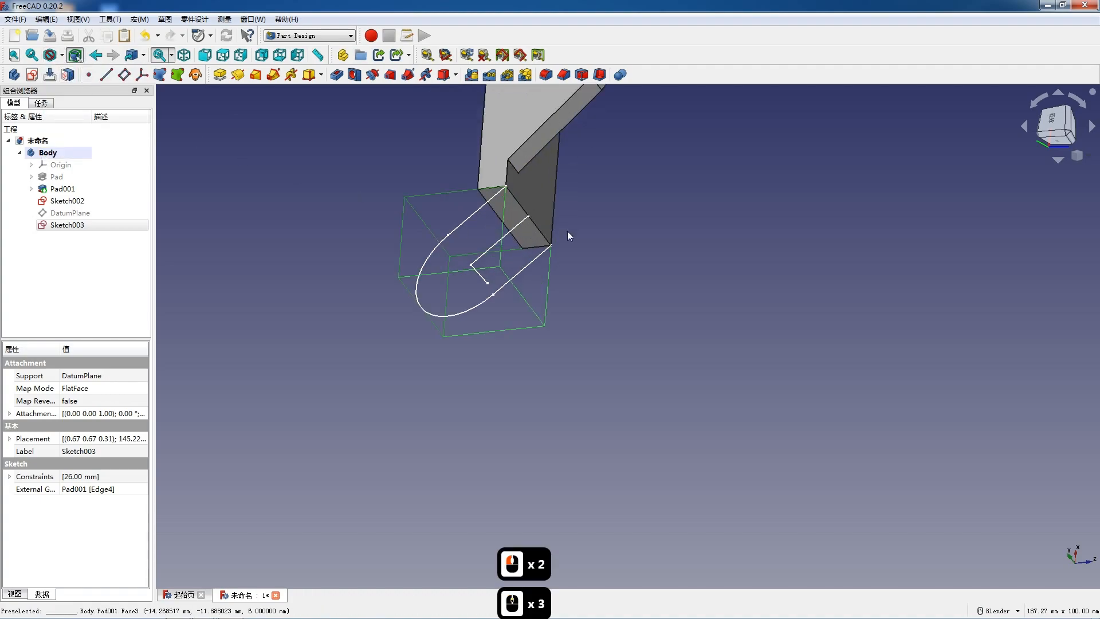
{"action": "scroll", "coordinate": [568, 232], "scroll_direction": "up", "scroll_amount": 2}
{"action": "left_click", "coordinate": [75, 200]}
{"action": "key", "text": "space"}
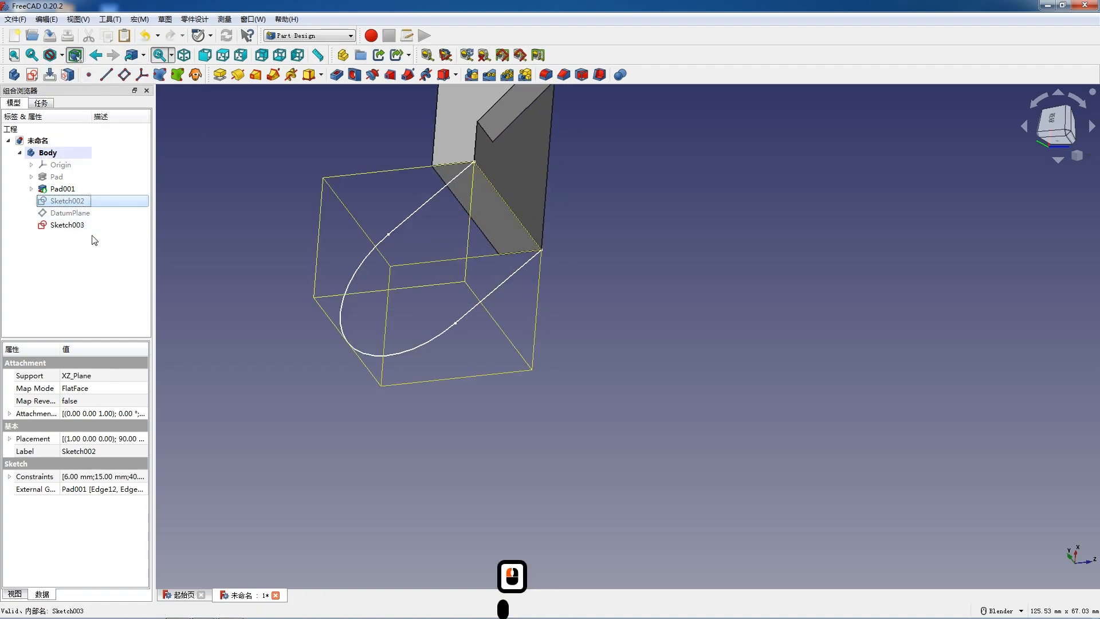
- Pad the rounded flange profile in Sketch003 by 6 mm along the sketch normal
{"action": "left_click", "coordinate": [68, 224]}
{"action": "middle_click_drag", "start_coordinate": [579, 373], "coordinate": [464, 228]}
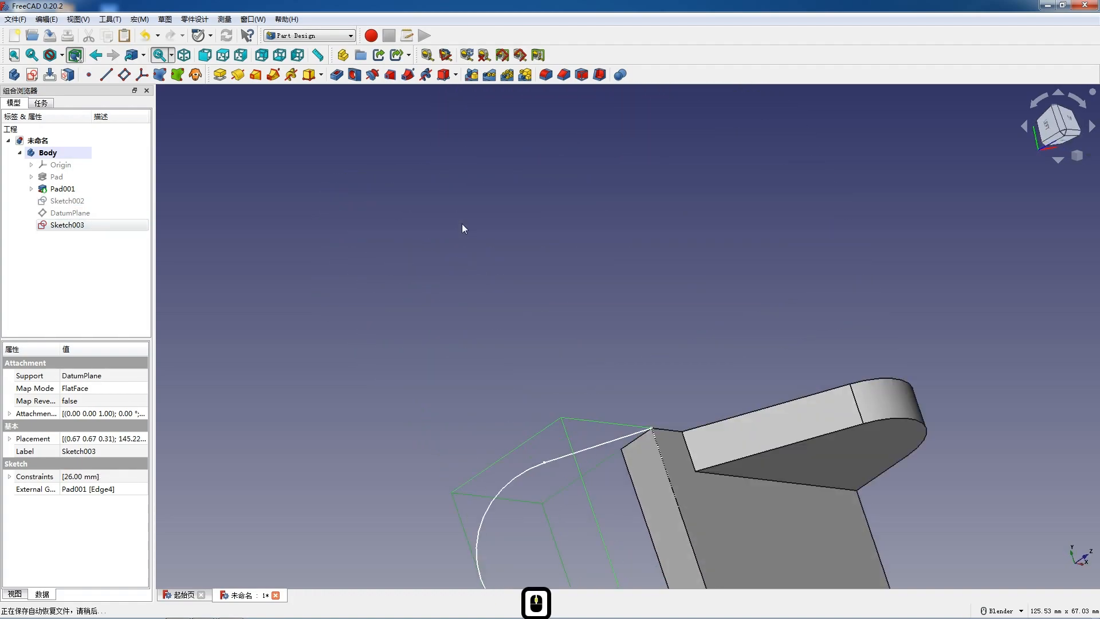
{"action": "scroll", "coordinate": [469, 221], "scroll_direction": "down", "scroll_amount": 5}
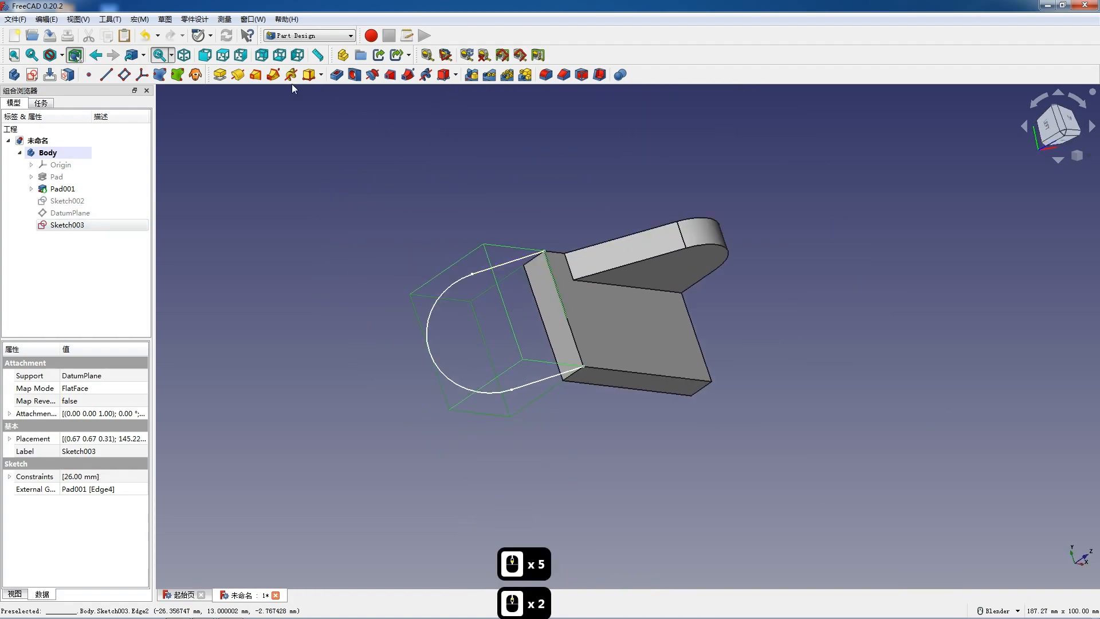
{"action": "left_click", "coordinate": [220, 75]}
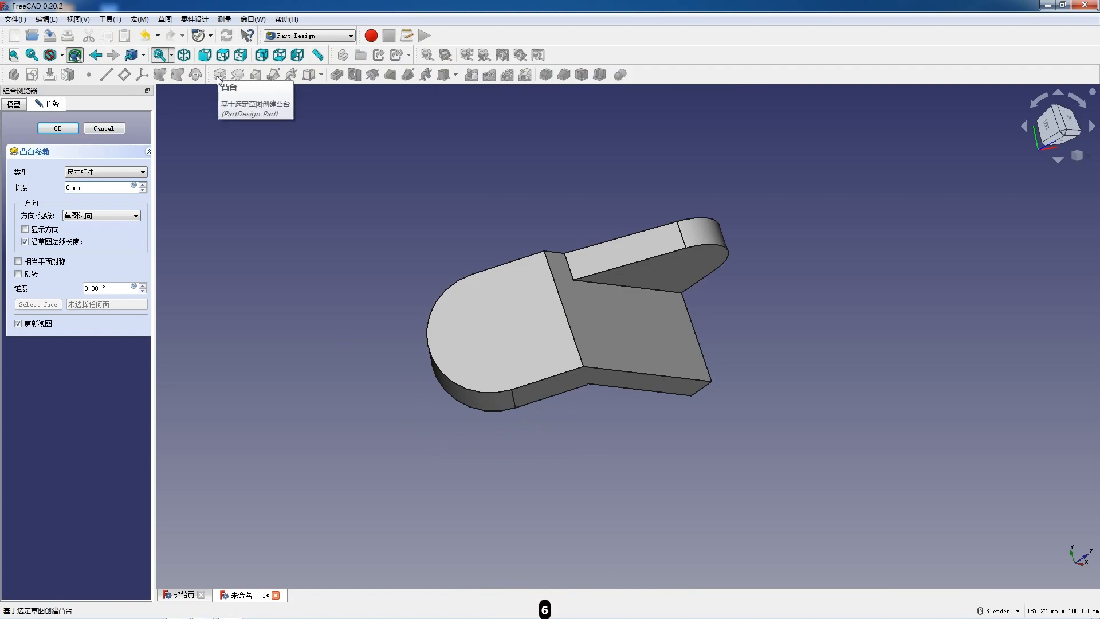
{"action": "scroll", "coordinate": [575, 395], "scroll_direction": "down", "scroll_amount": 2}
{"action": "scroll", "coordinate": [575, 392], "scroll_direction": "up", "scroll_amount": 3}
{"action": "middle_click_drag", "start_coordinate": [576, 392], "coordinate": [565, 320]}
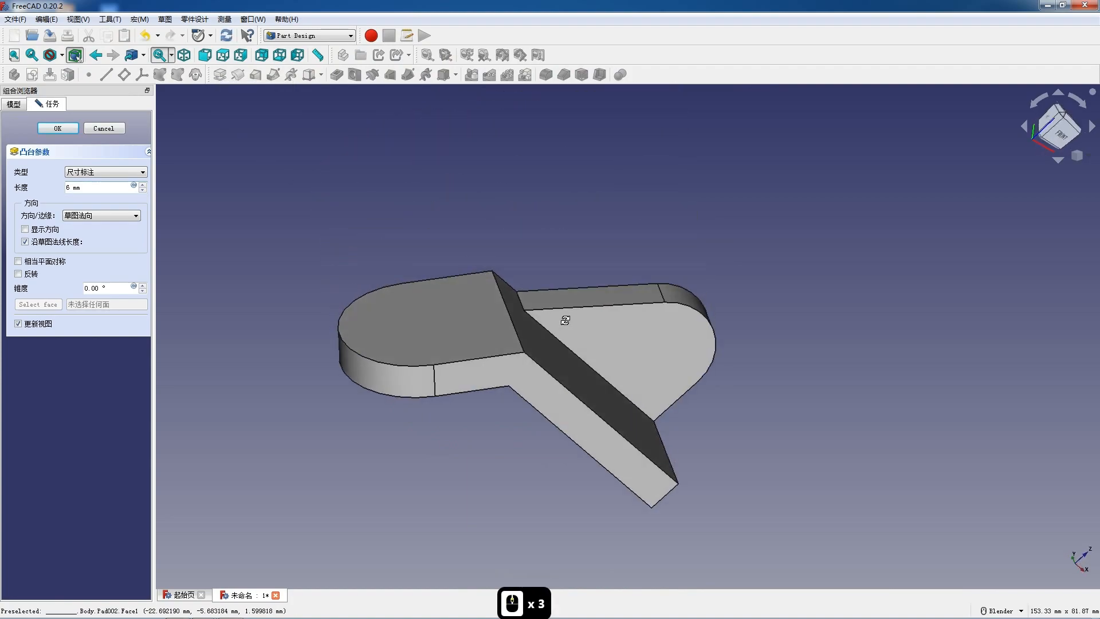
{"action": "scroll", "coordinate": [422, 245], "scroll_direction": "down", "scroll_amount": 2}
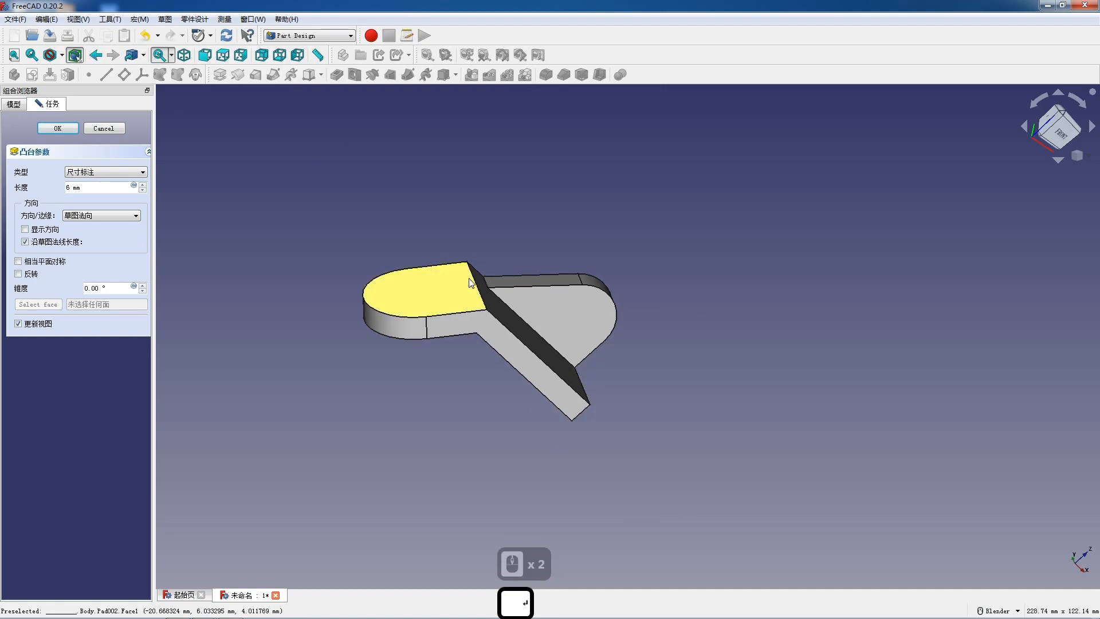
{"action": "left_click", "coordinate": [57, 128]}
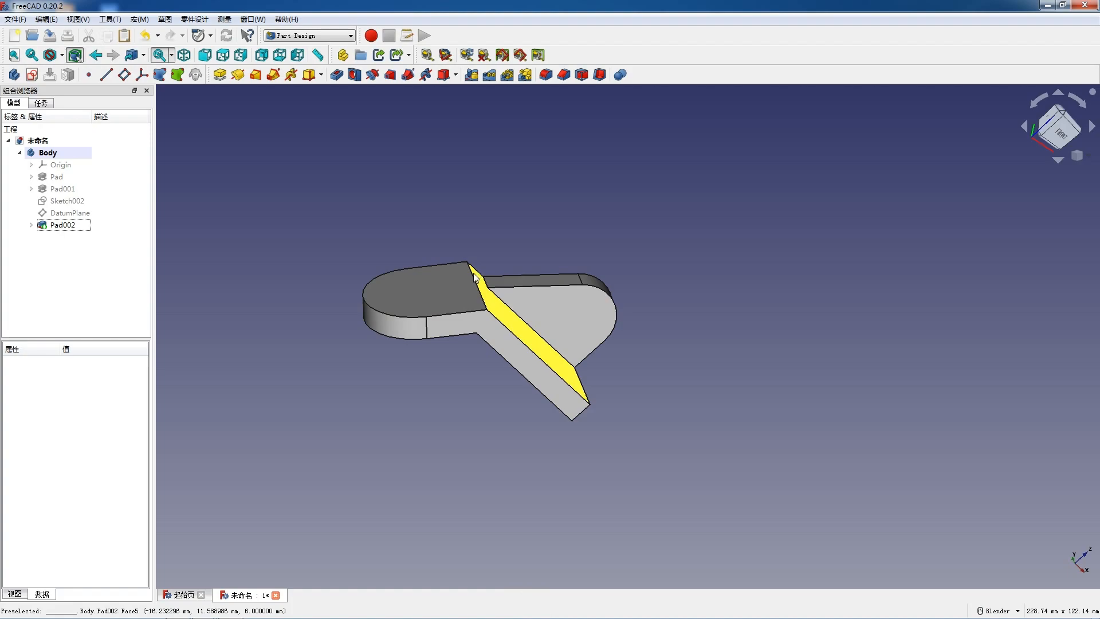
- Create a sketch on the flat outer face of the rounded flange and reopen it for editing
{"action": "left_click", "coordinate": [387, 293]}
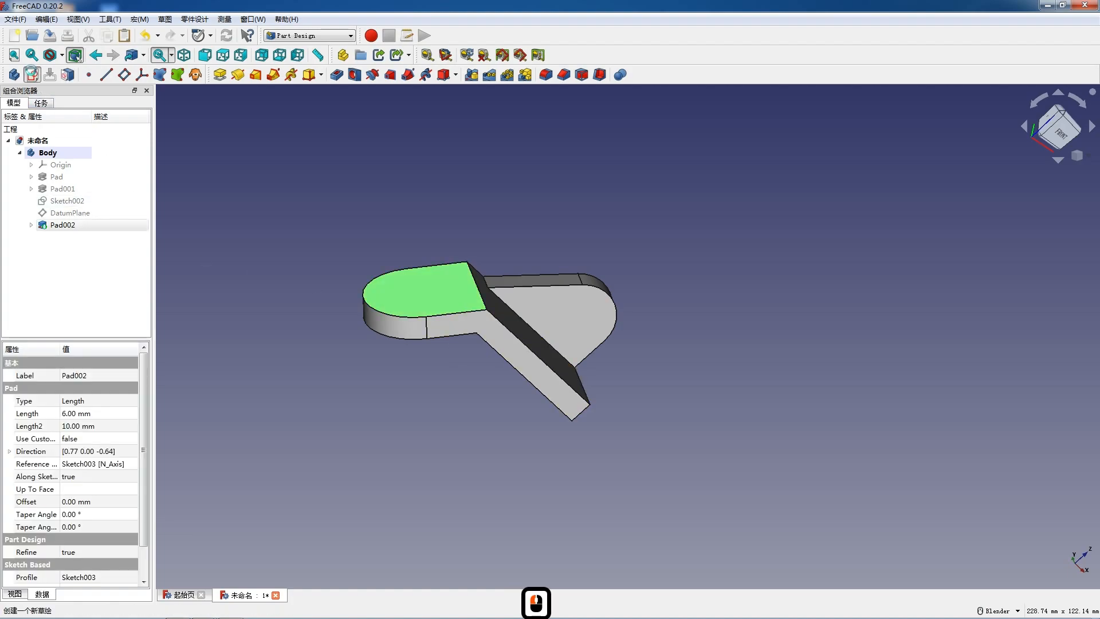
{"action": "left_click", "coordinate": [33, 74]}
{"action": "scroll", "coordinate": [442, 239], "scroll_direction": "down", "scroll_amount": 2}
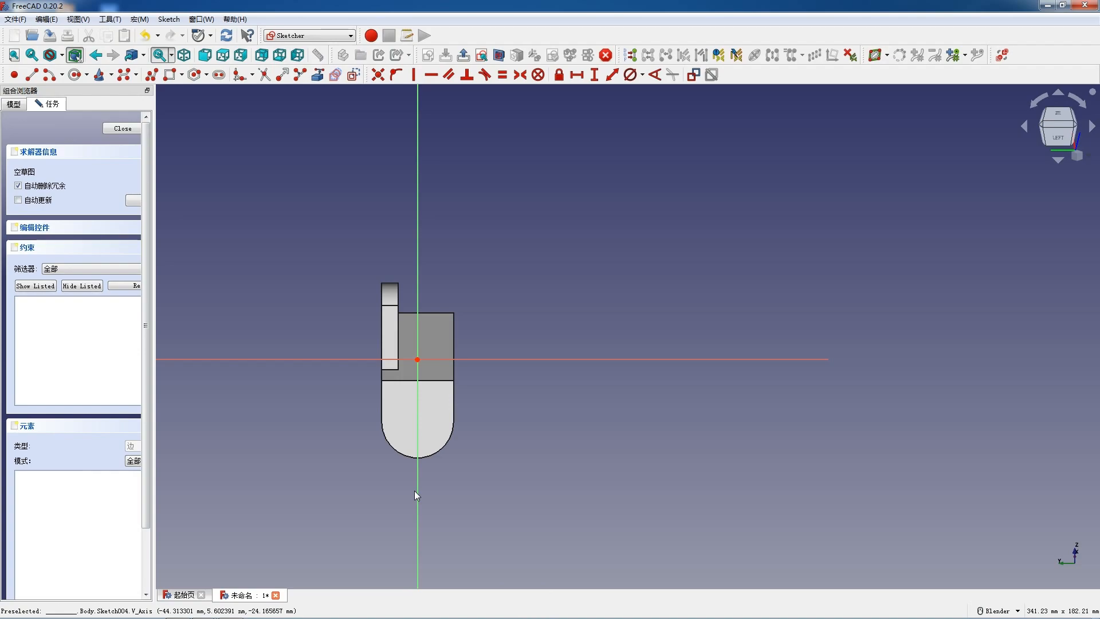
{"action": "scroll", "coordinate": [414, 490], "scroll_direction": "up", "scroll_amount": 4}
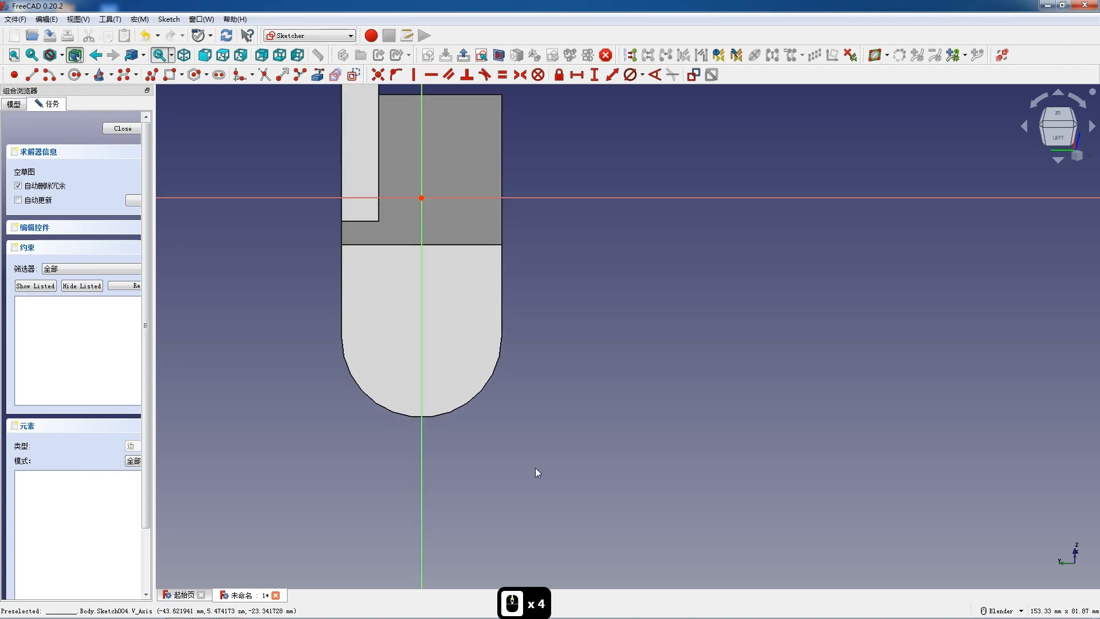
{"action": "mouse_move", "coordinate": [552, 442]}
{"action": "middle_mouse_down"}
{"action": "mouse_move", "coordinate": [479, 346]}
{"action": "mouse_move", "coordinate": [471, 373]}
{"action": "mouse_move", "coordinate": [401, 321]}
{"action": "middle_mouse_up"}
{"action": "left_click", "coordinate": [122, 128]}
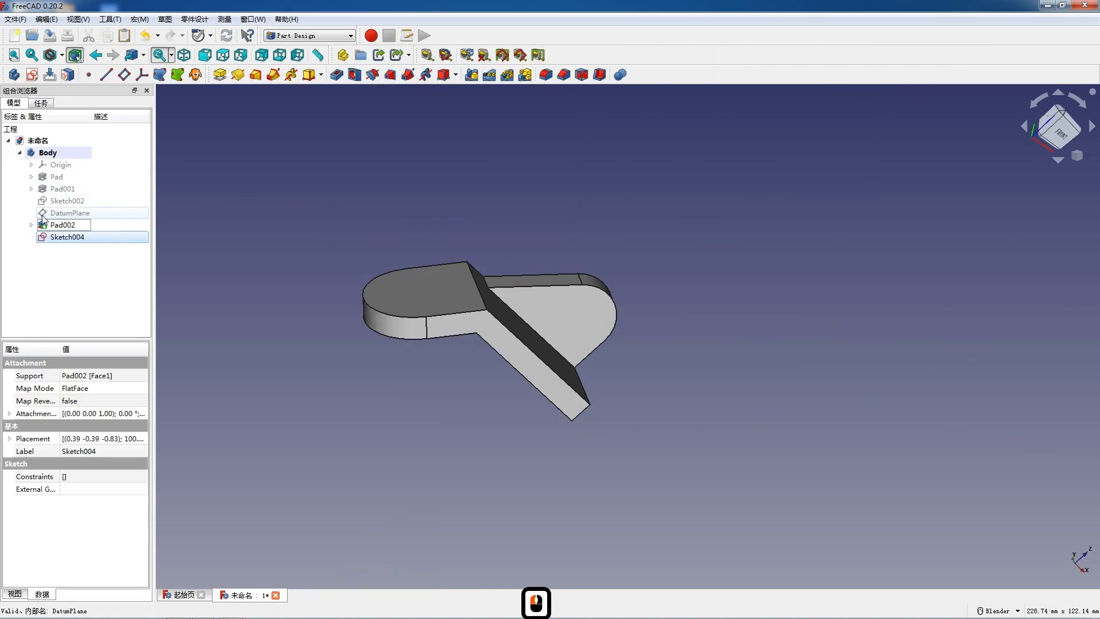
{"action": "double_click", "coordinate": [57, 237]}
{"action": "scroll", "coordinate": [449, 282], "scroll_direction": "down", "scroll_amount": 4}
{"action": "scroll", "coordinate": [386, 329], "scroll_direction": "up", "scroll_amount": 4}
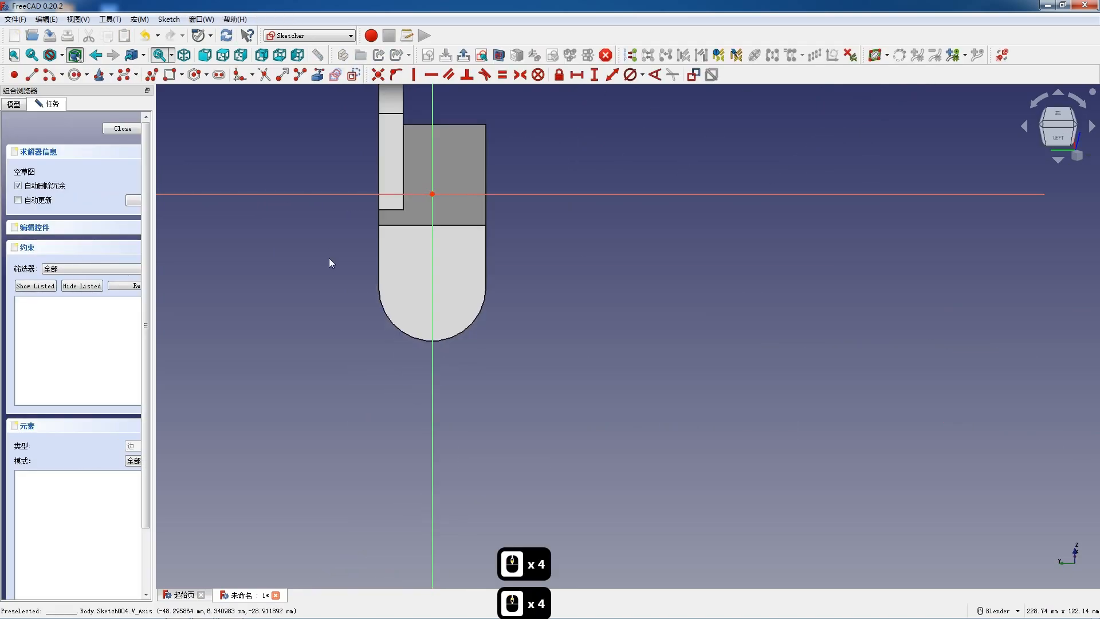
- Project the flange's rounded edge as external geometry and draw a circle about 12.6 mm in diameter centred on its arc
{"action": "left_click", "coordinate": [318, 75]}
{"action": "left_click", "coordinate": [388, 325]}
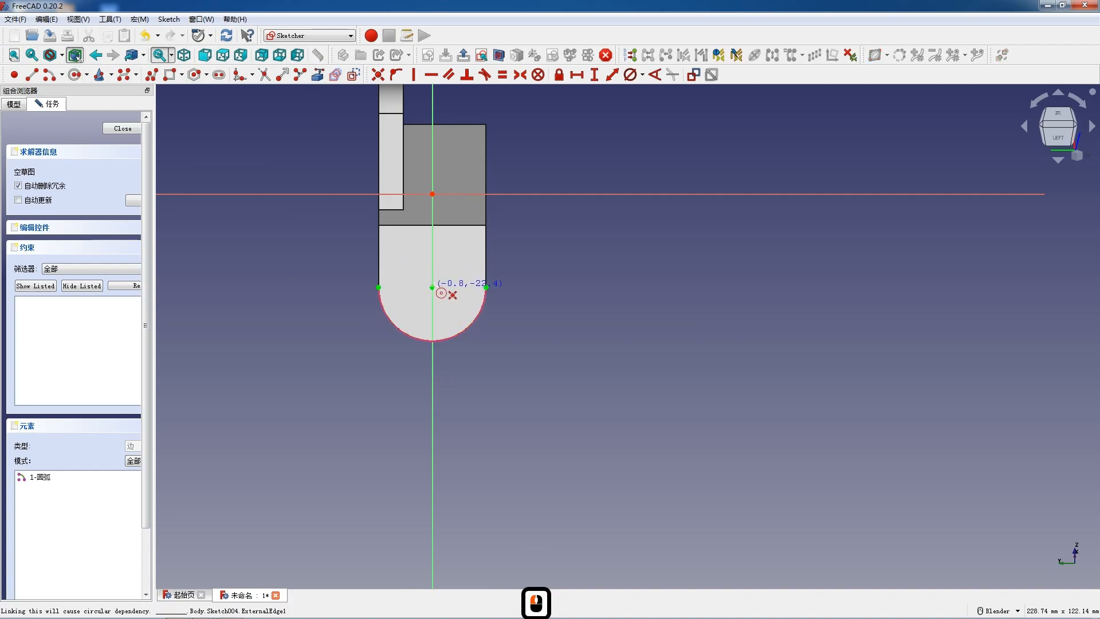
{"action": "left_click", "coordinate": [432, 287]}
{"action": "left_click", "coordinate": [452, 300]}
{"action": "key", "text": "Escape"}
- Set the flange circle's diameter to 13 mm and close the sketch
{"action": "left_click", "coordinate": [454, 299]}
{"action": "left_click", "coordinate": [630, 75]}
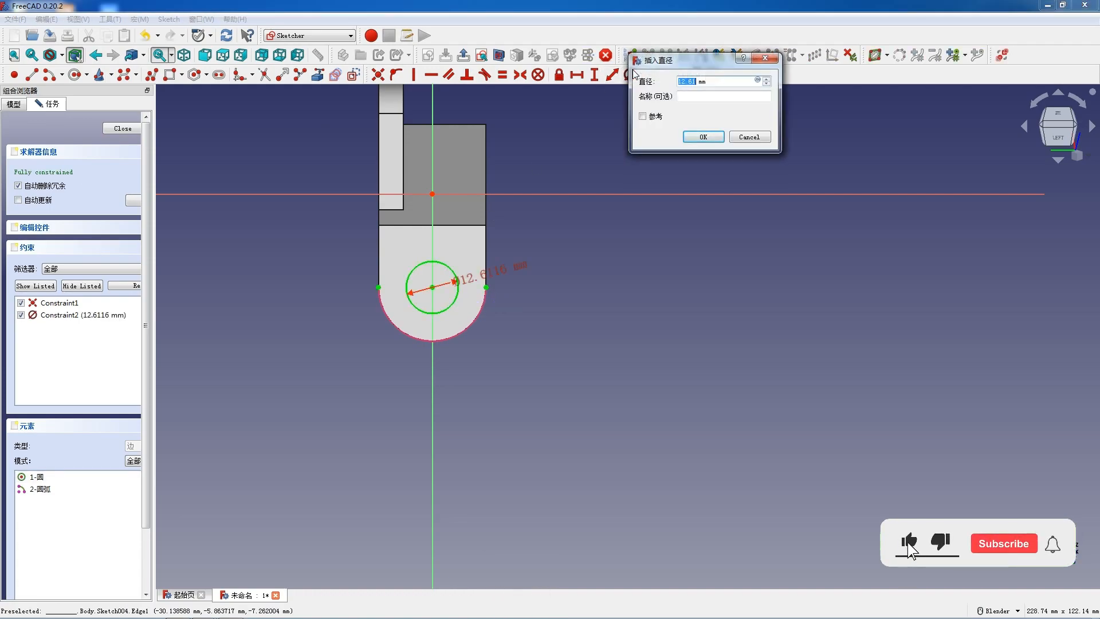
{"action": "key", "text": "Return"}
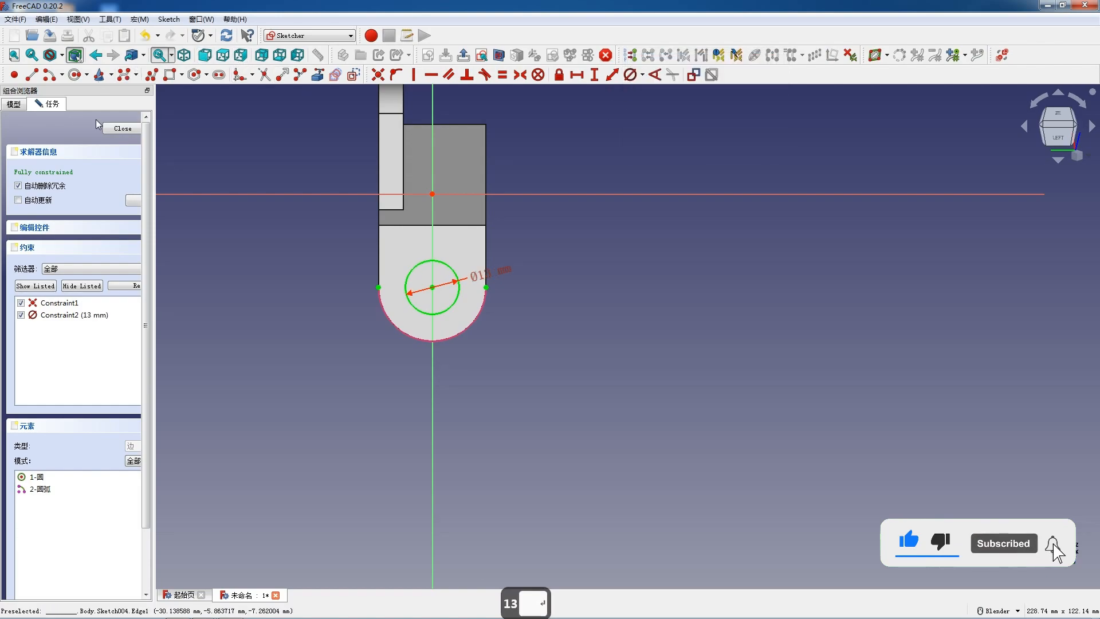
{"action": "left_click", "coordinate": [130, 130]}
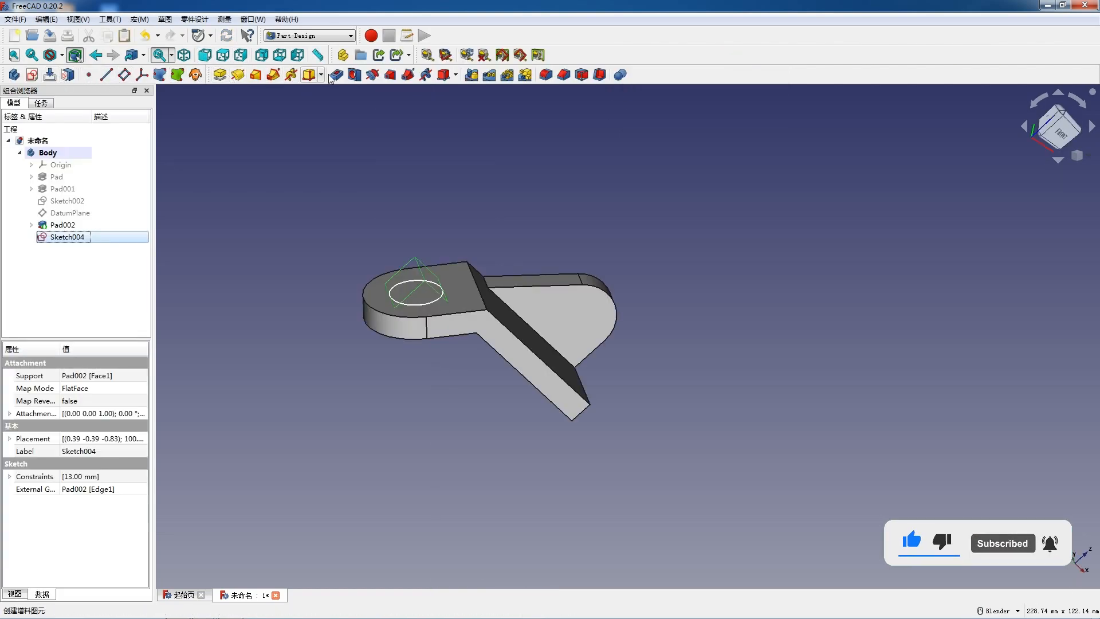
- Pocket the 13 mm circle through all of the flange
{"action": "left_click", "coordinate": [92, 172]}
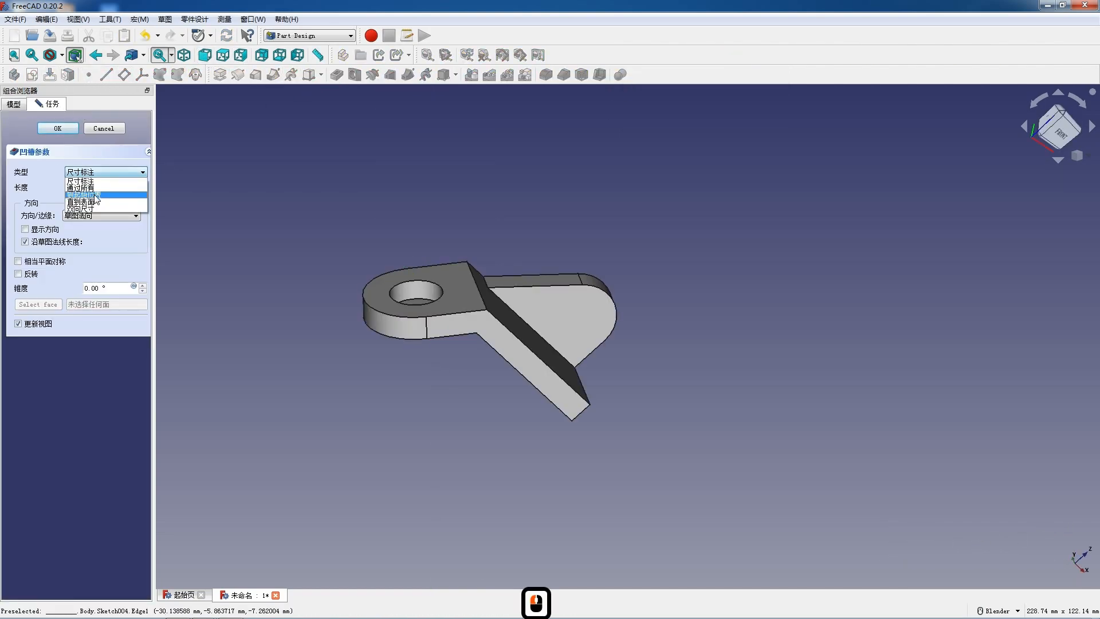
{"action": "left_click", "coordinate": [92, 191]}
{"action": "left_click", "coordinate": [103, 172]}
{"action": "left_click", "coordinate": [86, 189]}
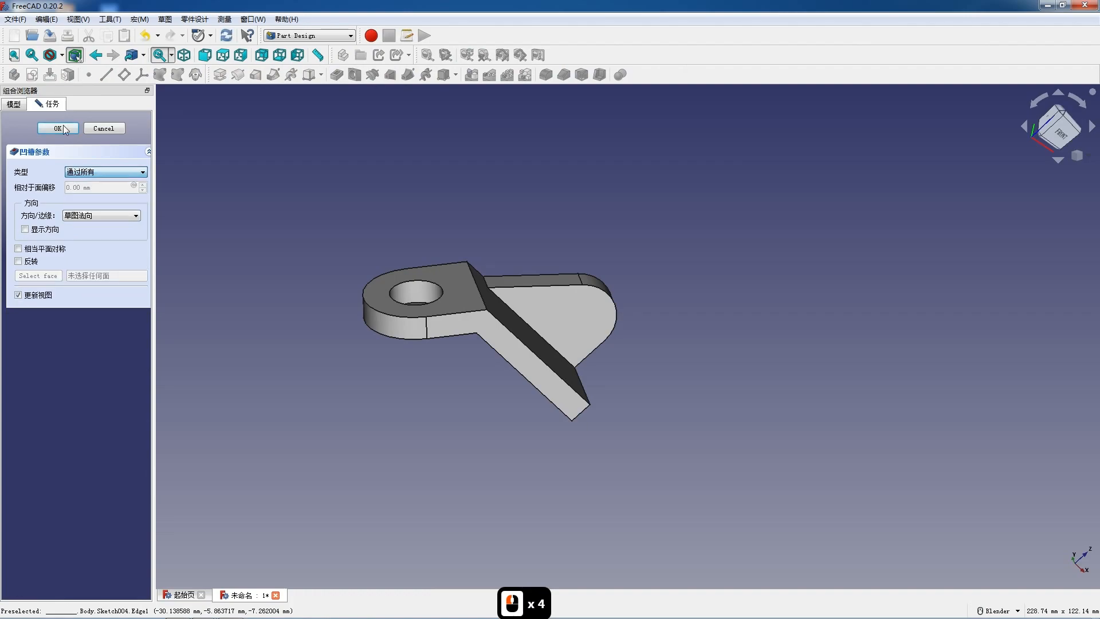
{"action": "left_click", "coordinate": [57, 128]}
- In a new sketch on the upright's face, project its rounded edge and draw a concentric circle about 5.5 mm in diameter
{"action": "left_click", "coordinate": [564, 319]}
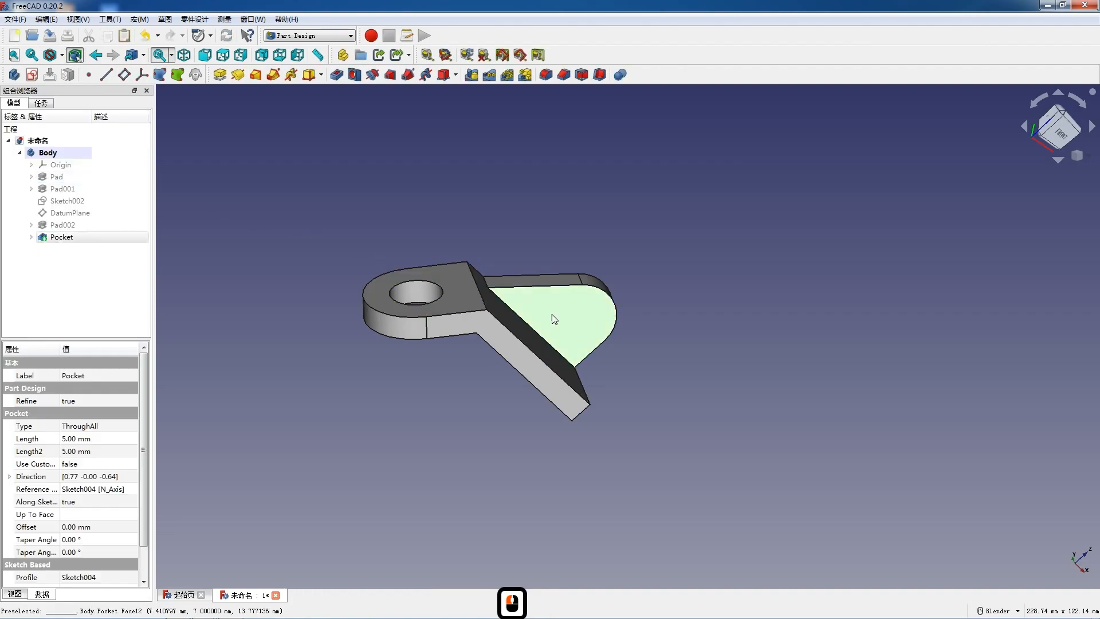
{"action": "left_click", "coordinate": [32, 75]}
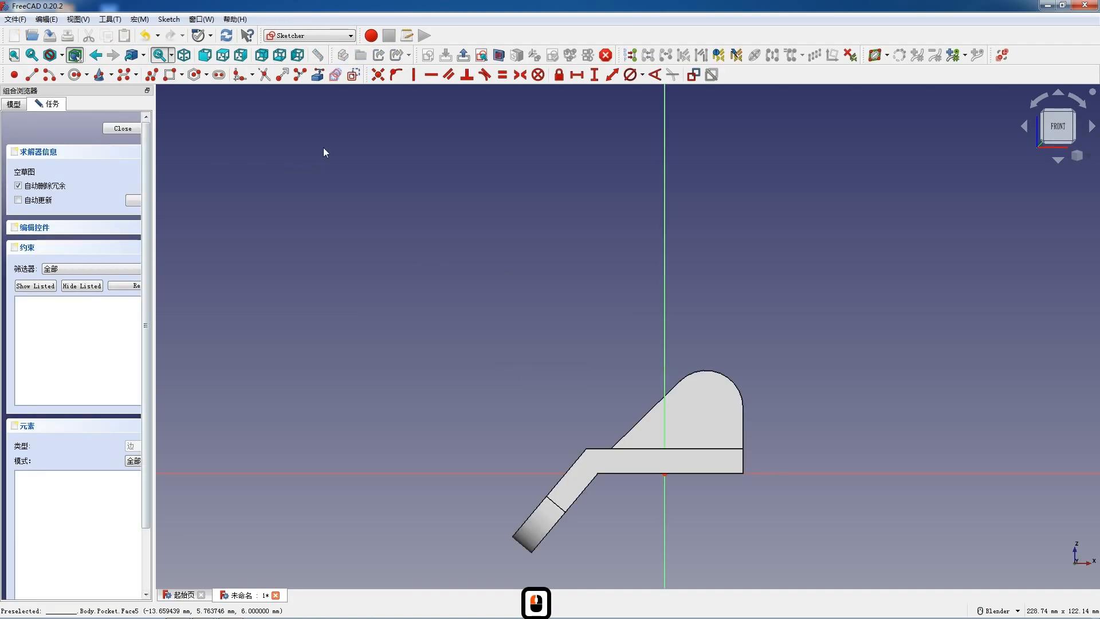
{"action": "scroll", "coordinate": [625, 329], "scroll_direction": "up", "scroll_amount": 5}
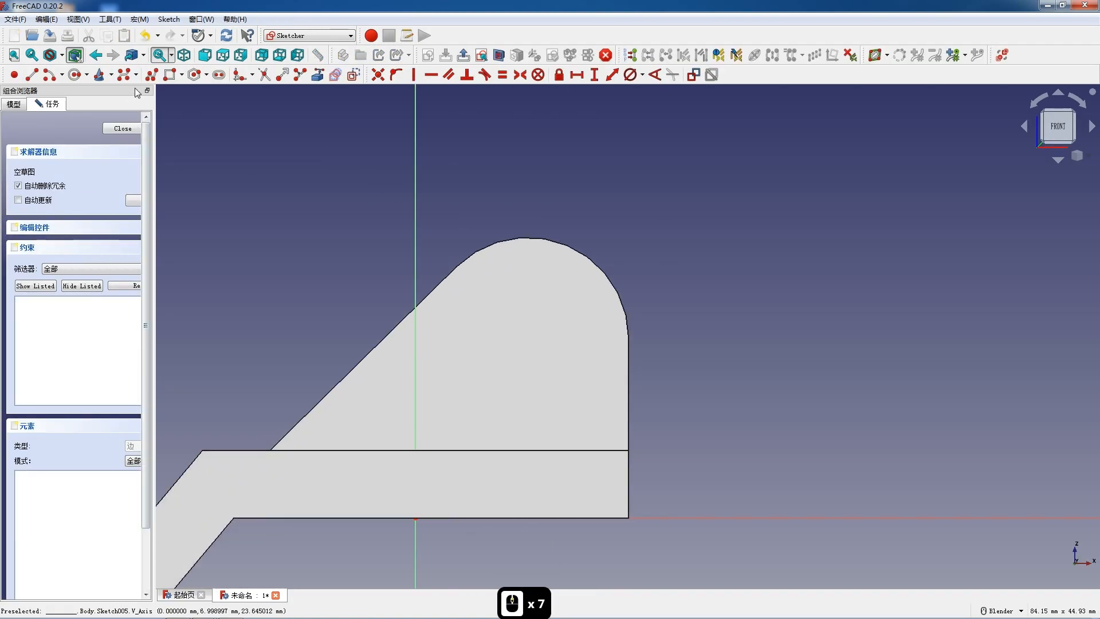
{"action": "left_click", "coordinate": [560, 237]}
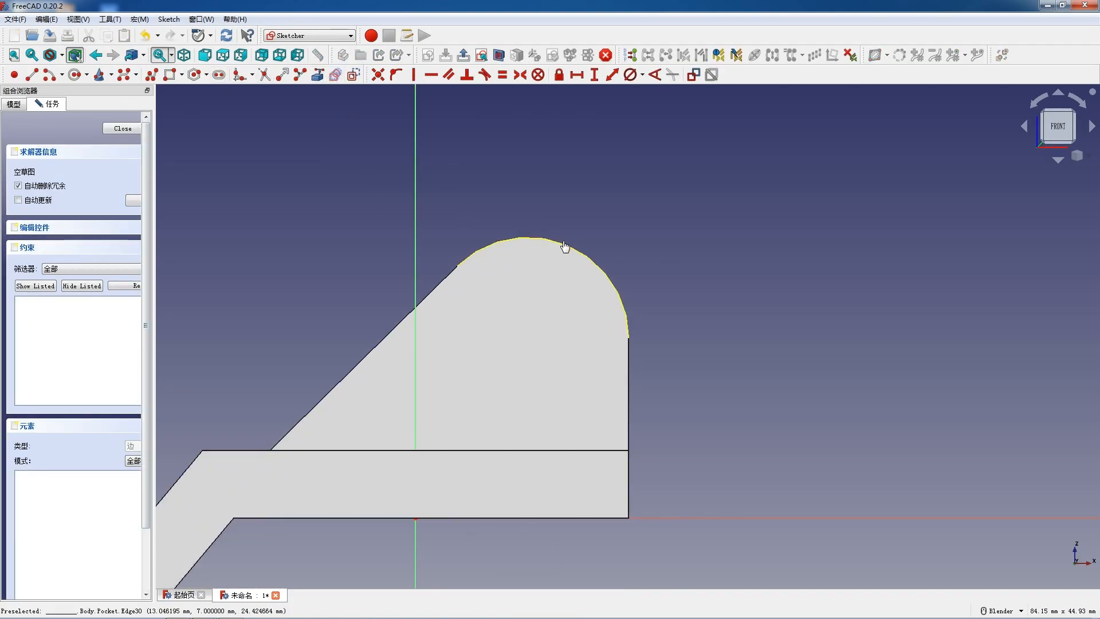
{"action": "left_click", "coordinate": [452, 286]}
{"action": "left_click", "coordinate": [527, 338]}
{"action": "left_click", "coordinate": [553, 358]}
{"action": "key", "text": "Escape"}
- Set the upright circle's diameter to 8 mm and close the sketch
{"action": "left_click", "coordinate": [586, 283]}
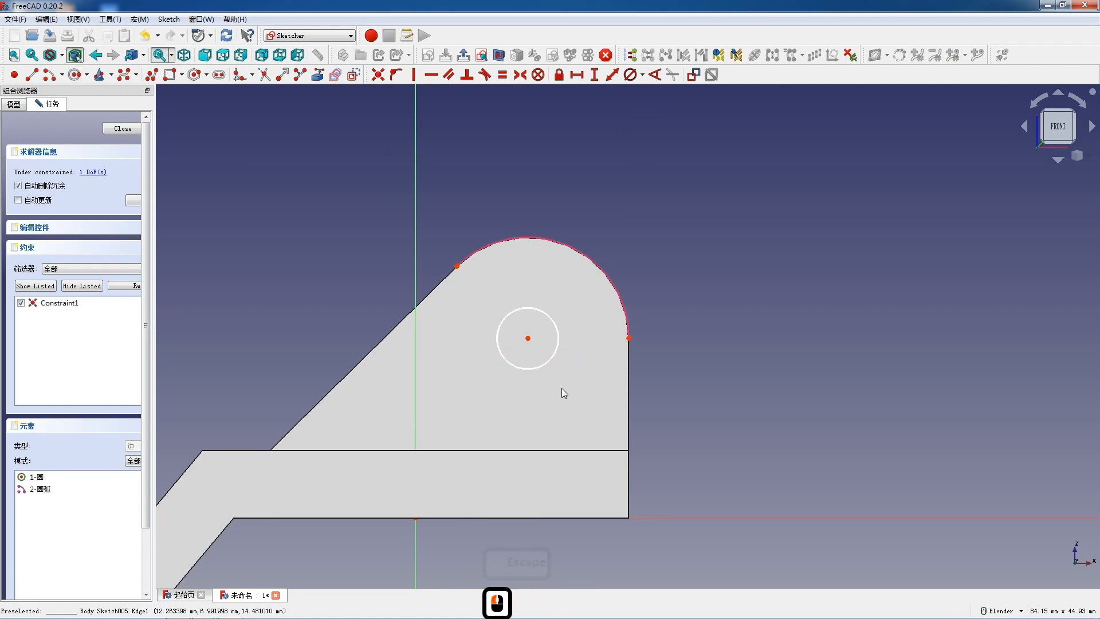
{"action": "left_click", "coordinate": [549, 365]}
{"action": "left_click", "coordinate": [628, 75]}
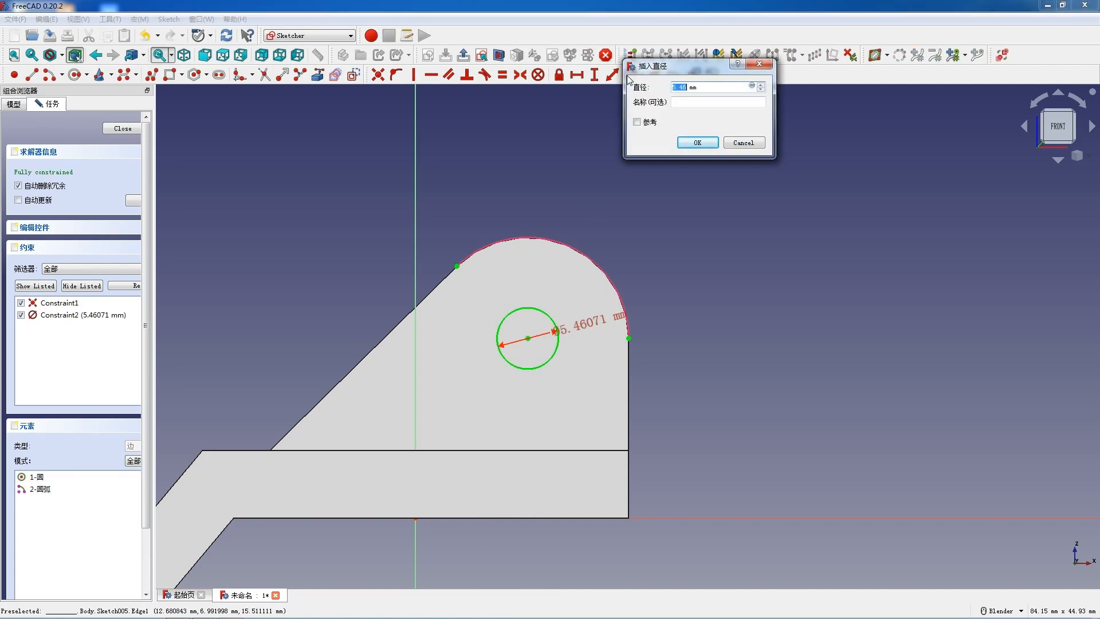
{"action": "key", "text": "Return"}
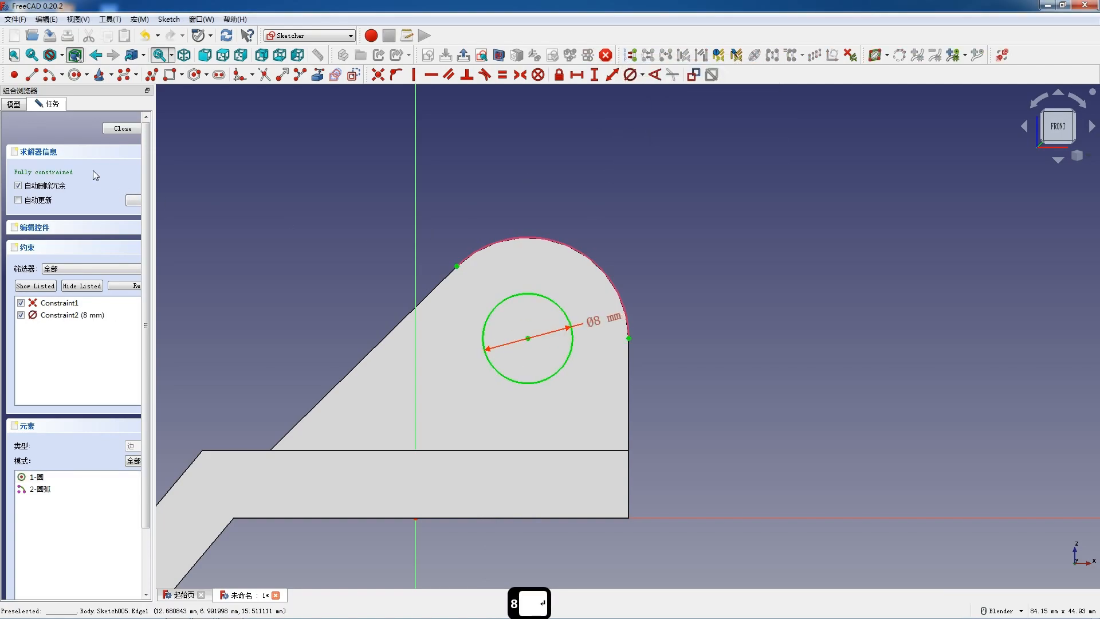
{"action": "left_click", "coordinate": [123, 128]}
- Pocket the 8 mm circle through all of the upright
{"action": "left_click", "coordinate": [336, 75]}
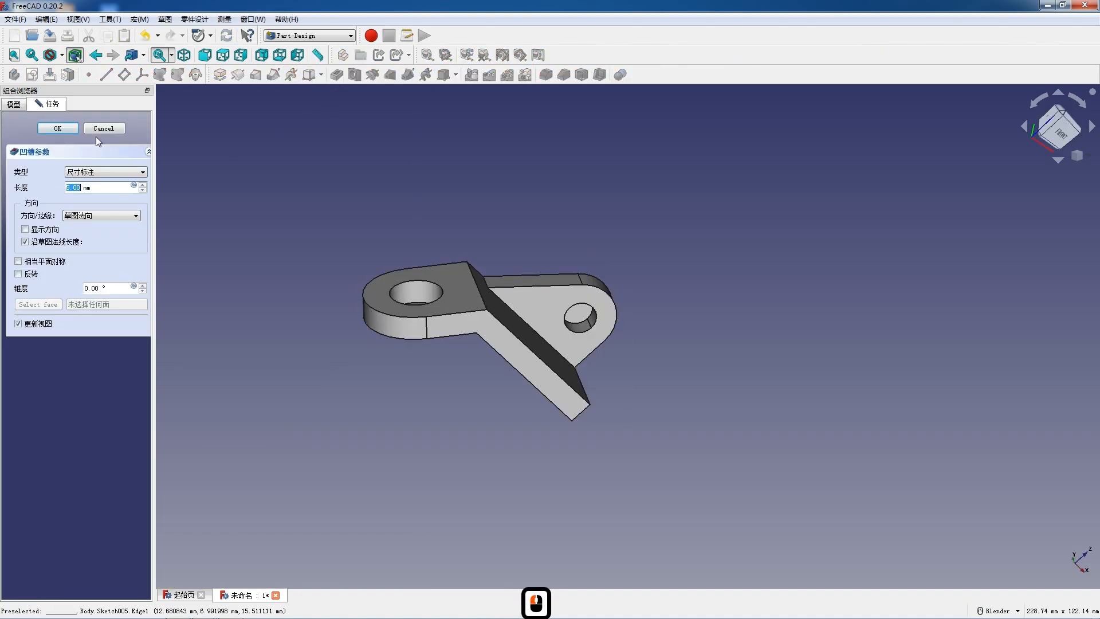
{"action": "left_click", "coordinate": [101, 171]}
{"action": "left_click", "coordinate": [86, 180]}
{"action": "left_click", "coordinate": [66, 129]}
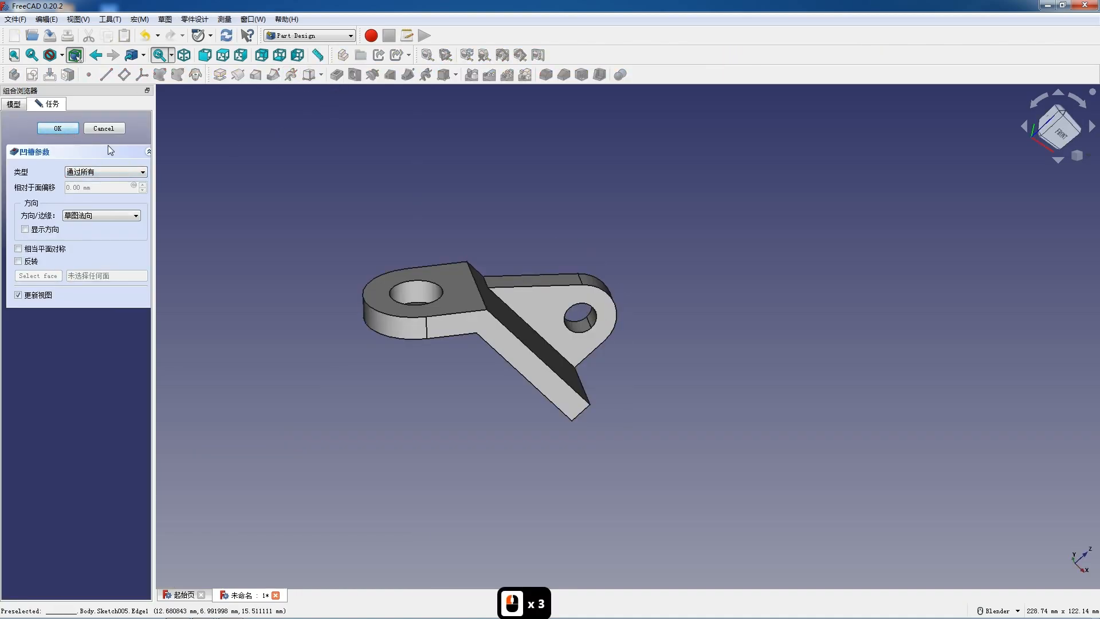
{"action": "left_click", "coordinate": [519, 312]}
{"action": "mouse_move", "coordinate": [504, 269]}
{"action": "middle_mouse_down"}
{"action": "mouse_move", "coordinate": [479, 273]}
{"action": "mouse_move", "coordinate": [461, 231]}
{"action": "middle_mouse_up"}
{"action": "left_click", "coordinate": [592, 255]}
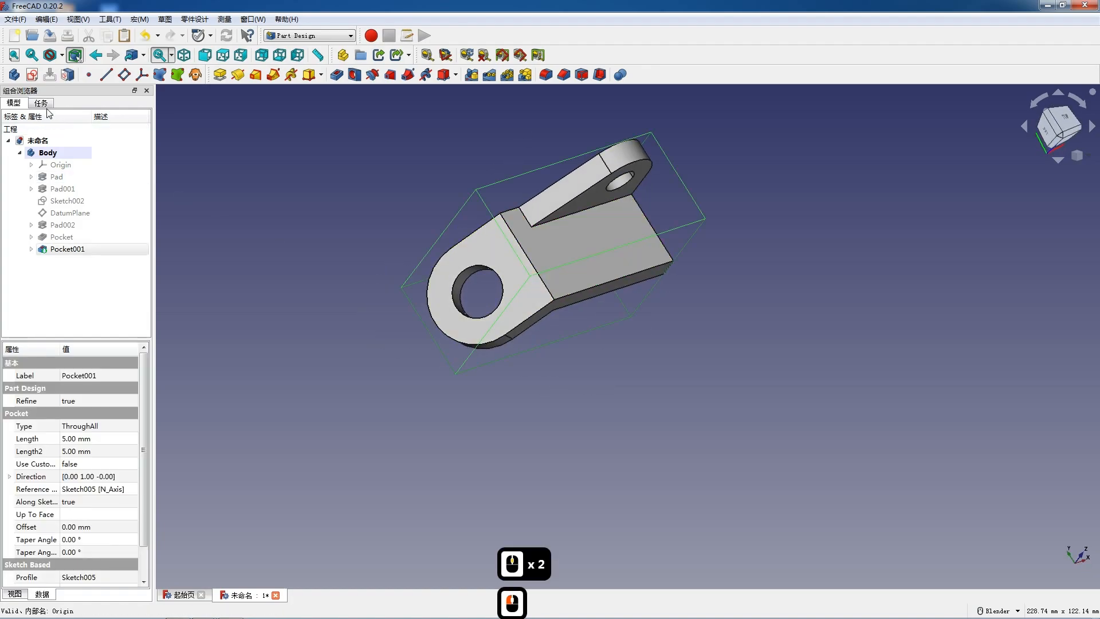
- Start a new sketch on the base plate's upper face
{"action": "left_click", "coordinate": [33, 75]}
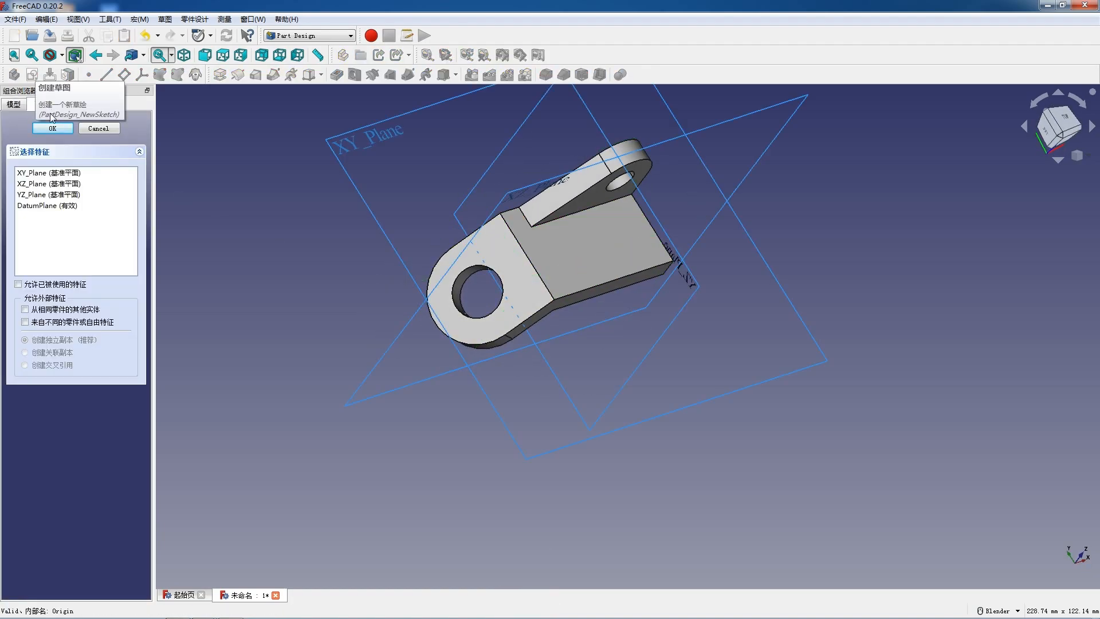
{"action": "left_click", "coordinate": [99, 130]}
{"action": "left_click", "coordinate": [560, 262]}
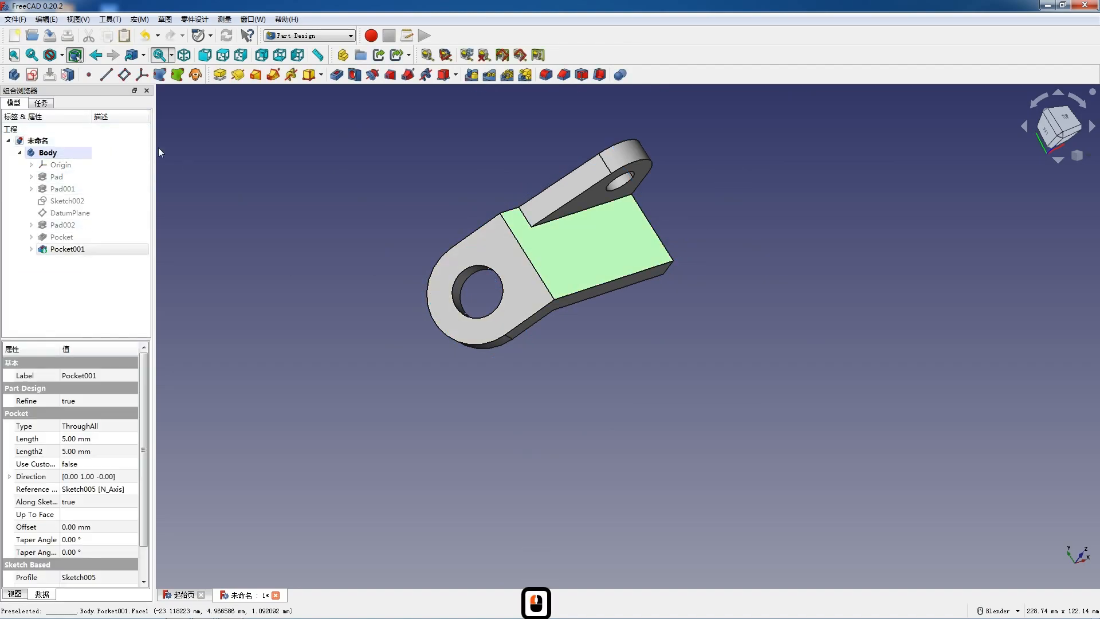
{"action": "left_click", "coordinate": [31, 76]}
{"action": "scroll", "coordinate": [610, 243], "scroll_direction": "down", "scroll_amount": 3}
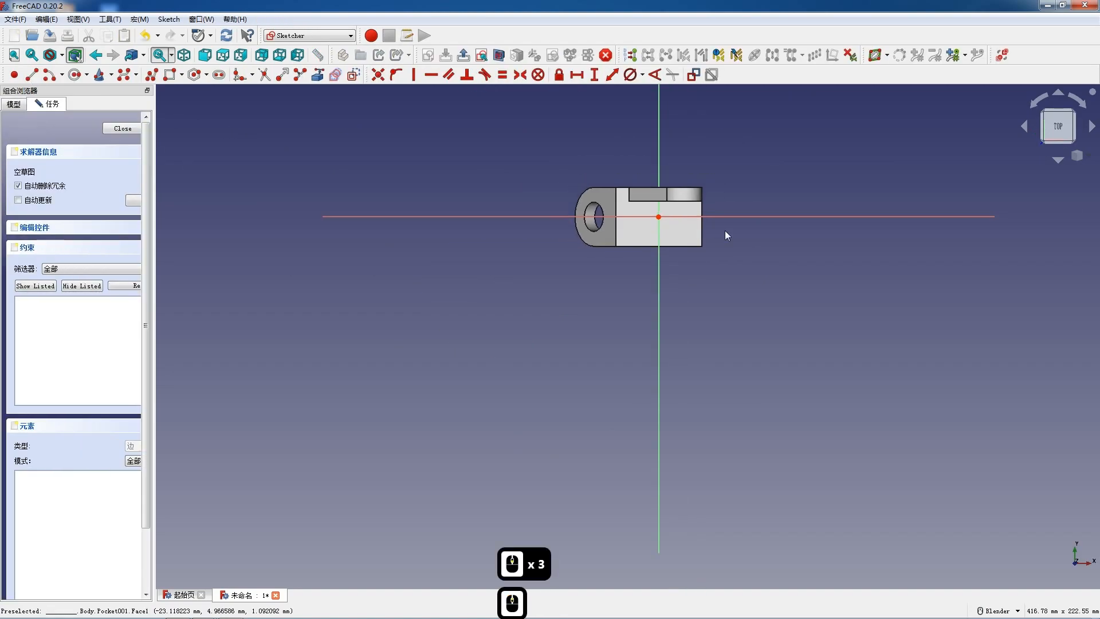
{"action": "scroll", "coordinate": [641, 219], "scroll_direction": "up", "scroll_amount": 6}
- Sketch two circles below the horizontal axis, one on each side of the vertical axis, the one farther from the flange about 11.6 mm in diameter
{"action": "left_click", "coordinate": [75, 75]}
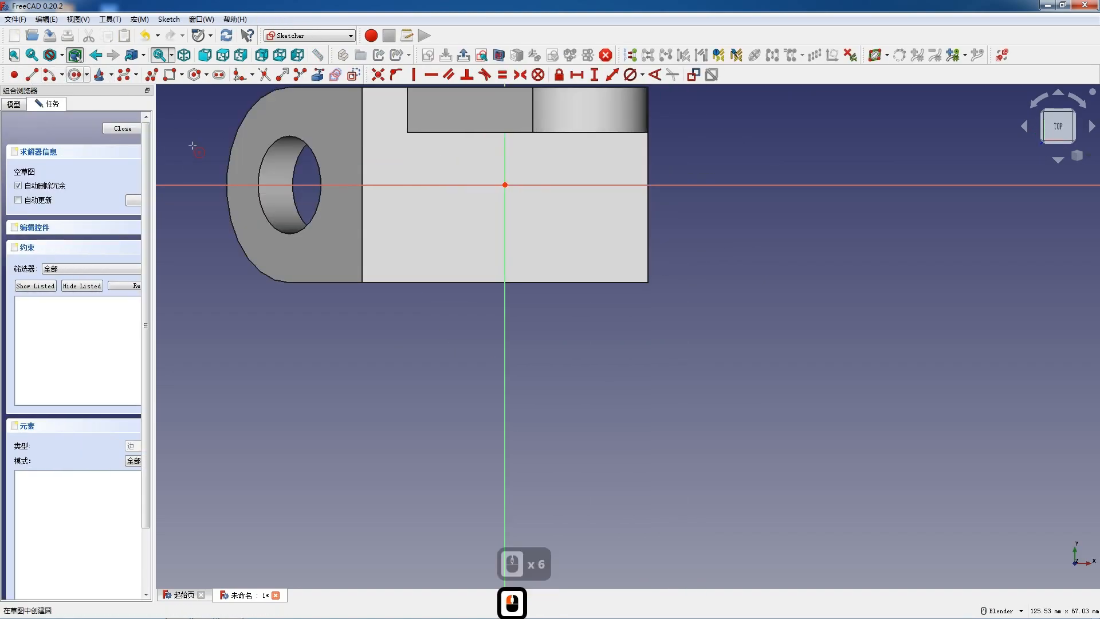
{"action": "left_click", "coordinate": [429, 243]}
{"action": "left_click", "coordinate": [450, 250]}
{"action": "left_click", "coordinate": [567, 247]}
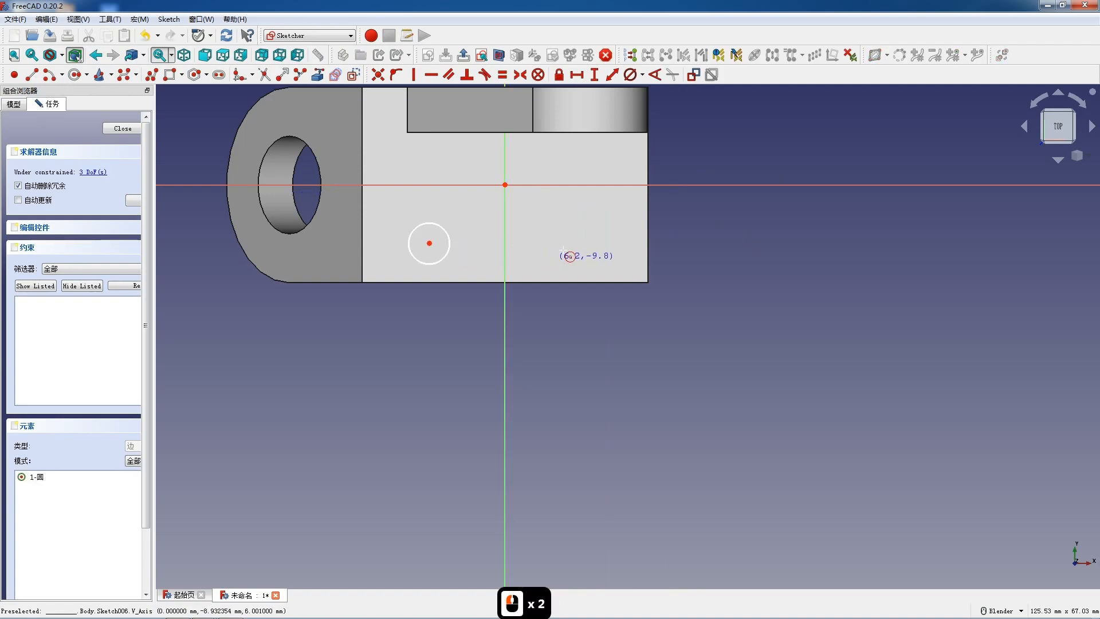
{"action": "left_click", "coordinate": [608, 262]}
{"action": "key", "text": "Escape"}
- Constrain the two plate circles as equal and set their diameter to 8 mm
{"action": "left_click", "coordinate": [450, 242]}
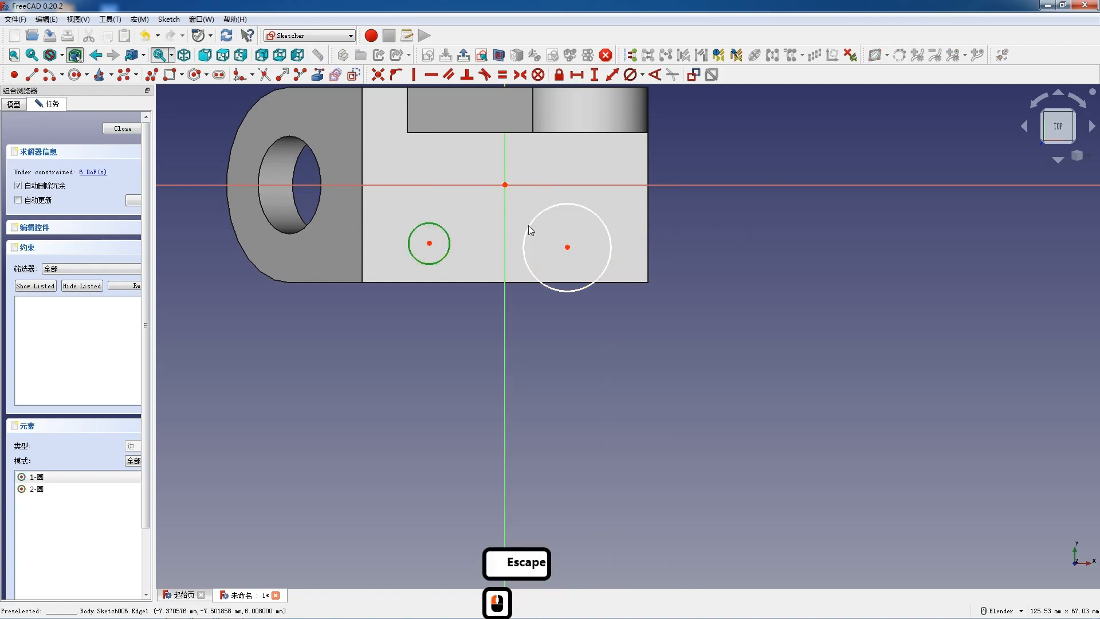
{"action": "left_click", "coordinate": [535, 224]}
{"action": "left_click", "coordinate": [532, 223]}
{"action": "left_click", "coordinate": [449, 245]}
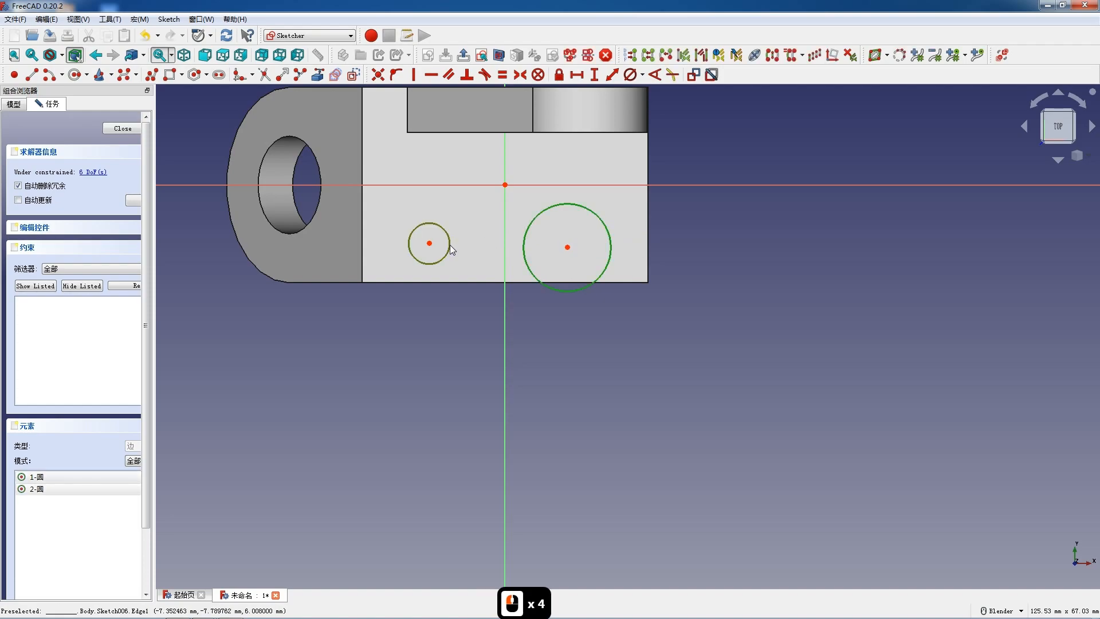
{"action": "key", "text": "e"}
{"action": "left_click", "coordinate": [541, 211]}
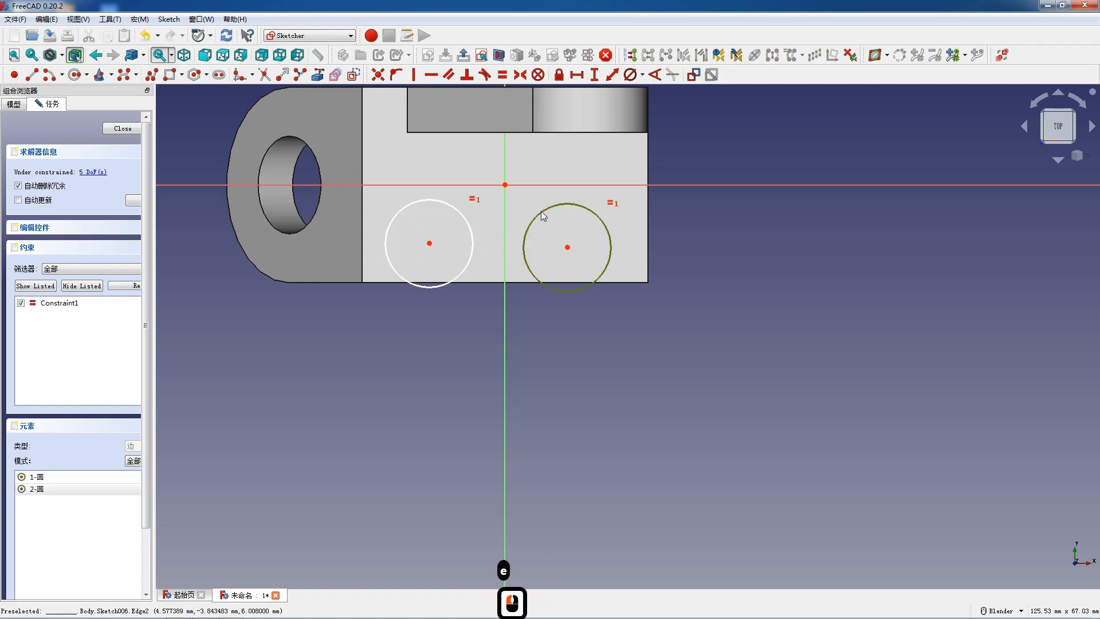
{"action": "left_click", "coordinate": [635, 72]}
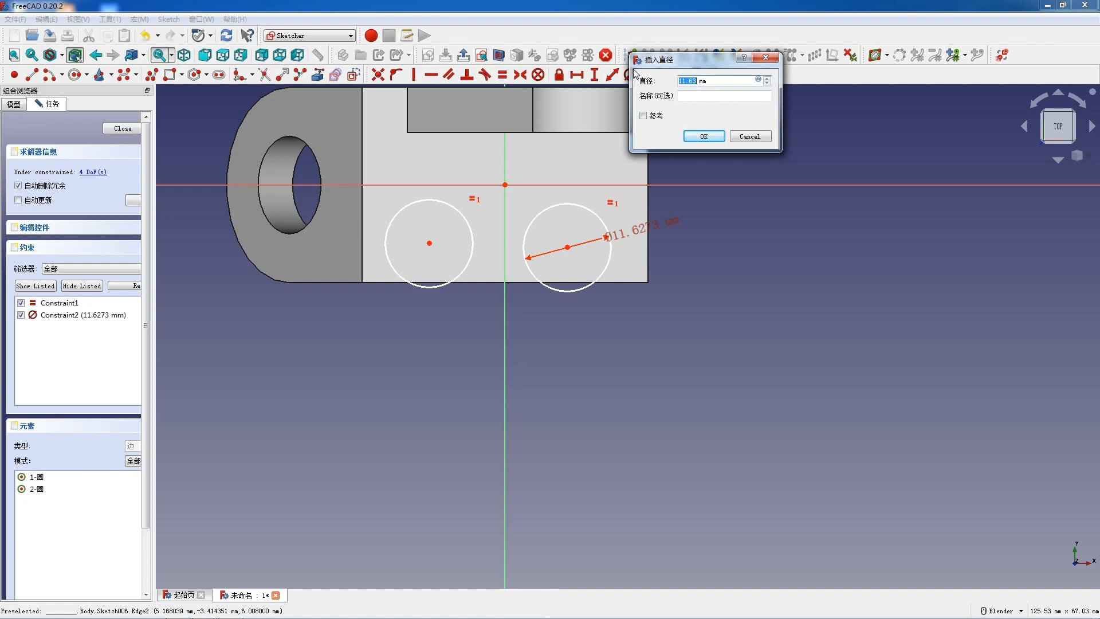
{"action": "type", "text": "8"}
{"action": "key", "text": "Return"}
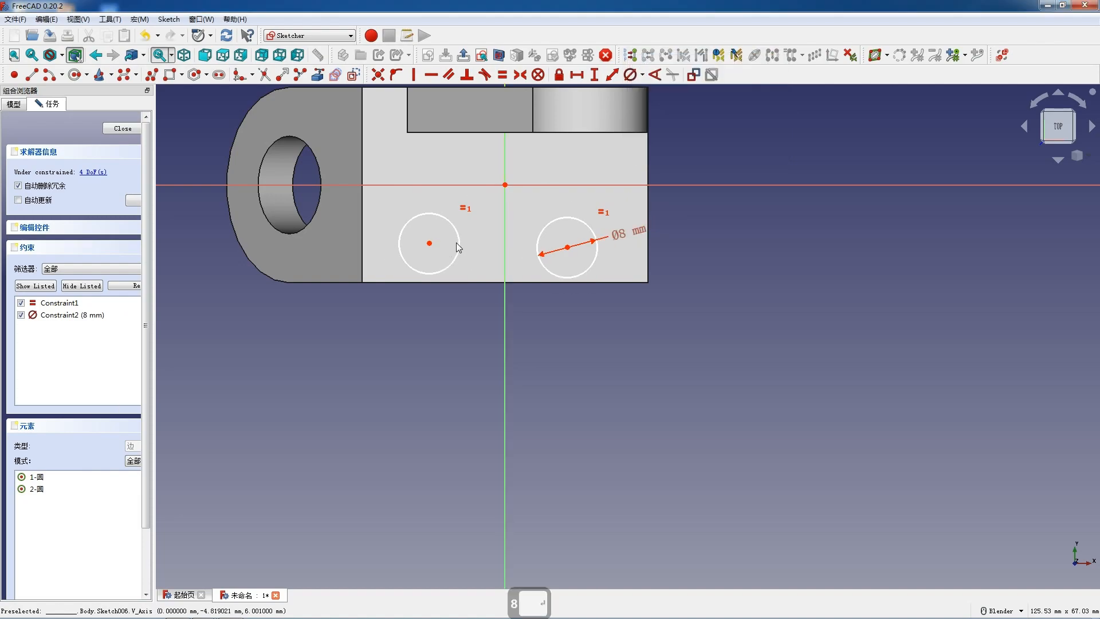
- Constrain the two circle centres as symmetric about the vertical axis
{"action": "double_click", "coordinate": [430, 243]}
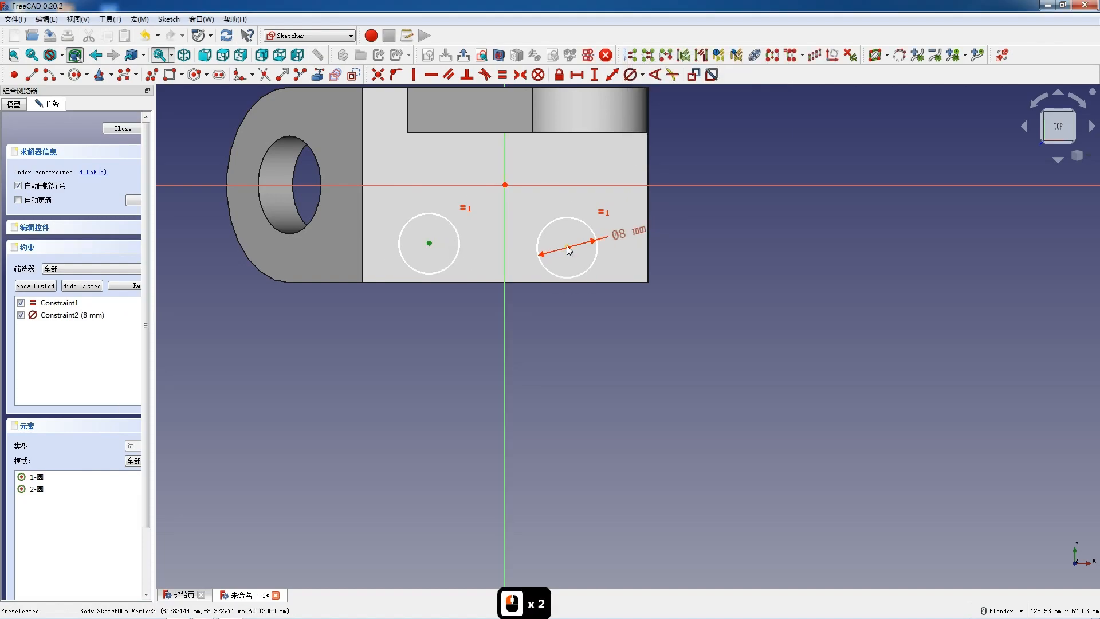
{"action": "left_click", "coordinate": [505, 248]}
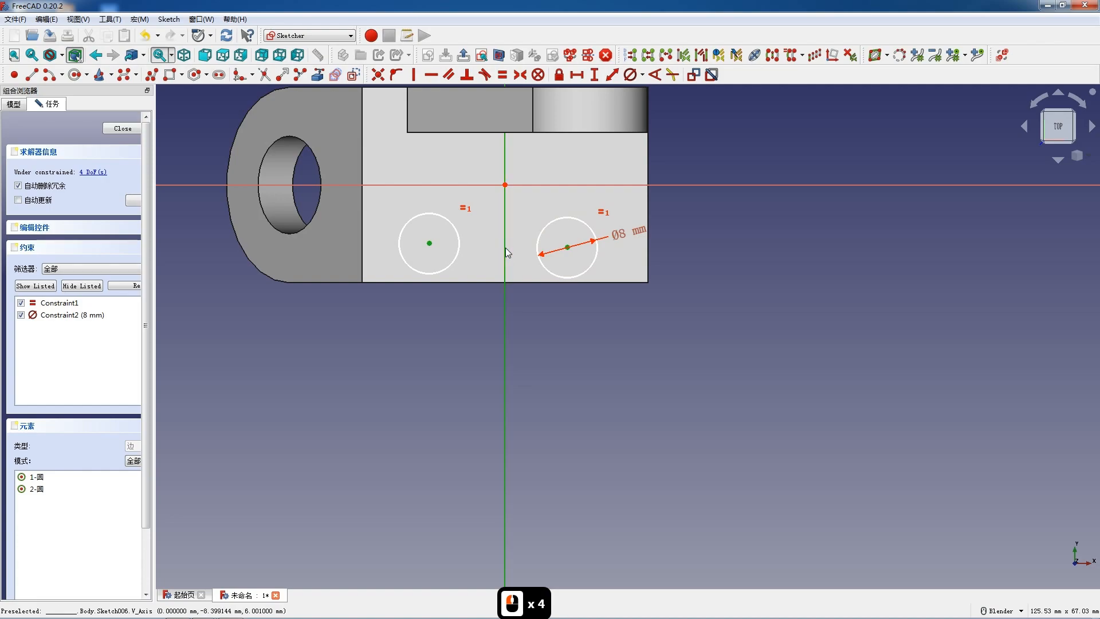
{"action": "key", "text": "s"}
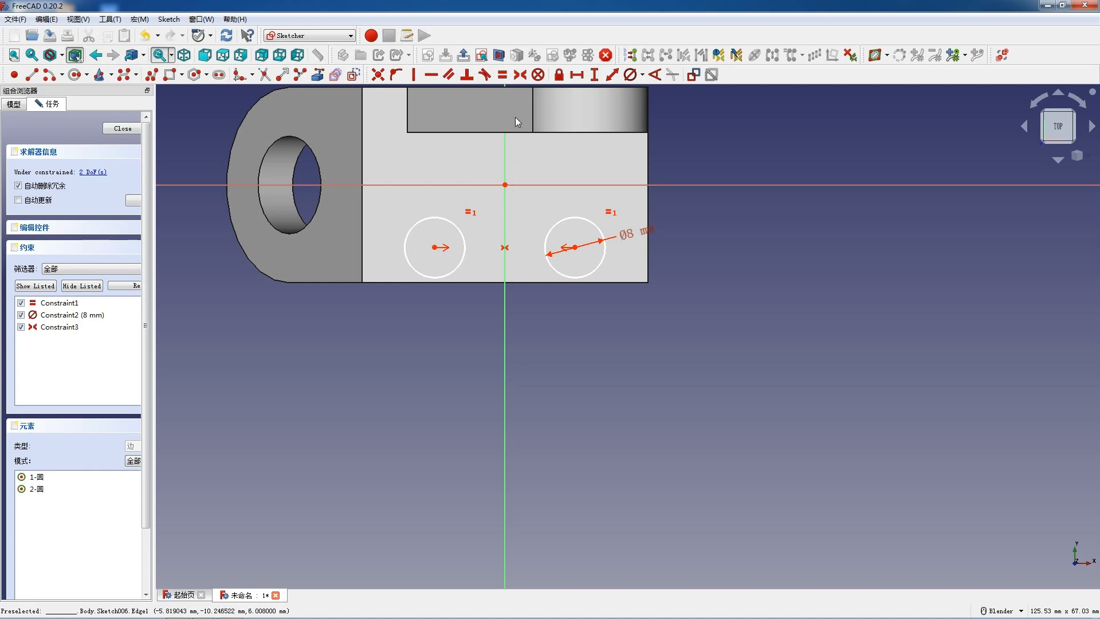
- Project the plate's long edge below the circles and set the vertical distance from the flange-side circle's centre to it to 10 mm
{"action": "left_click", "coordinate": [317, 75]}
{"action": "left_click", "coordinate": [472, 283]}
{"action": "key", "text": "Escape"}
{"action": "left_click", "coordinate": [435, 248]}
{"action": "left_click", "coordinate": [362, 282]}
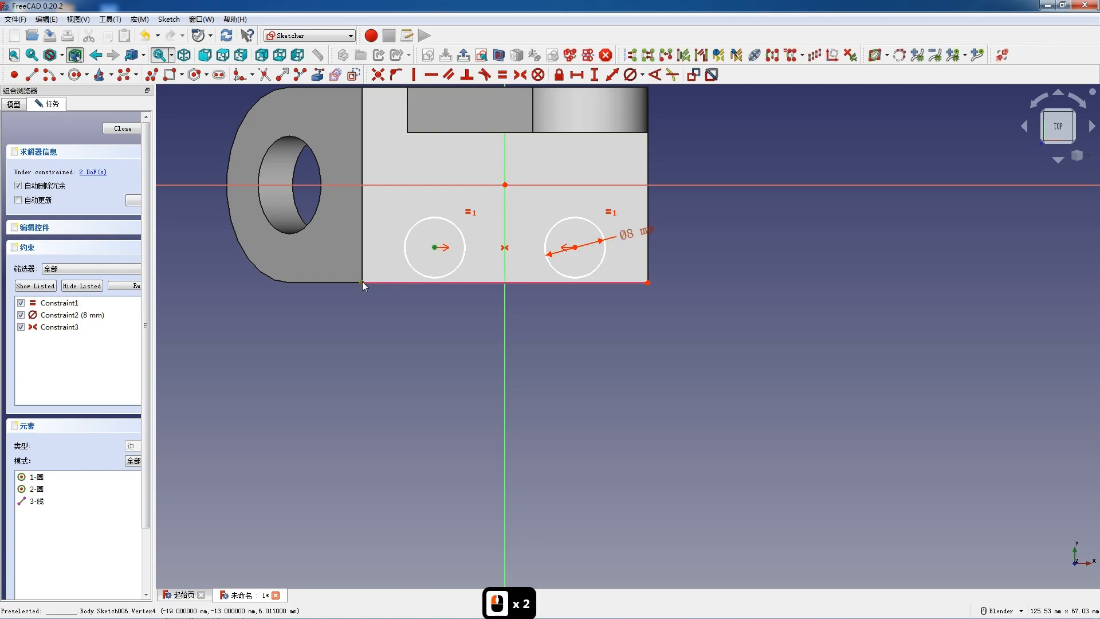
{"action": "key", "text": "i"}
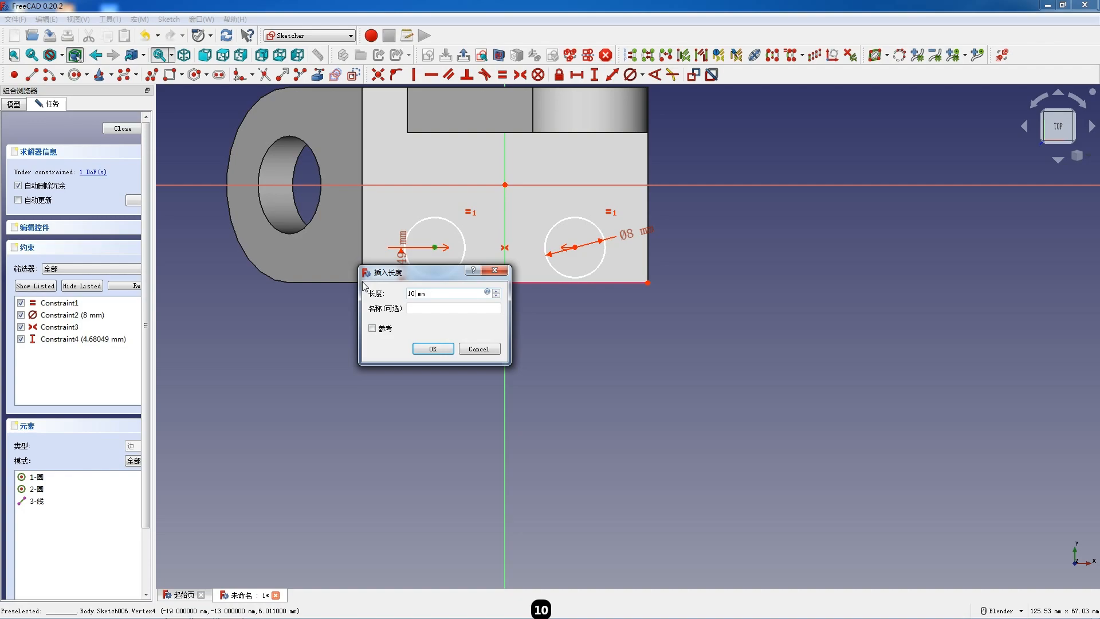
{"action": "key", "text": "Return"}
- Set the horizontal distance between the two circle centres to 18 mm
{"action": "scroll", "coordinate": [503, 212], "scroll_direction": "up", "scroll_amount": 1}
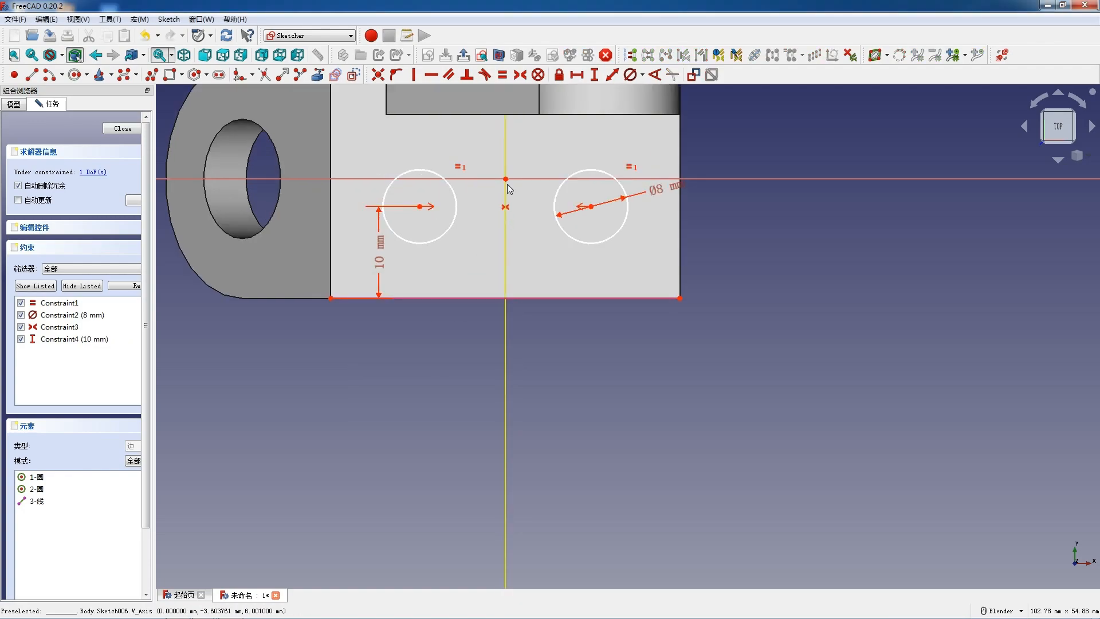
{"action": "left_click", "coordinate": [592, 206]}
{"action": "left_click", "coordinate": [420, 207]}
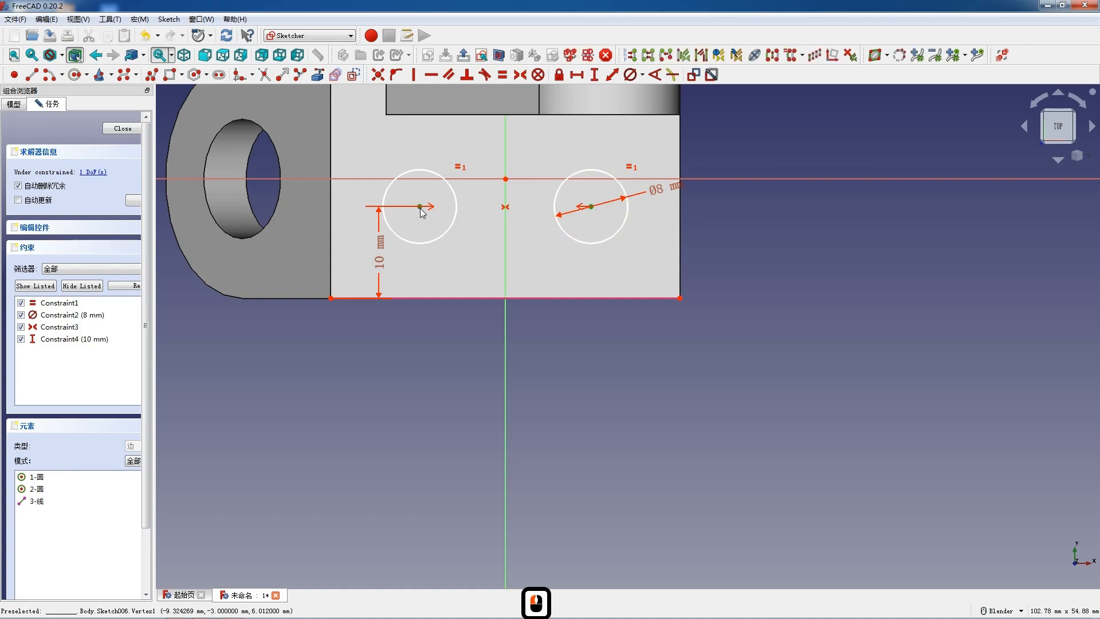
{"action": "key", "text": "l"}
{"action": "left_click", "coordinate": [491, 275]}
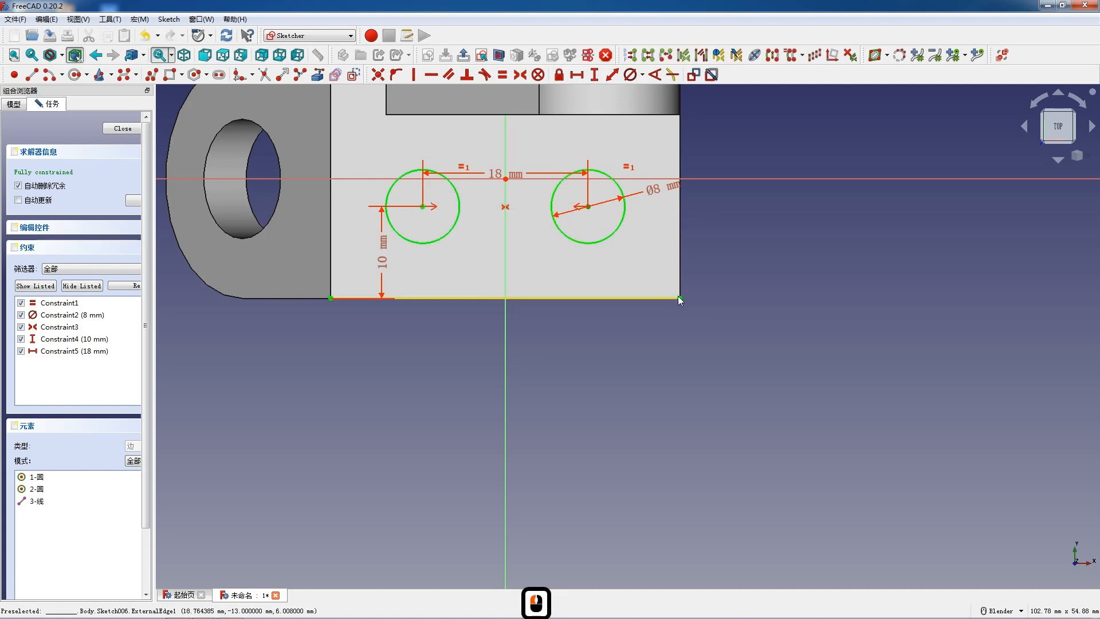
- Check the horizontal distance from the circle centre farther from the flange to the plate's corner, discard that dimension and close the sketch
{"action": "key", "text": "l"}
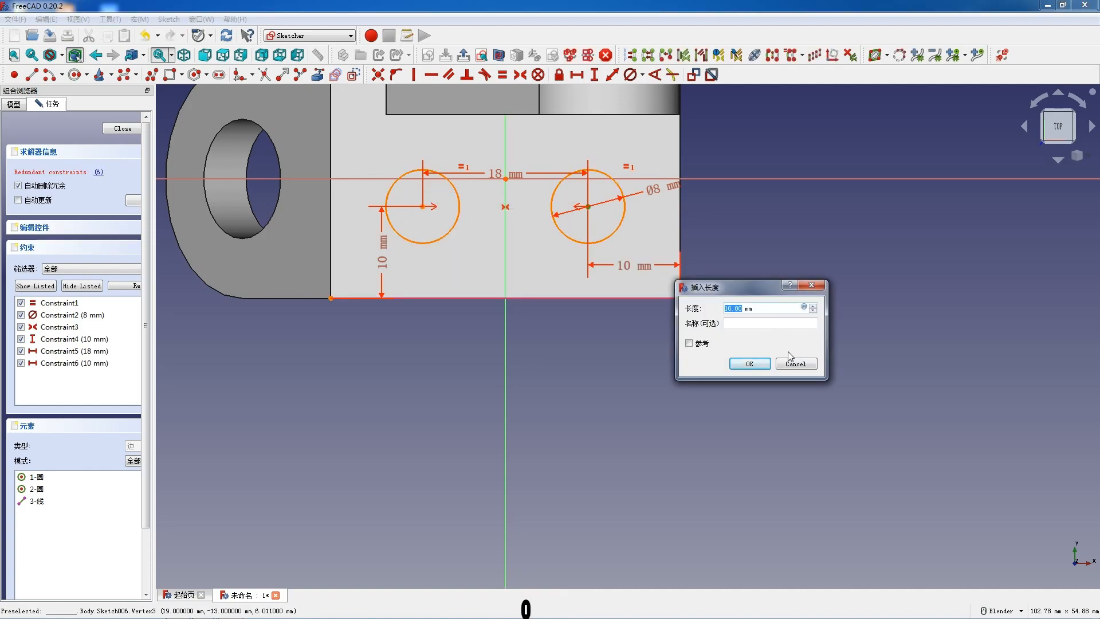
{"action": "left_click", "coordinate": [791, 361]}
{"action": "left_click", "coordinate": [122, 128]}
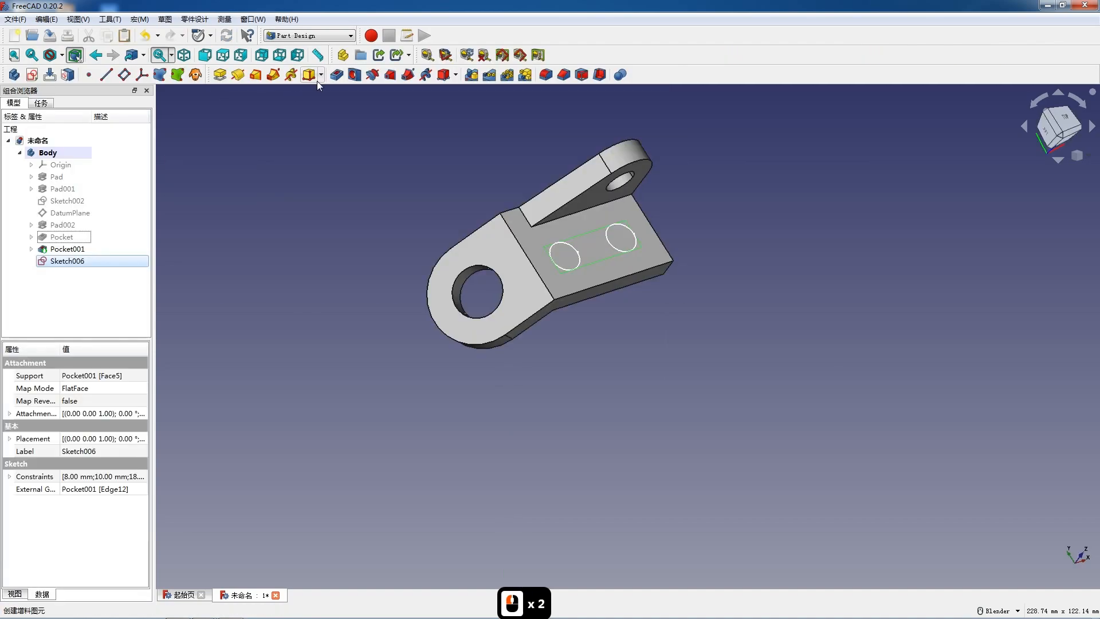
- Pocket the two 8 mm circles through all of the base plate
{"action": "left_click", "coordinate": [133, 169]}
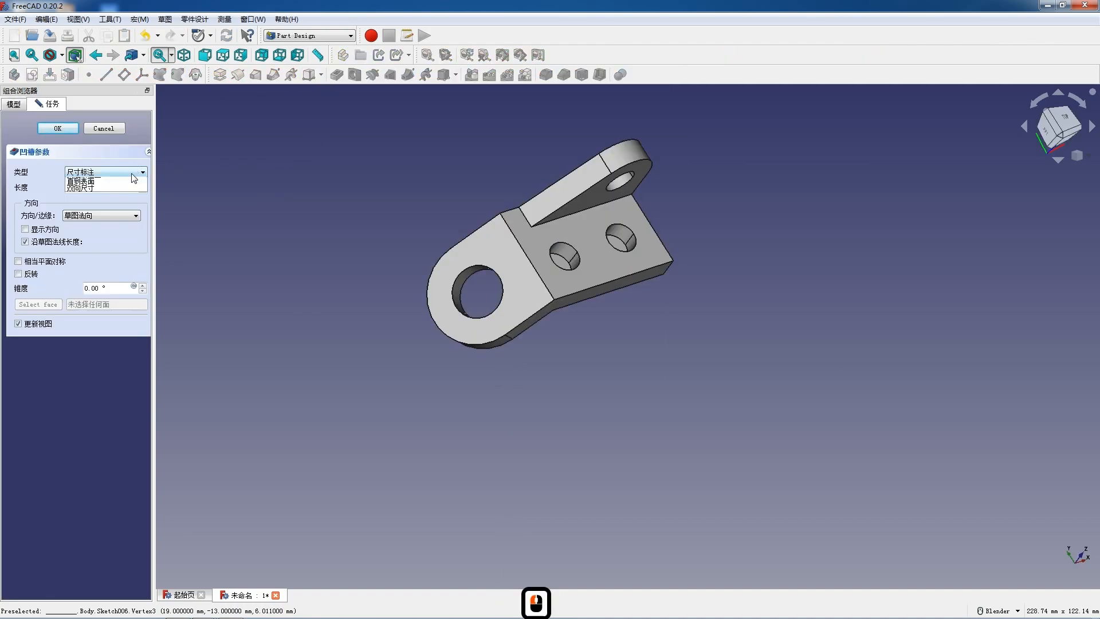
{"action": "left_click", "coordinate": [104, 182]}
{"action": "left_click", "coordinate": [67, 127]}
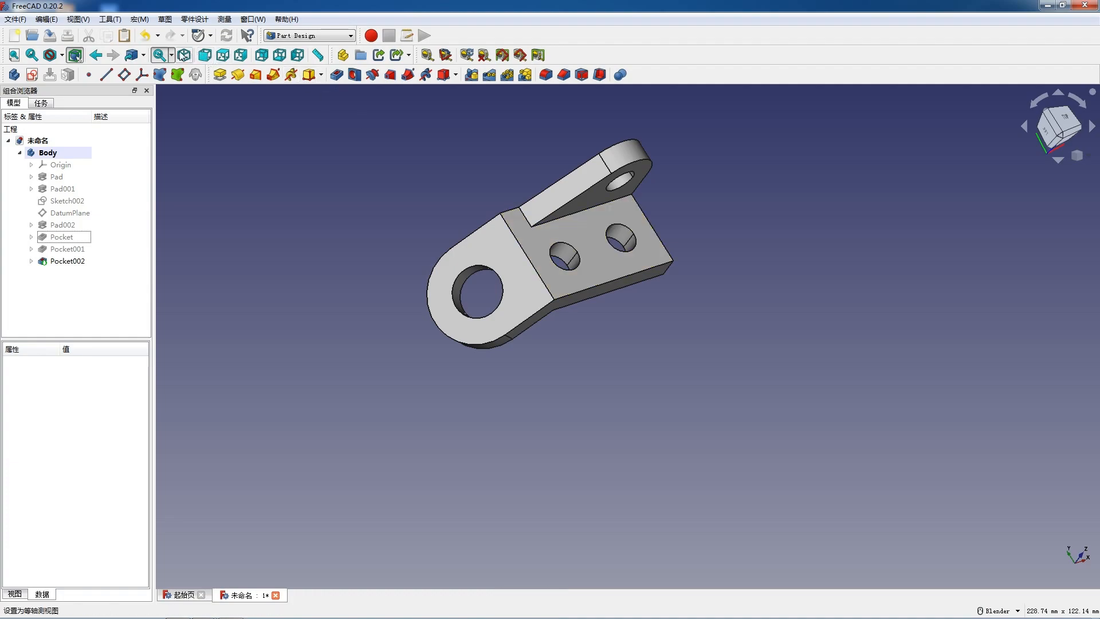
- View the finished bracket in isometric, set the front view and switch to the TechDraw workbench
{"action": "left_click", "coordinate": [183, 55]}
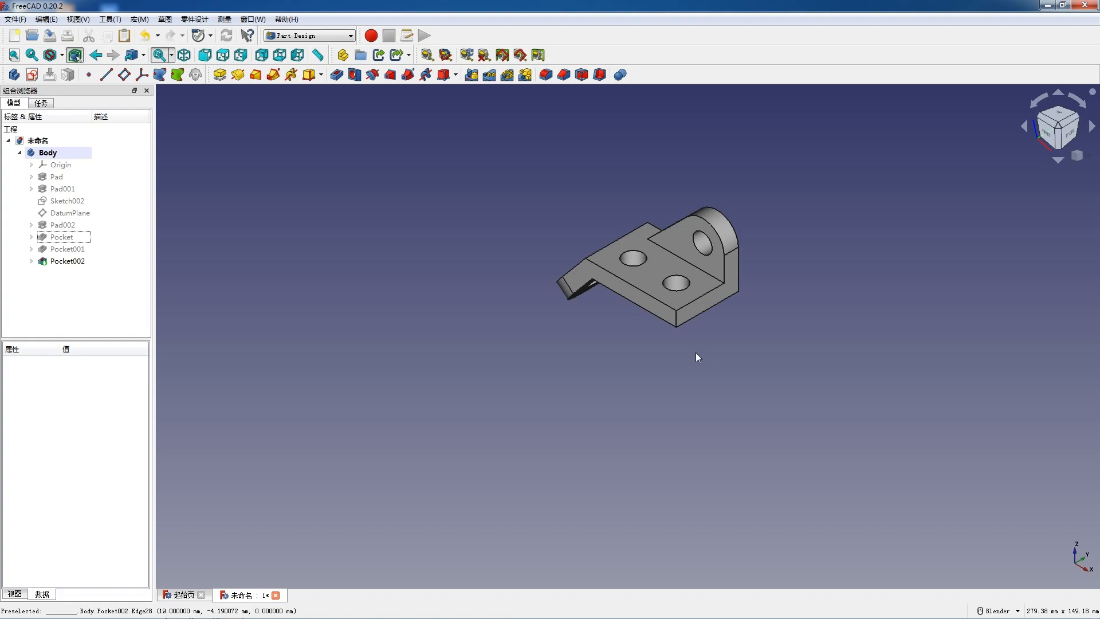
{"action": "left_click", "coordinate": [205, 55]}
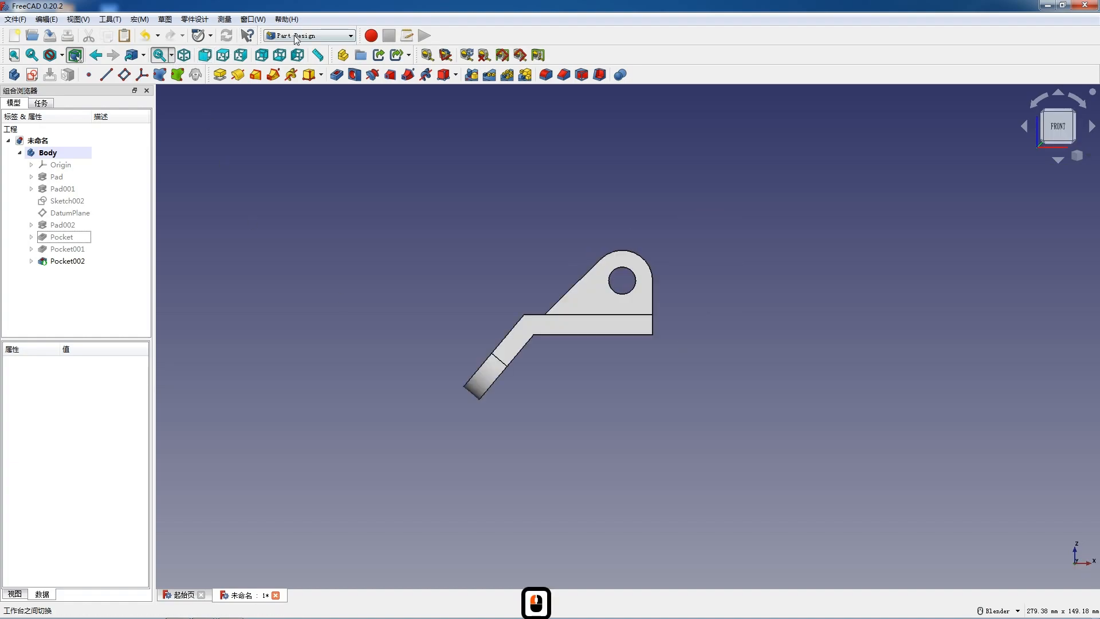
{"action": "left_click", "coordinate": [297, 37]}
{"action": "left_click", "coordinate": [293, 229]}
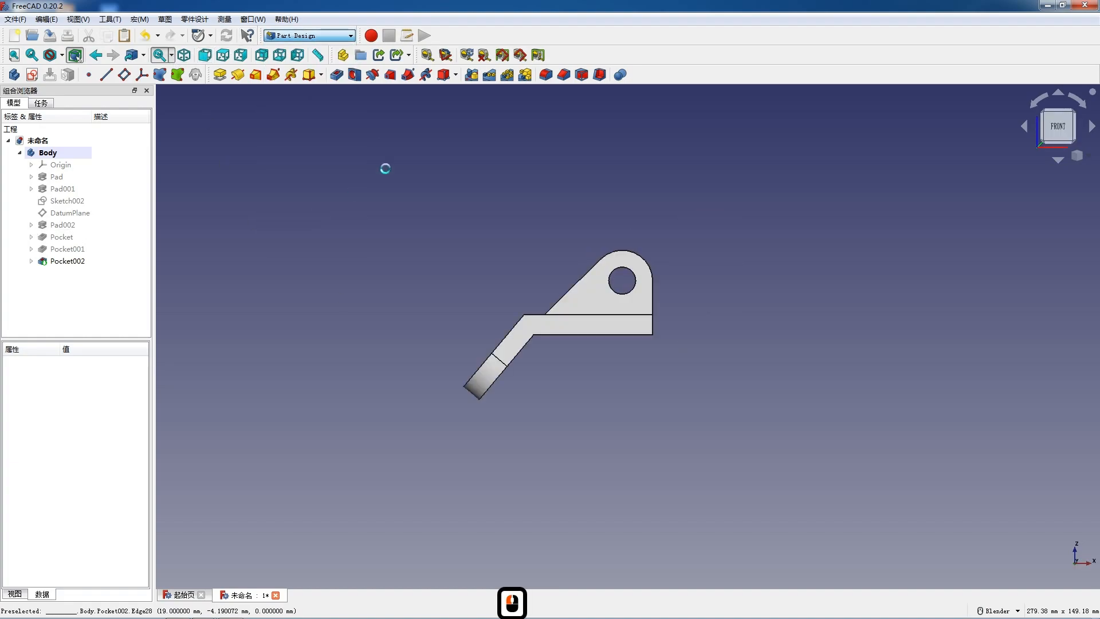
- Insert a drawing page using a template from the 大师之路Master's Path_图框_zh_CN folder
{"action": "left_click", "coordinate": [644, 55]}
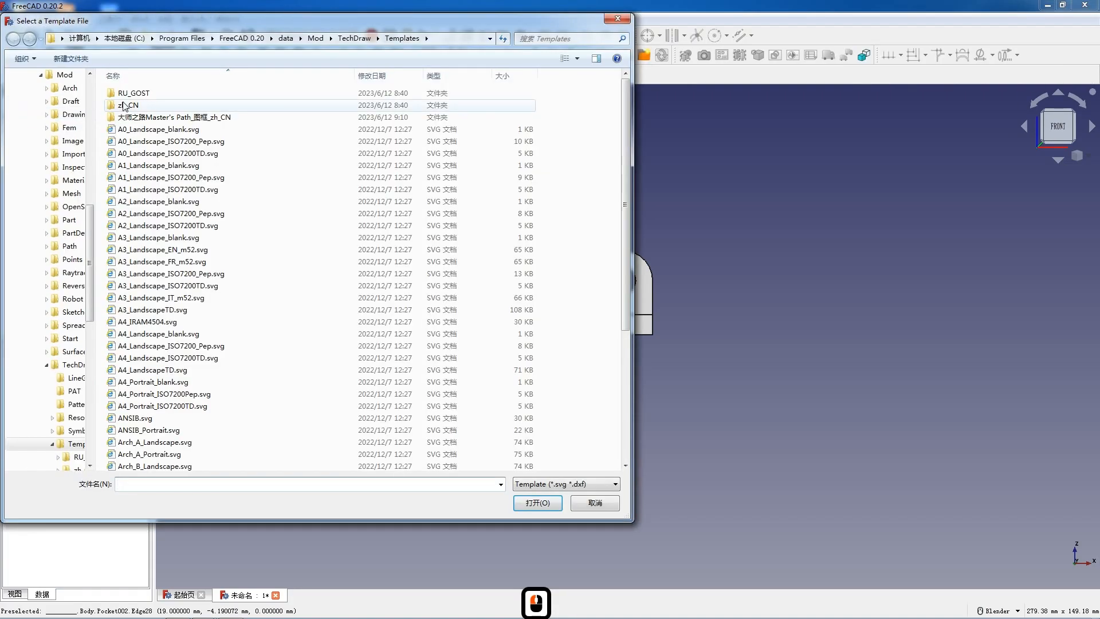
{"action": "double_click", "coordinate": [146, 115]}
{"action": "double_click", "coordinate": [147, 96]}
{"action": "double_click", "coordinate": [154, 128]}
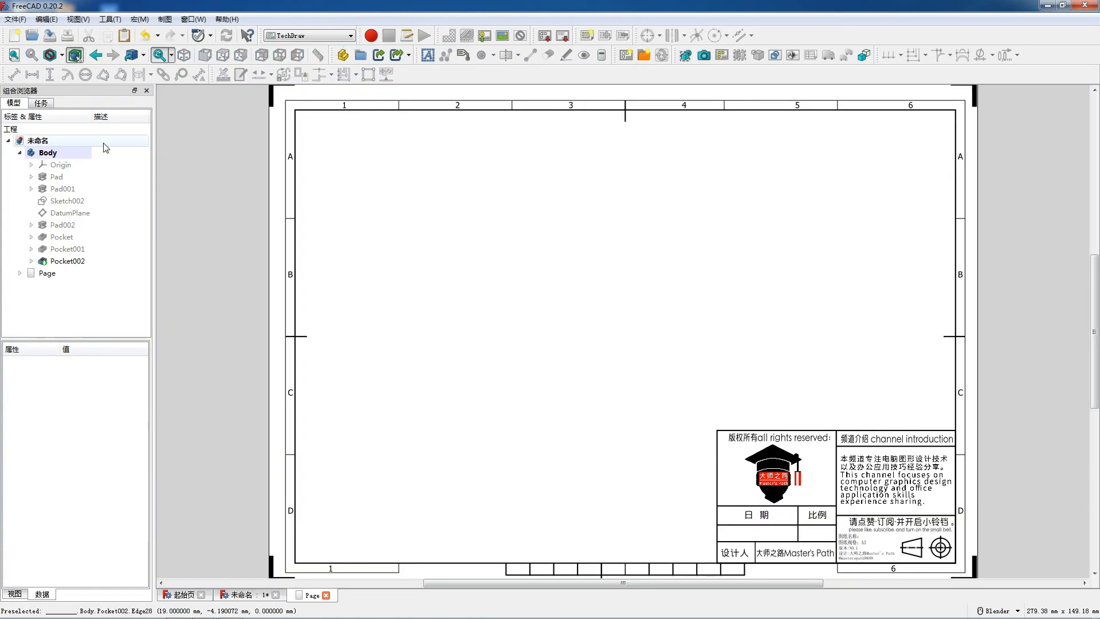
- Insert a projection group of the Body with its front view and open the drawing page
{"action": "left_click", "coordinate": [90, 154]}
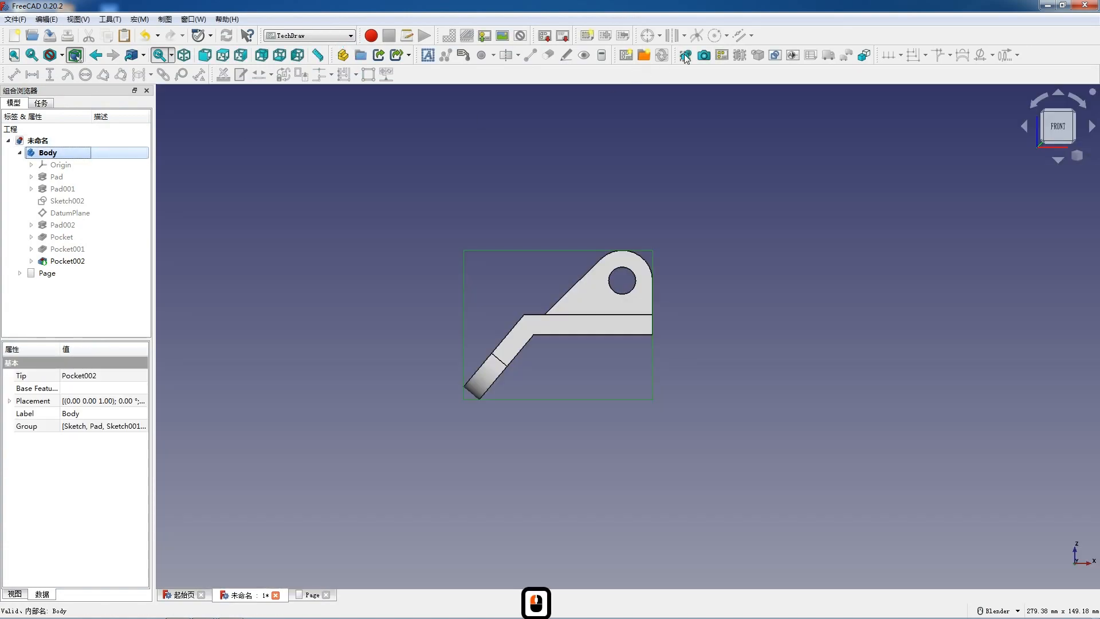
{"action": "left_click", "coordinate": [721, 55]}
{"action": "left_click", "coordinate": [35, 128]}
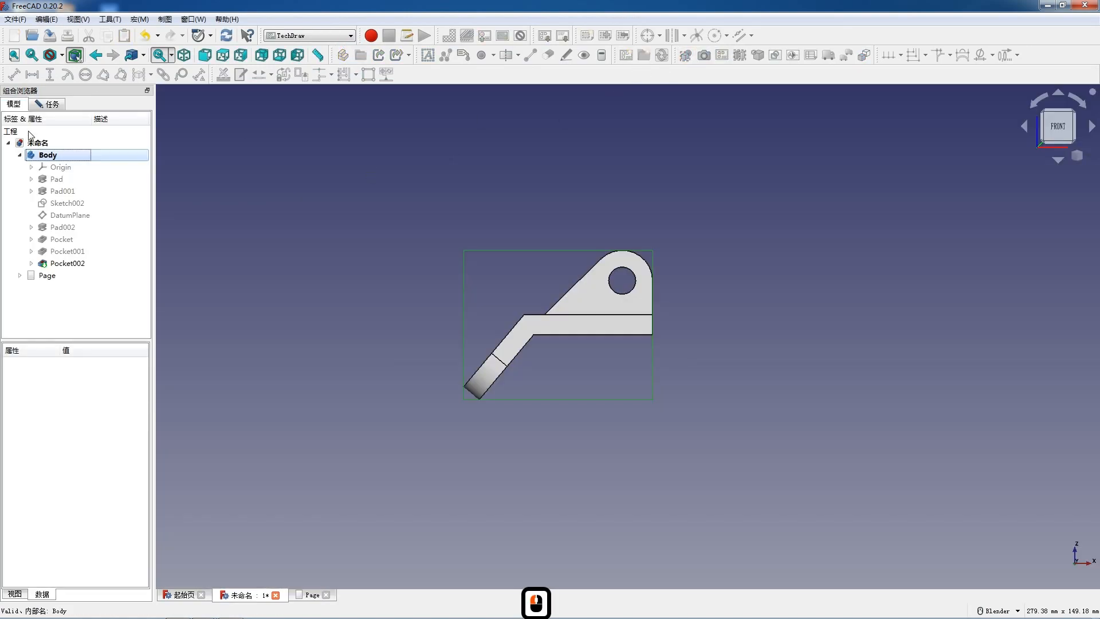
{"action": "double_click", "coordinate": [48, 275]}
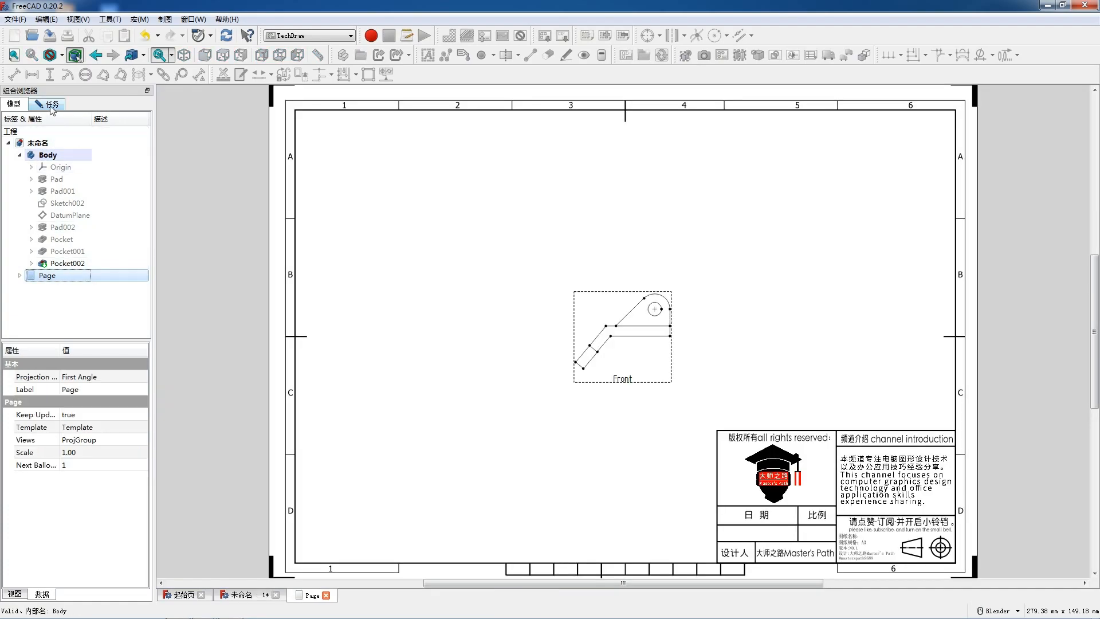
- Set the projection group's scale to a custom 2:1 and add the Top and Left projections
{"action": "left_click", "coordinate": [51, 104]}
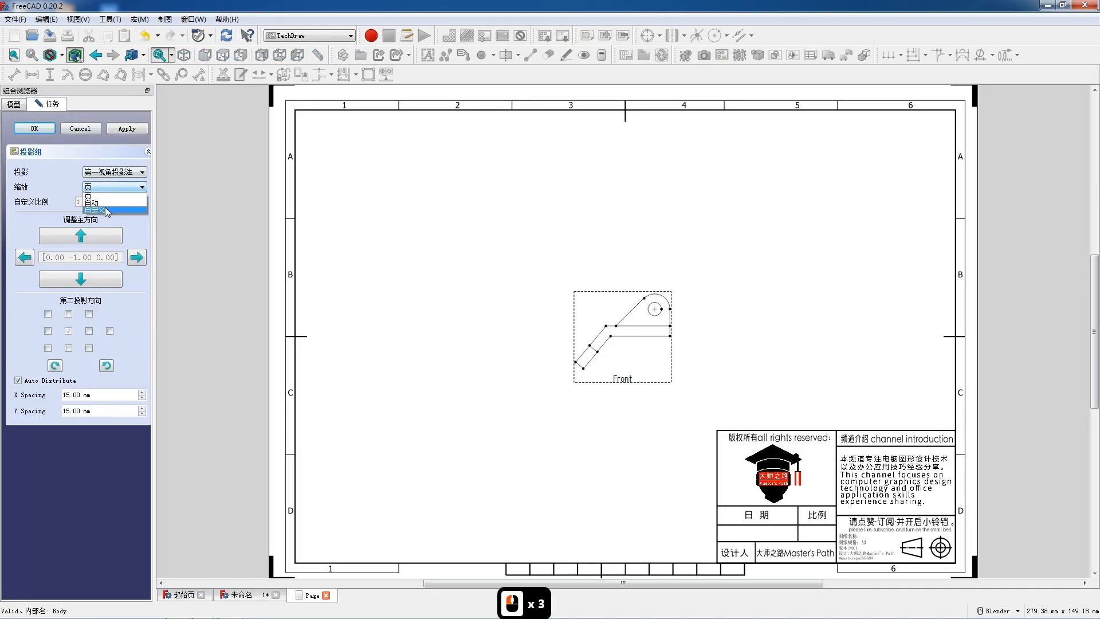
{"action": "left_click", "coordinate": [69, 347]}
{"action": "left_click", "coordinate": [89, 331]}
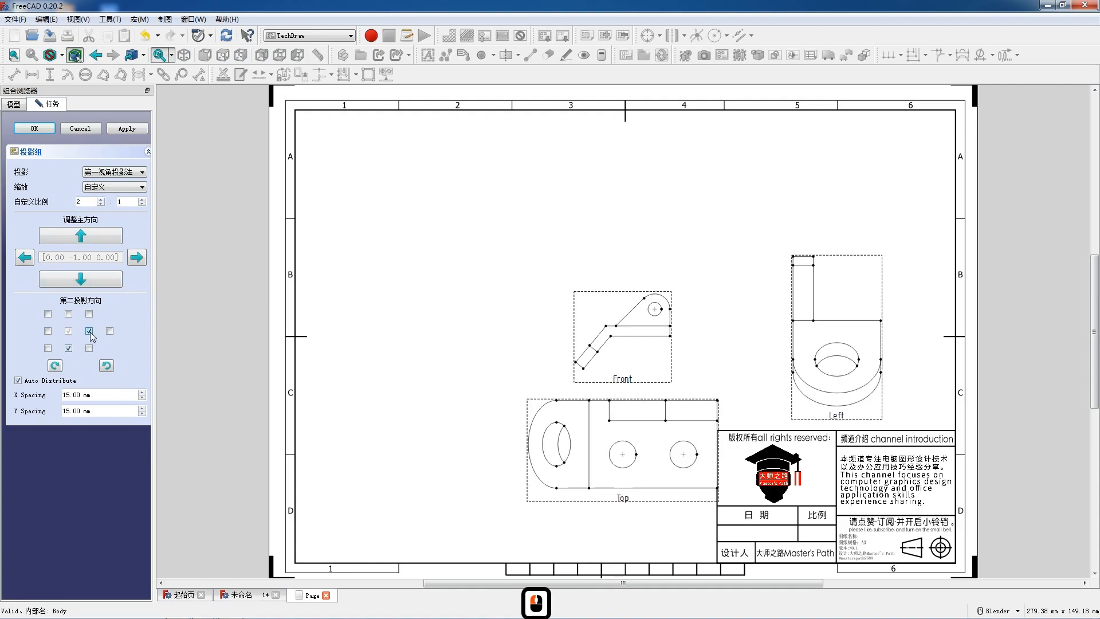
- Try the Right and FrontTopRight projections instead of the Left one, and move the view group higher on the page
{"action": "left_click", "coordinate": [89, 332]}
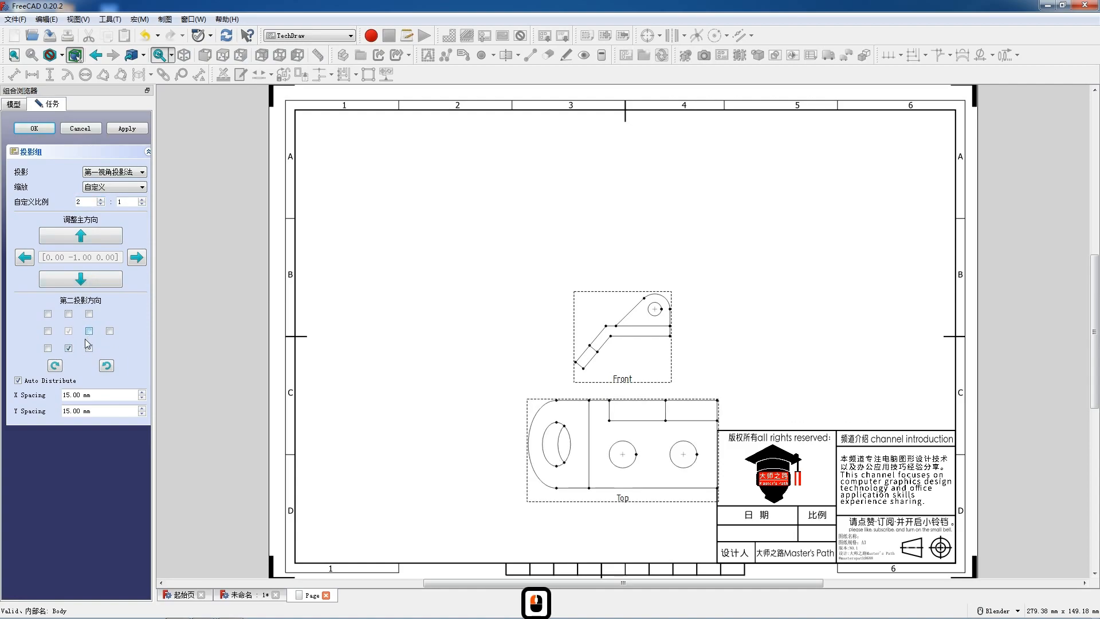
{"action": "left_click", "coordinate": [47, 348]}
{"action": "scroll", "coordinate": [388, 282], "scroll_direction": "down", "scroll_amount": 4}
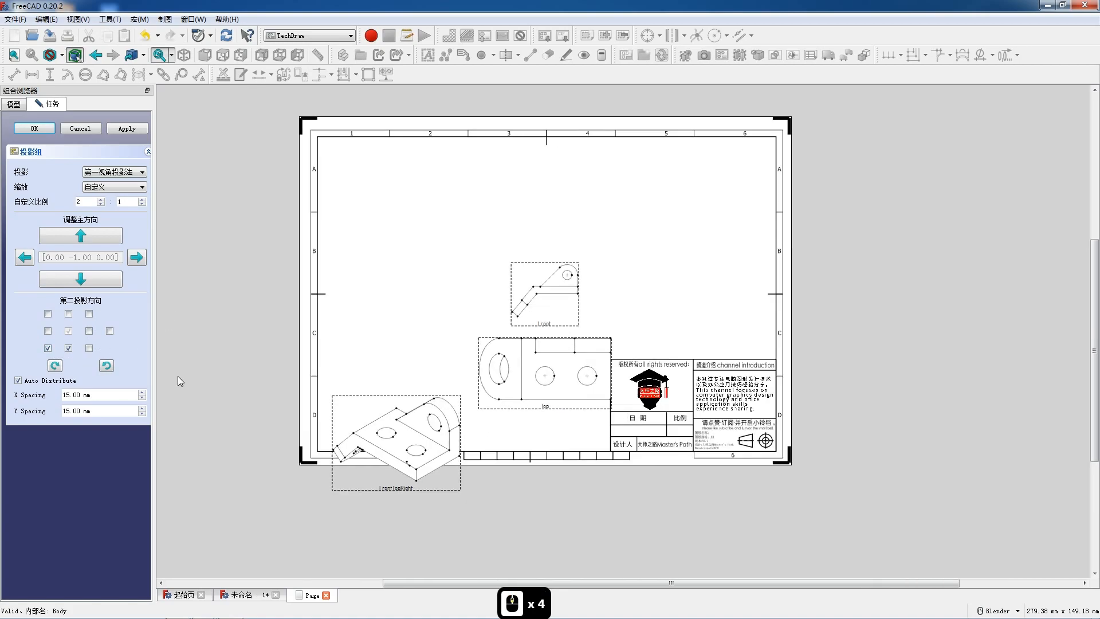
{"action": "left_click", "coordinate": [48, 331]}
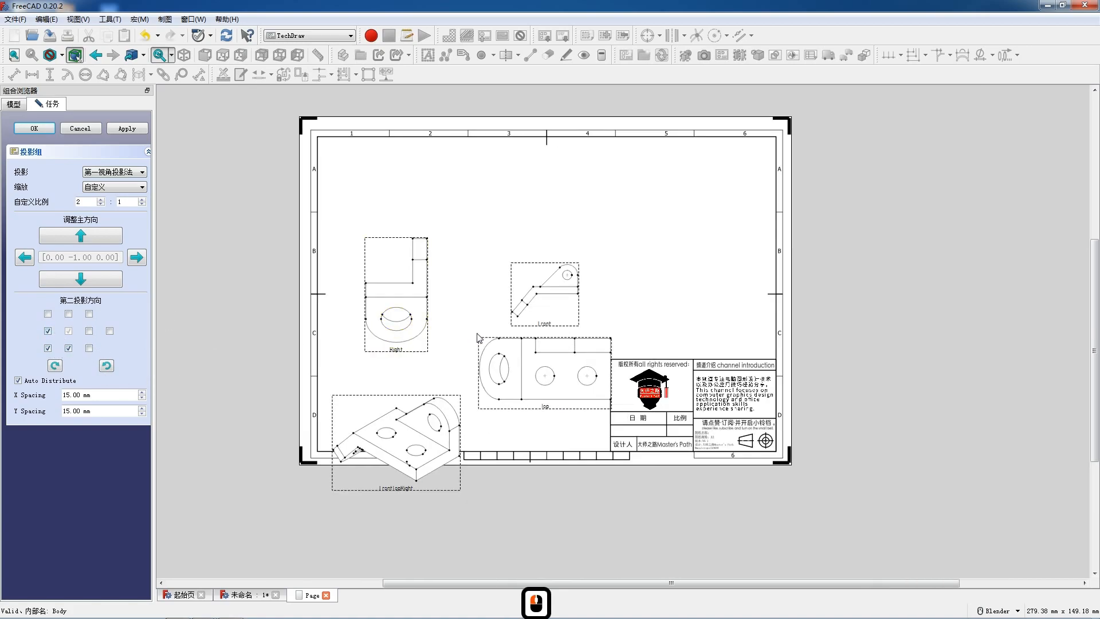
{"action": "left_click_drag", "start_coordinate": [546, 331], "coordinate": [567, 254]}
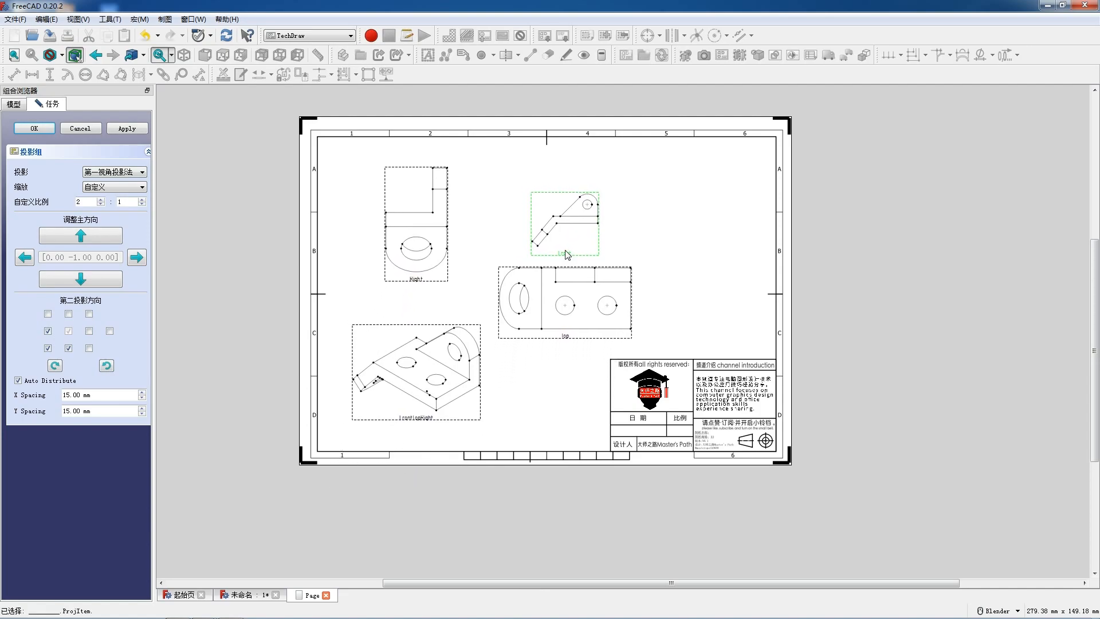
{"action": "left_click", "coordinate": [566, 252]}
- Replace the Right and FrontTopRight projections with Left and FrontTopLeft, move the group to the page's upper-left area and accept the projection group
{"action": "left_click", "coordinate": [89, 331]}
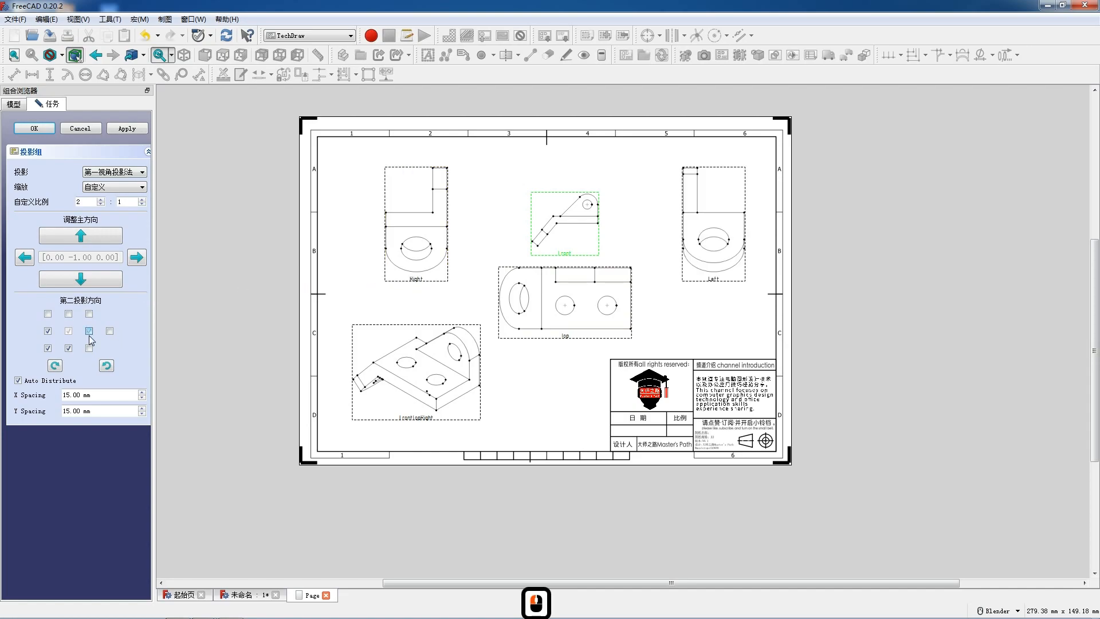
{"action": "left_click", "coordinate": [47, 331]}
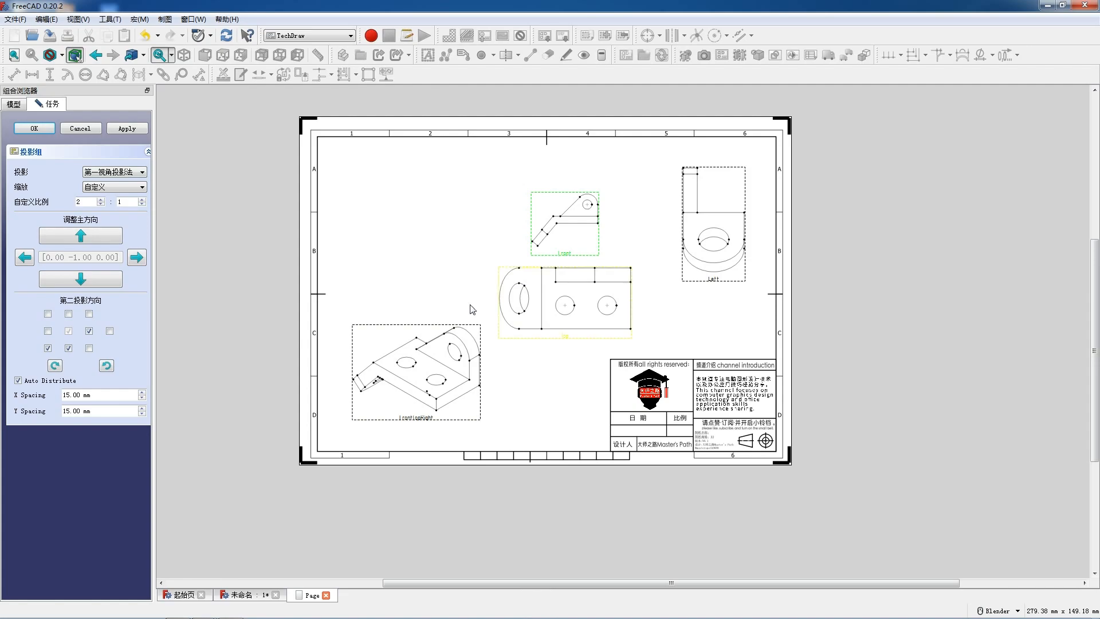
{"action": "left_click", "coordinate": [47, 348]}
{"action": "left_click", "coordinate": [89, 348]}
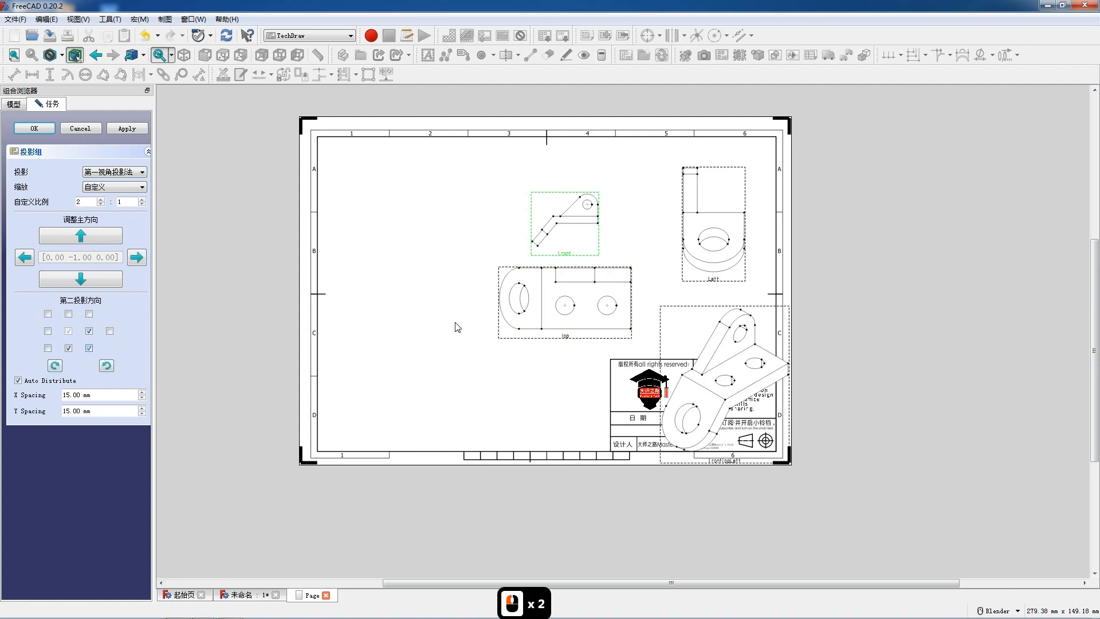
{"action": "left_click_drag", "start_coordinate": [574, 261], "coordinate": [379, 244]}
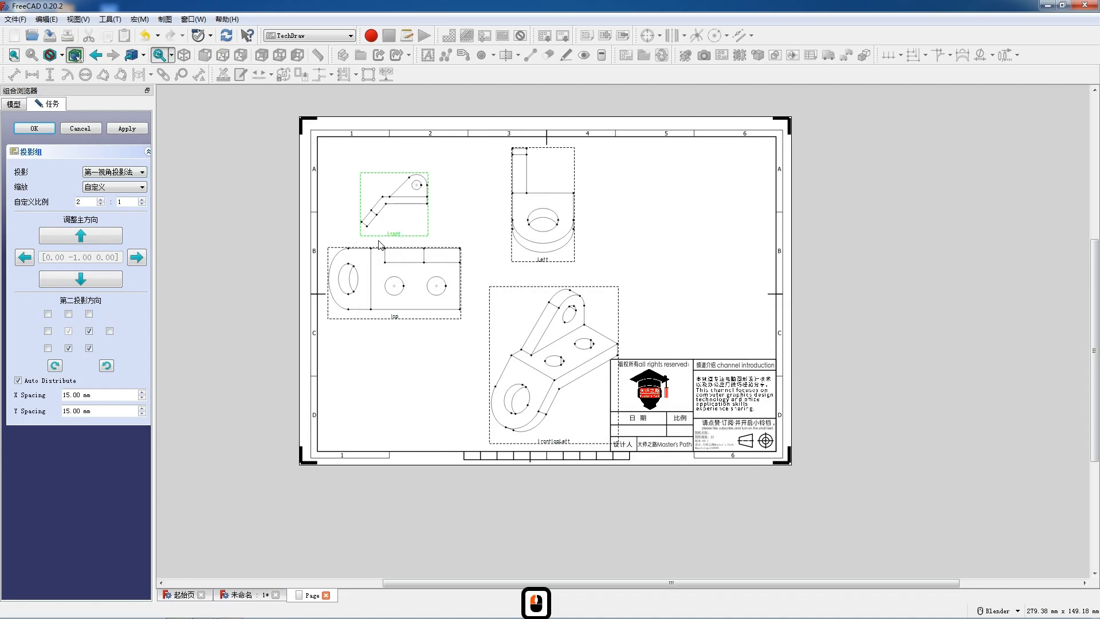
{"action": "left_click", "coordinate": [34, 128]}
- Arrange the page with Front at the upper right, Top about 89 mm beneath it, Left at the upper left and FrontTopLeft below Left
{"action": "left_click_drag", "start_coordinate": [400, 258], "coordinate": [677, 274]}
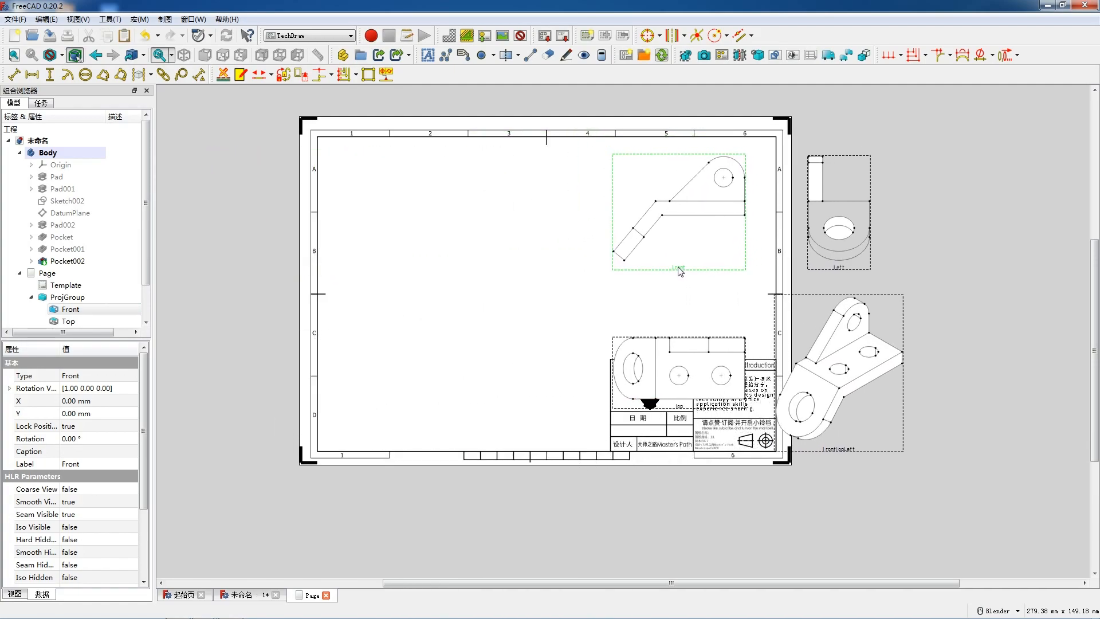
{"action": "left_click", "coordinate": [688, 399]}
{"action": "left_click_drag", "start_coordinate": [688, 399], "coordinate": [688, 343]}
{"action": "left_click_drag", "start_coordinate": [836, 270], "coordinate": [416, 302]}
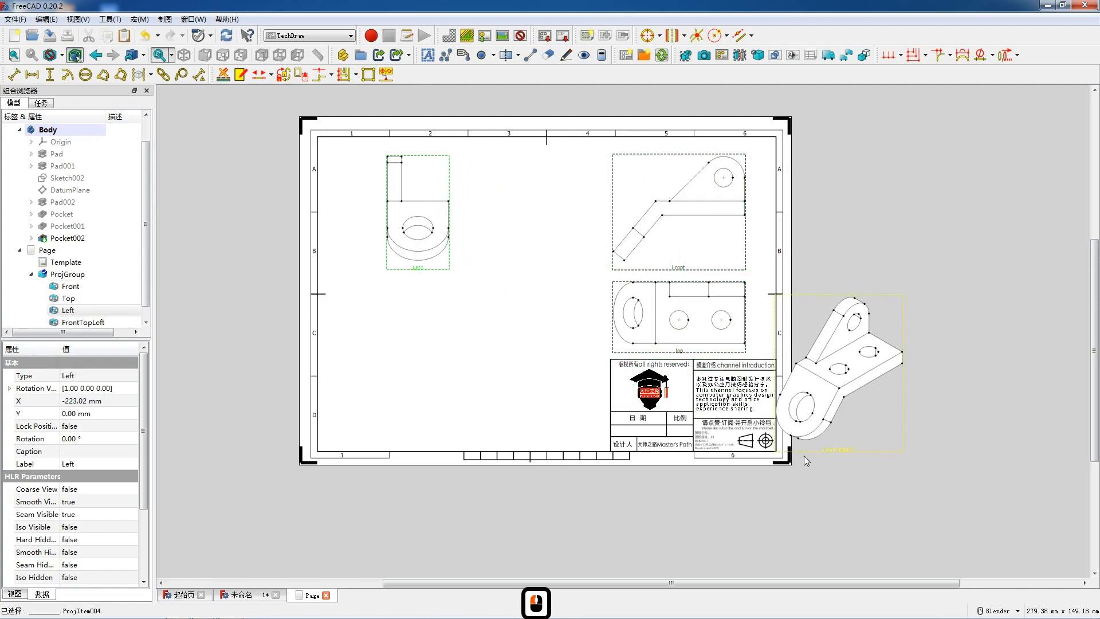
{"action": "left_click_drag", "start_coordinate": [841, 448], "coordinate": [431, 442]}
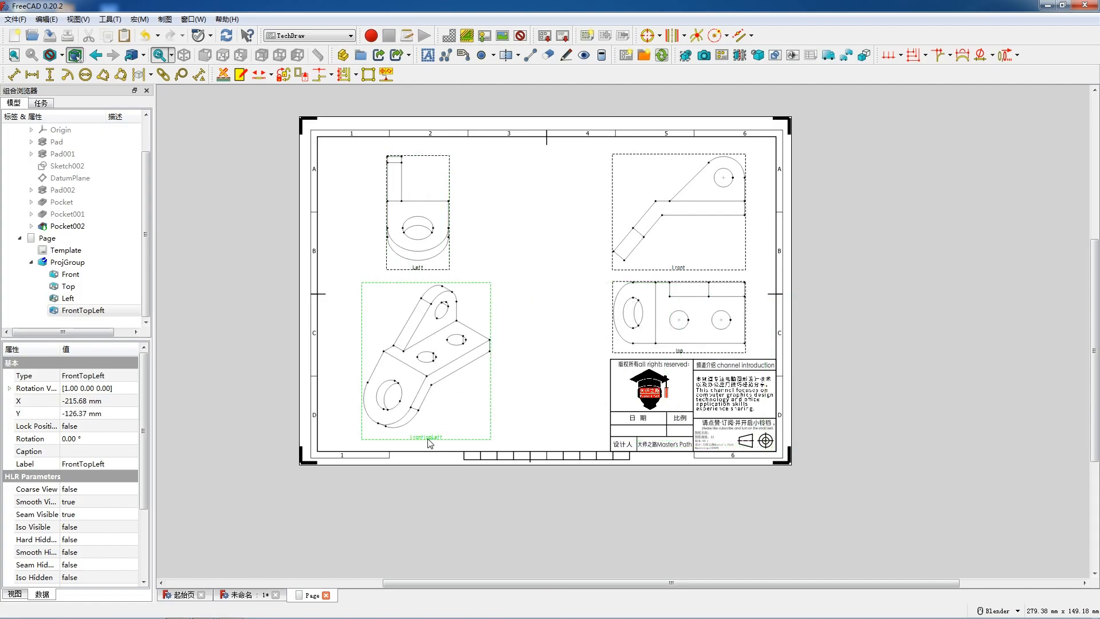
{"action": "left_click_drag", "start_coordinate": [427, 440], "coordinate": [443, 440]}
- Shift the view group slightly left, then place Left at about X -225 mm and FrontTopLeft at about X -186 mm, Y -127 mm
{"action": "left_click_drag", "start_coordinate": [699, 269], "coordinate": [662, 271]}
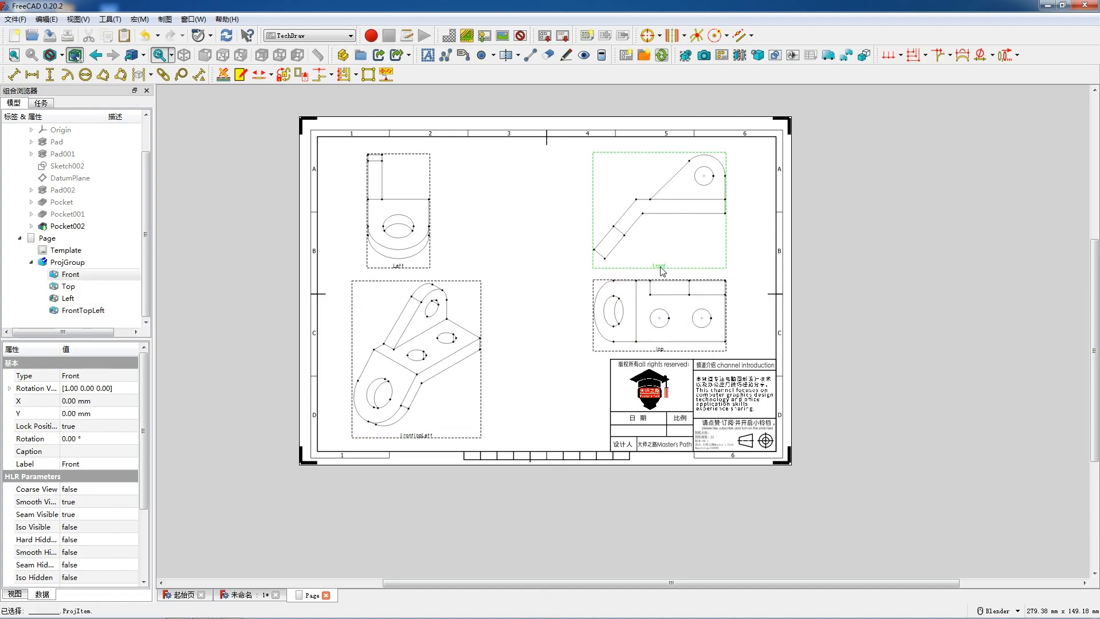
{"action": "left_click_drag", "start_coordinate": [417, 437], "coordinate": [441, 439]}
{"action": "left_click_drag", "start_coordinate": [403, 268], "coordinate": [399, 268]}
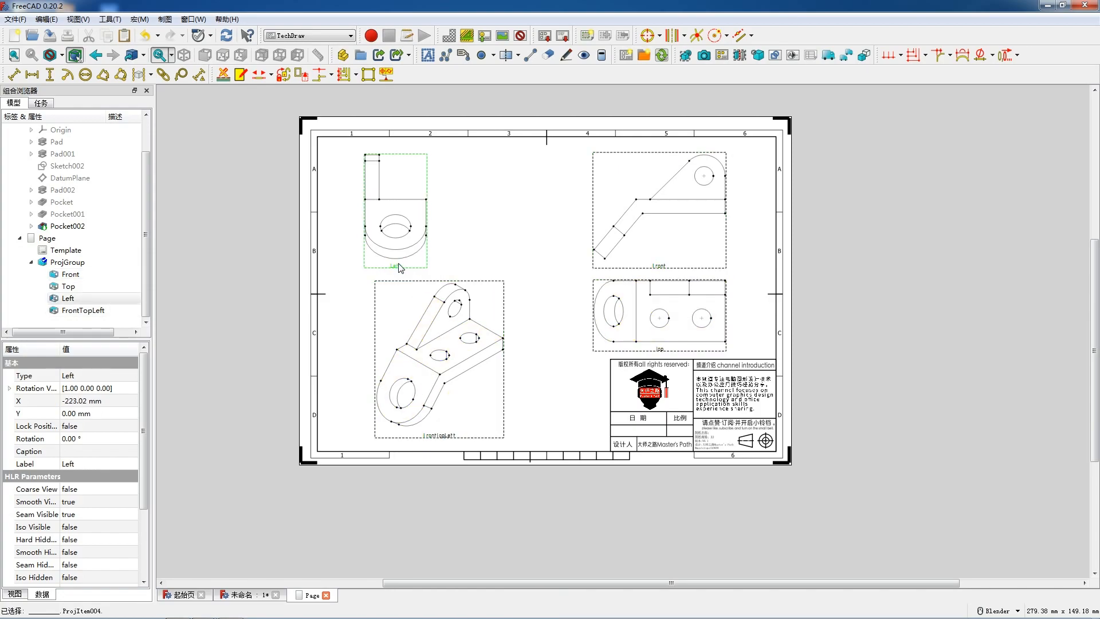
{"action": "left_click", "coordinate": [442, 439]}
{"action": "left_click_drag", "start_coordinate": [441, 439], "coordinate": [444, 441]}
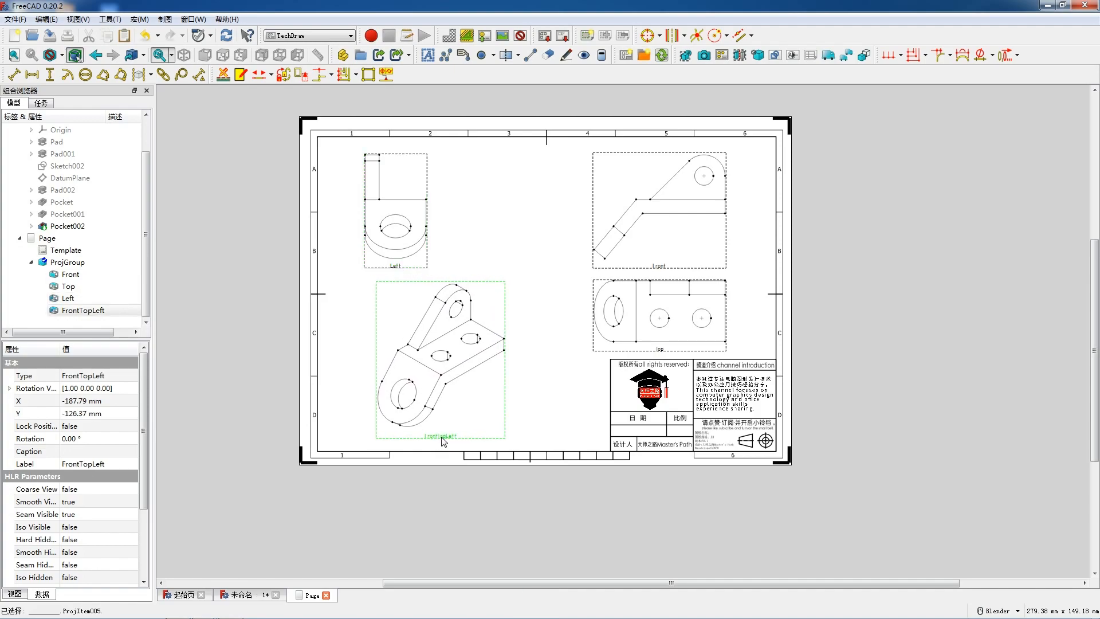
{"action": "left_click_drag", "start_coordinate": [442, 437], "coordinate": [446, 439]}
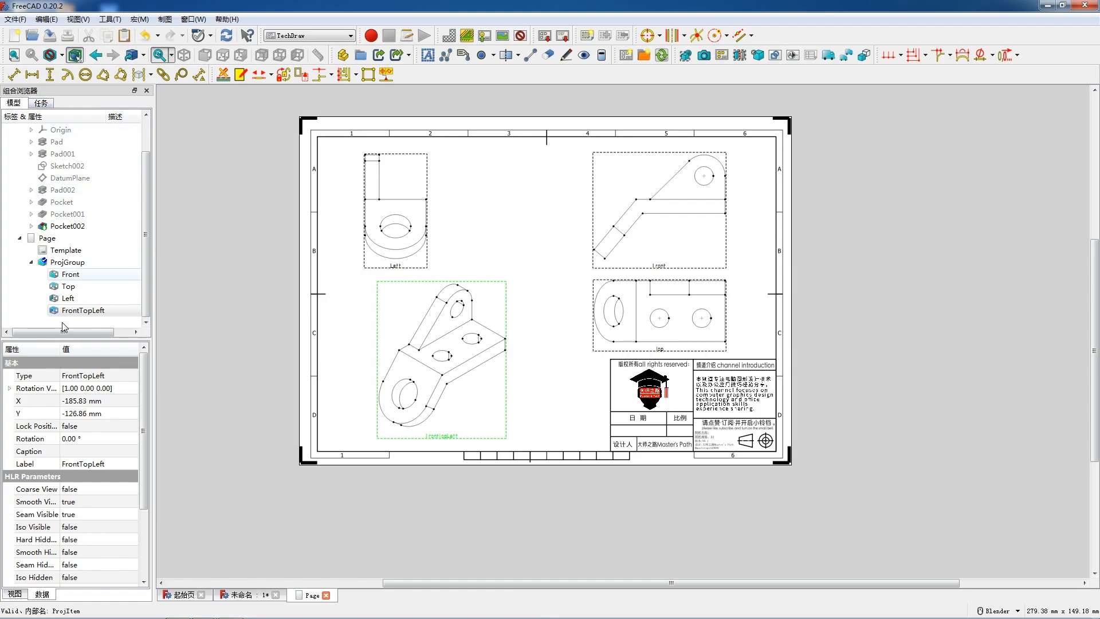
- Set Lock Position and Hard Hidden to true for the FrontTopLeft view
{"action": "left_click", "coordinate": [91, 427]}
{"action": "left_click", "coordinate": [92, 427]}
{"action": "left_click", "coordinate": [97, 443]}
{"action": "double_click", "coordinate": [89, 538]}
{"action": "left_click", "coordinate": [87, 557]}
- Set Lock Position and Hard Hidden to true for the Left view
{"action": "left_click", "coordinate": [397, 265]}
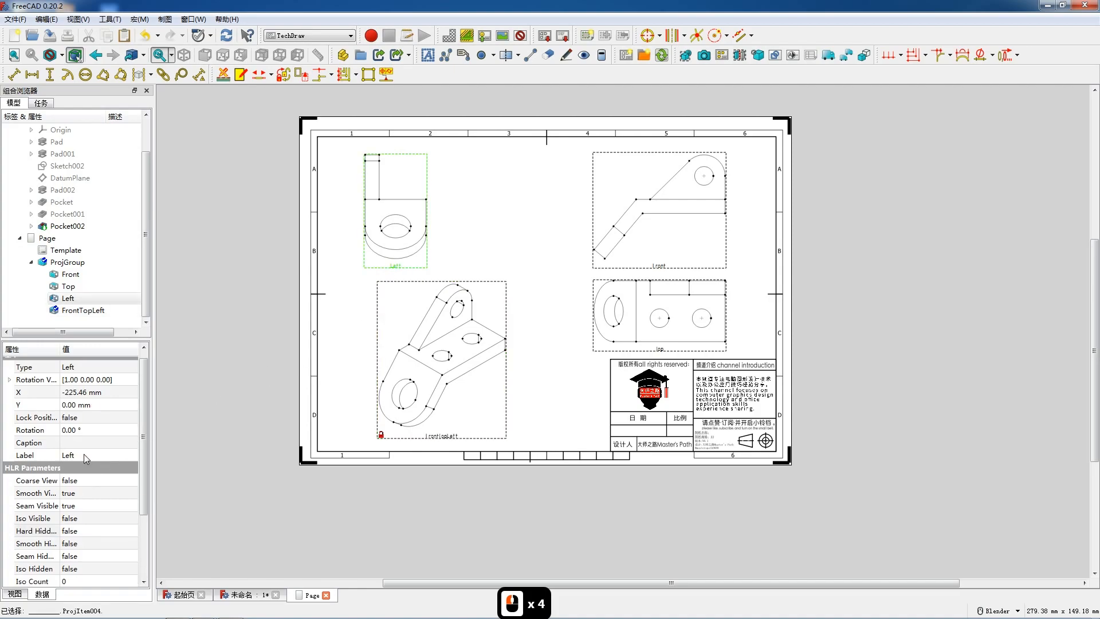
{"action": "double_click", "coordinate": [86, 417]}
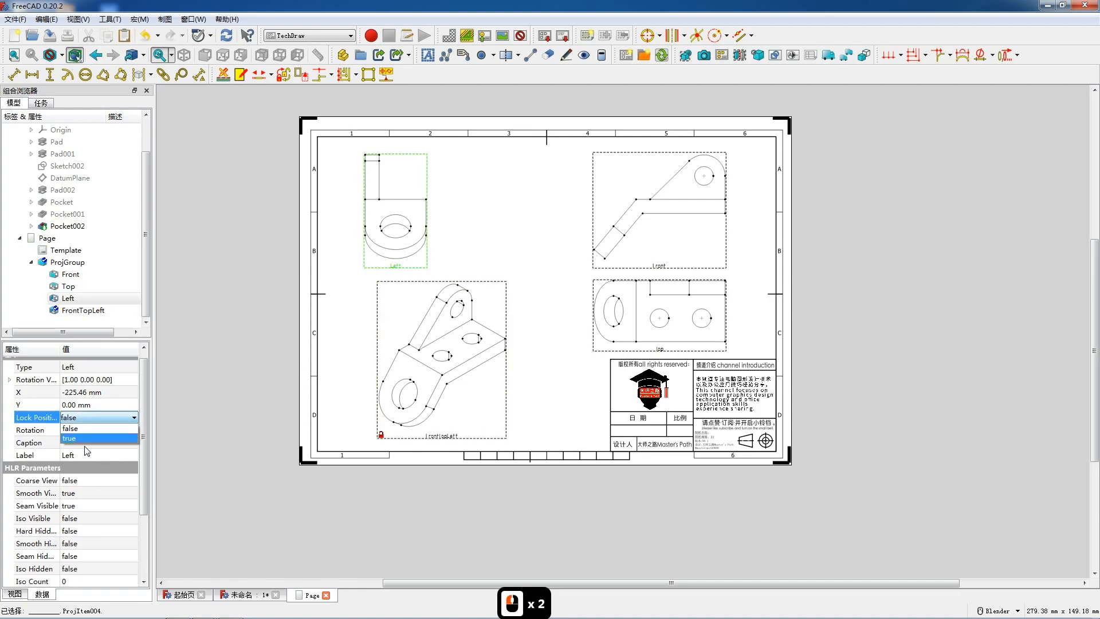
{"action": "double_click", "coordinate": [91, 530]}
{"action": "left_click", "coordinate": [93, 552]}
- Set Lock Position and Hard Hidden to true for the Top view
{"action": "left_click", "coordinate": [659, 350]}
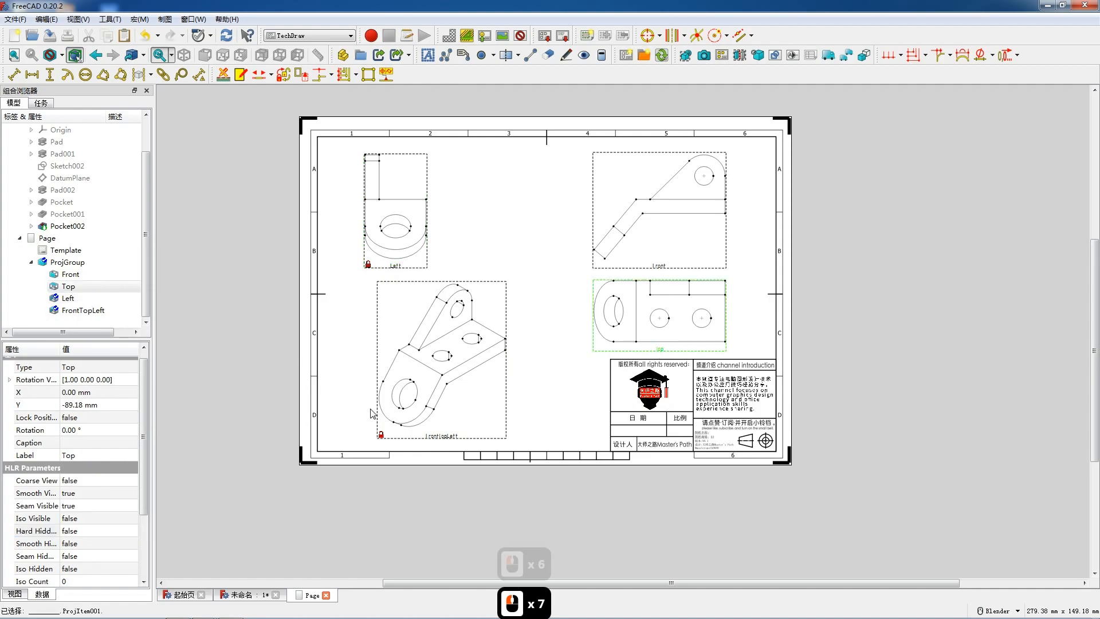
{"action": "left_click", "coordinate": [86, 417]}
{"action": "left_click", "coordinate": [104, 417]}
{"action": "left_click", "coordinate": [105, 436]}
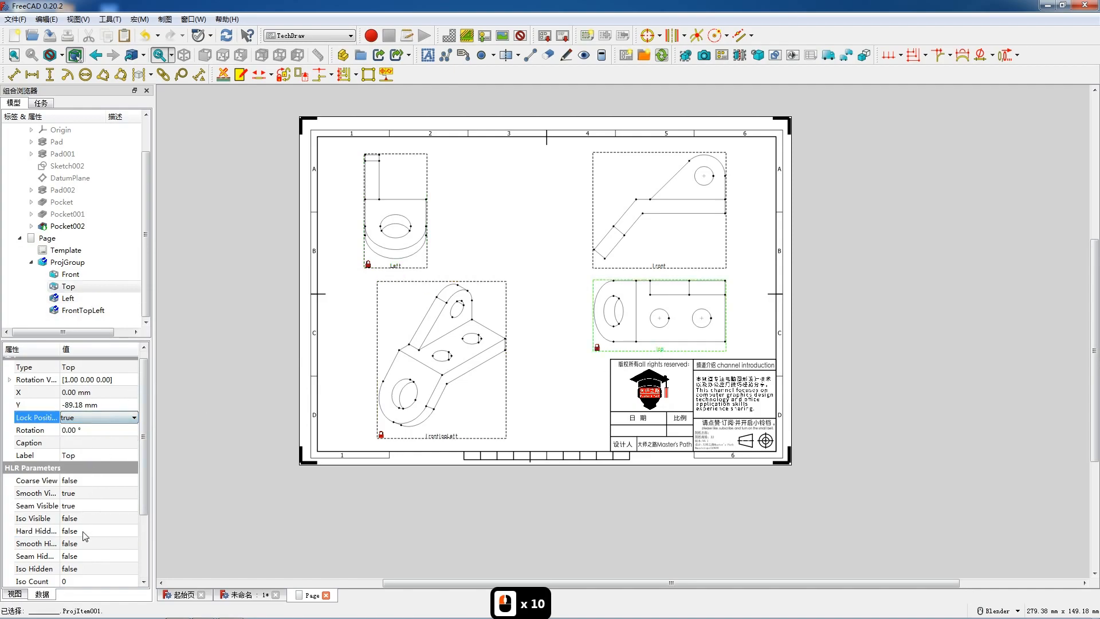
{"action": "left_click", "coordinate": [84, 530]}
{"action": "left_click", "coordinate": [92, 531]}
{"action": "left_click", "coordinate": [92, 551]}
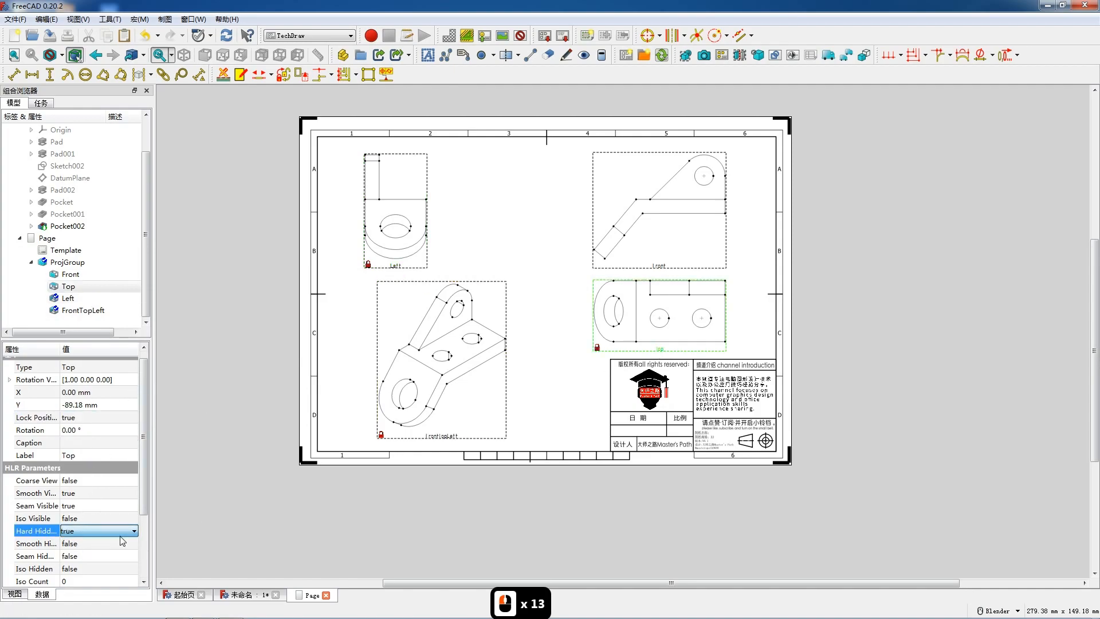
- Set Hard Hidden to true for the Front view
{"action": "left_click", "coordinate": [667, 264]}
{"action": "left_click", "coordinate": [80, 531]}
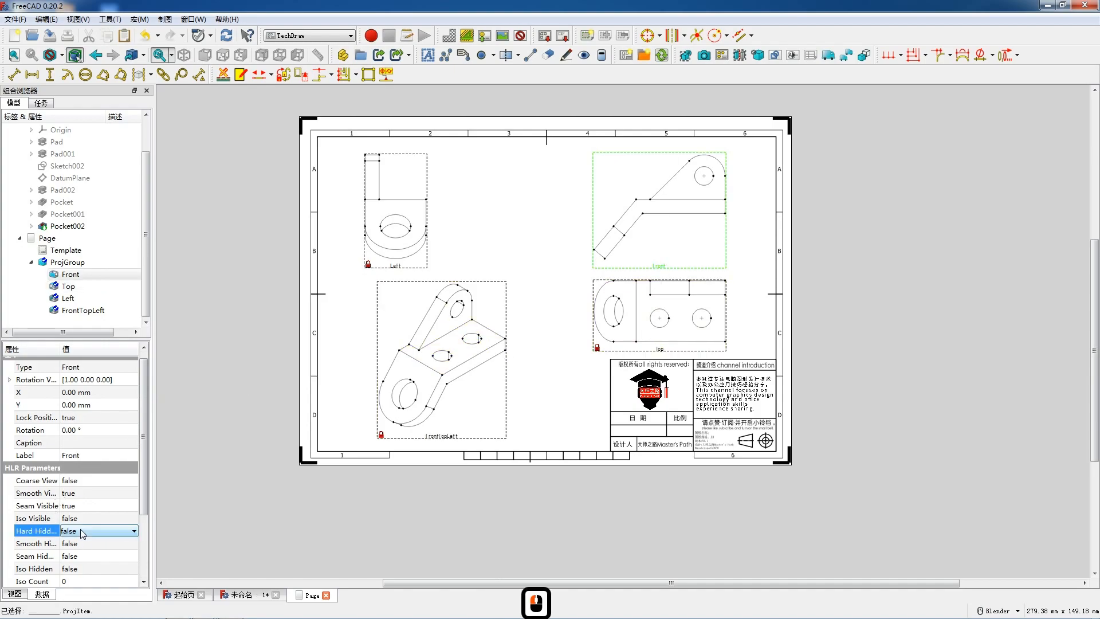
{"action": "left_click", "coordinate": [80, 530]}
{"action": "left_click", "coordinate": [86, 552]}
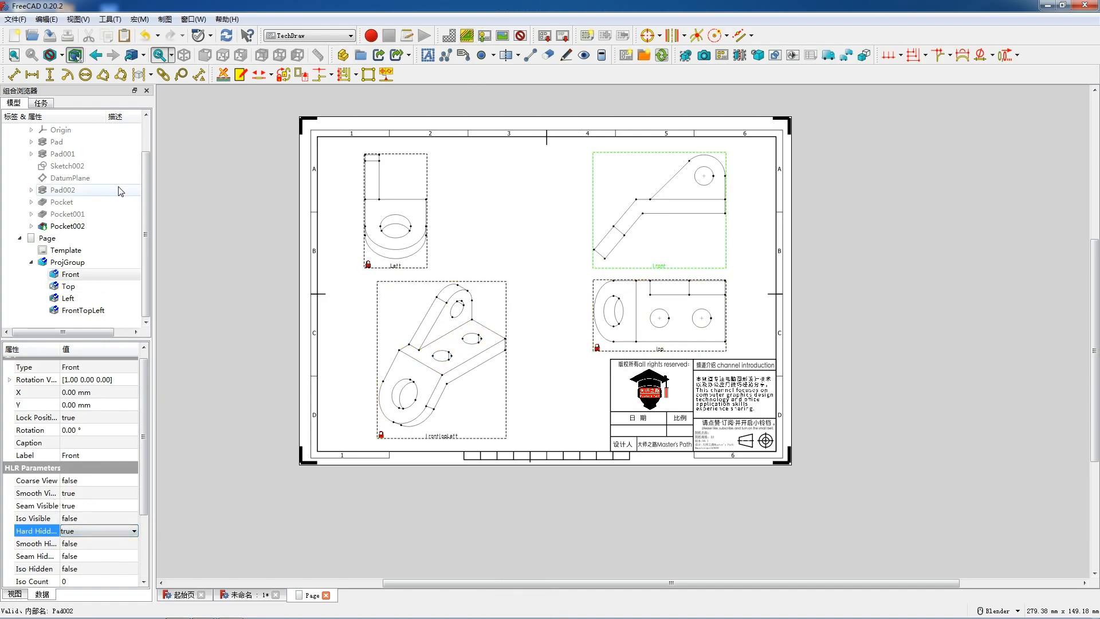
- Examine the bracket Body in the 3D view from the front, left and top, and return to the drawing page
{"action": "scroll", "coordinate": [96, 168], "scroll_direction": "up", "scroll_amount": 6}
{"action": "left_click", "coordinate": [55, 153]}
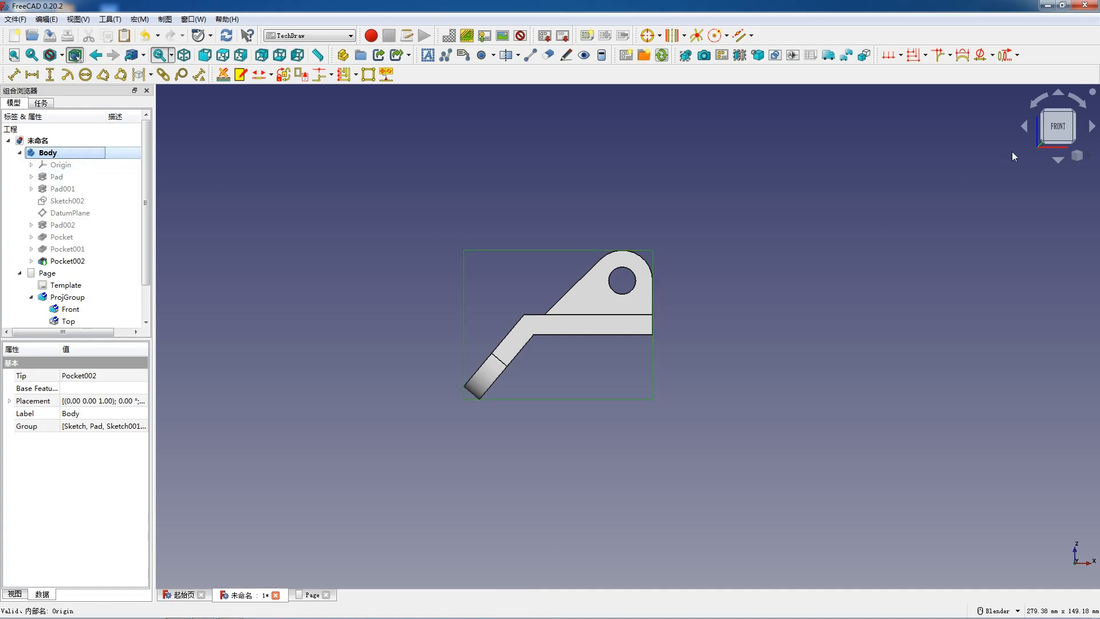
{"action": "left_click", "coordinate": [1088, 128]}
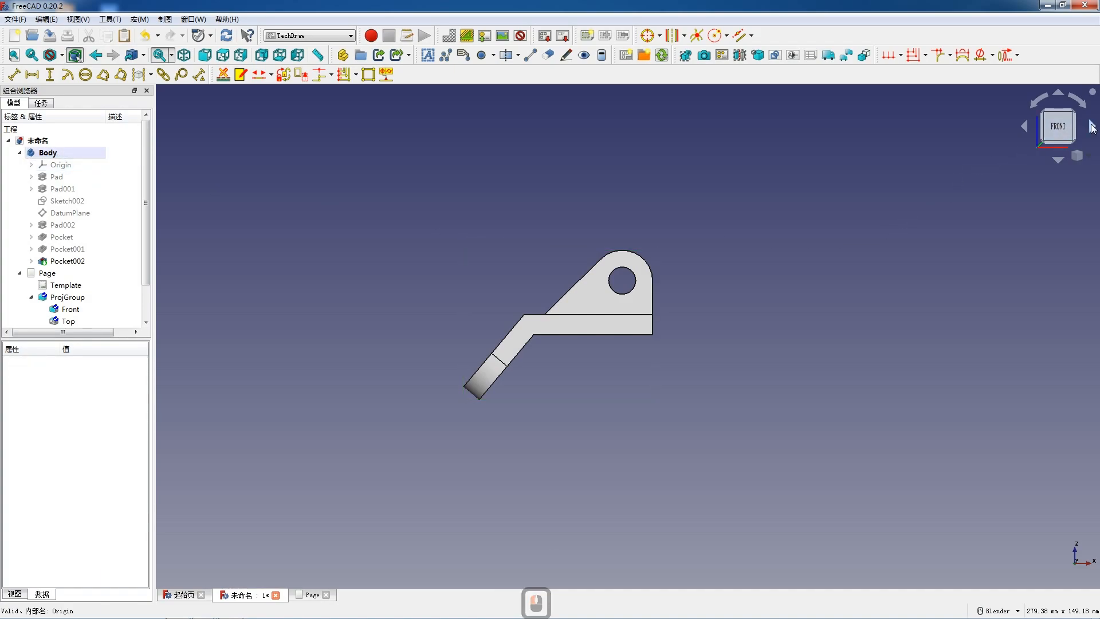
{"action": "left_click", "coordinate": [1092, 128]}
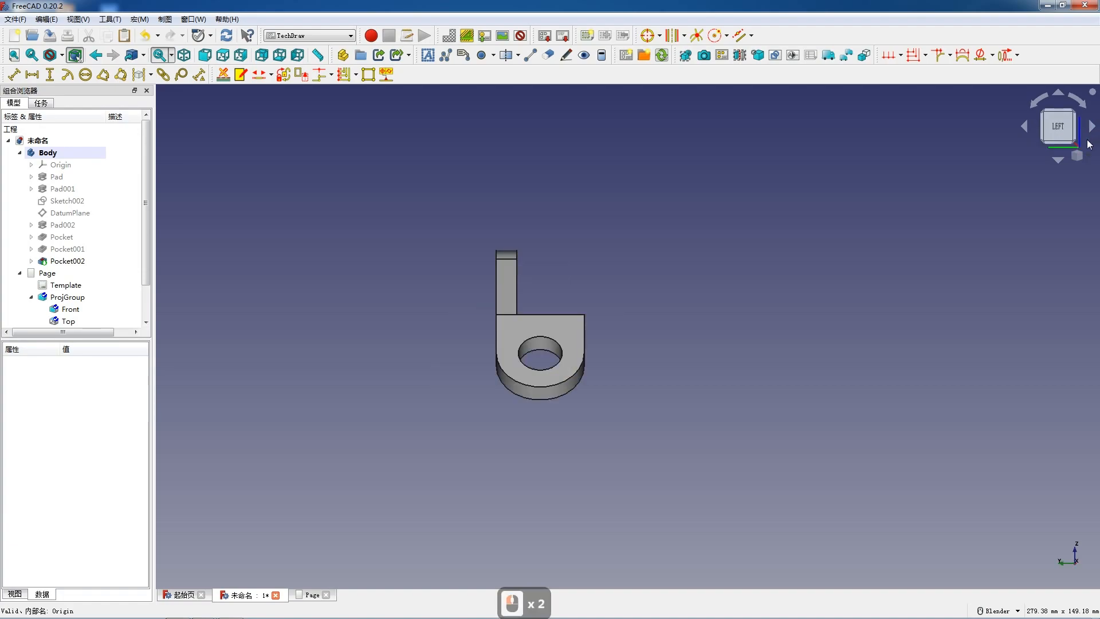
{"action": "left_click", "coordinate": [1059, 159]}
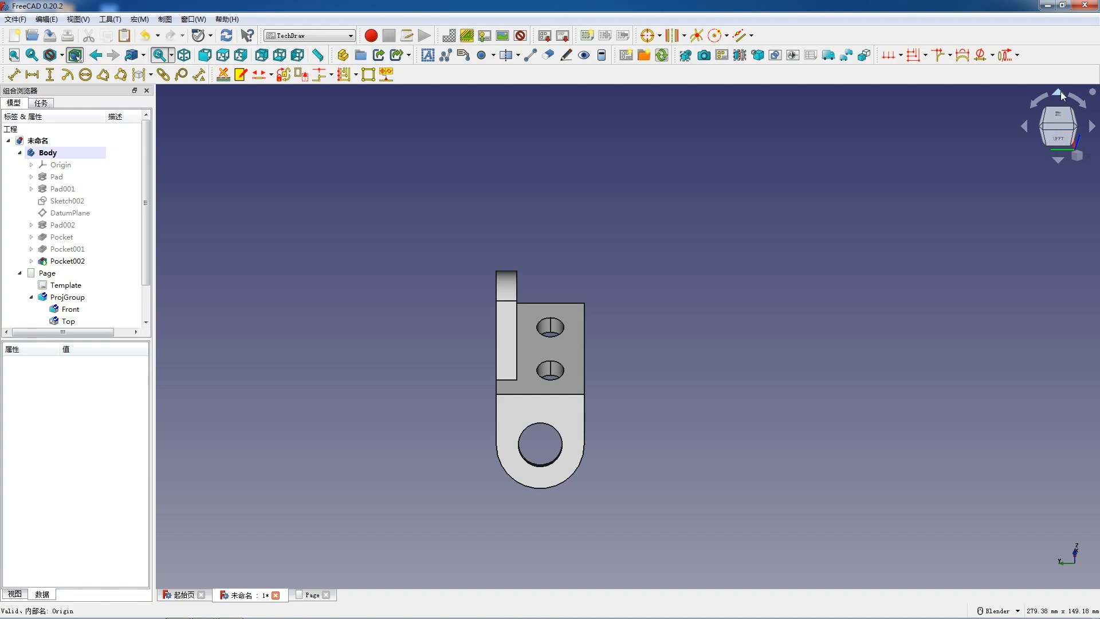
{"action": "left_click", "coordinate": [1060, 158]}
{"action": "left_click", "coordinate": [1061, 157]}
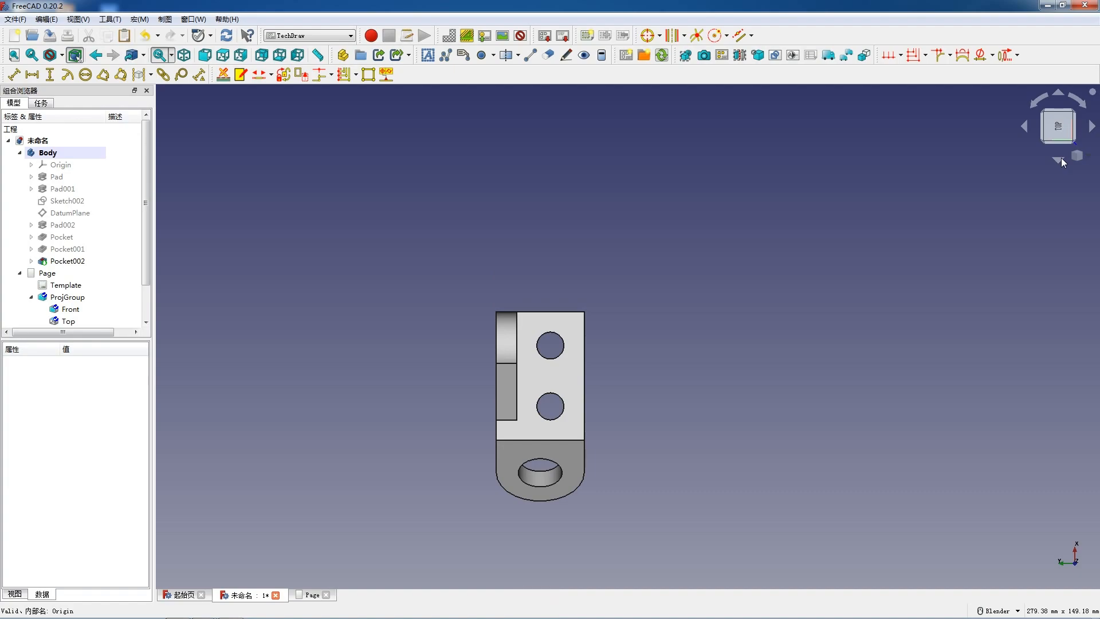
{"action": "left_click", "coordinate": [1060, 92]}
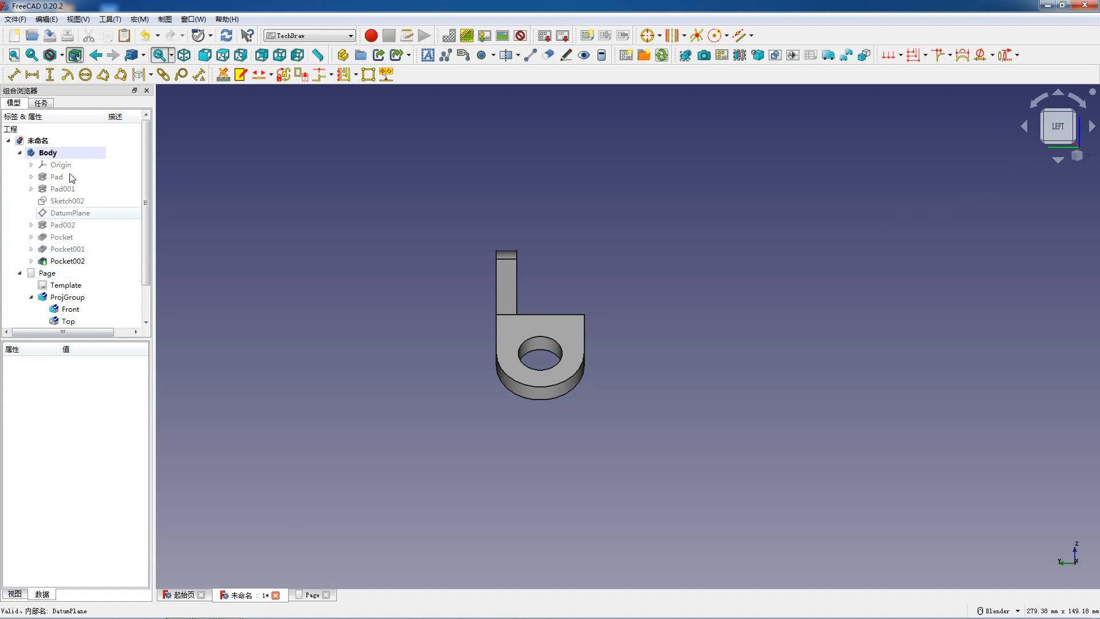
{"action": "double_click", "coordinate": [47, 272]}
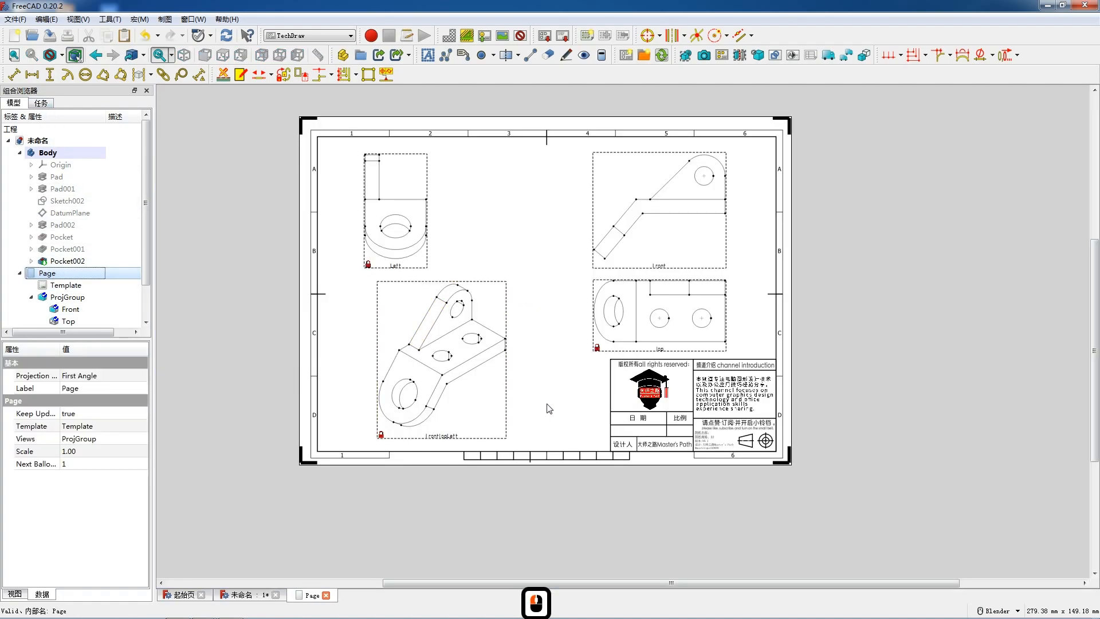
{"action": "left_click", "coordinate": [421, 268]}
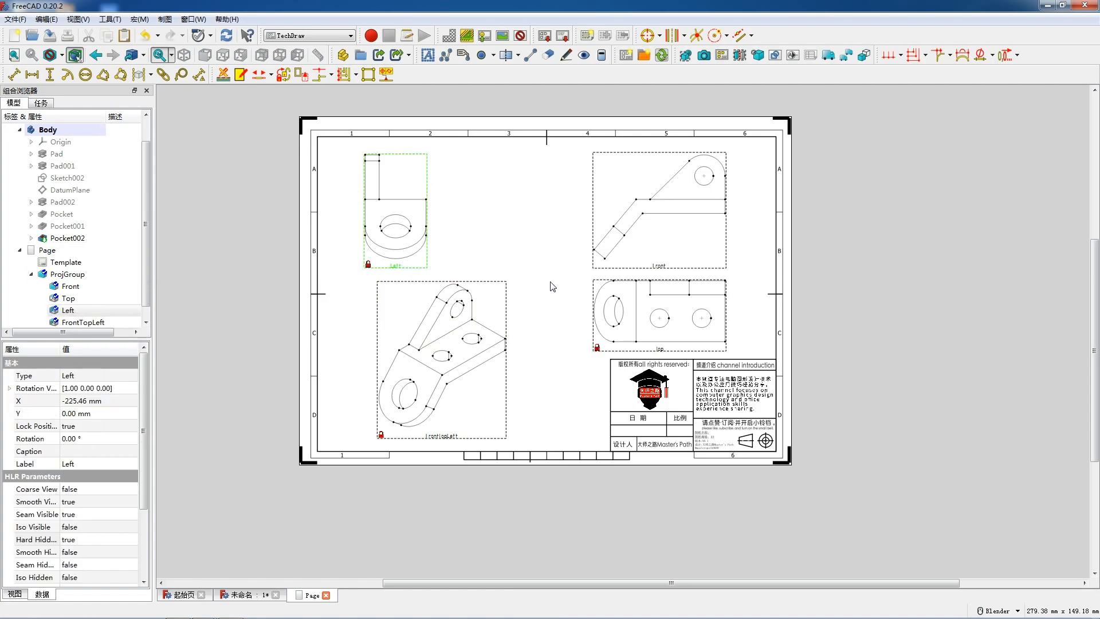
{"action": "left_click", "coordinate": [525, 236]}
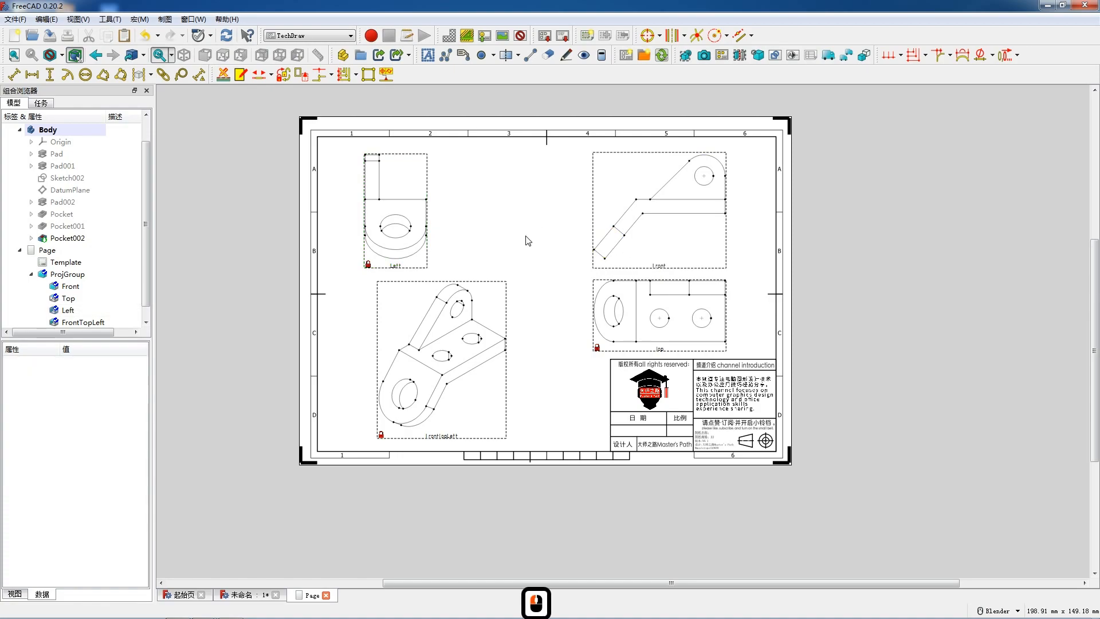
{"action": "left_click", "coordinate": [140, 20]}
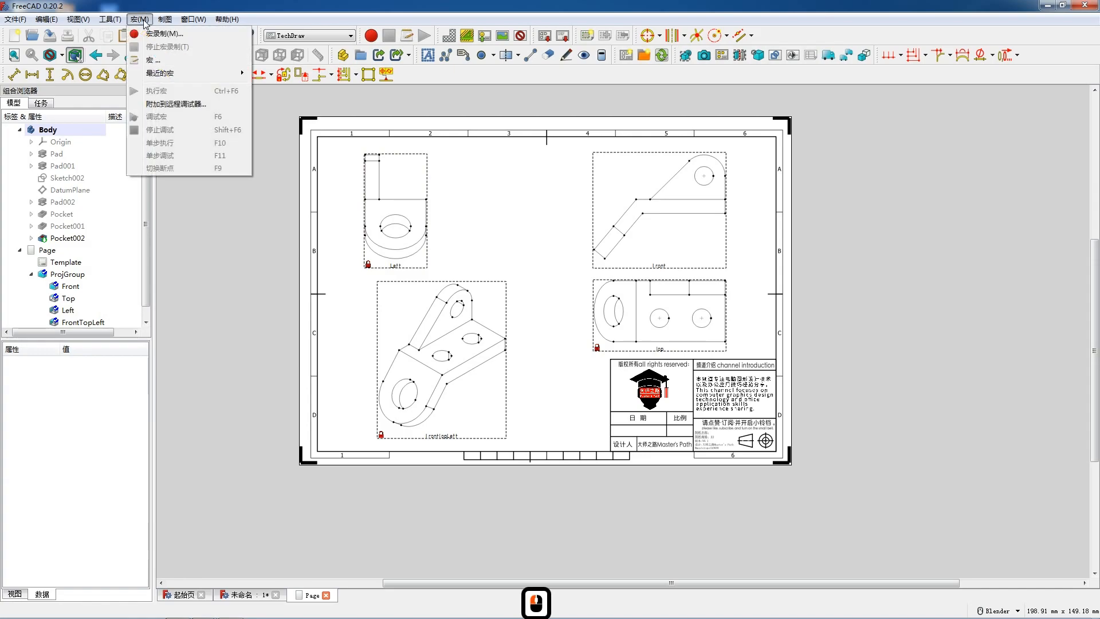
{"action": "left_click", "coordinate": [215, 74]}
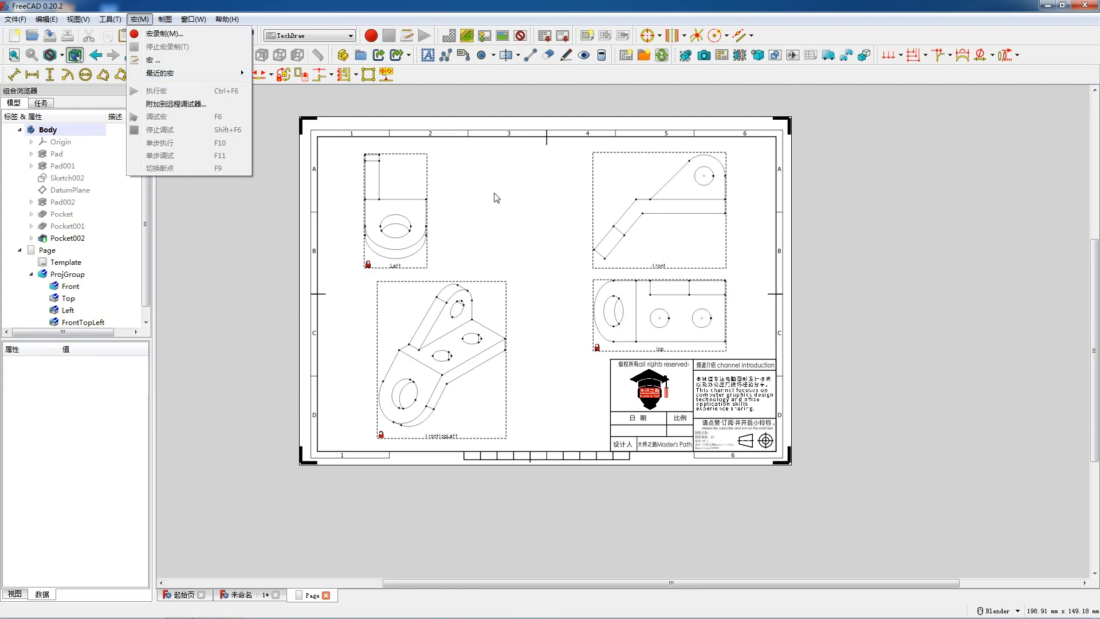
{"action": "left_click", "coordinate": [508, 216]}
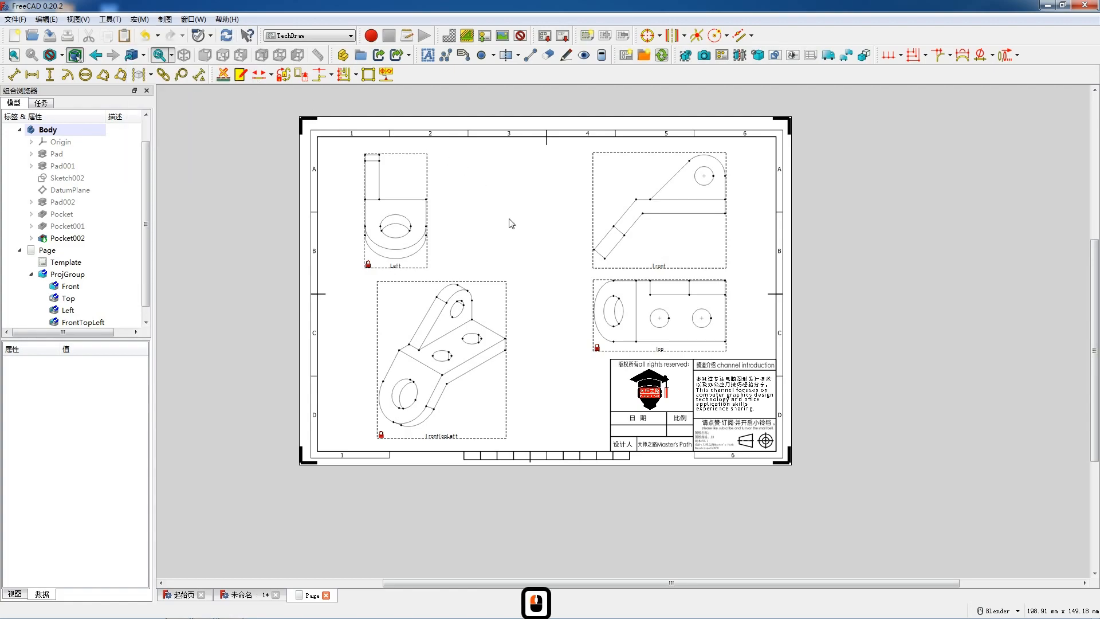
- Unlock the Left view's position to move it closer to the Front view, and set Lock Position back to true
{"action": "left_click", "coordinate": [391, 268]}
{"action": "left_click", "coordinate": [86, 426]}
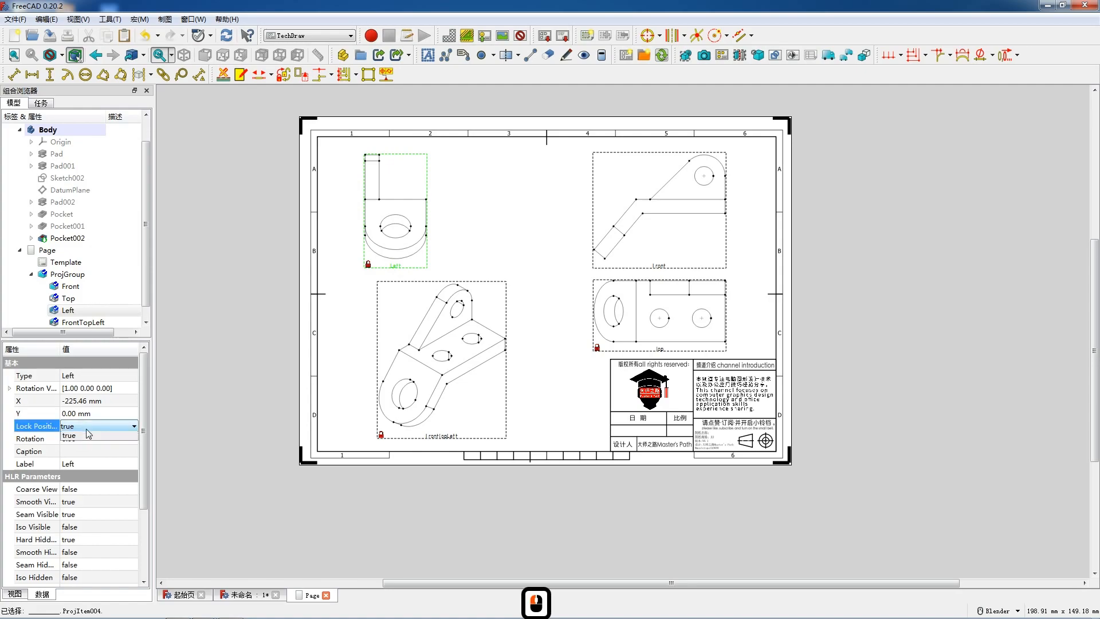
{"action": "left_click", "coordinate": [98, 426]}
{"action": "left_click", "coordinate": [86, 448]}
{"action": "mouse_move", "coordinate": [398, 267]}
{"action": "left_mouse_down"}
{"action": "mouse_move", "coordinate": [471, 270]}
{"action": "mouse_move", "coordinate": [445, 270]}
{"action": "left_mouse_up"}
{"action": "left_click", "coordinate": [100, 429]}
{"action": "left_click", "coordinate": [98, 442]}
{"action": "left_click", "coordinate": [551, 228]}
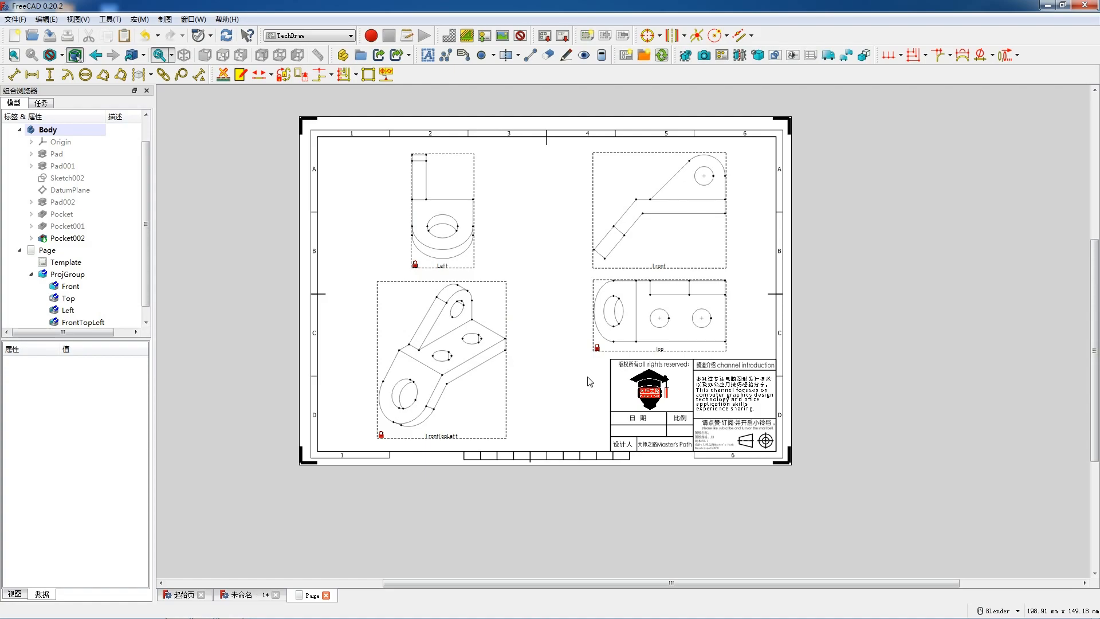
- Add circle centerlines to the hole in the Front view and to both round holes in the Top view
{"action": "scroll", "coordinate": [776, 271], "scroll_direction": "up", "scroll_amount": 4}
{"action": "left_click", "coordinate": [685, 140]}
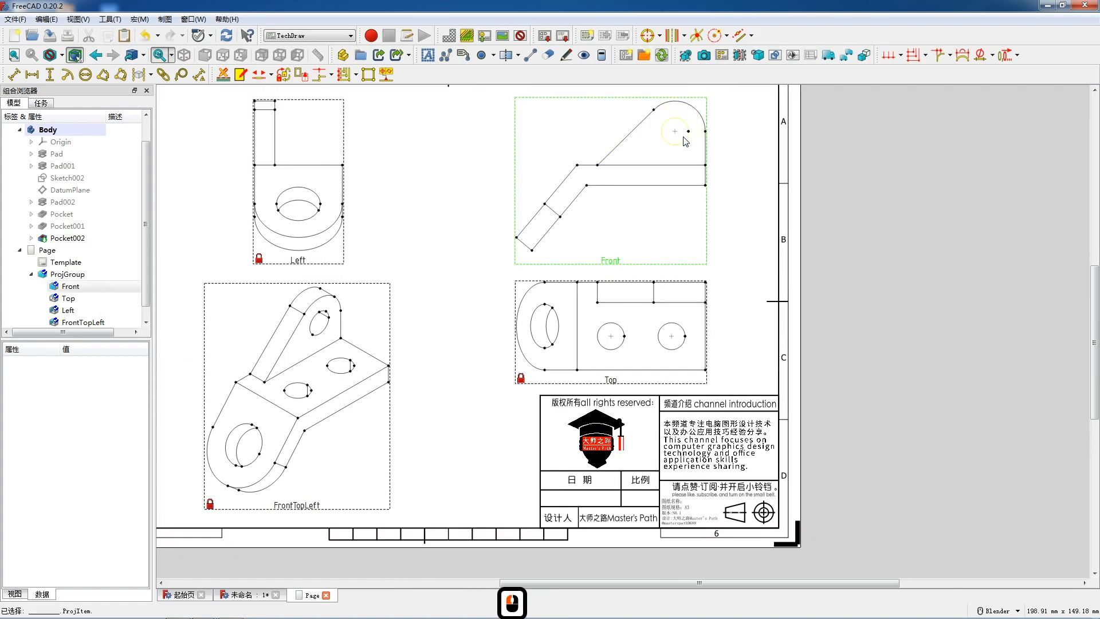
{"action": "left_click", "coordinate": [648, 35]}
{"action": "left_click", "coordinate": [668, 349]}
{"action": "left_click", "coordinate": [648, 35]}
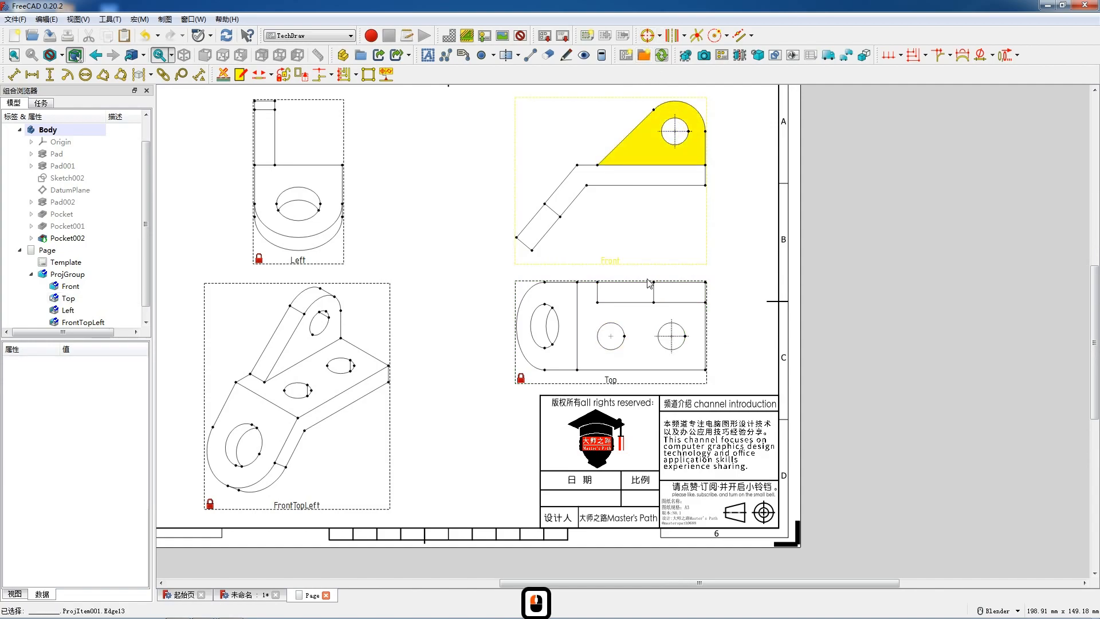
{"action": "left_click", "coordinate": [611, 323]}
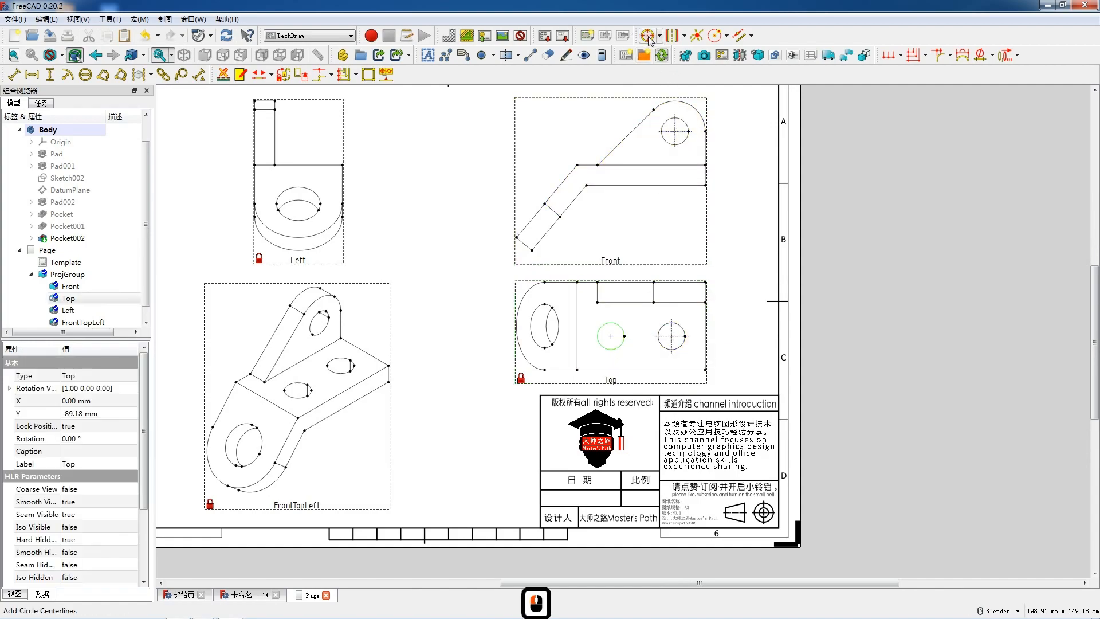
{"action": "left_click", "coordinate": [647, 36]}
- Add radius dimensions to the upright's rounded top and its hole in the Front view, with the arc's dimension placed above the outline
{"action": "scroll", "coordinate": [573, 218], "scroll_direction": "down", "scroll_amount": 2}
{"action": "scroll", "coordinate": [701, 157], "scroll_direction": "up", "scroll_amount": 3}
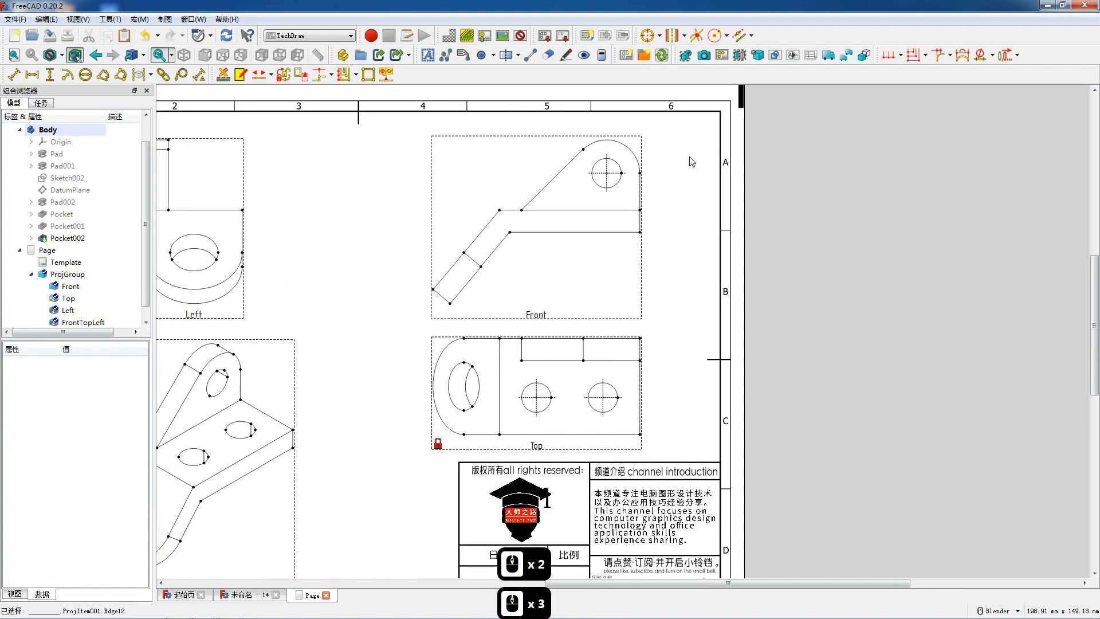
{"action": "left_click", "coordinate": [615, 142]}
{"action": "left_click", "coordinate": [68, 75]}
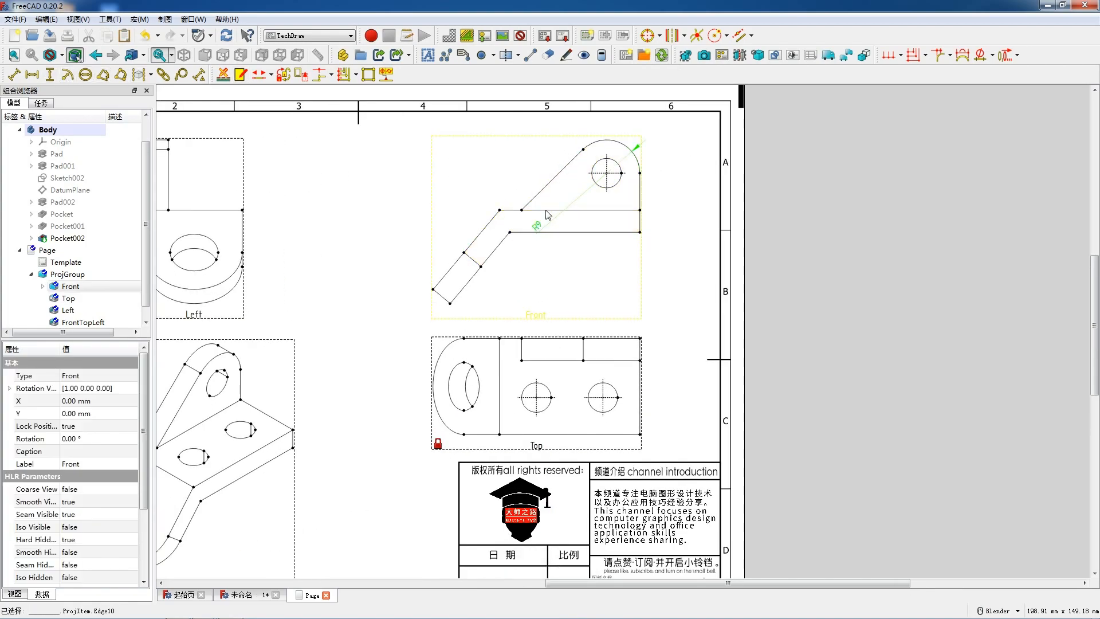
{"action": "left_click_drag", "start_coordinate": [537, 225], "coordinate": [619, 134]}
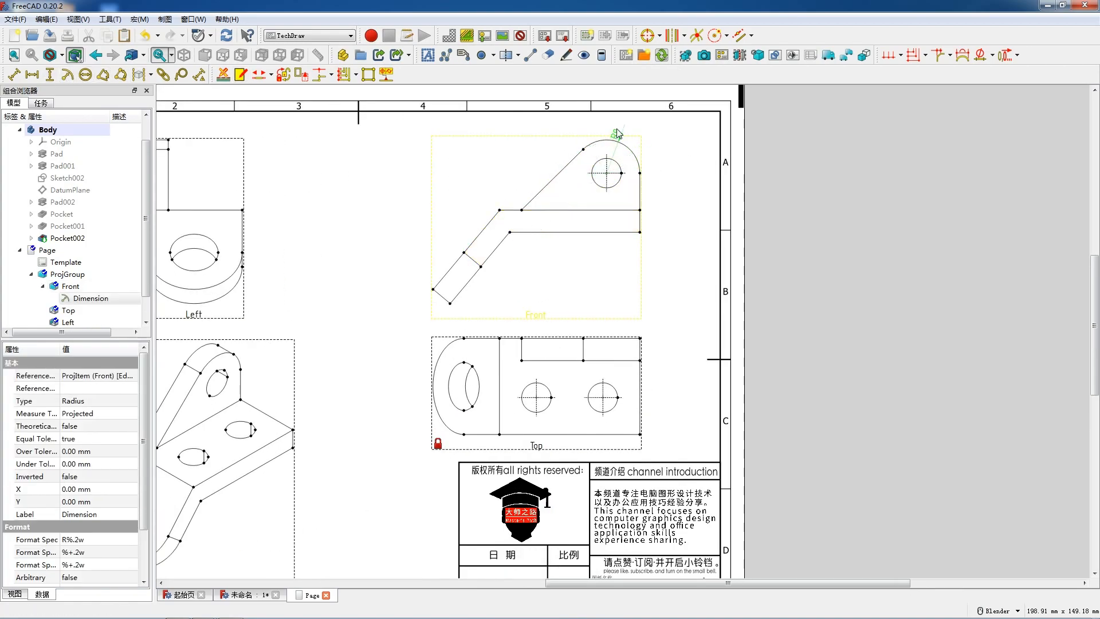
{"action": "left_click", "coordinate": [621, 170]}
{"action": "left_click", "coordinate": [67, 74]}
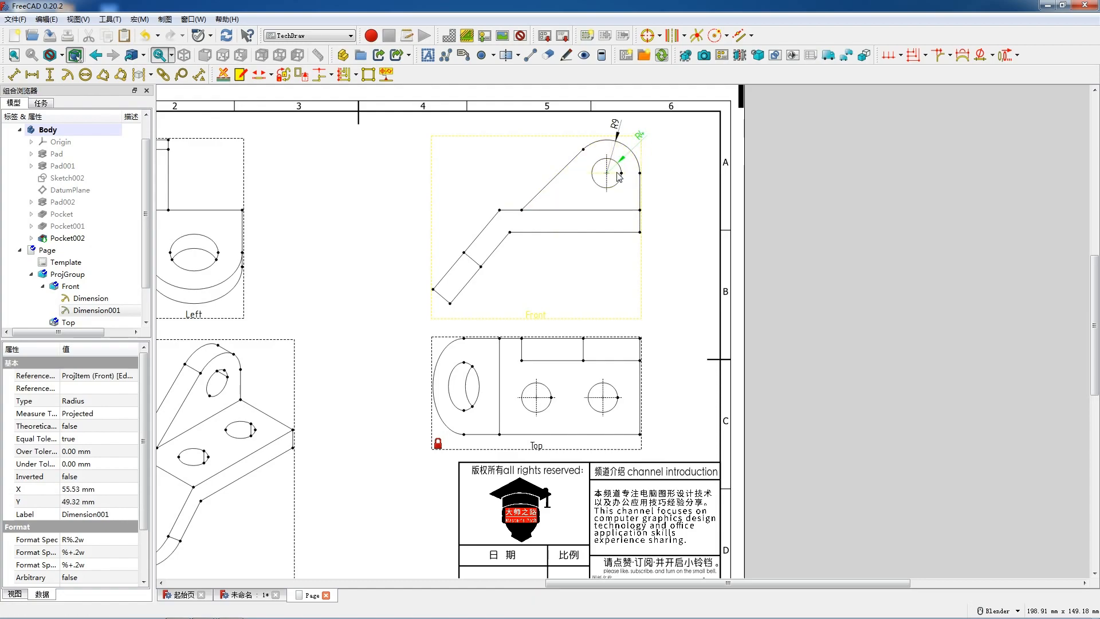
- Add vertical dimensions for the hole centre's height above the base plate and the plate's thickness, placed right of the Front view outline
{"action": "left_click", "coordinate": [626, 211]}
{"action": "left_click", "coordinate": [626, 211], "text": "ctrl"}
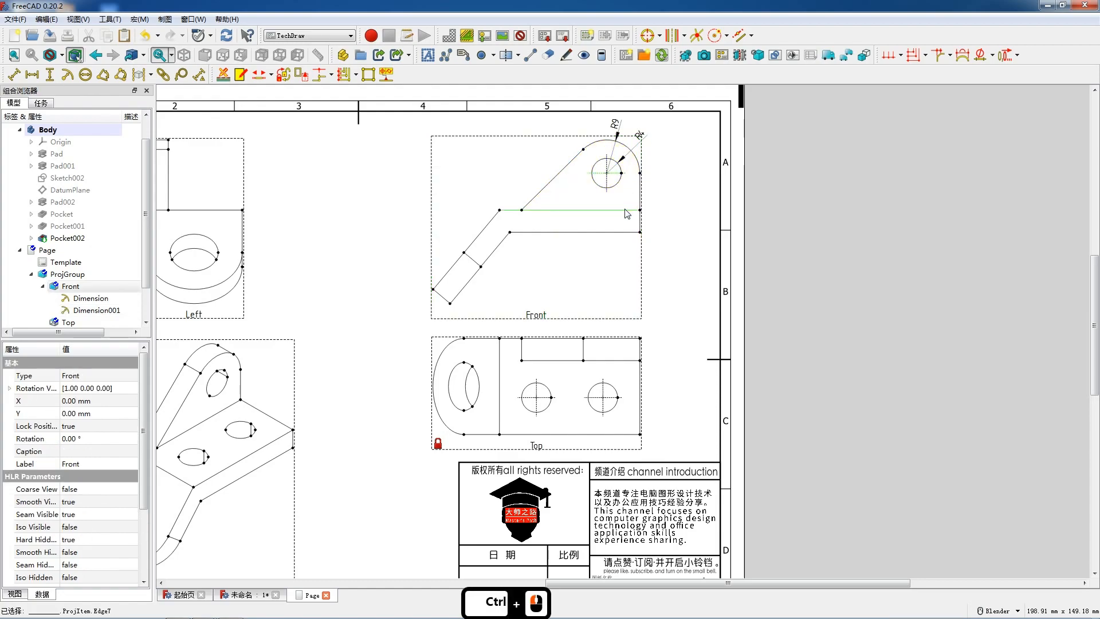
{"action": "key", "text": "shift+v"}
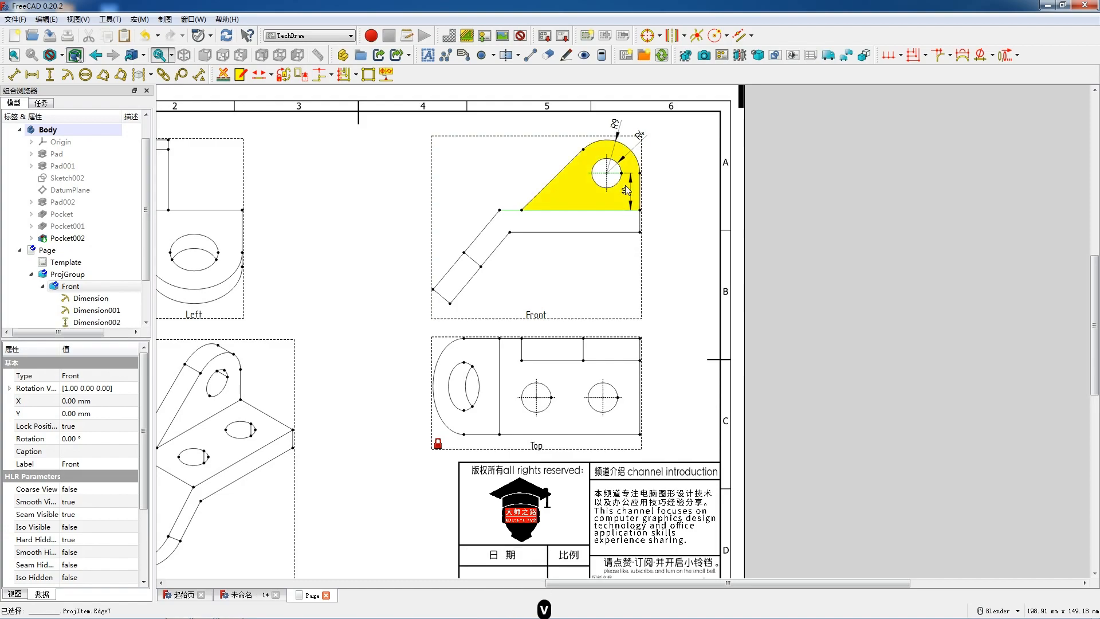
{"action": "left_click_drag", "start_coordinate": [629, 189], "coordinate": [649, 189]}
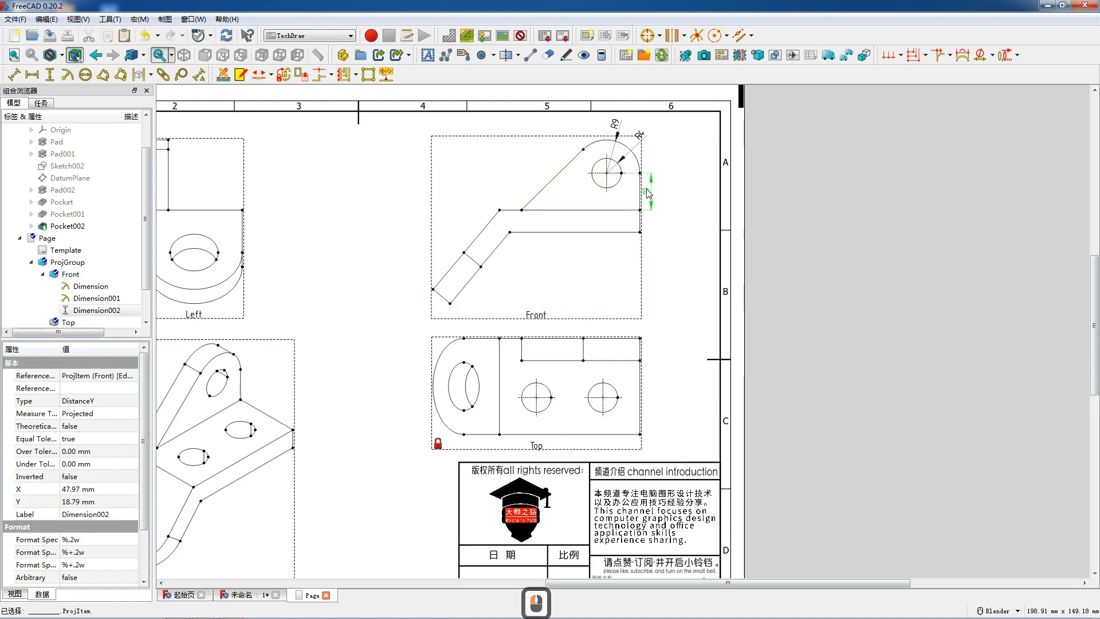
{"action": "left_click", "coordinate": [641, 221]}
{"action": "key", "text": "shift+v"}
{"action": "left_click", "coordinate": [647, 224]}
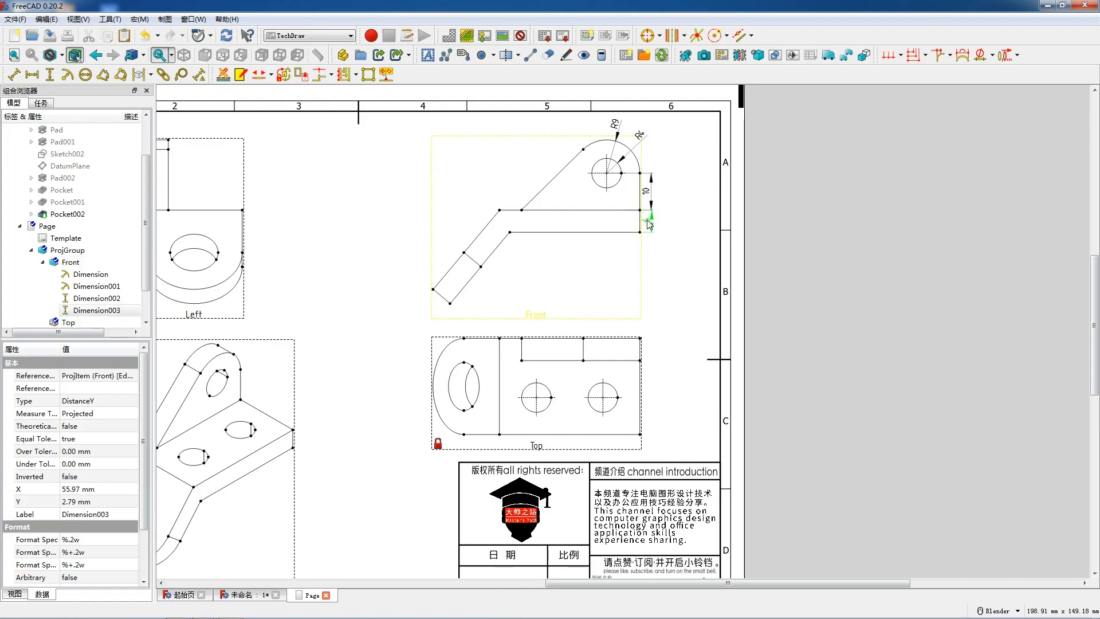
- Add a horizontal dimension to the base plate's full top edge in the Front view and place it below the plate
{"action": "left_click", "coordinate": [587, 210]}
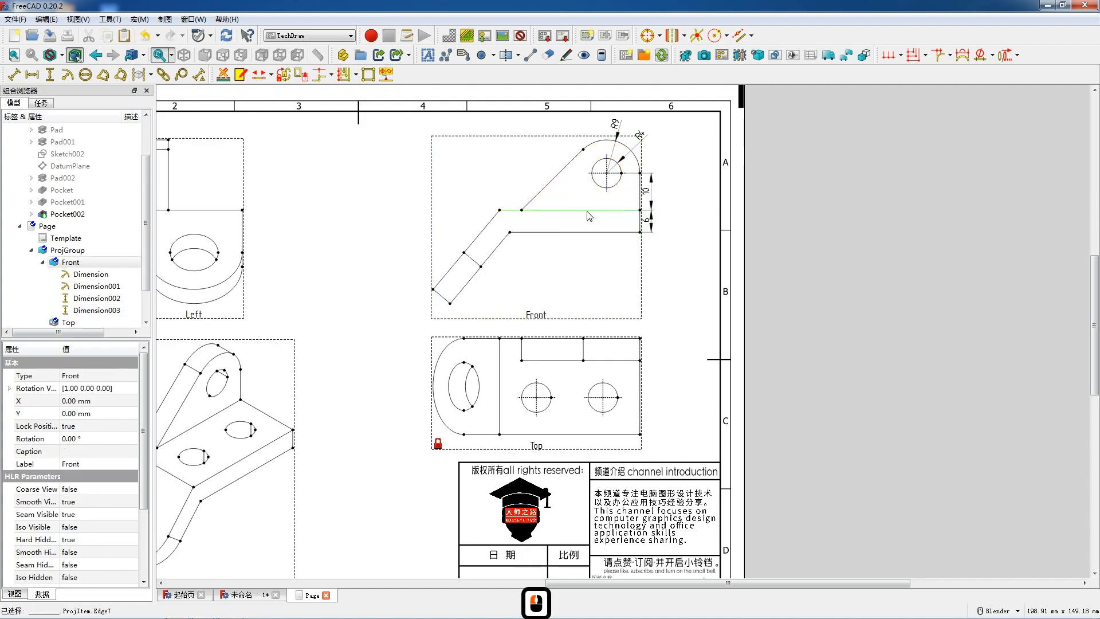
{"action": "key", "text": "shift+h"}
{"action": "left_click_drag", "start_coordinate": [574, 212], "coordinate": [572, 238]}
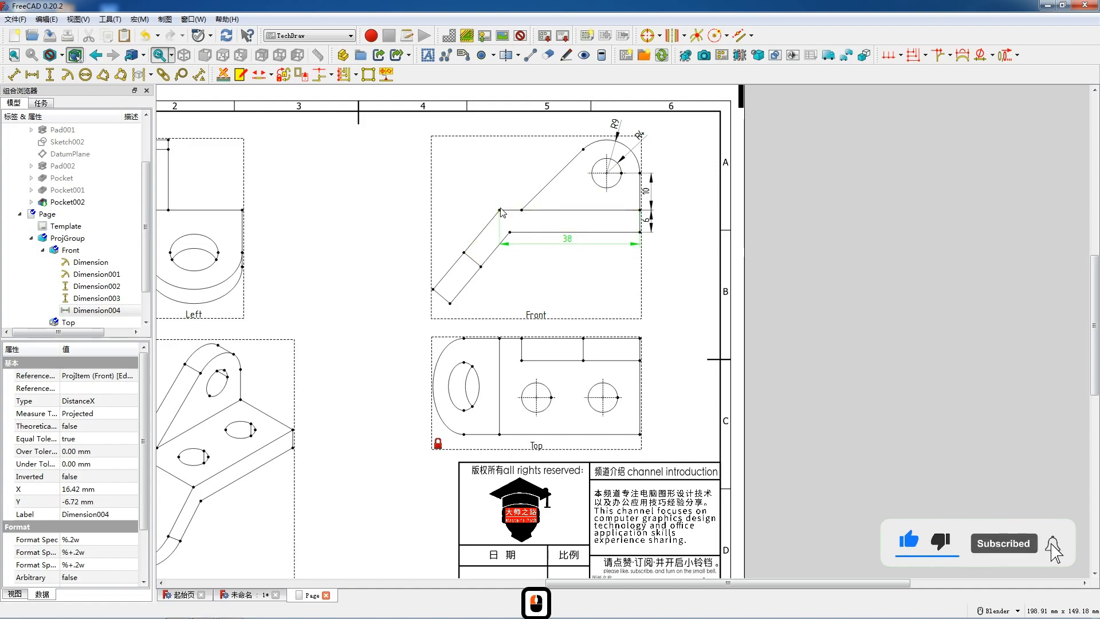
- Add aligned length dimensions to both segments of the angled flange's upper edge and place them in line beside it
{"action": "left_click", "coordinate": [491, 225]}
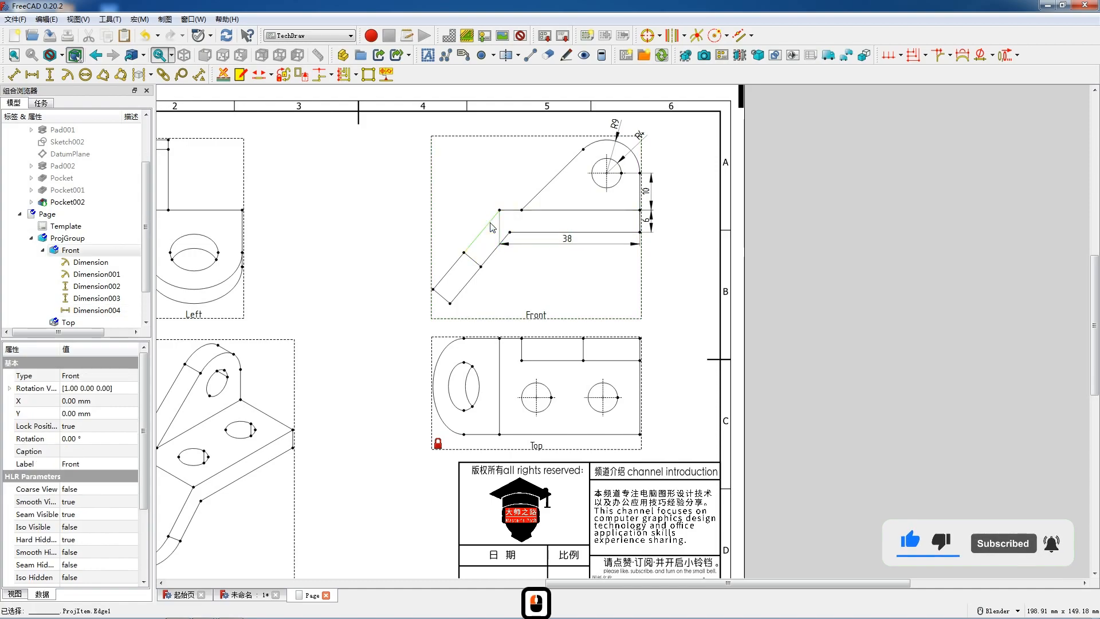
{"action": "key", "text": "shift"}
{"action": "left_click", "coordinate": [14, 74]}
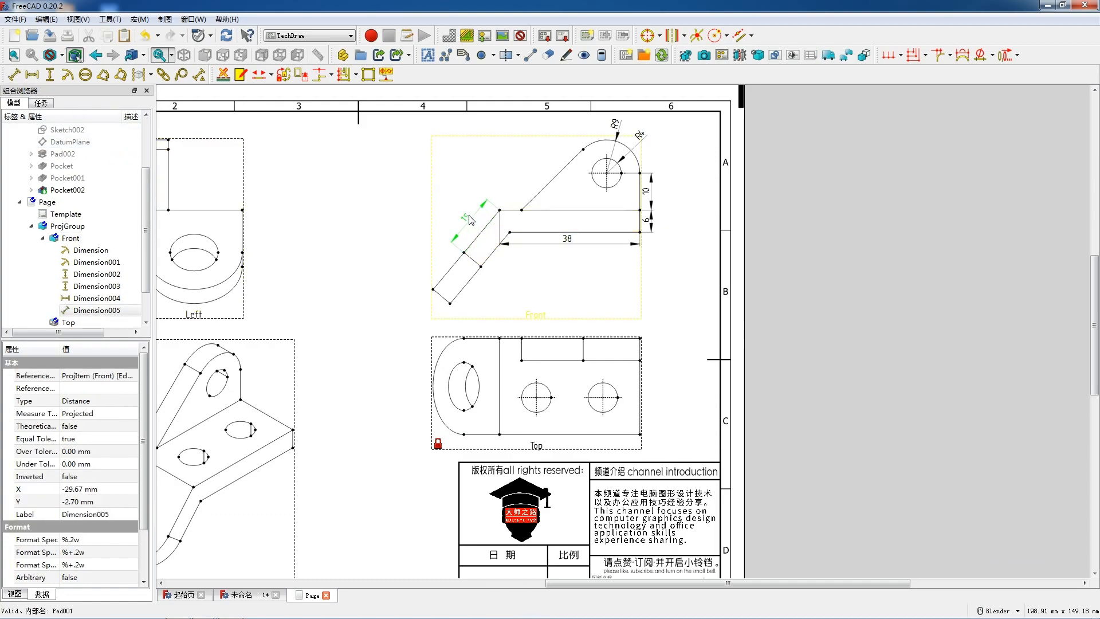
{"action": "left_click", "coordinate": [471, 219]}
{"action": "left_click", "coordinate": [456, 265]}
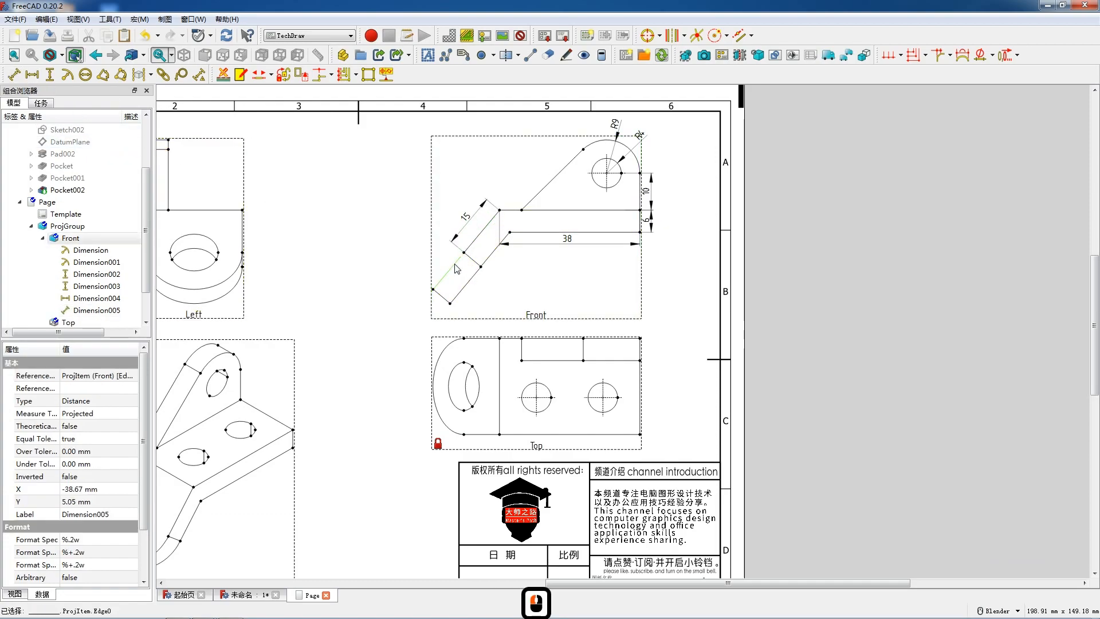
{"action": "key", "text": "shift"}
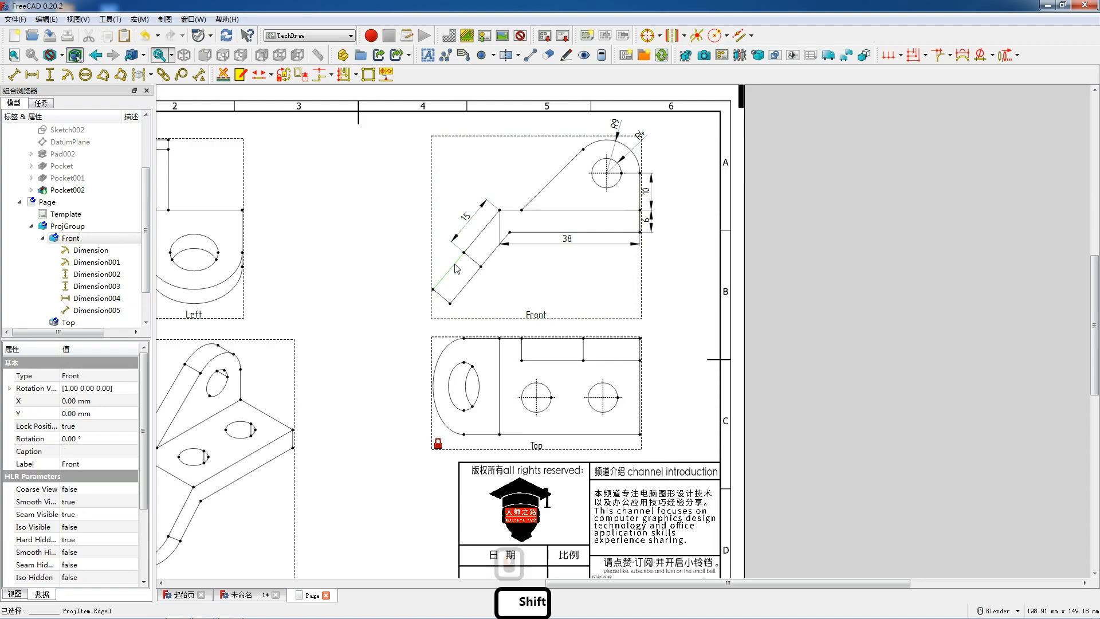
{"action": "left_click", "coordinate": [17, 74]}
{"action": "left_click_drag", "start_coordinate": [450, 275], "coordinate": [454, 261]}
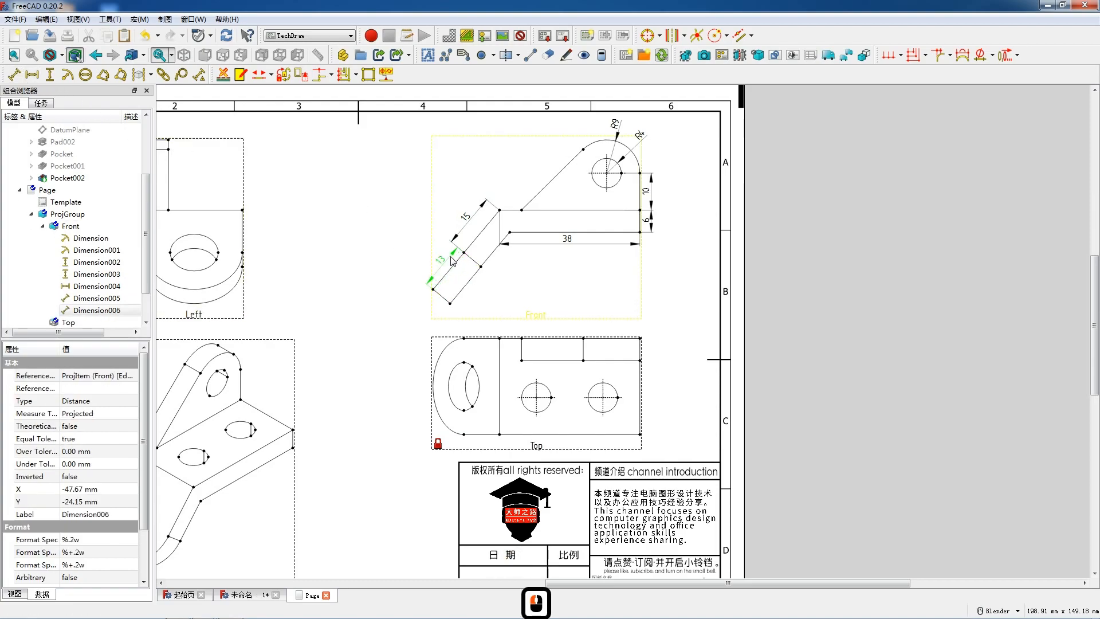
{"action": "left_click_drag", "start_coordinate": [468, 219], "coordinate": [477, 226]}
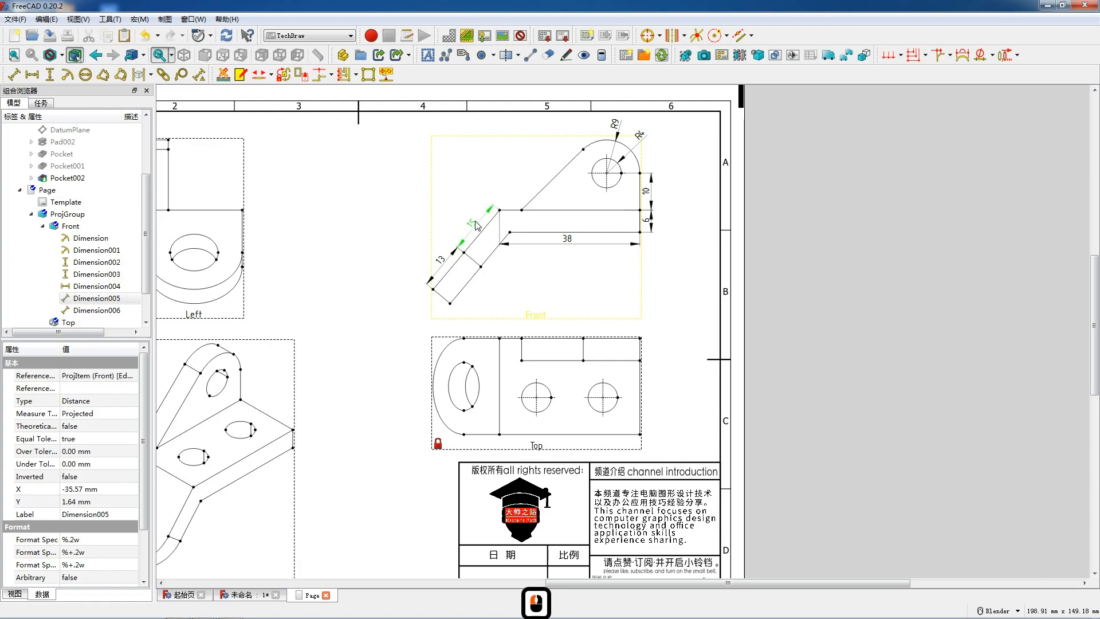
- Add a horizontal dimension between the two bottom corners of the upright in the Front view and place it inside the base plate
{"action": "scroll", "coordinate": [579, 252], "scroll_direction": "down", "scroll_amount": 3}
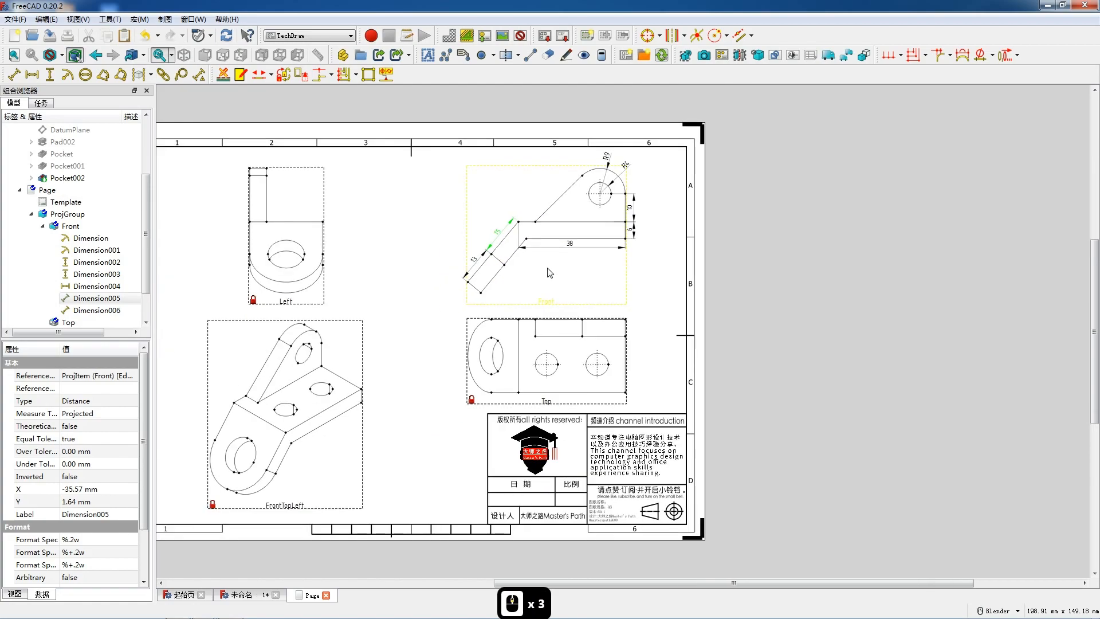
{"action": "right_click", "coordinate": [417, 281]}
{"action": "left_click", "coordinate": [387, 255]}
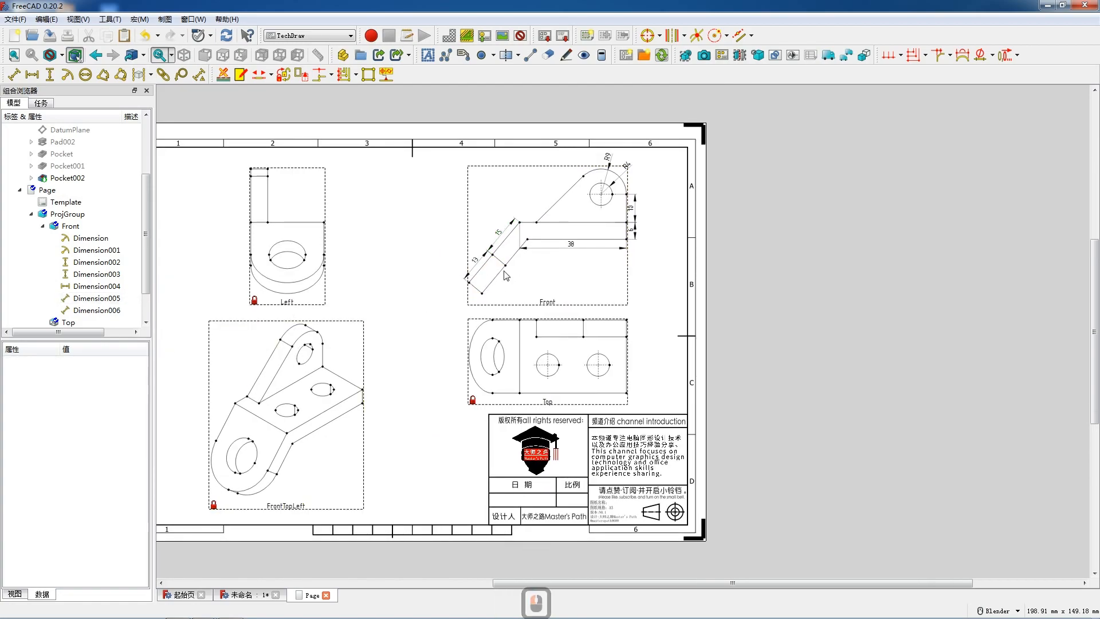
{"action": "left_click", "coordinate": [546, 303]}
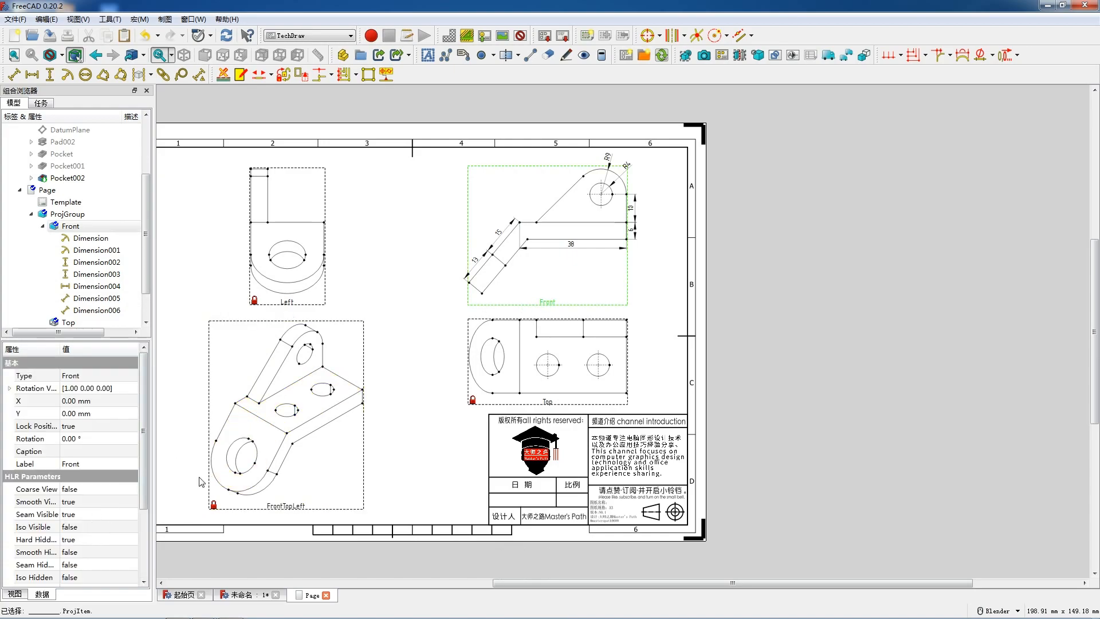
{"action": "scroll", "coordinate": [549, 224], "scroll_direction": "up", "scroll_amount": 5}
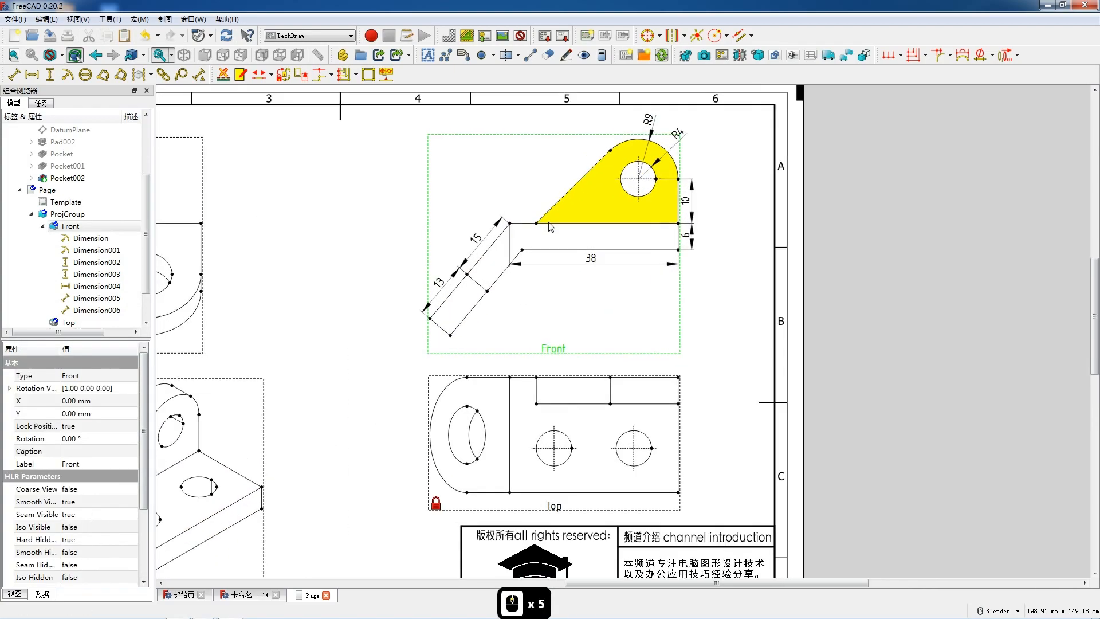
{"action": "left_click", "coordinate": [536, 223]}
{"action": "left_click", "coordinate": [538, 228]}
{"action": "left_click", "coordinate": [537, 224]}
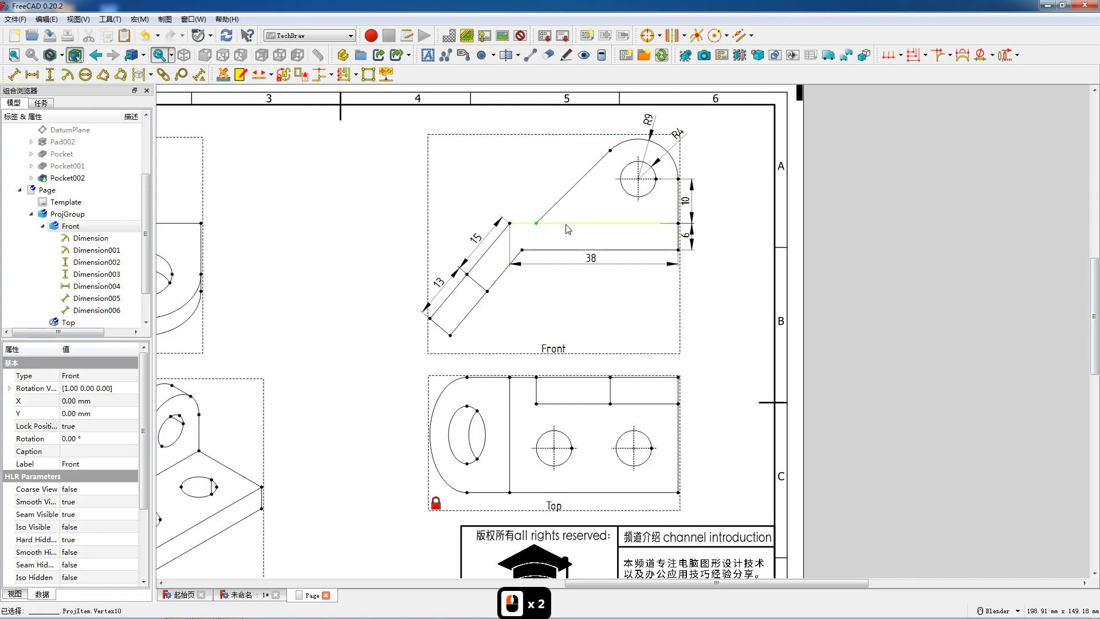
{"action": "left_click", "coordinate": [678, 224], "text": "ctrl"}
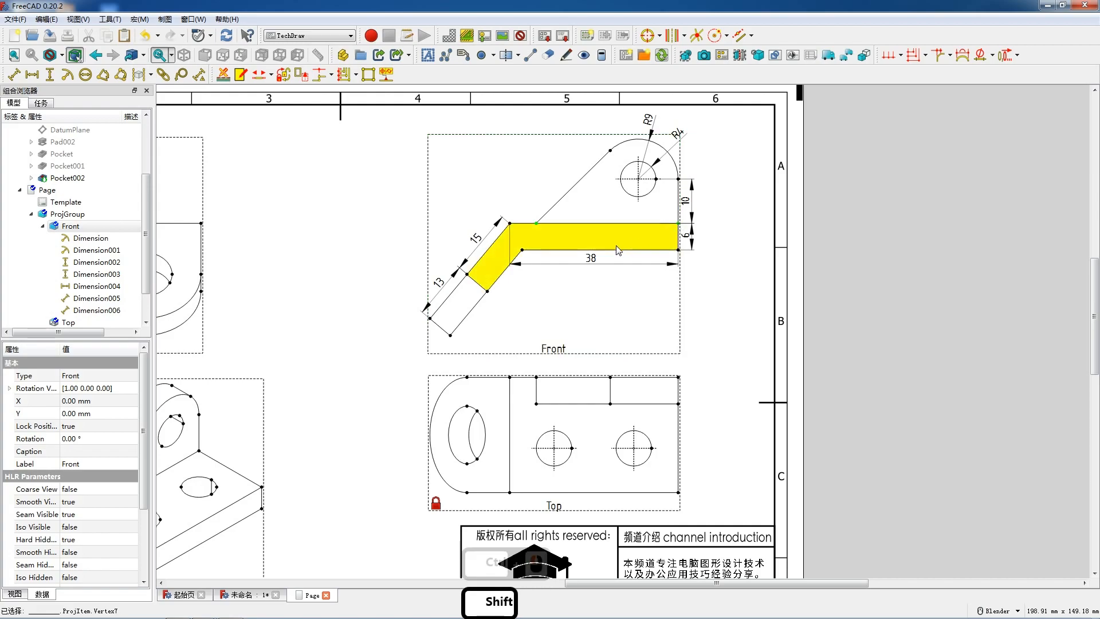
{"action": "key", "text": "shift+h"}
{"action": "left_click_drag", "start_coordinate": [613, 227], "coordinate": [613, 233]}
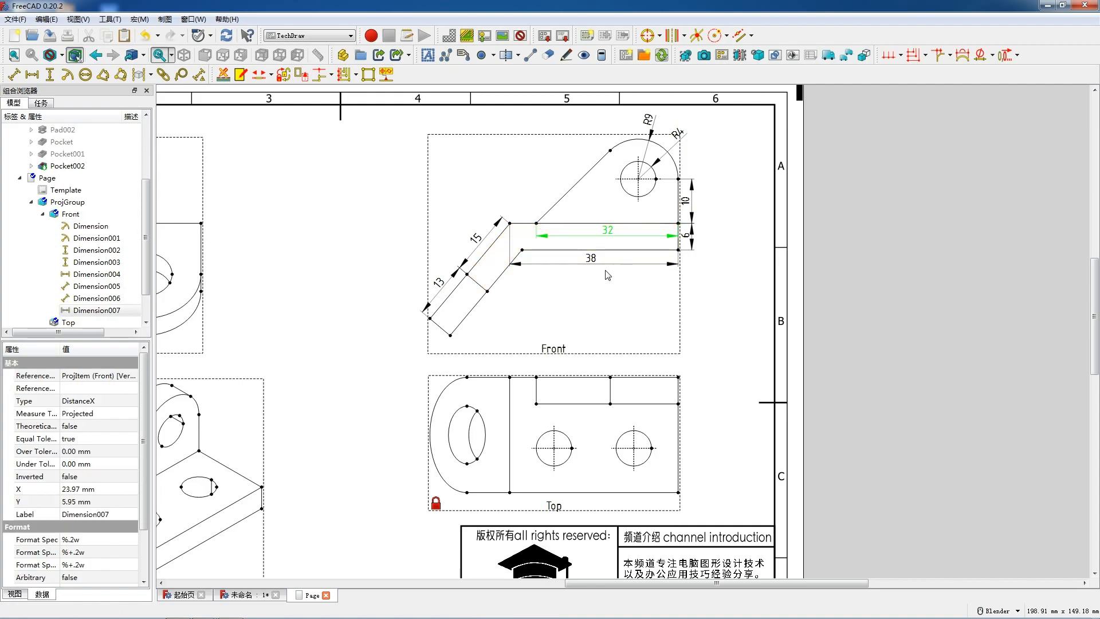
- Dimension the thickness of the angled flange along its lower end edge and place the dimension just outside it
{"action": "left_click", "coordinate": [442, 342]}
{"action": "left_click", "coordinate": [22, 76]}
{"action": "left_click", "coordinate": [436, 330]}
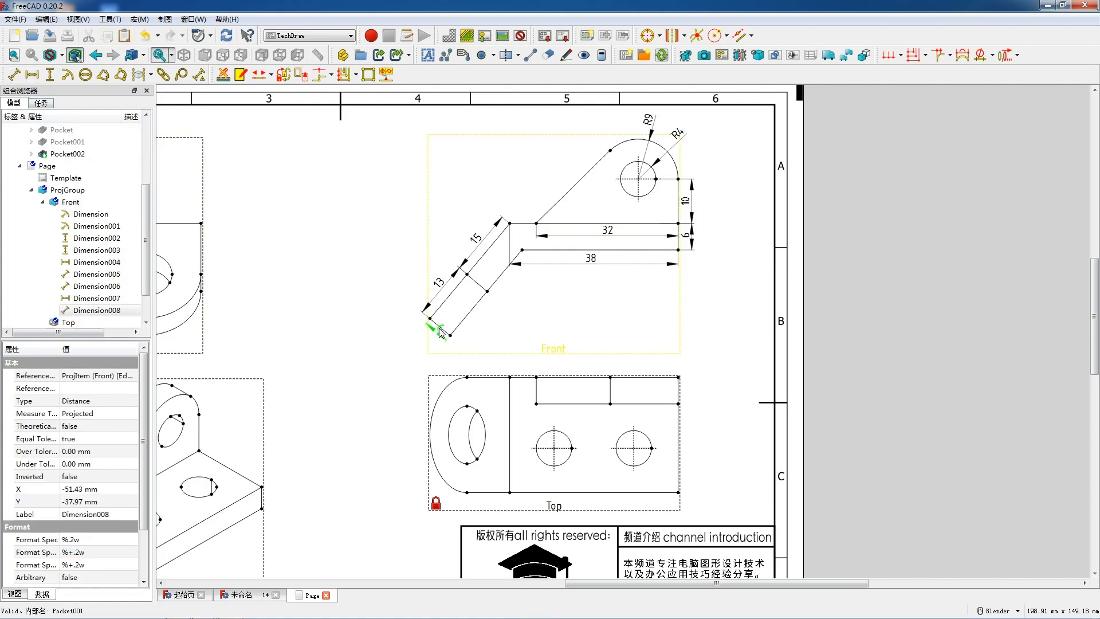
{"action": "left_click_drag", "start_coordinate": [435, 338], "coordinate": [435, 338]}
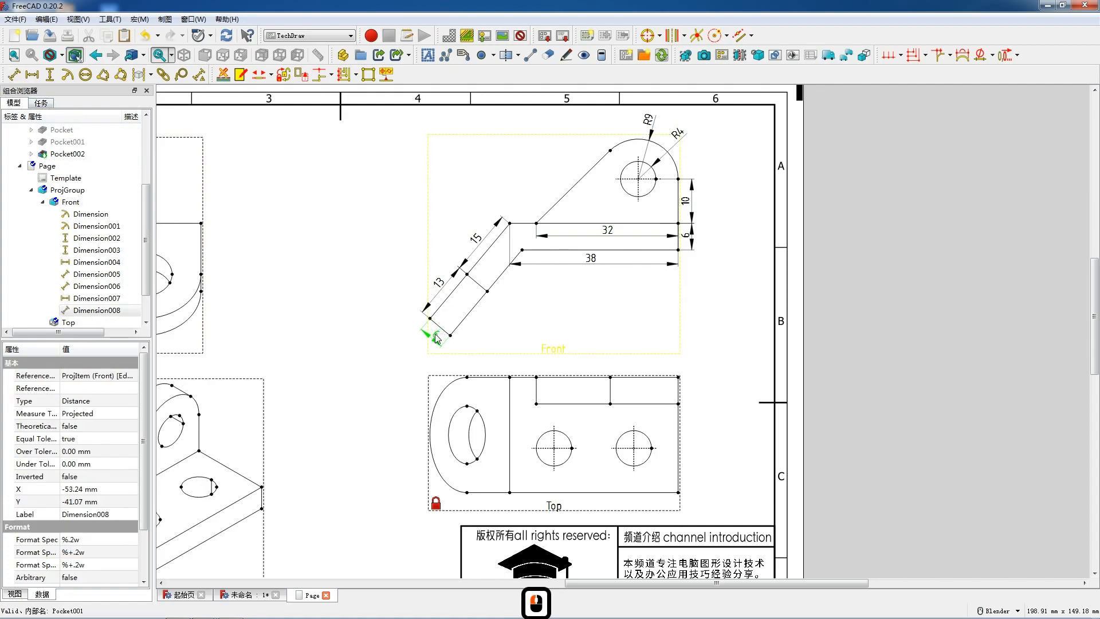
- Add a radius dimension to the right-hand round hole in the Top view and place it below and right of the hole
{"action": "scroll", "coordinate": [543, 260], "scroll_direction": "down", "scroll_amount": 4}
{"action": "scroll", "coordinate": [525, 356], "scroll_direction": "up", "scroll_amount": 4}
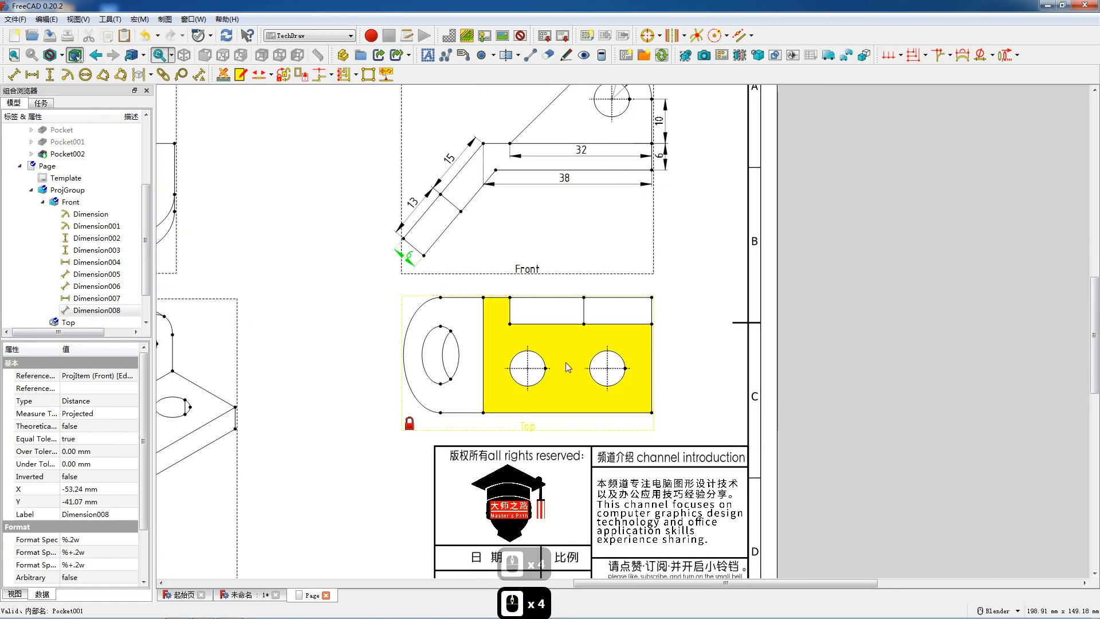
{"action": "left_click", "coordinate": [525, 357]}
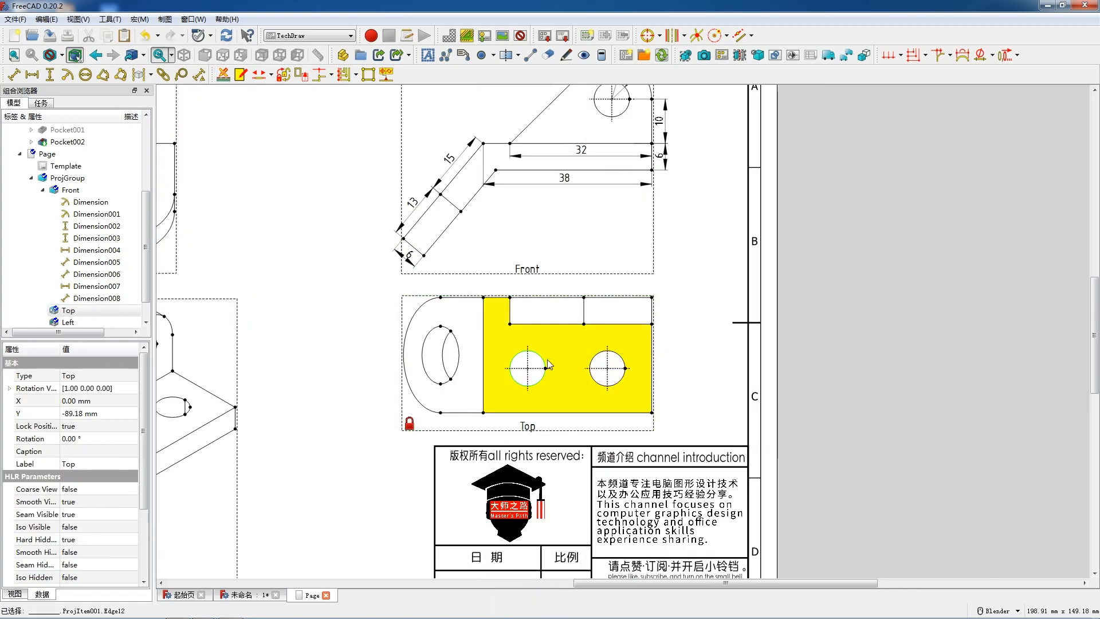
{"action": "left_click", "coordinate": [624, 381]}
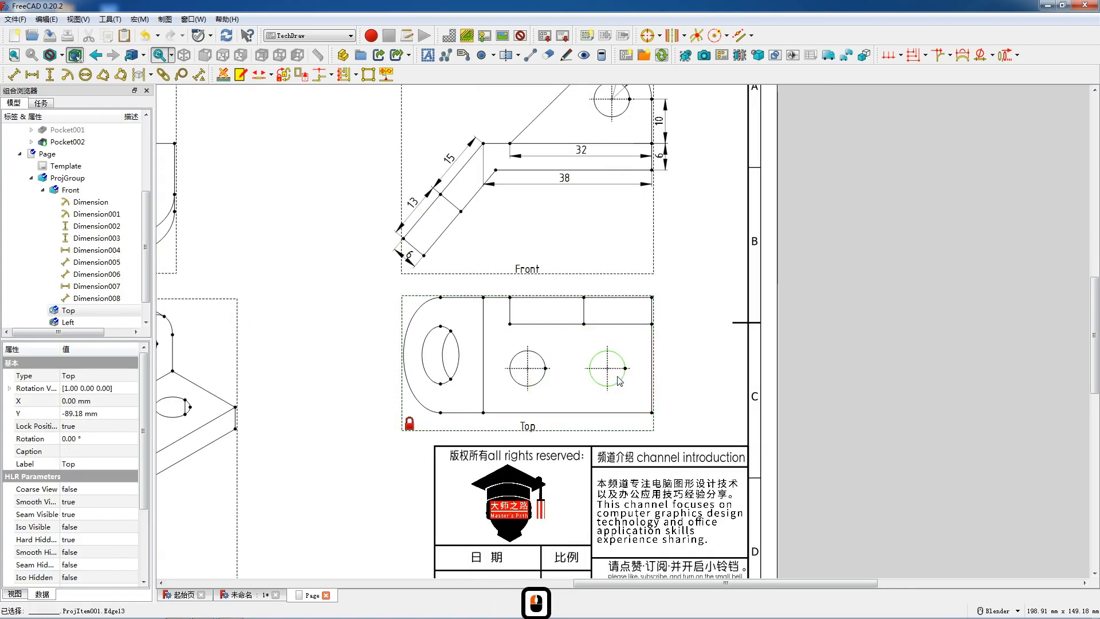
{"action": "left_click", "coordinate": [67, 75]}
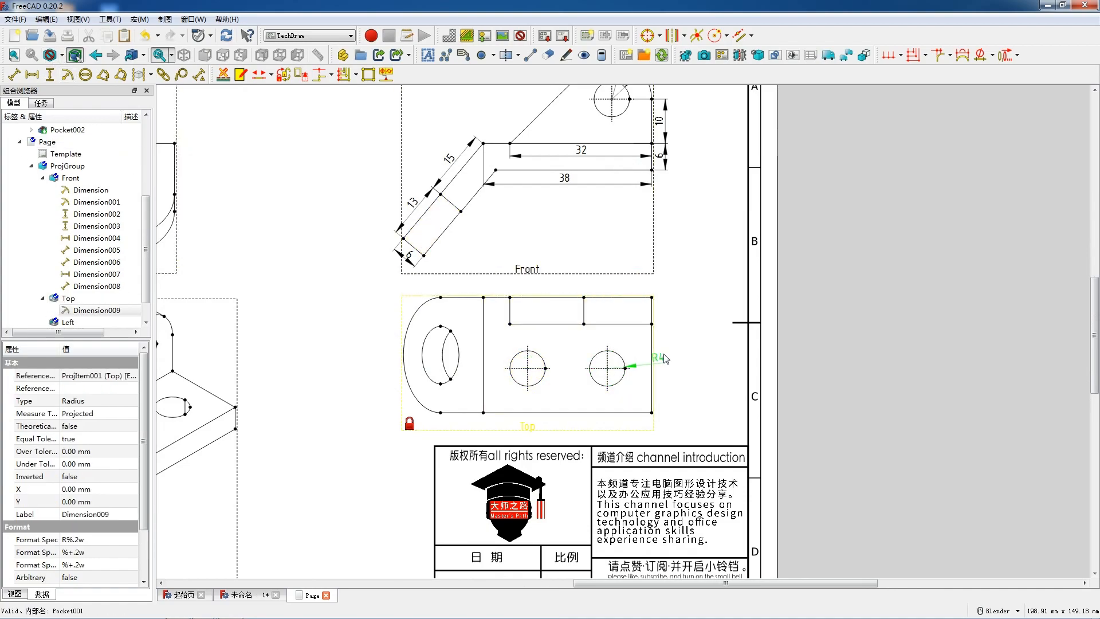
{"action": "left_click", "coordinate": [667, 334]}
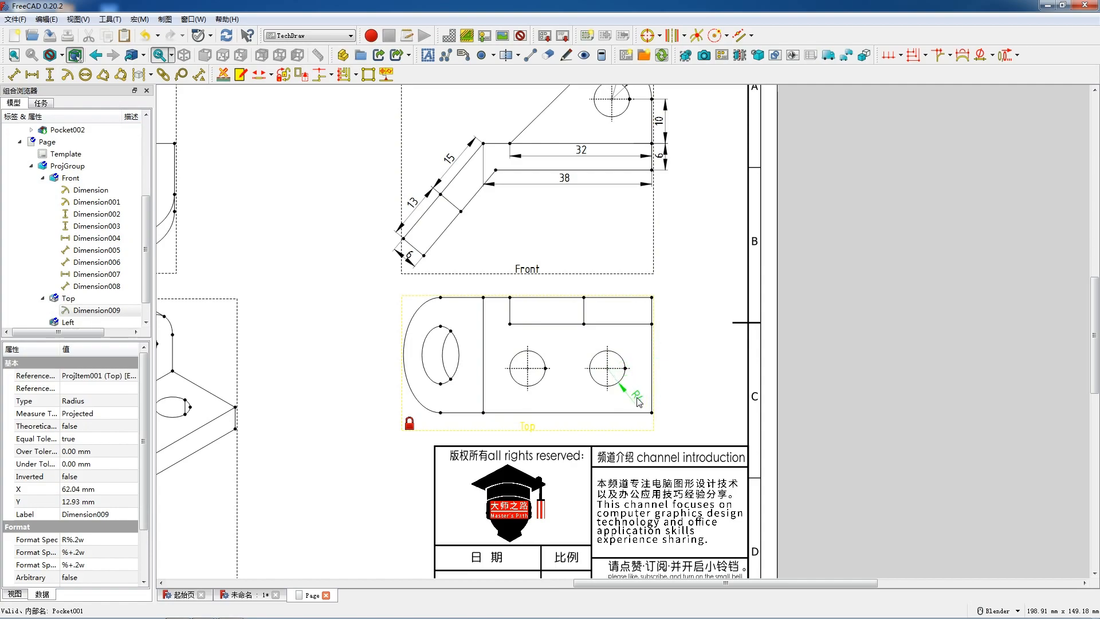
- Add vertical dimensions for the upright's thickness and the base plate's full width in the Top view, staggered outside the right edge
{"action": "left_click", "coordinate": [657, 315]}
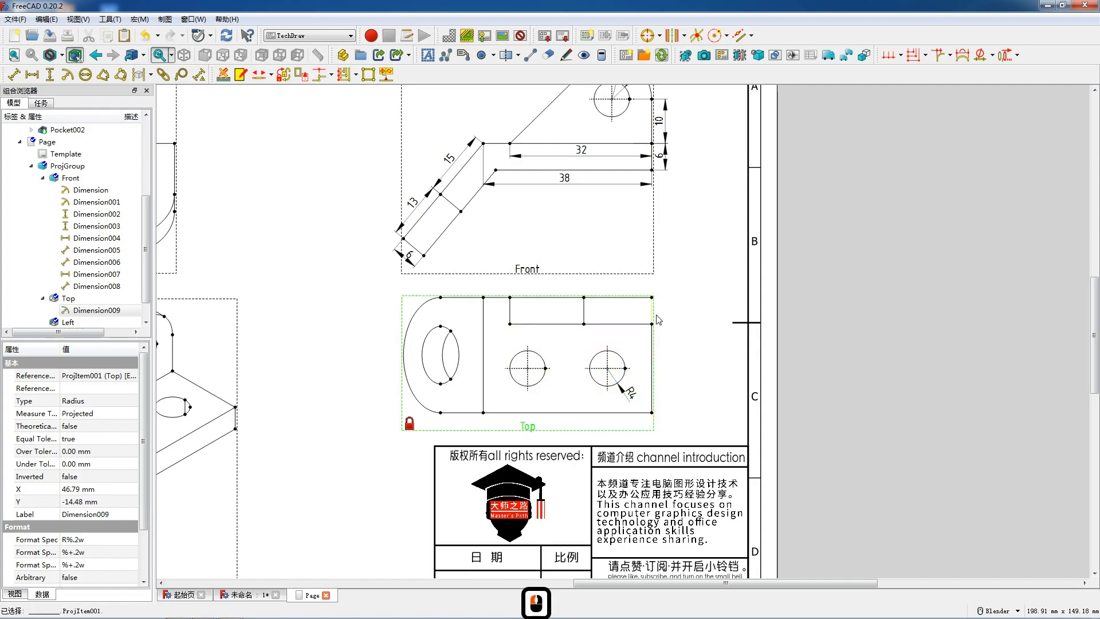
{"action": "key", "text": "shift+v"}
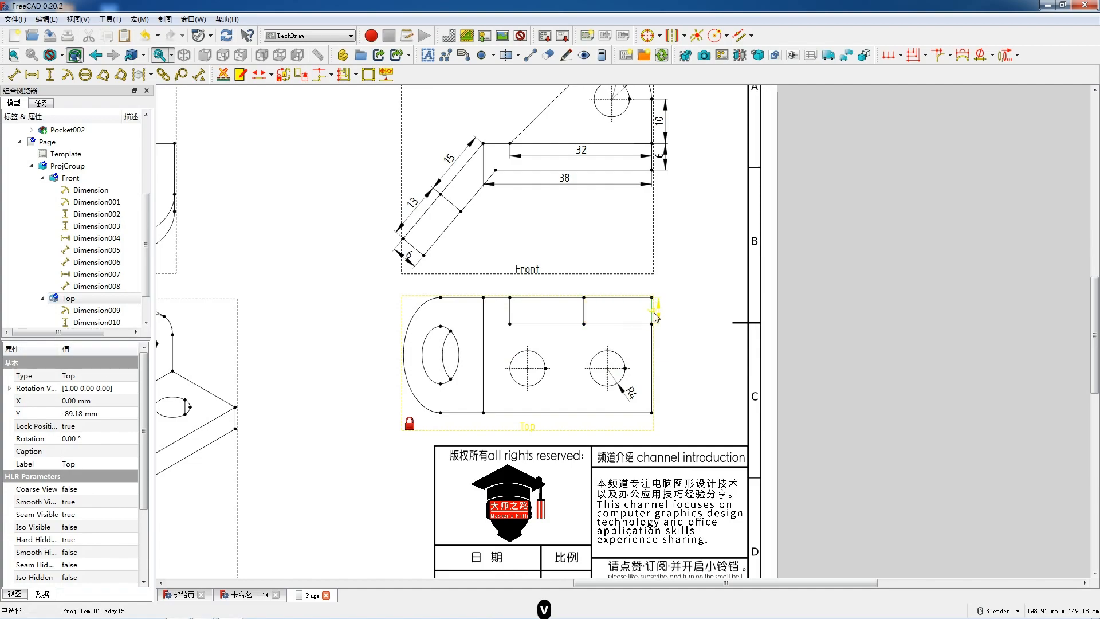
{"action": "left_click_drag", "start_coordinate": [654, 310], "coordinate": [660, 312]}
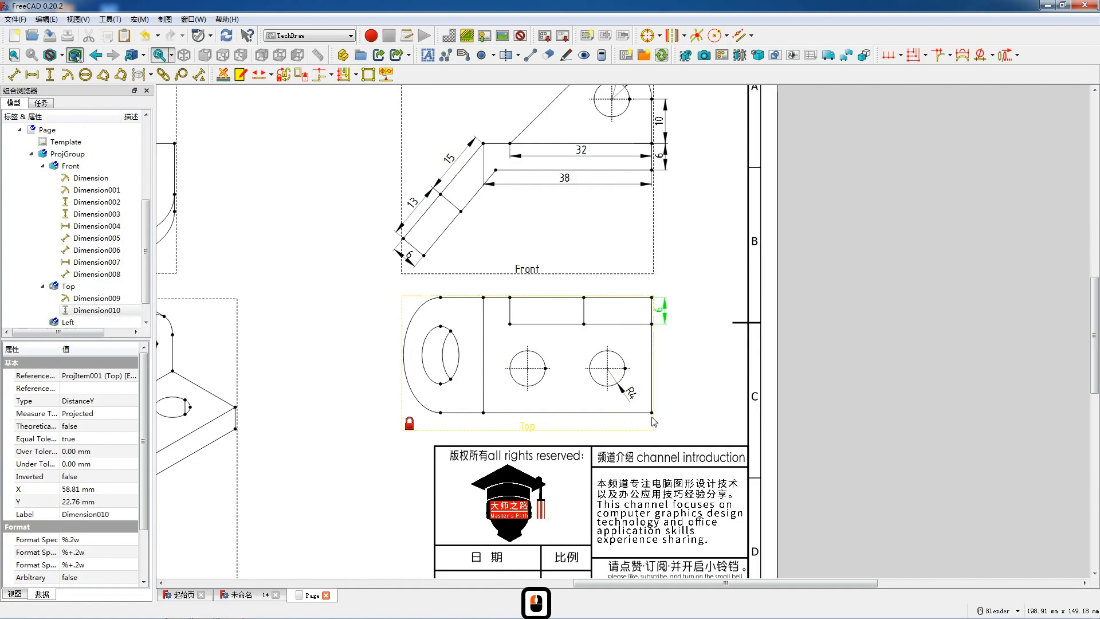
{"action": "left_click", "coordinate": [652, 412]}
{"action": "left_click", "coordinate": [652, 297], "text": "ctrl"}
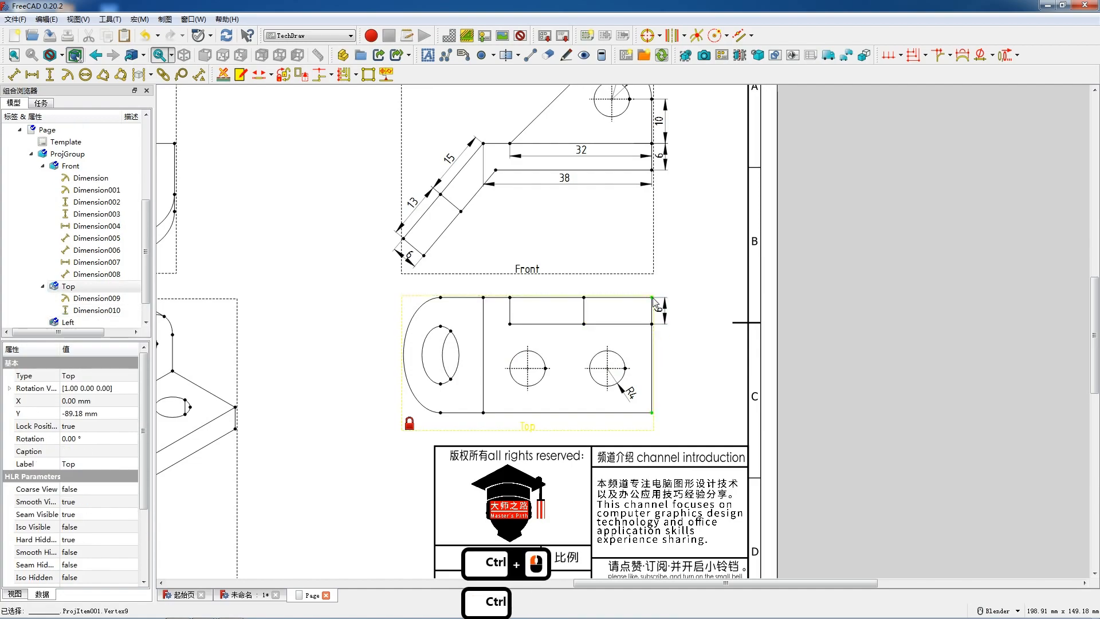
{"action": "key", "text": "shift+v"}
{"action": "left_click_drag", "start_coordinate": [660, 352], "coordinate": [676, 355]}
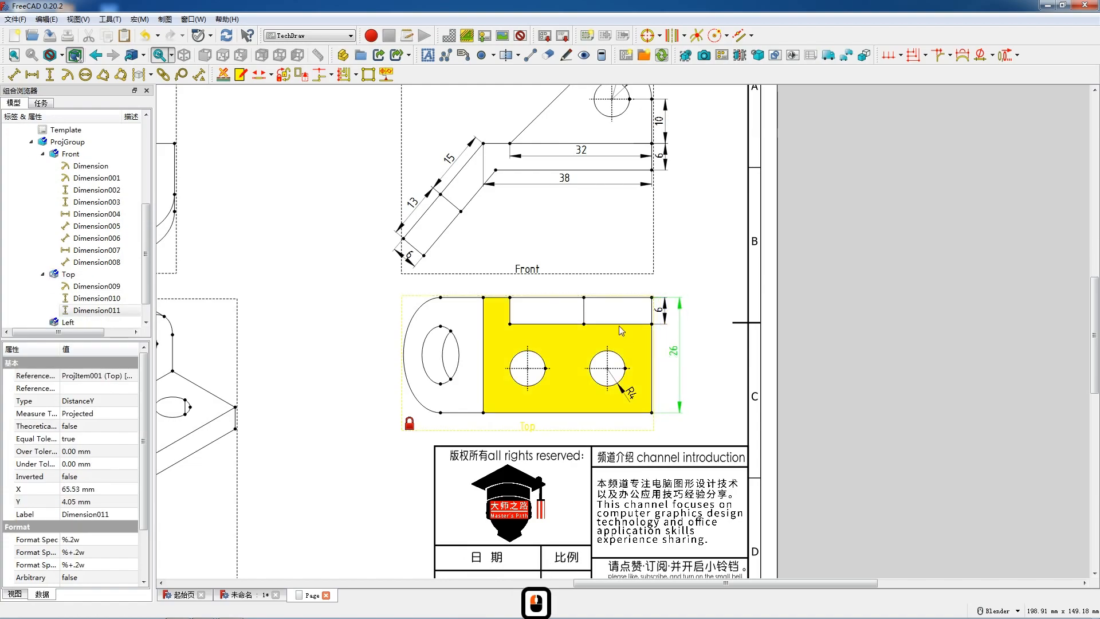
- Add horizontal dimensions for the upright's full length and the base plate's lower edge in the Top view, placing both inside the plate
{"action": "left_click", "coordinate": [510, 325]}
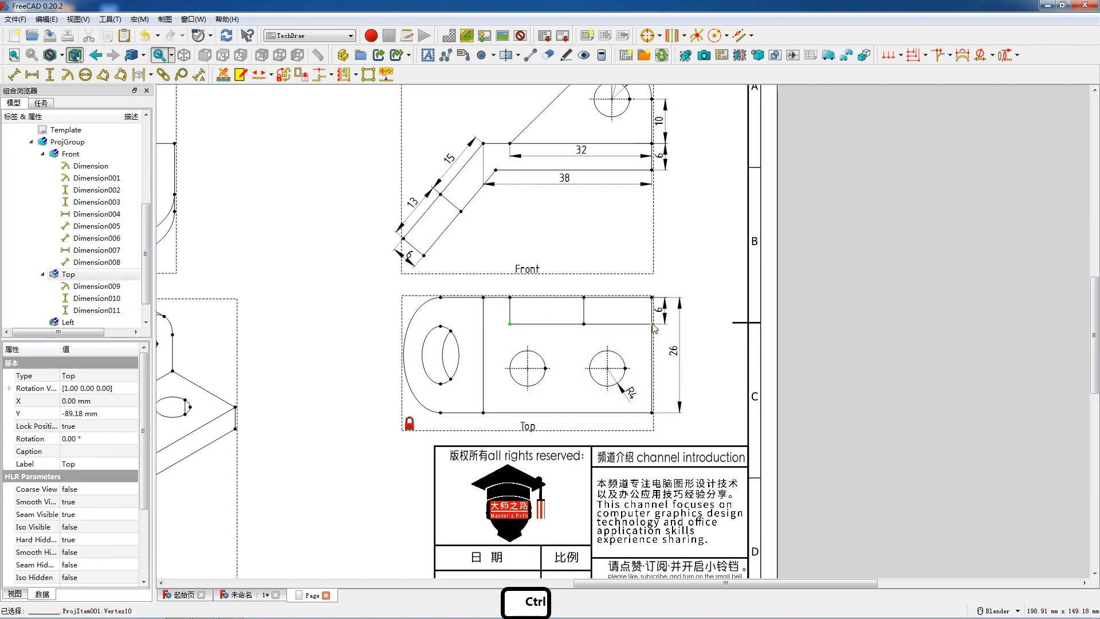
{"action": "left_click", "coordinate": [652, 324], "text": "ctrl"}
{"action": "key", "text": "shift+h"}
{"action": "left_click_drag", "start_coordinate": [583, 325], "coordinate": [586, 334]}
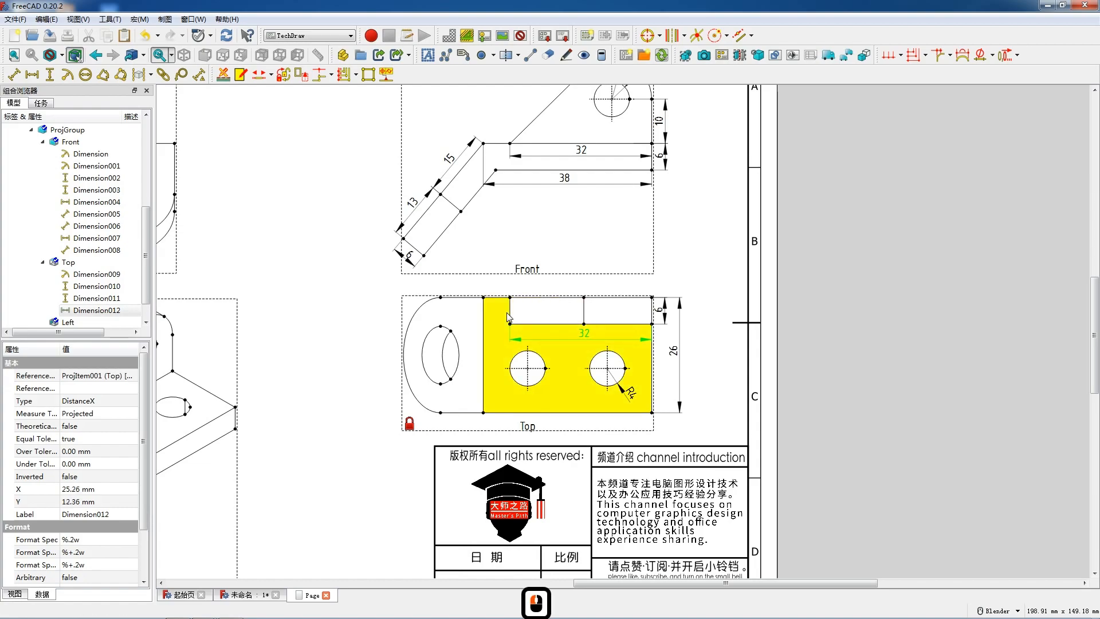
{"action": "left_click", "coordinate": [526, 414]}
{"action": "key", "text": "shift+h"}
{"action": "left_click_drag", "start_coordinate": [568, 420], "coordinate": [565, 404]}
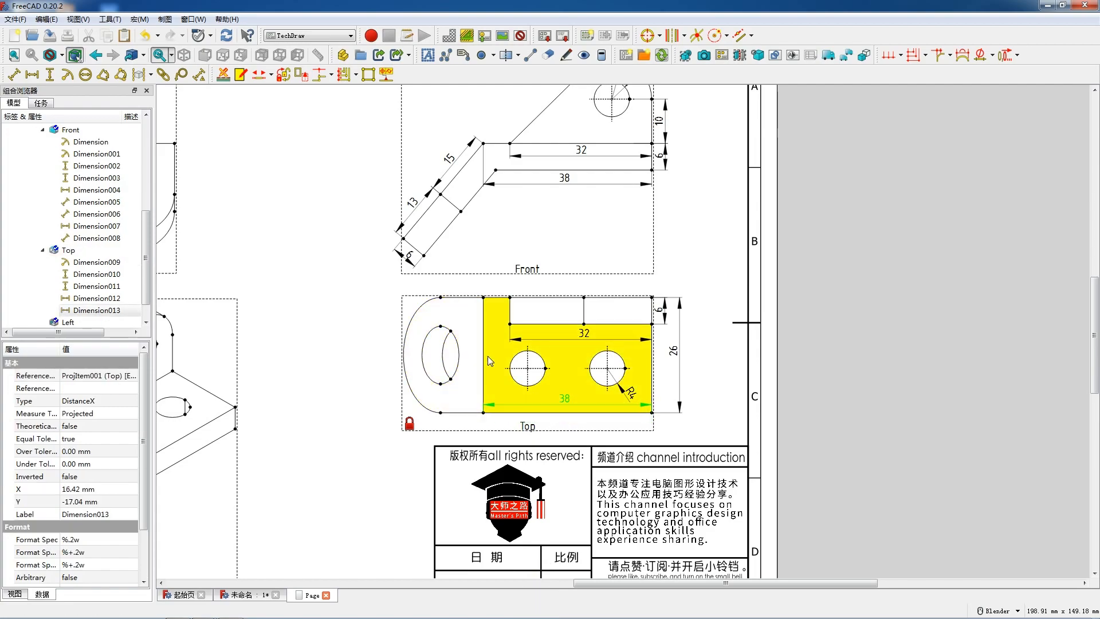
- Dimension the horizontal spacing between the two round holes' vertical centerlines below them, and move the base plate's length dimension below its lower edge
{"action": "scroll", "coordinate": [614, 316], "scroll_direction": "down", "scroll_amount": 4}
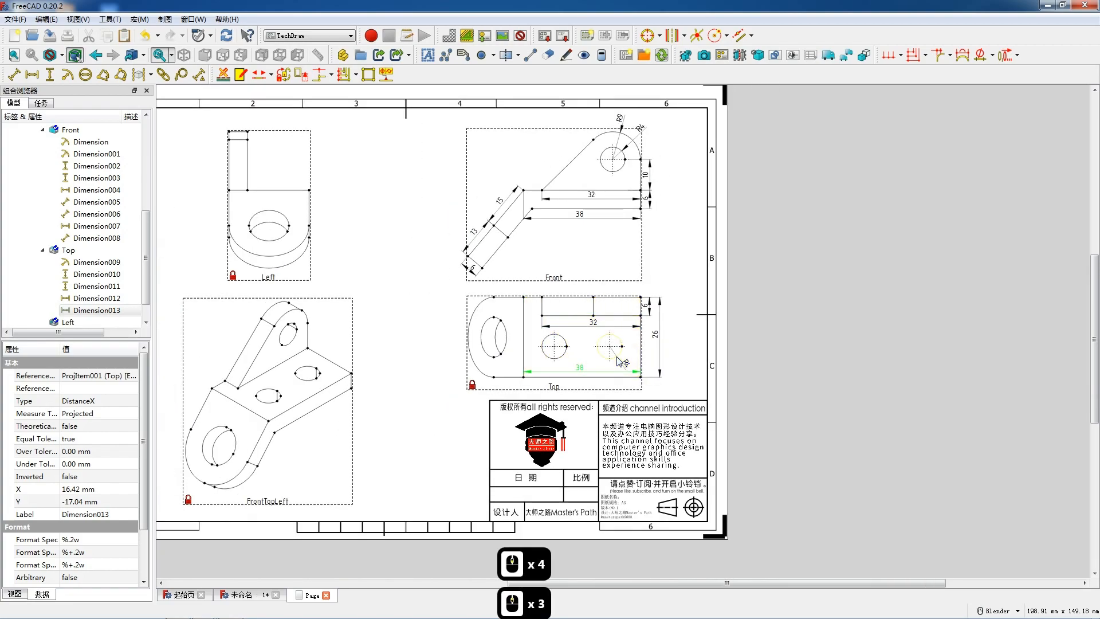
{"action": "scroll", "coordinate": [619, 361], "scroll_direction": "up", "scroll_amount": 7}
{"action": "left_click", "coordinate": [627, 367]}
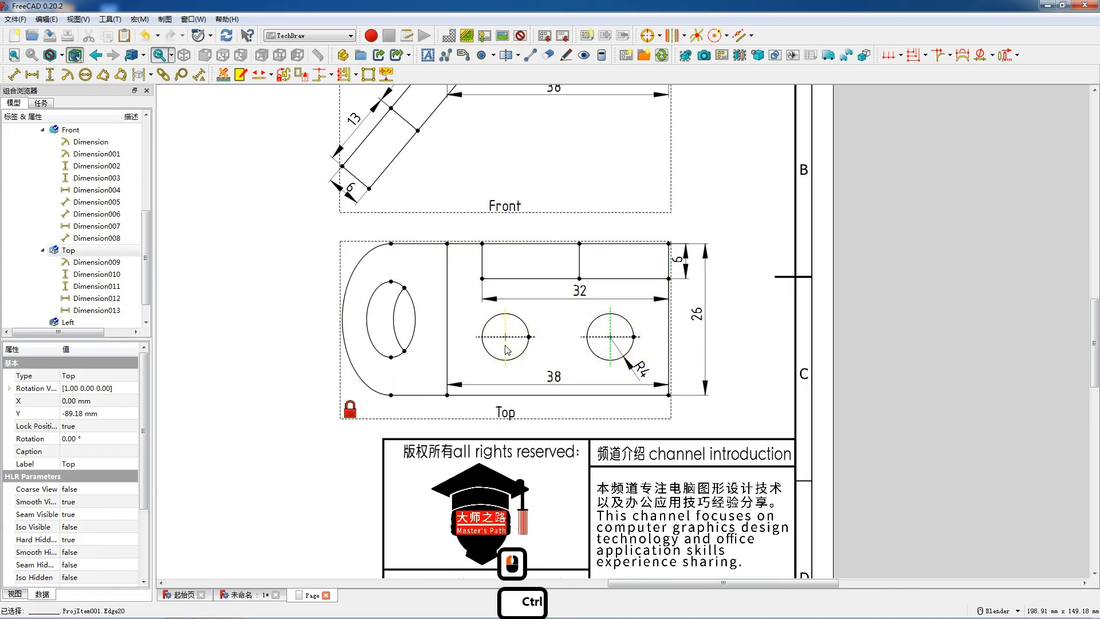
{"action": "left_click", "coordinate": [512, 351], "text": "ctrl"}
{"action": "key", "text": "shift+h"}
{"action": "left_click_drag", "start_coordinate": [559, 313], "coordinate": [558, 405]}
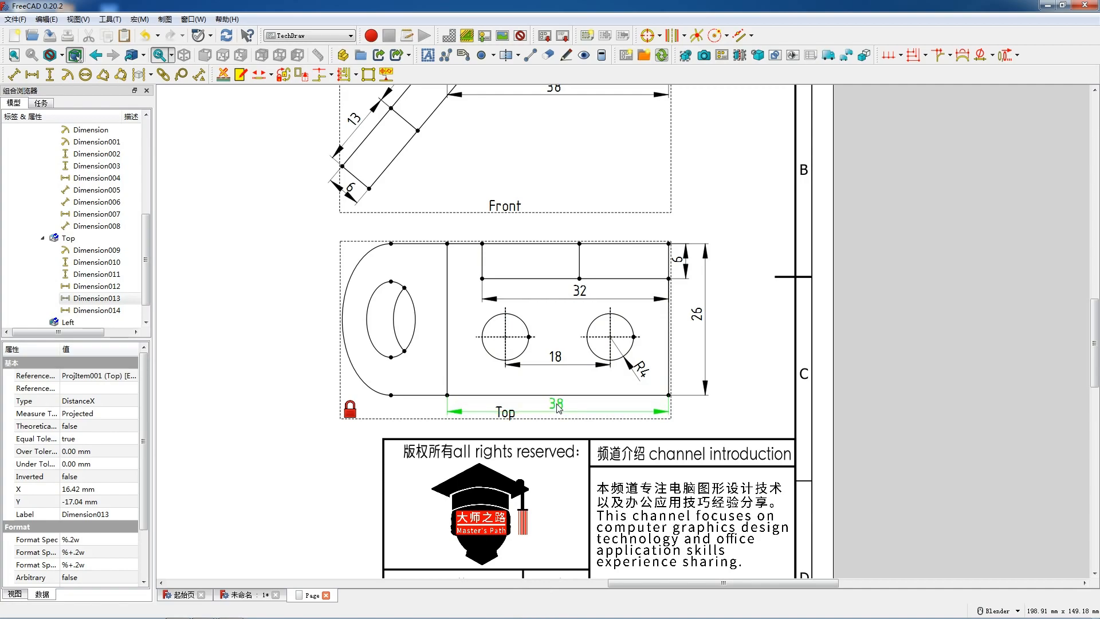
{"action": "left_click_drag", "start_coordinate": [555, 365], "coordinate": [555, 372]}
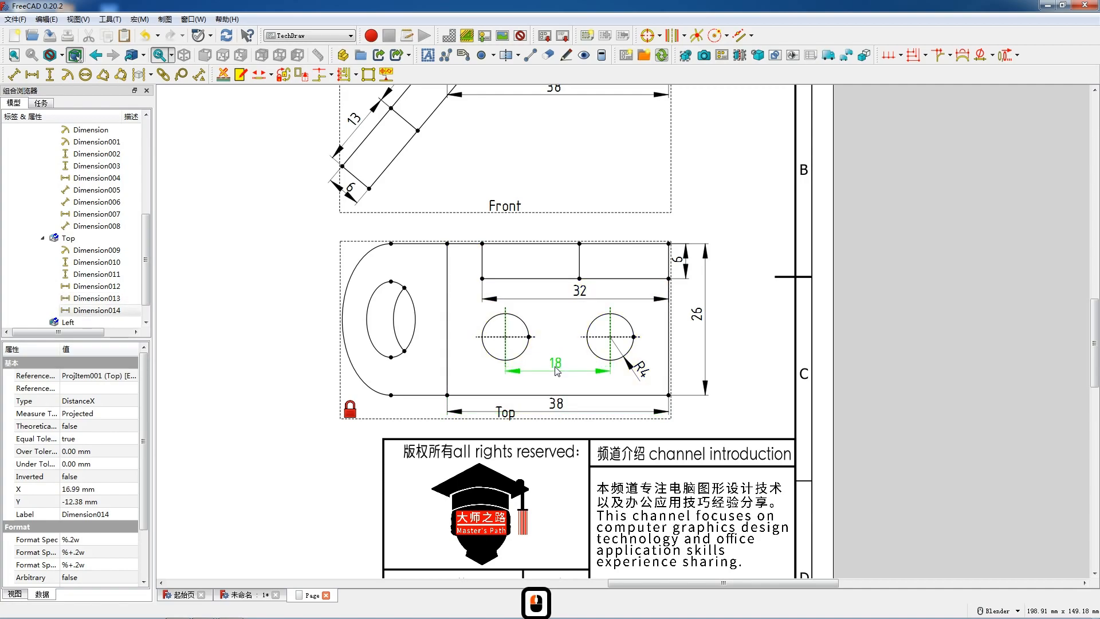
- Add a vertical dimension from the right-hand hole's horizontal centerline to the base plate's lower edge and place it outside the right edge
{"action": "left_click", "coordinate": [629, 338]}
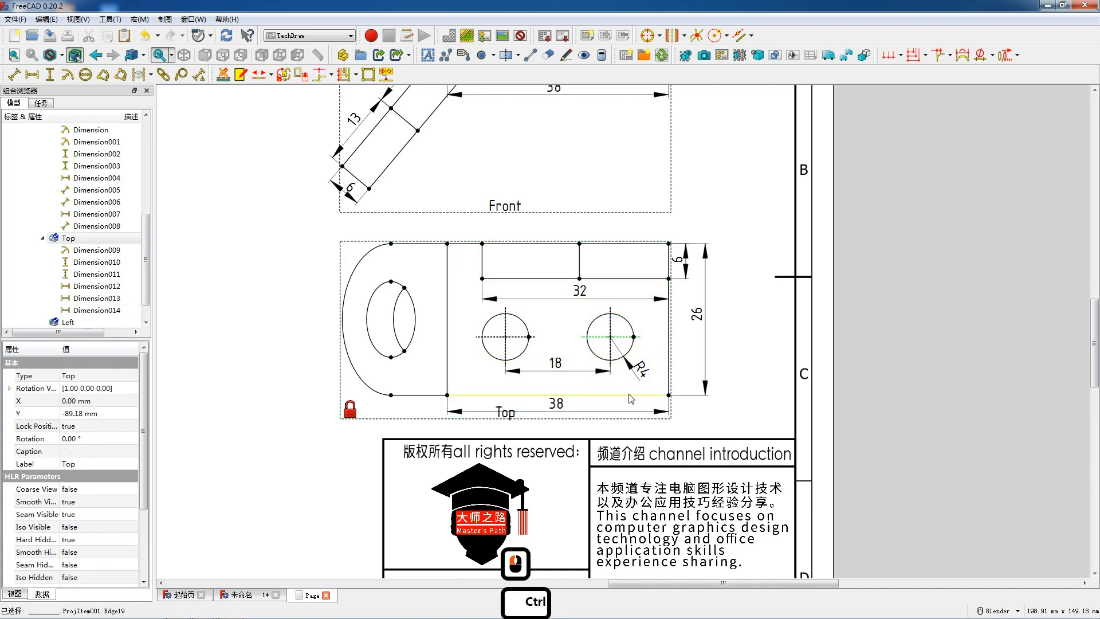
{"action": "left_click", "coordinate": [630, 395], "text": "ctrl"}
{"action": "key", "text": "shift+v"}
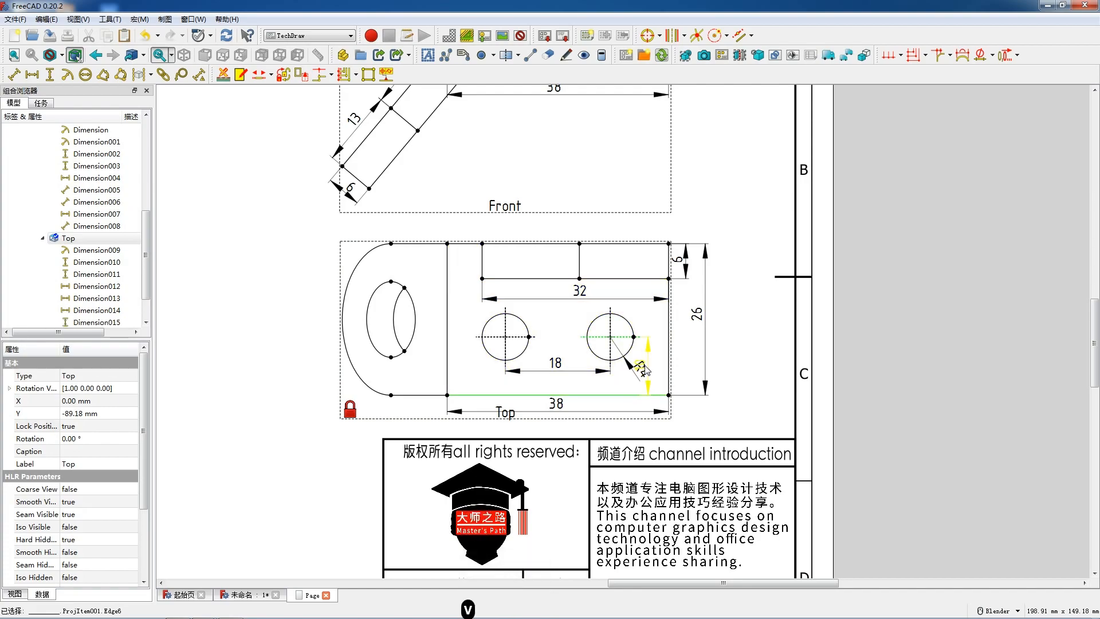
{"action": "left_click_drag", "start_coordinate": [642, 369], "coordinate": [681, 366]}
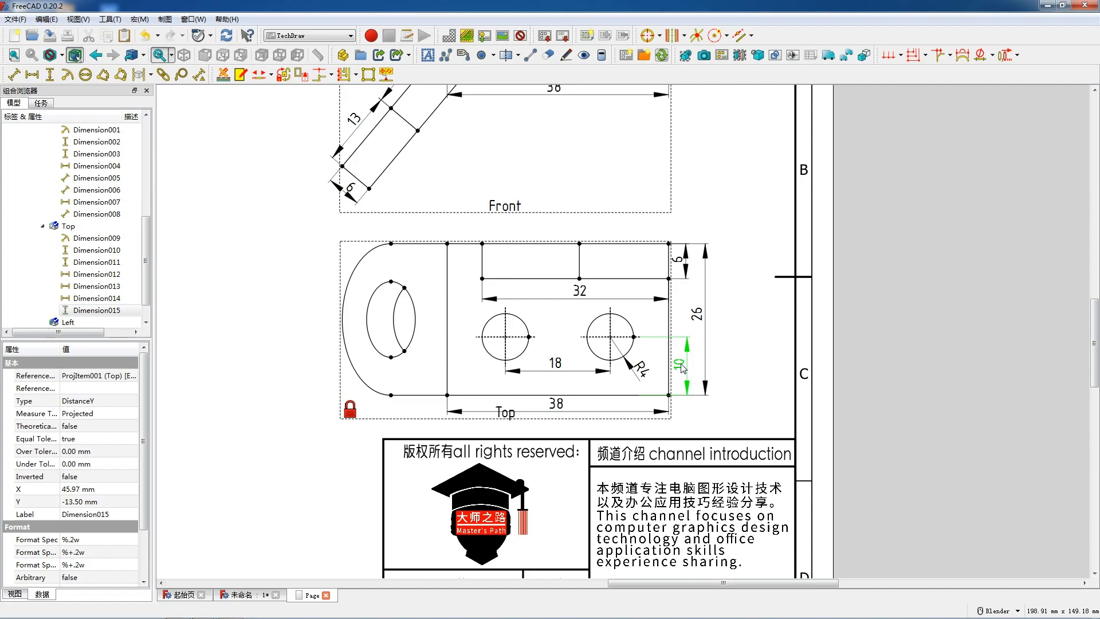
{"action": "left_click", "coordinate": [681, 367]}
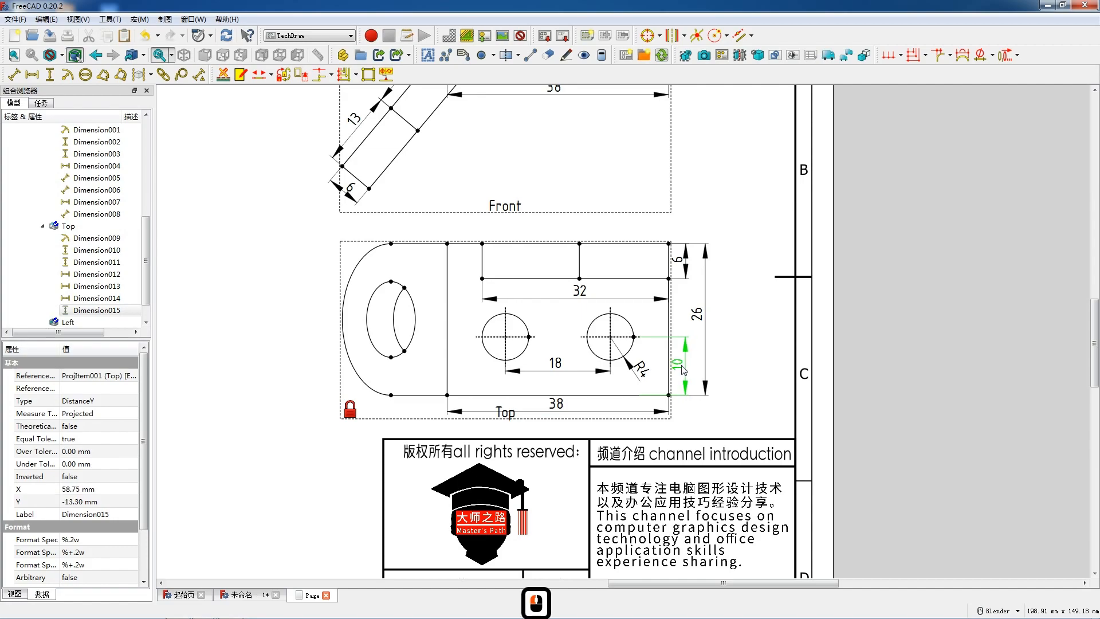
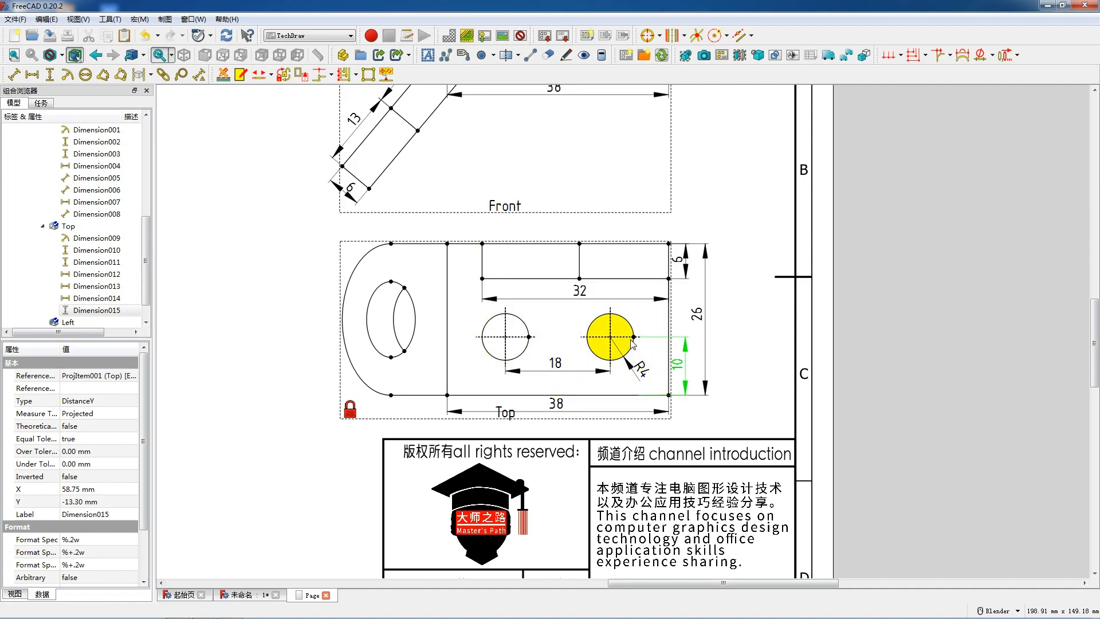
- Add a horizontal dimension from the right-hand hole's vertical centerline to the base plate's right edge in the Top view, placing it above the hole
{"action": "left_click", "coordinate": [609, 346]}
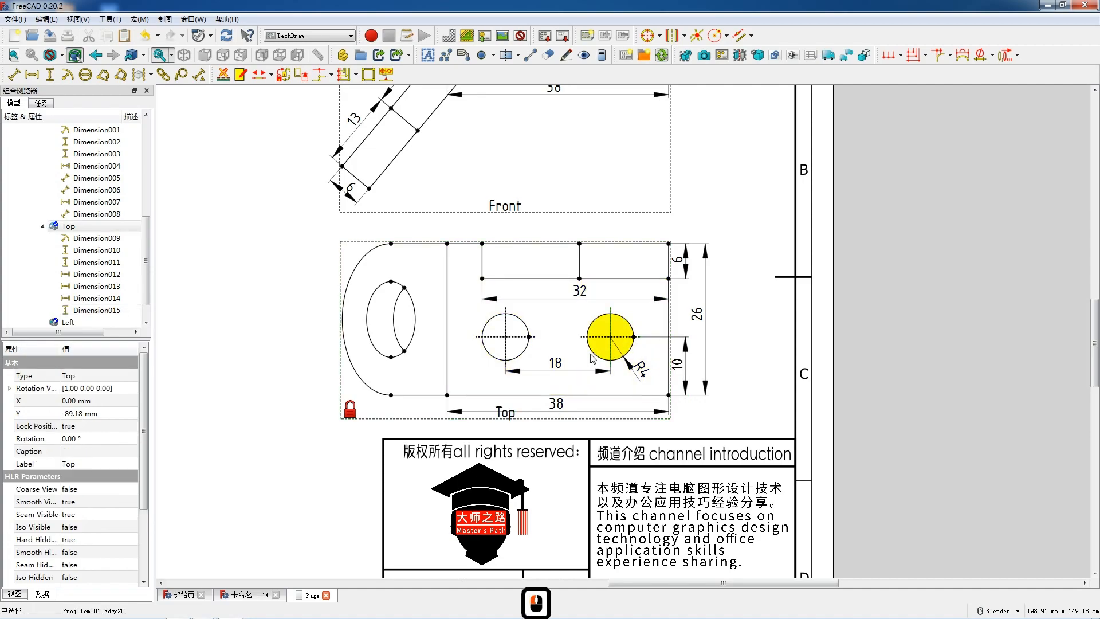
{"action": "left_click", "coordinate": [669, 375], "text": "ctrl"}
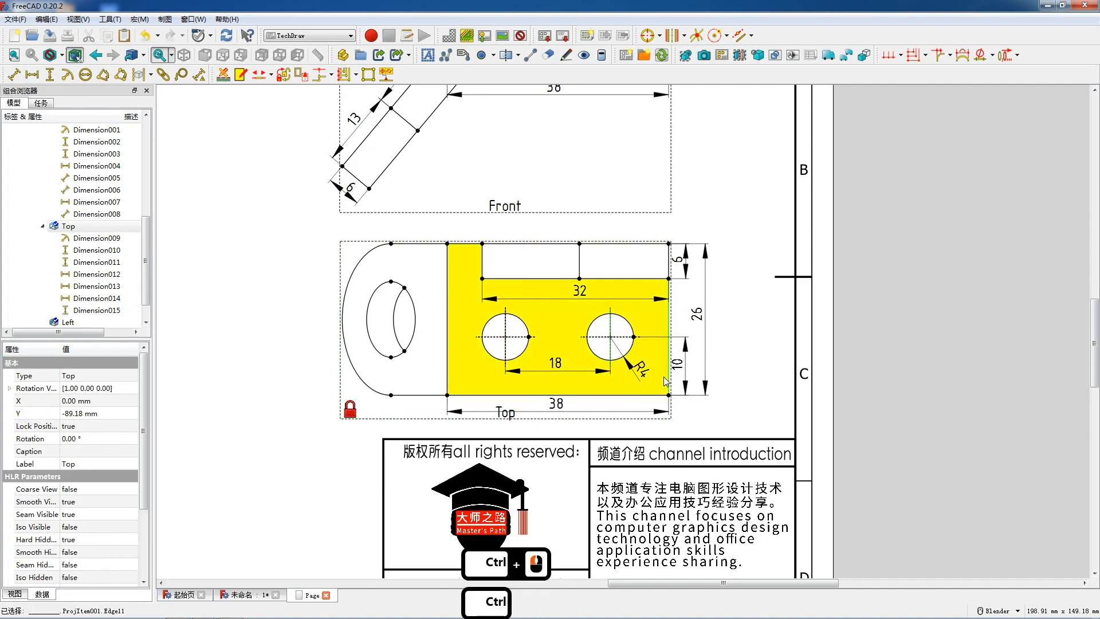
{"action": "key", "text": "shift+h"}
{"action": "left_click_drag", "start_coordinate": [641, 308], "coordinate": [647, 405]}
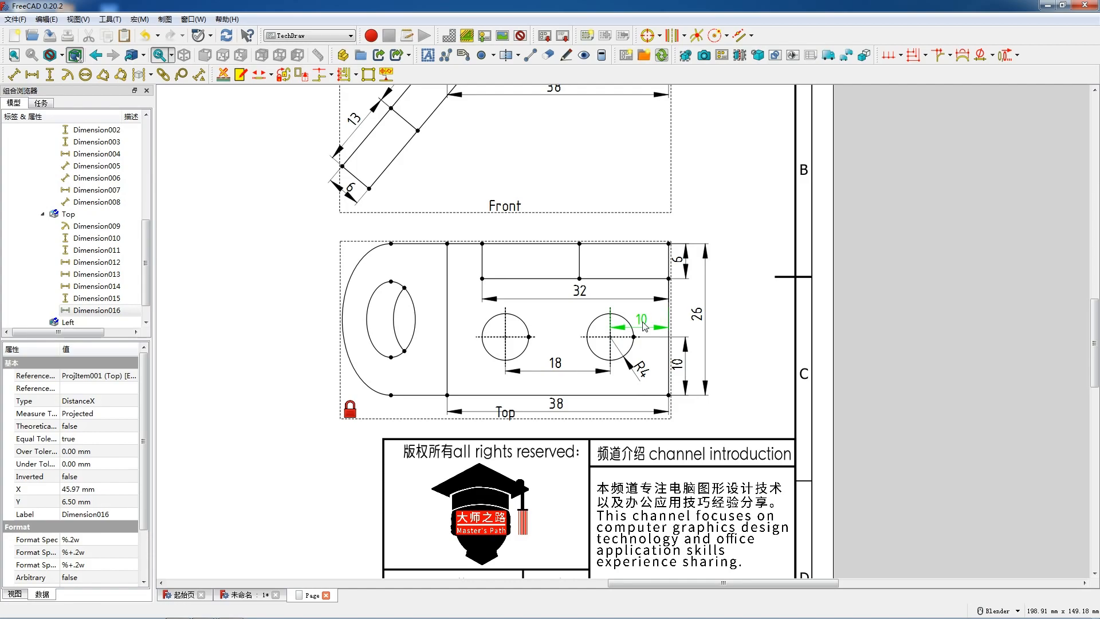
{"action": "scroll", "coordinate": [451, 367], "scroll_direction": "down", "scroll_amount": 7}
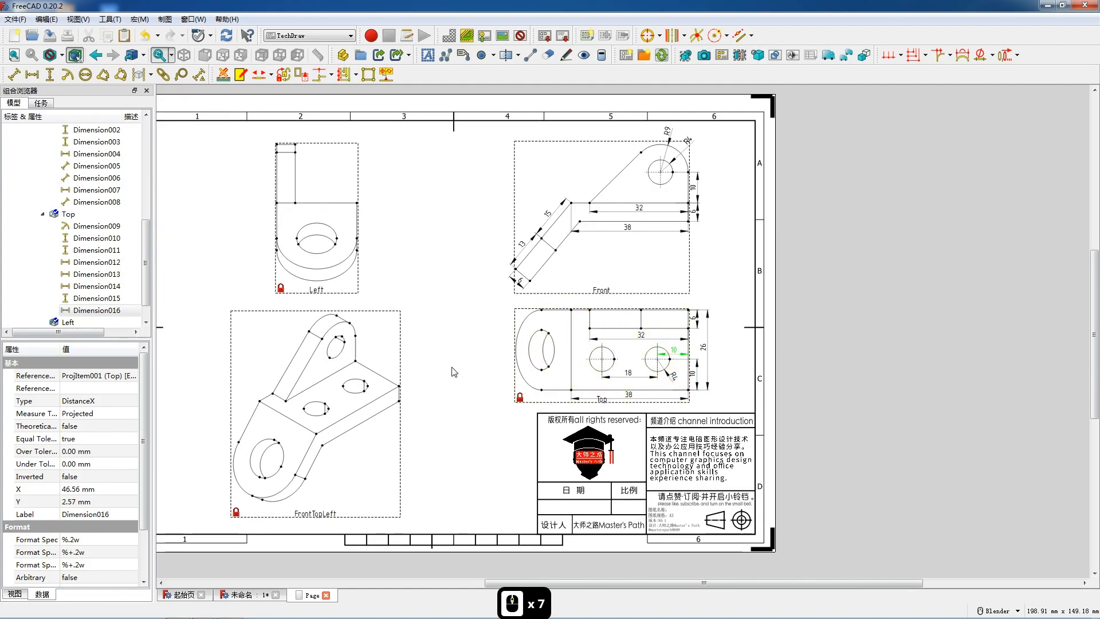
{"action": "left_click", "coordinate": [452, 367]}
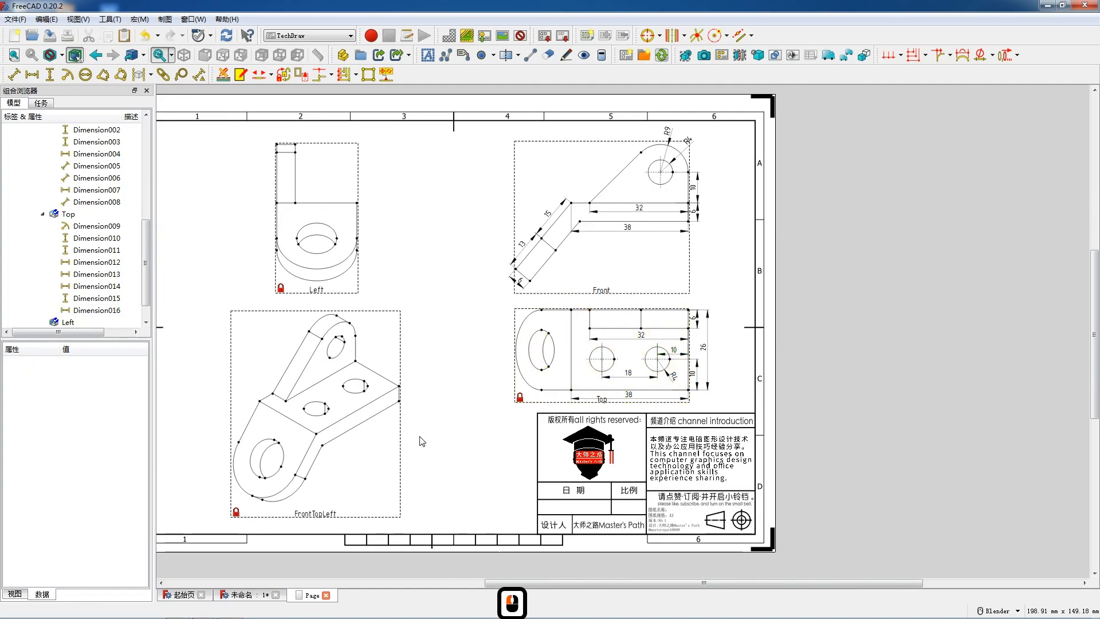
- Add a horizontal dimension for the upright's thickness in the Left view and place it above the upright
{"action": "left_click", "coordinate": [311, 501]}
{"action": "scroll", "coordinate": [309, 492], "scroll_direction": "up", "scroll_amount": 4}
{"action": "scroll", "coordinate": [409, 276], "scroll_direction": "down", "scroll_amount": 3}
{"action": "scroll", "coordinate": [405, 155], "scroll_direction": "up", "scroll_amount": 6}
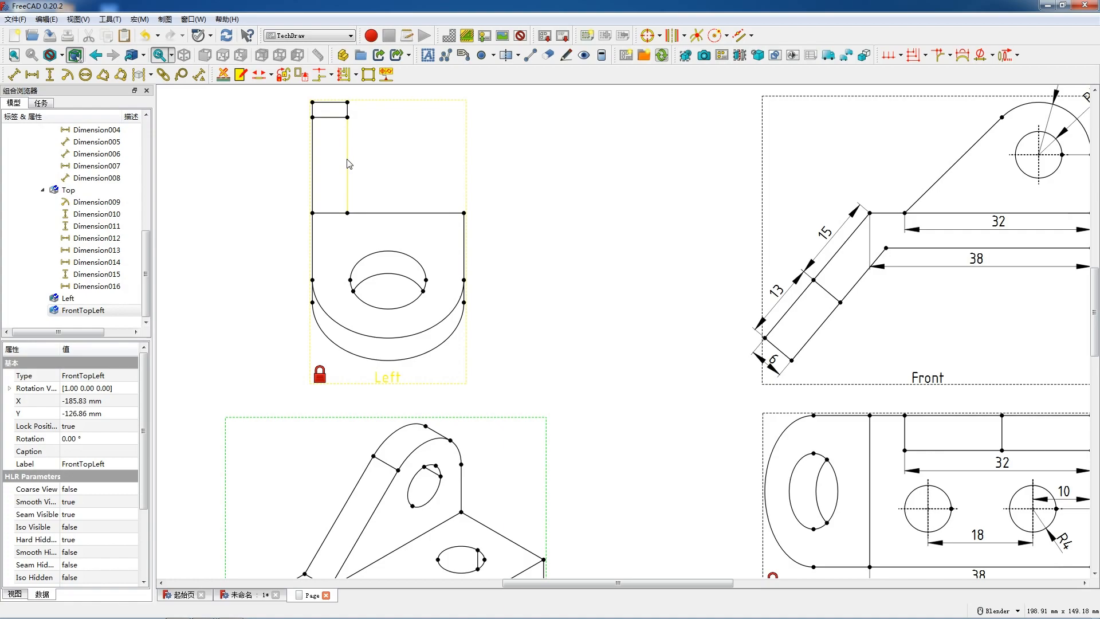
{"action": "left_click", "coordinate": [336, 216]}
{"action": "left_click", "coordinate": [336, 214]}
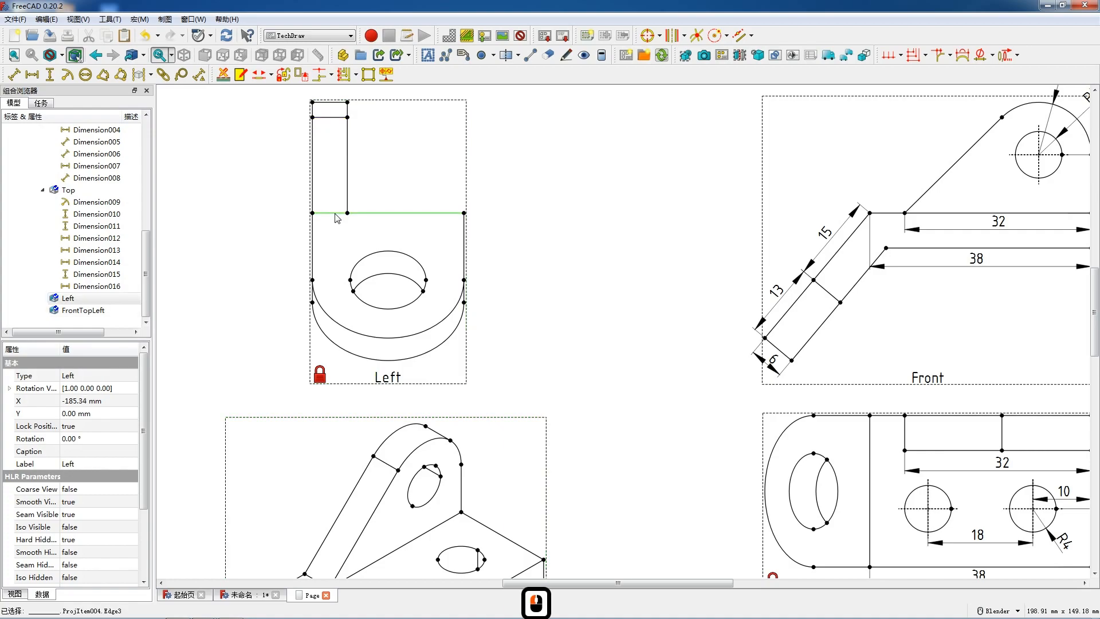
{"action": "left_click", "coordinate": [337, 104]}
{"action": "scroll", "coordinate": [338, 106], "scroll_direction": "down", "scroll_amount": 4}
{"action": "key", "text": "shift+h"}
{"action": "left_click_drag", "start_coordinate": [373, 212], "coordinate": [373, 194]}
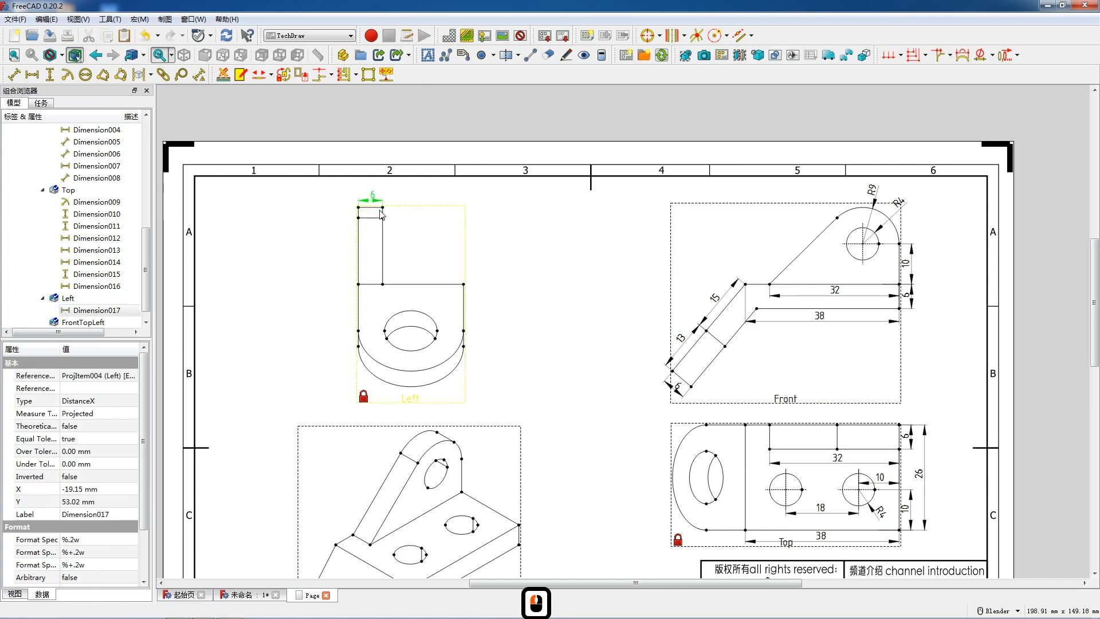
- Dimension the base plate's full width horizontally in the Left view and place it just above the plate's upper edge
{"action": "left_click", "coordinate": [412, 285]}
{"action": "key", "text": "shift+h"}
{"action": "left_click_drag", "start_coordinate": [412, 288], "coordinate": [412, 275]}
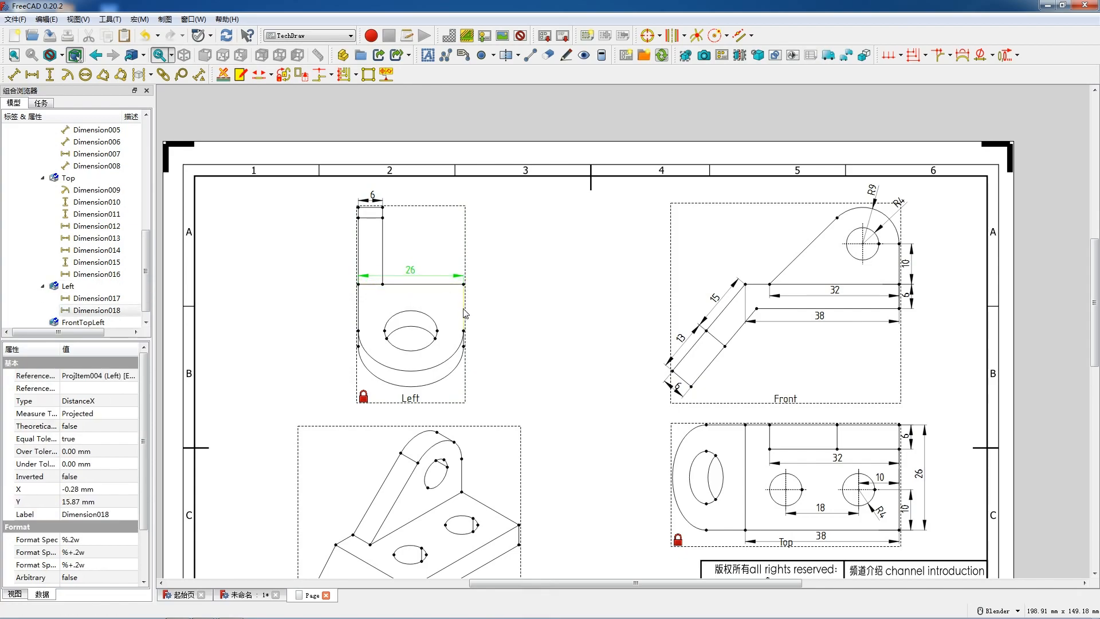
{"action": "scroll", "coordinate": [438, 318], "scroll_direction": "down", "scroll_amount": 5}
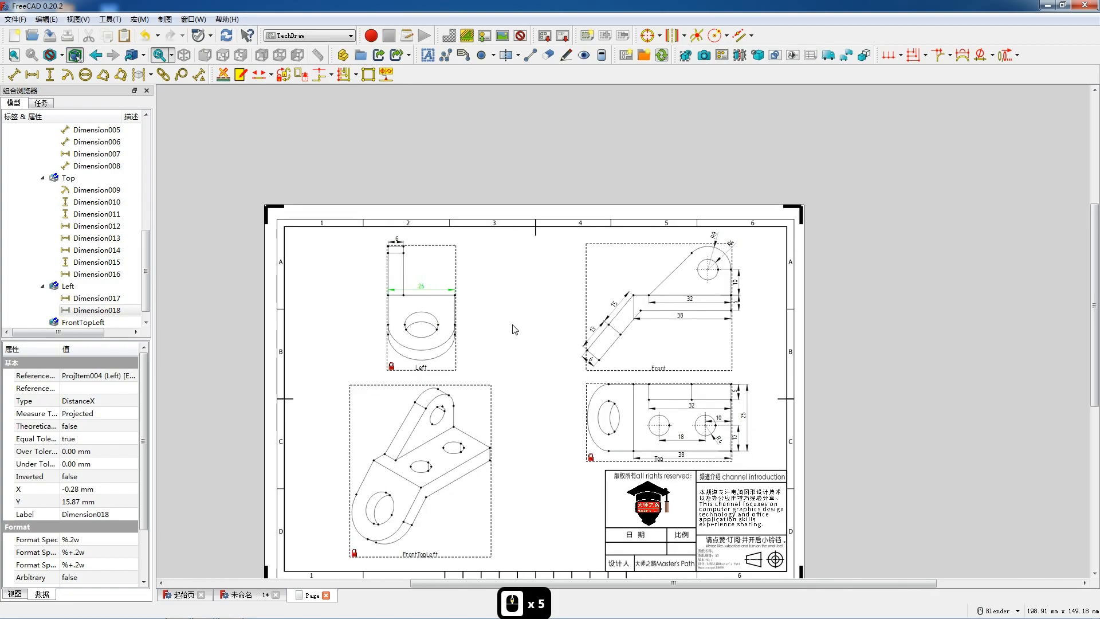
{"action": "left_click", "coordinate": [524, 336]}
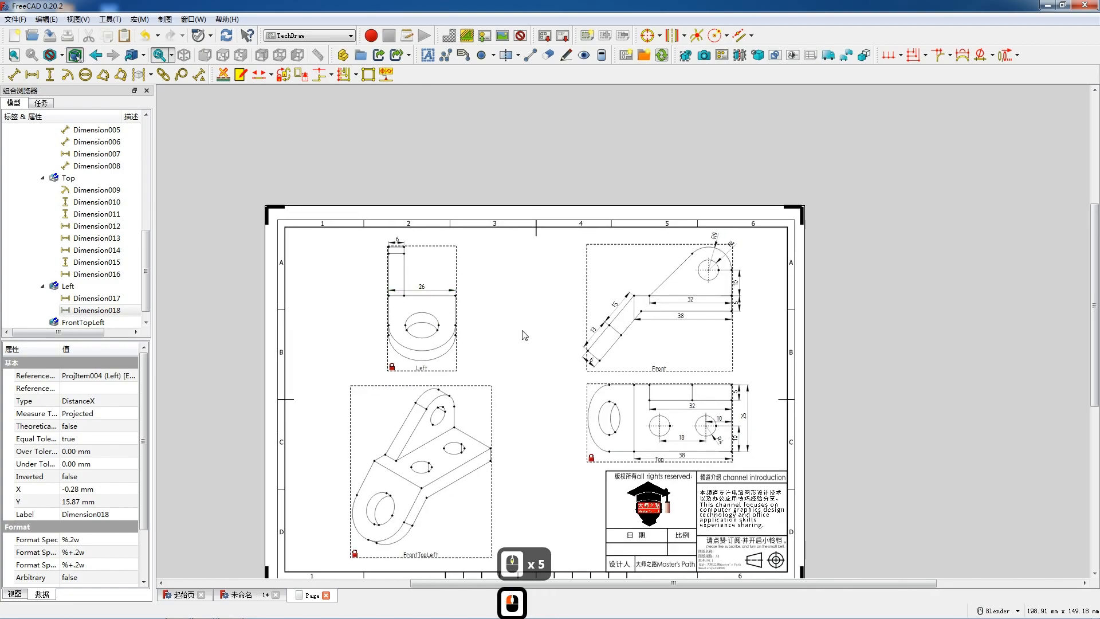
- Set the Front view's hard hidden lines property to true and refresh the page
{"action": "left_click", "coordinate": [610, 372]}
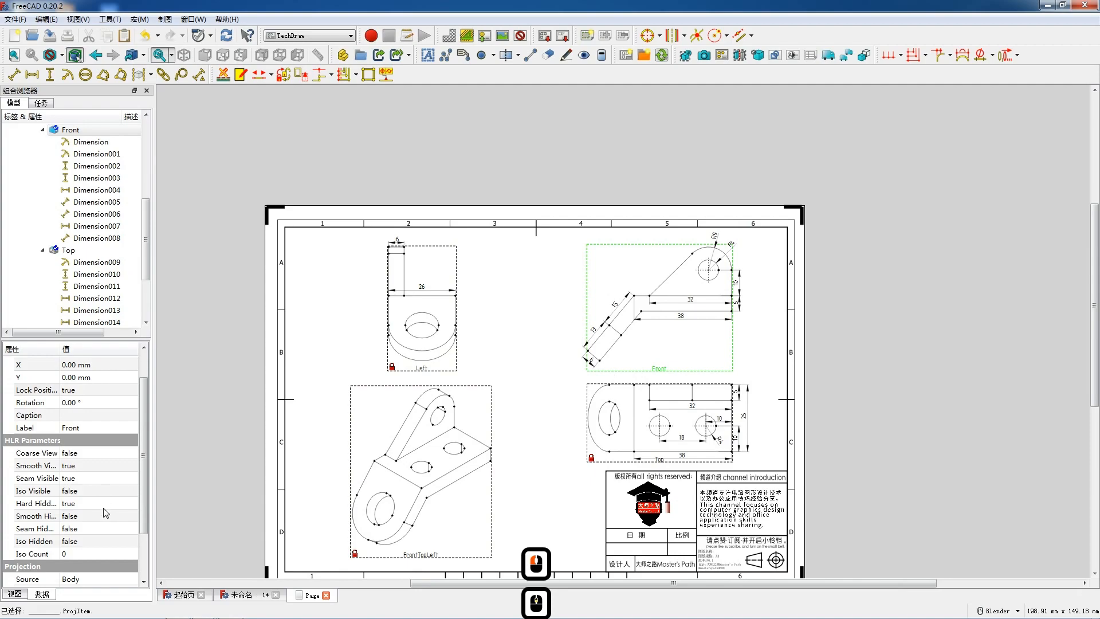
{"action": "double_click", "coordinate": [88, 503]}
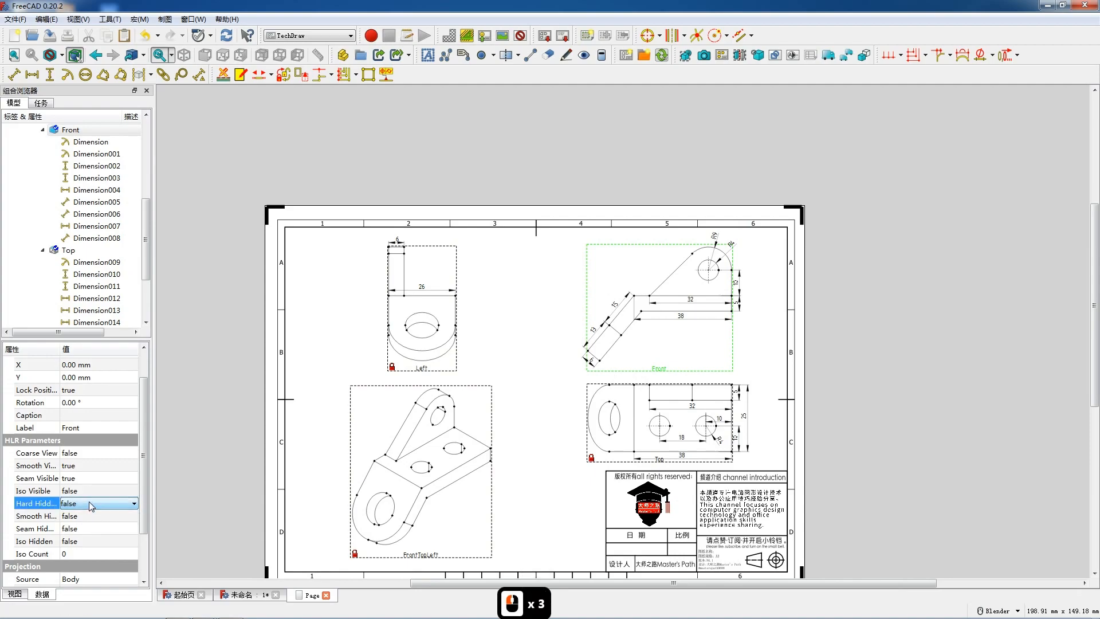
{"action": "left_click", "coordinate": [71, 524]}
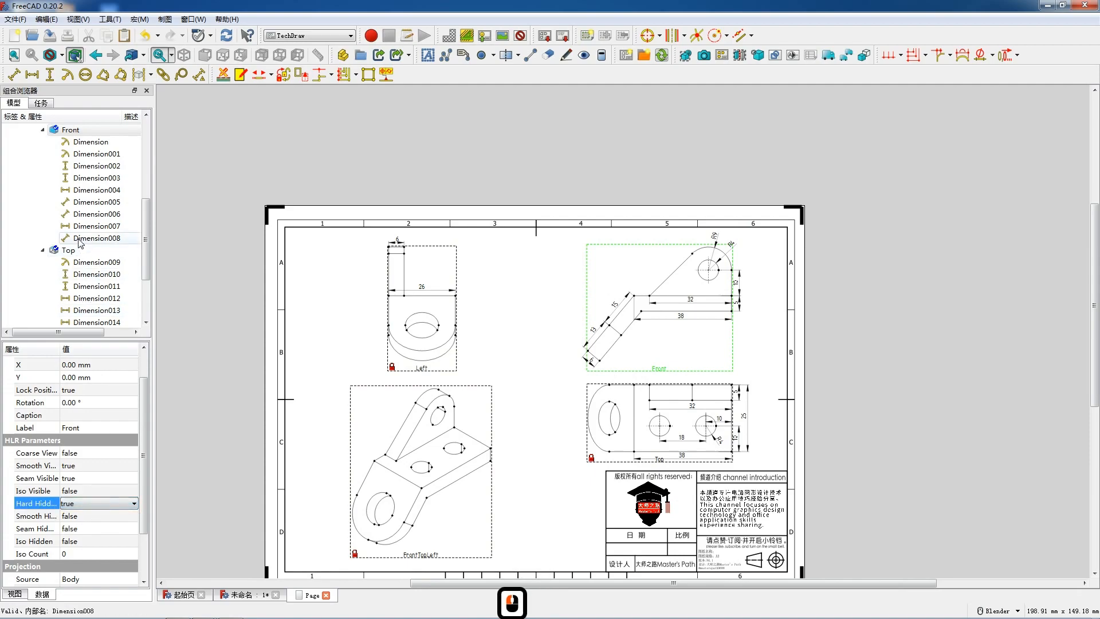
{"action": "scroll", "coordinate": [57, 182], "scroll_direction": "up", "scroll_amount": 5}
{"action": "left_click", "coordinate": [47, 272]}
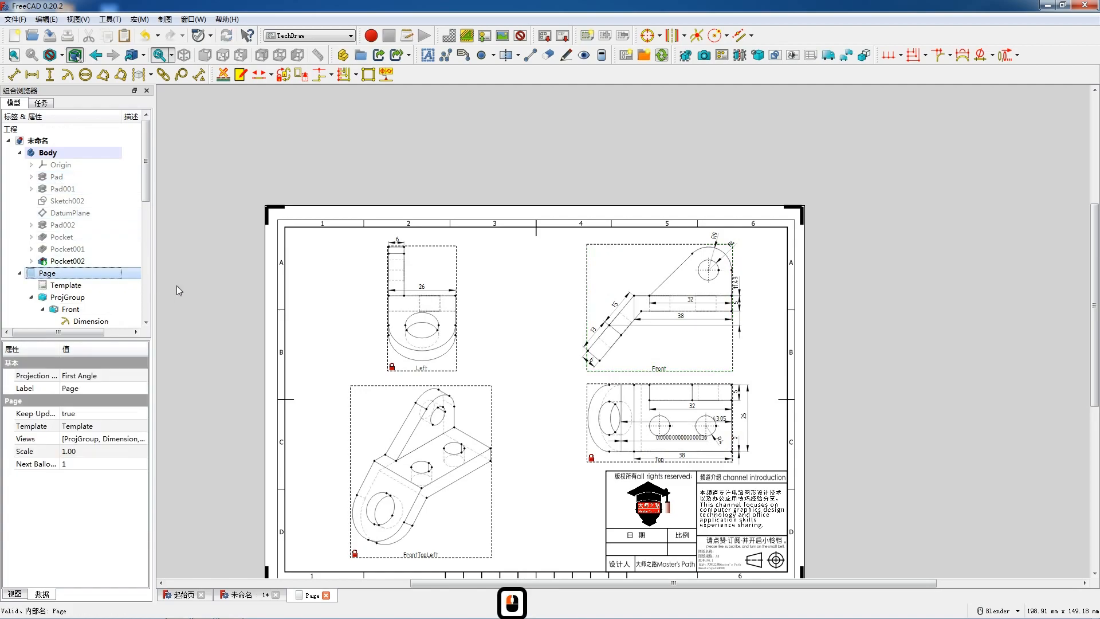
- Add an angle dimension between the flange's lower sloped edge and the vertical hidden edge in the Front view, placing it below the bend
{"action": "scroll", "coordinate": [660, 381], "scroll_direction": "up", "scroll_amount": 1}
{"action": "scroll", "coordinate": [660, 381], "scroll_direction": "up", "scroll_amount": 11}
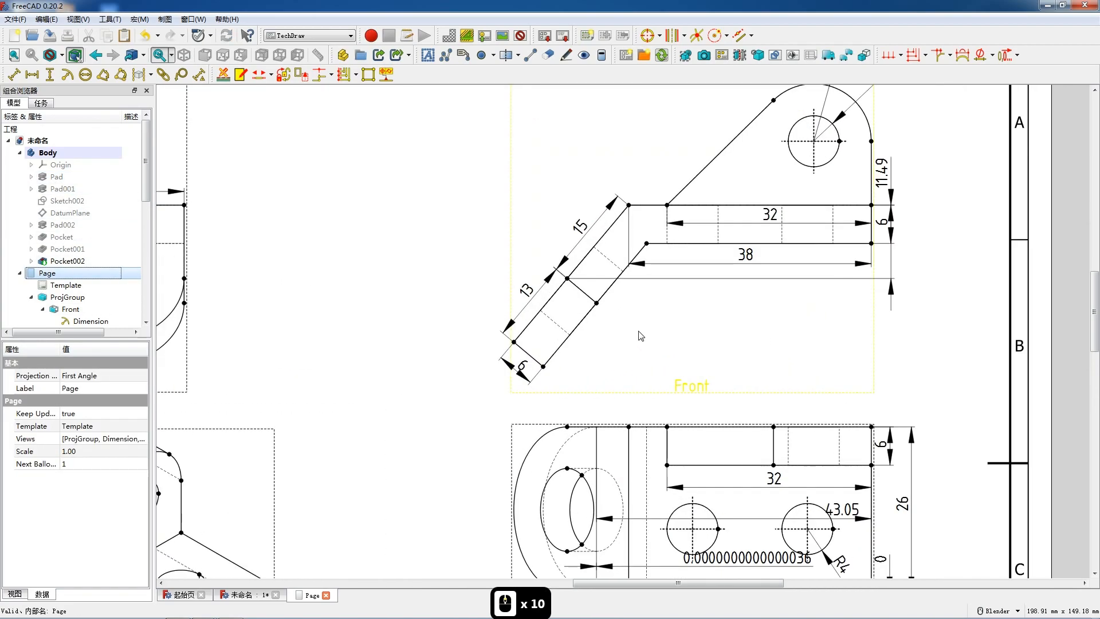
{"action": "left_click", "coordinate": [607, 277]}
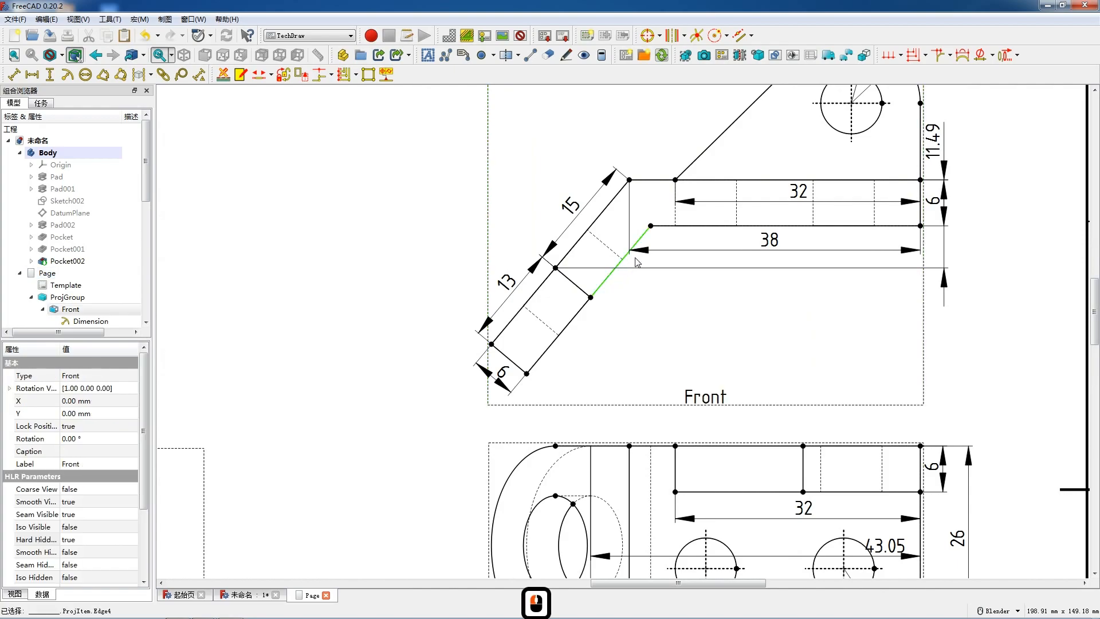
{"action": "left_click", "coordinate": [676, 211], "text": "ctrl"}
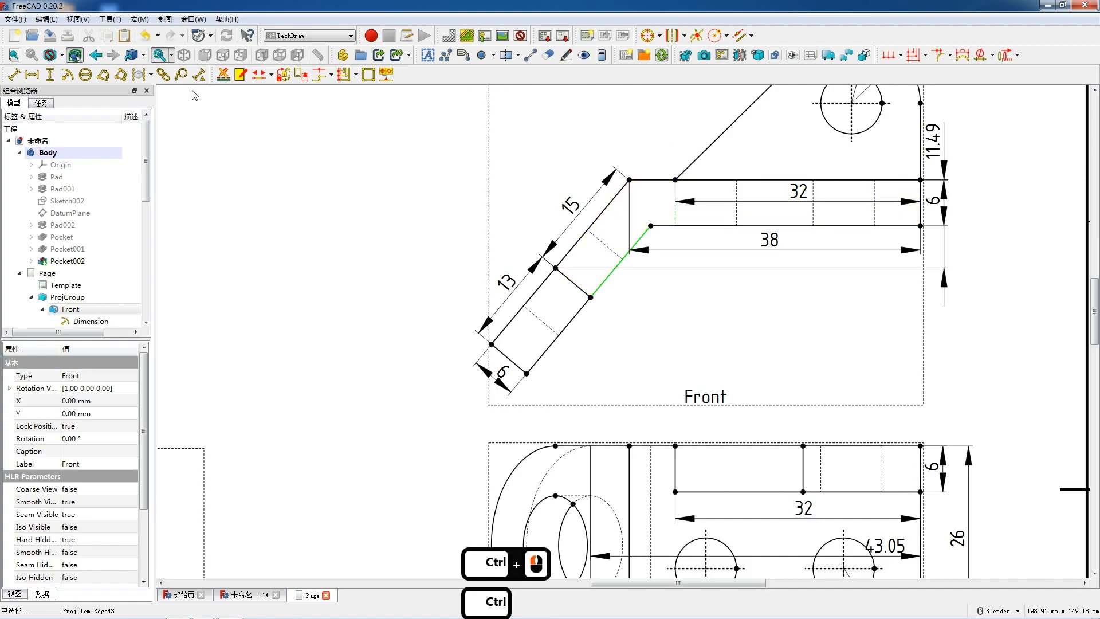
{"action": "left_click", "coordinate": [103, 74]}
{"action": "left_click_drag", "start_coordinate": [709, 219], "coordinate": [643, 308]}
{"action": "scroll", "coordinate": [642, 307], "scroll_direction": "down", "scroll_amount": 4}
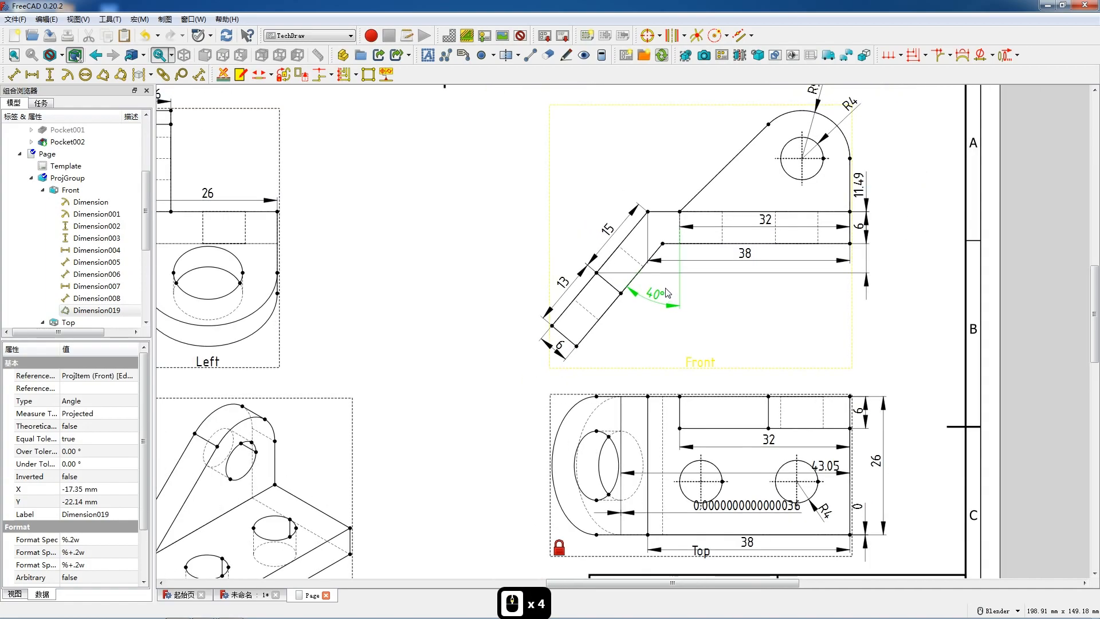
{"action": "scroll", "coordinate": [665, 293], "scroll_direction": "down", "scroll_amount": 3}
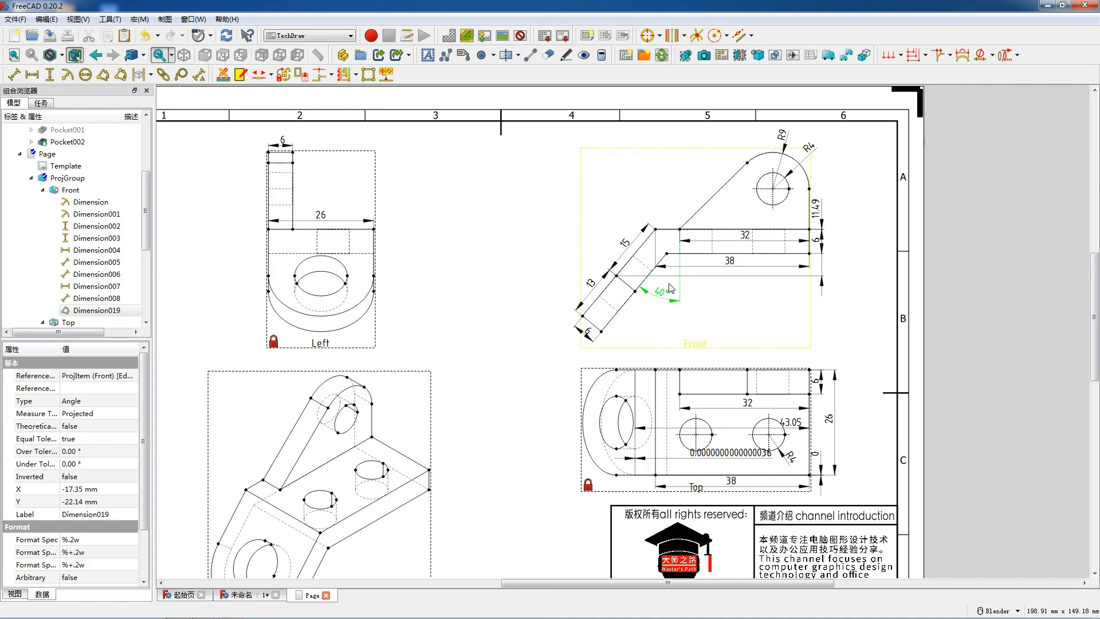
- Dimension the distance between the two hidden hole edges across the flange in the Front view and place it outside the upper sloped edge
{"action": "scroll", "coordinate": [687, 294], "scroll_direction": "up", "scroll_amount": 9}
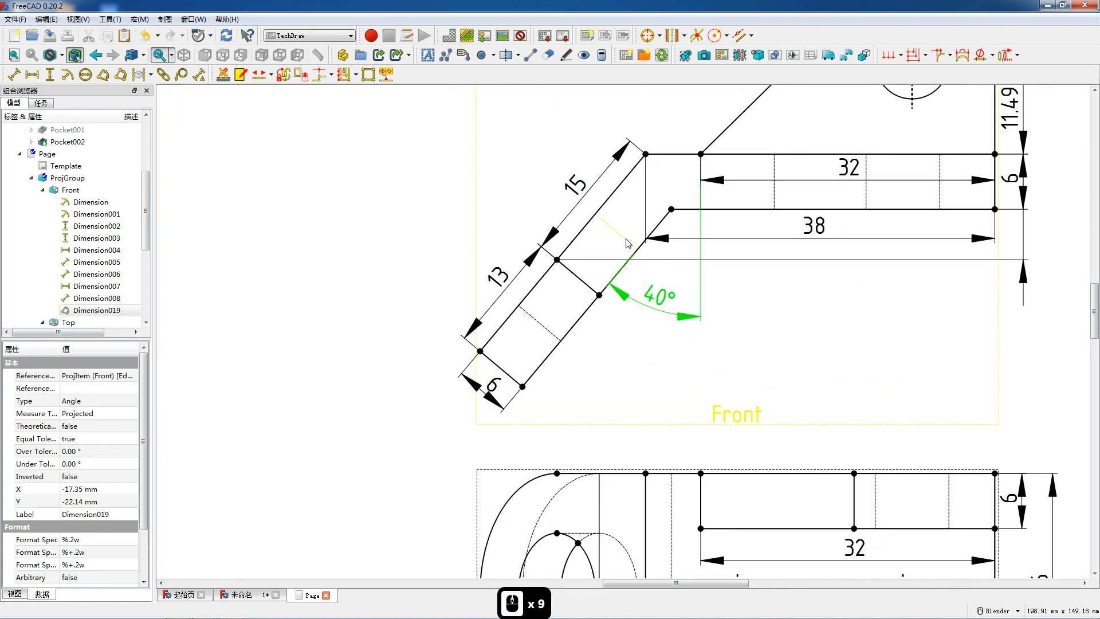
{"action": "left_click", "coordinate": [625, 240]}
{"action": "left_click", "coordinate": [545, 323], "text": "ctrl"}
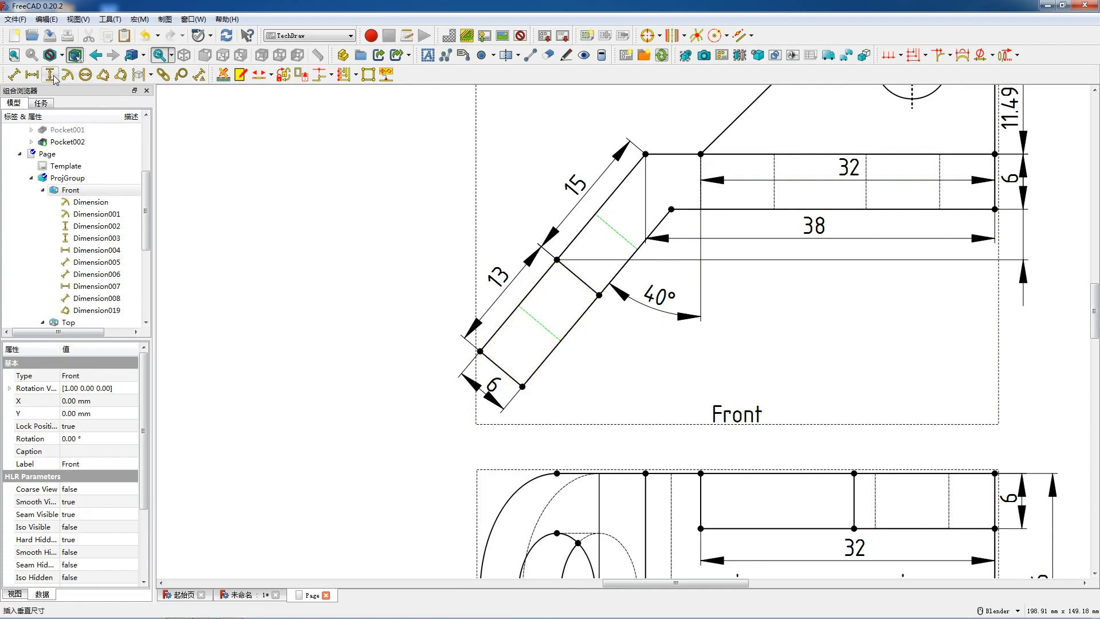
{"action": "left_click", "coordinate": [13, 74]}
{"action": "left_click_drag", "start_coordinate": [596, 281], "coordinate": [515, 208]}
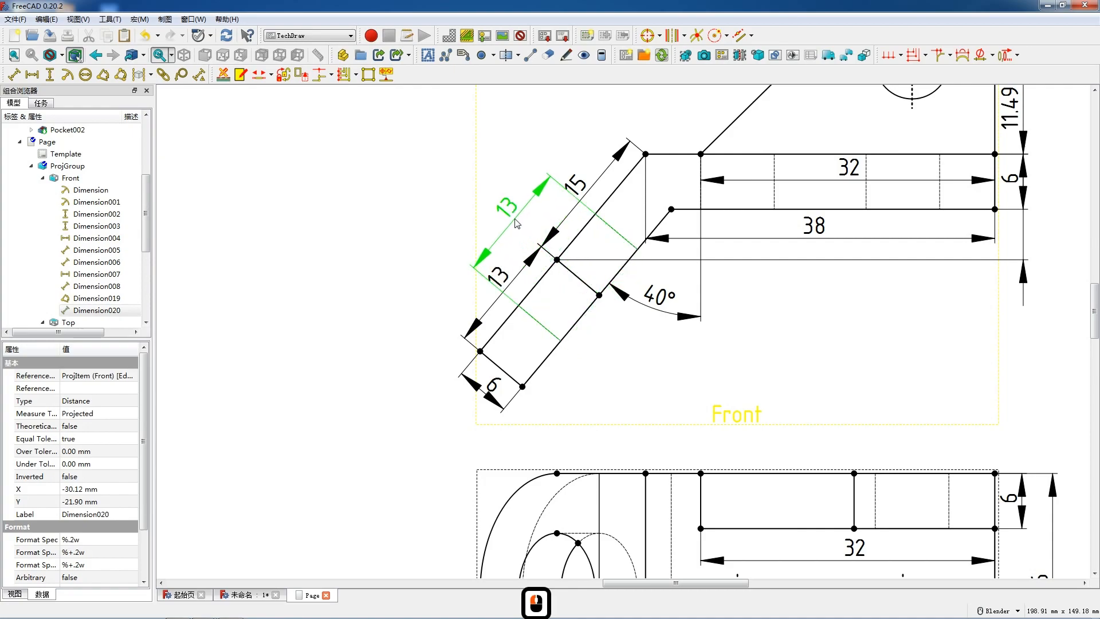
- Reposition the two length dimensions along the flange's upper sloped edge so they sit clear of the hole dimension
{"action": "left_click_drag", "start_coordinate": [506, 280], "coordinate": [487, 306]}
{"action": "left_click_drag", "start_coordinate": [516, 217], "coordinate": [589, 188]}
{"action": "scroll", "coordinate": [627, 244], "scroll_direction": "down", "scroll_amount": 6}
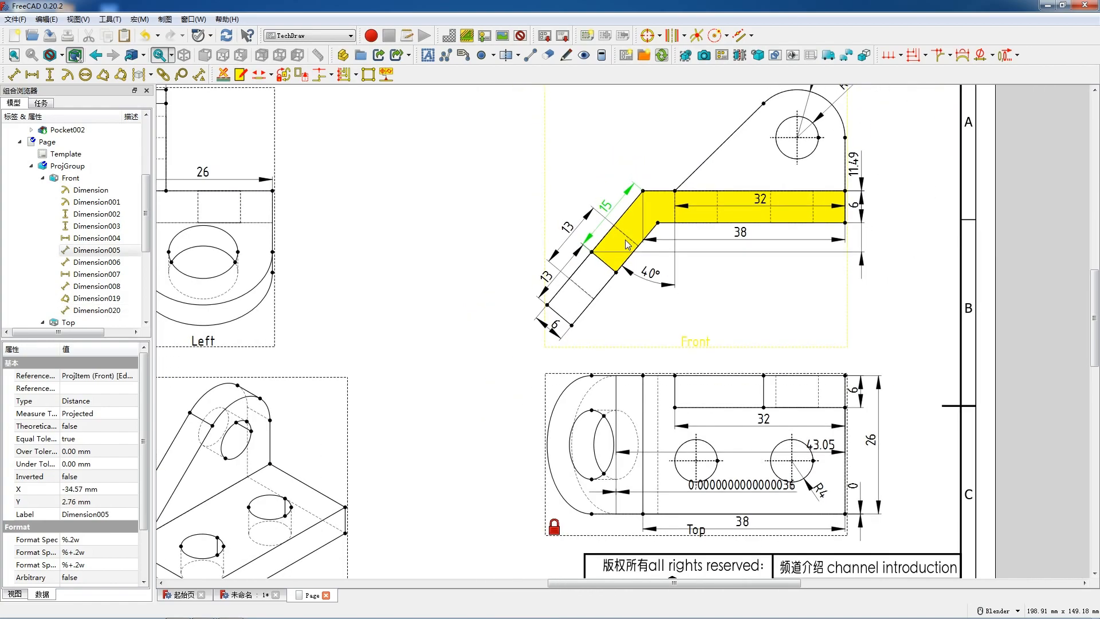
{"action": "scroll", "coordinate": [627, 243], "scroll_direction": "down", "scroll_amount": 3}
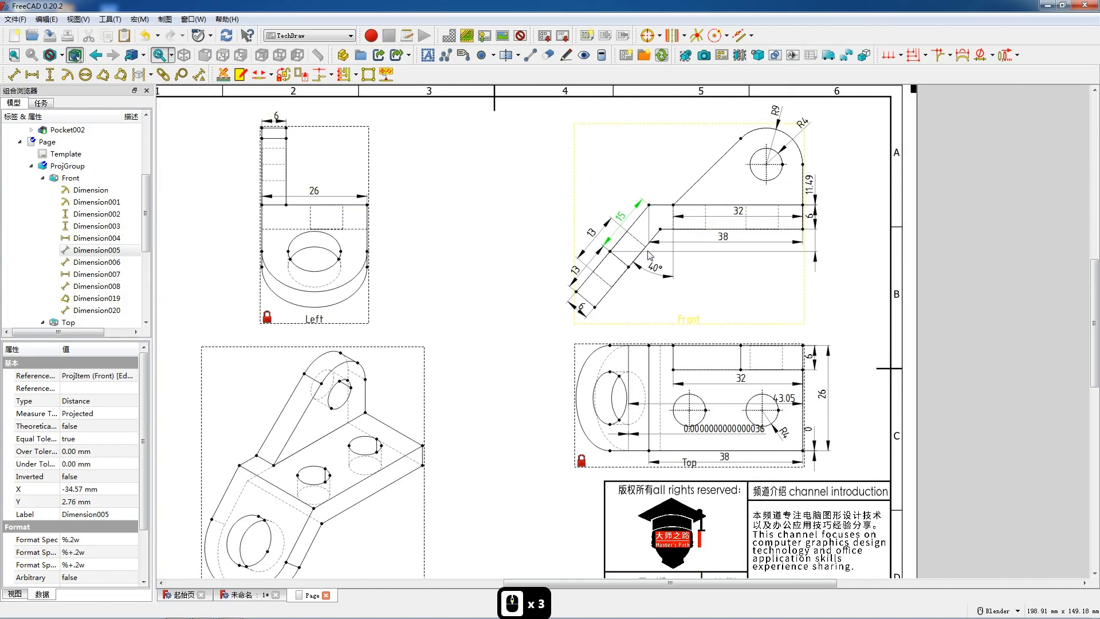
{"action": "scroll", "coordinate": [672, 278], "scroll_direction": "up", "scroll_amount": 4}
{"action": "scroll", "coordinate": [675, 279], "scroll_direction": "up", "scroll_amount": 1}
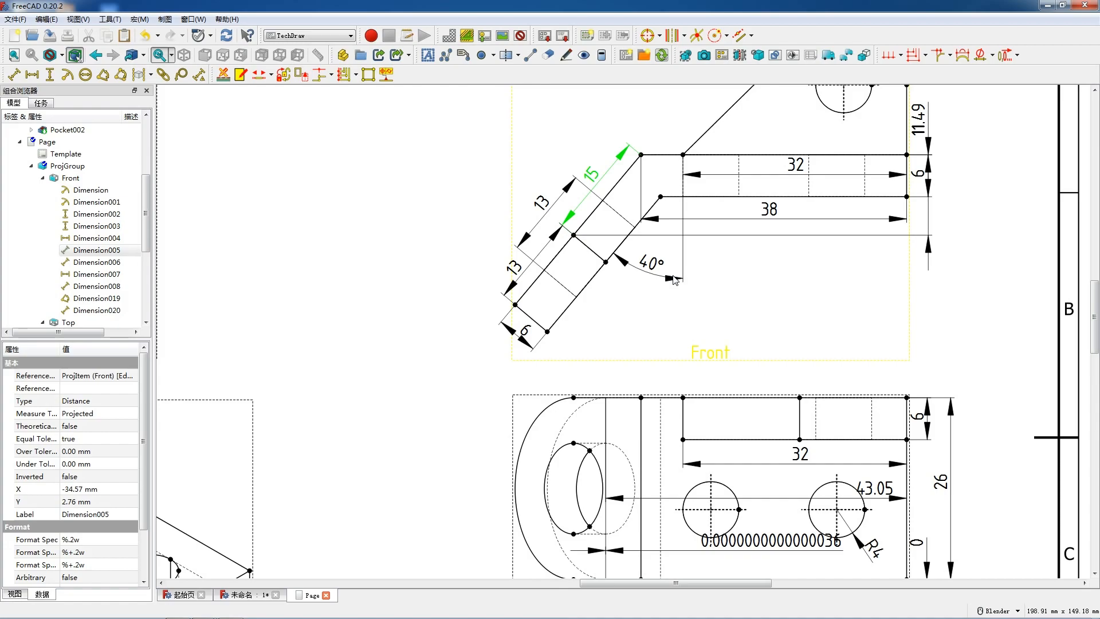
{"action": "scroll", "coordinate": [652, 279], "scroll_direction": "down", "scroll_amount": 3}
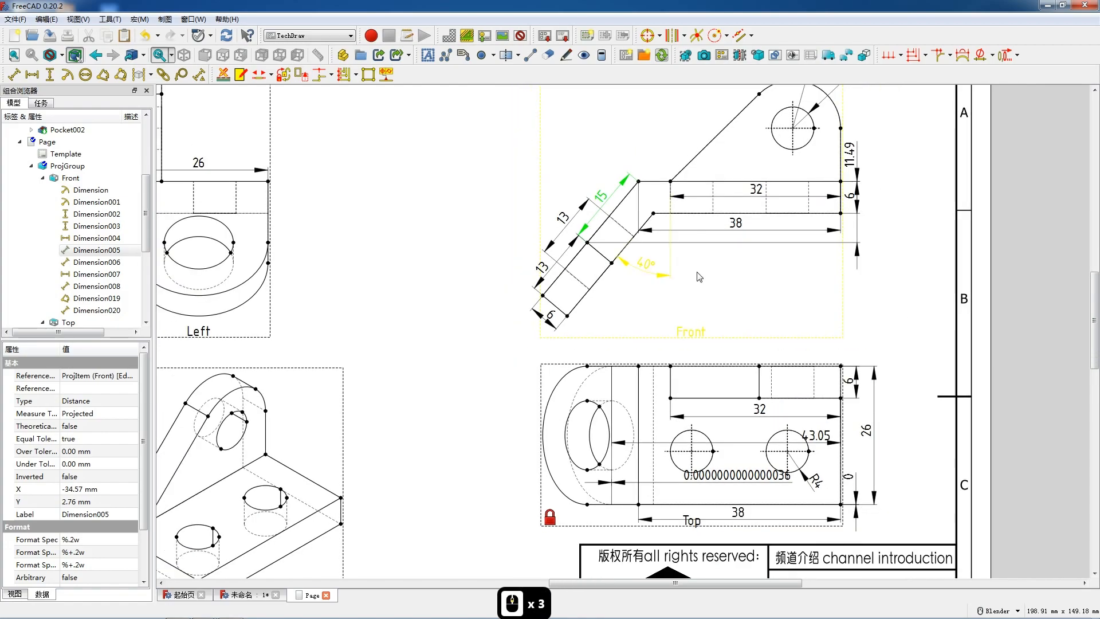
{"action": "scroll", "coordinate": [762, 287], "scroll_direction": "up", "scroll_amount": 2}
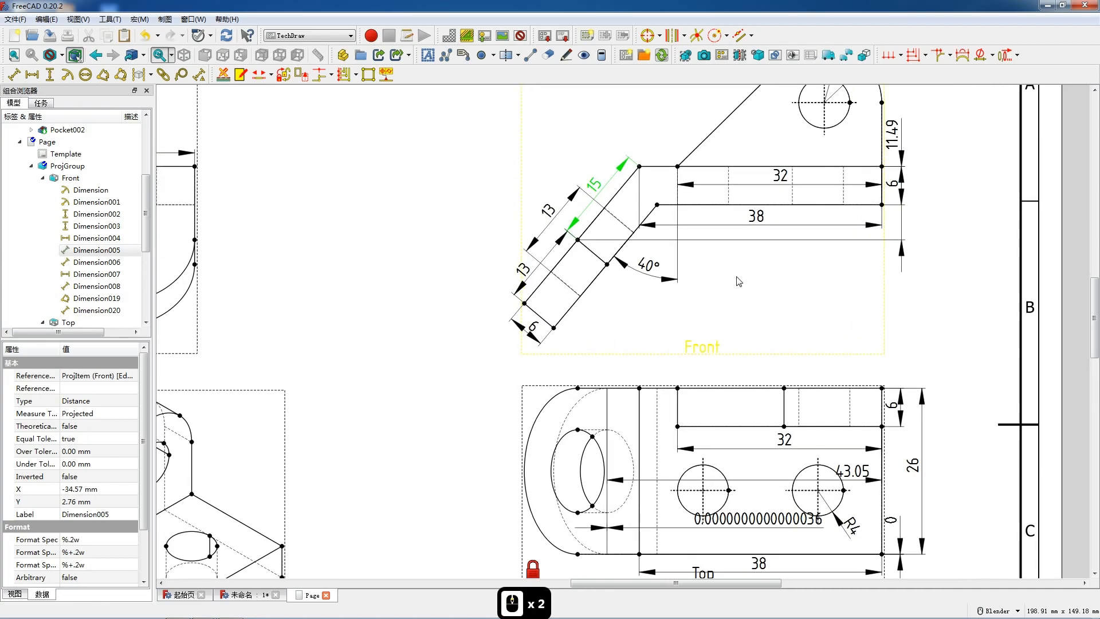
{"action": "scroll", "coordinate": [743, 282], "scroll_direction": "down", "scroll_amount": 1}
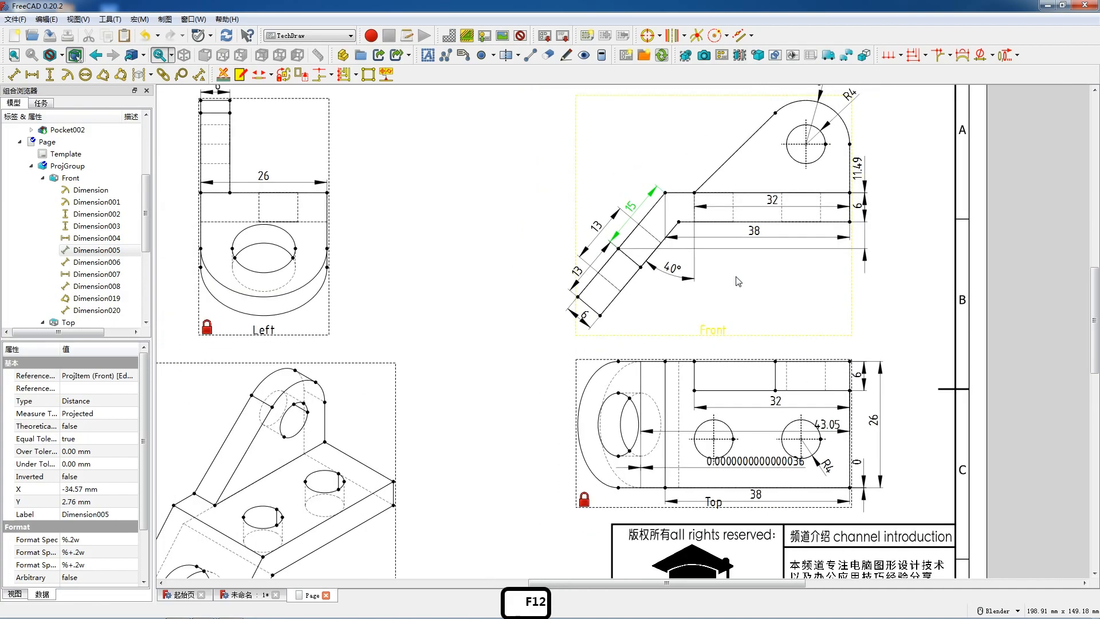
- Insert four text annotations on the page, change one to 前视图 and place it over the Front view's caption
{"action": "left_click", "coordinate": [428, 56]}
{"action": "left_click", "coordinate": [428, 55]}
{"action": "left_click", "coordinate": [428, 56]}
{"action": "double_click", "coordinate": [473, 381]}
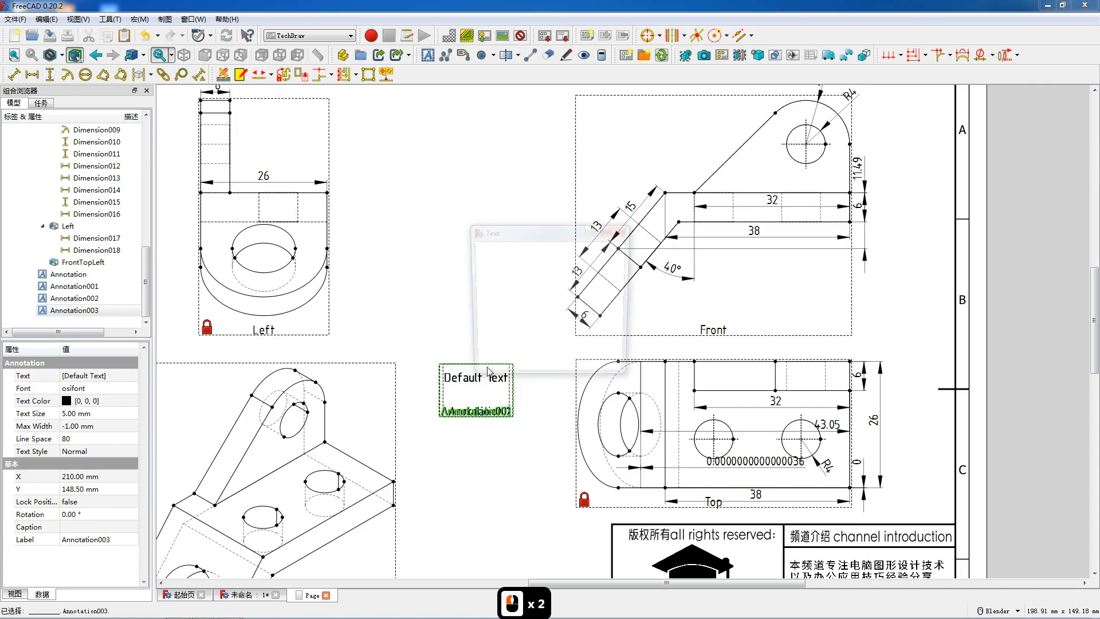
{"action": "left_click_drag", "start_coordinate": [521, 247], "coordinate": [474, 246]}
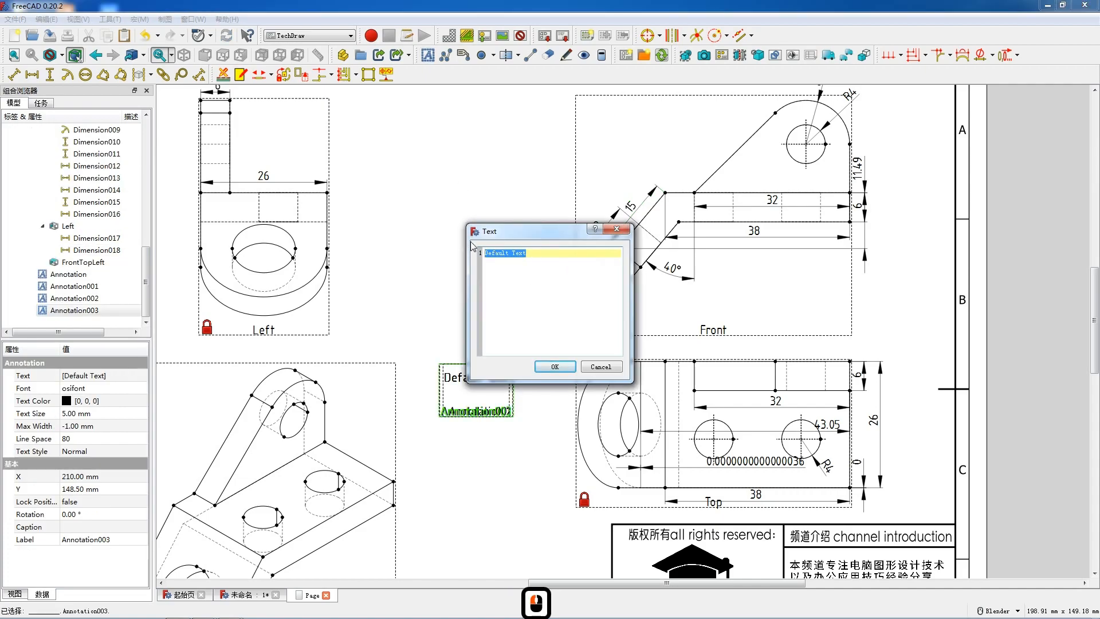
{"action": "type", "text": "qst"}
{"action": "key", "text": "space"}
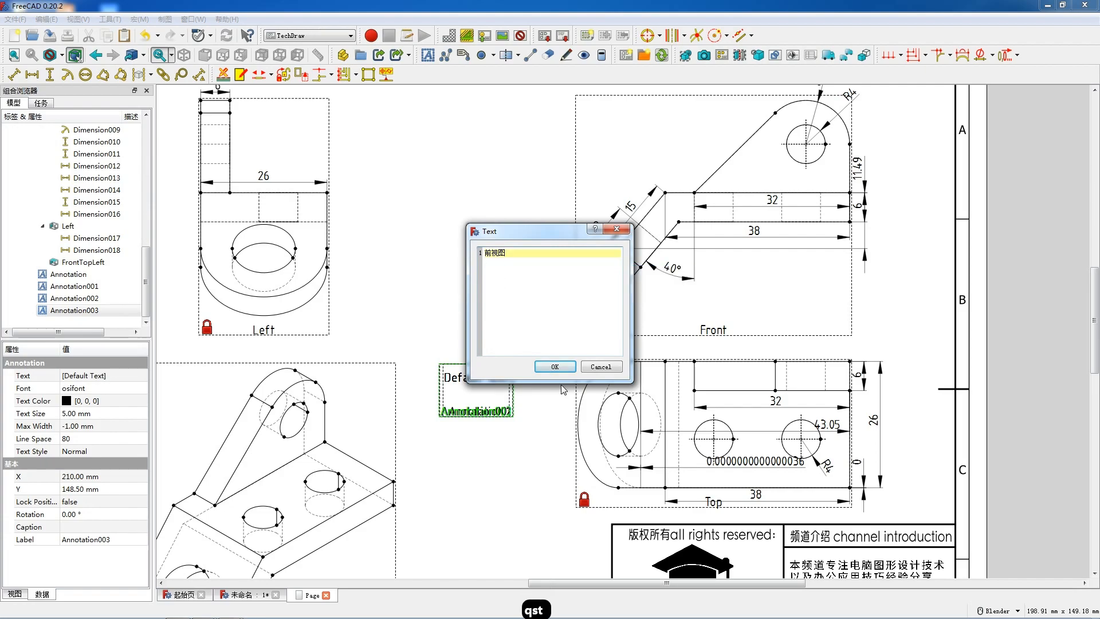
{"action": "left_click", "coordinate": [556, 367]}
{"action": "mouse_move", "coordinate": [497, 377]}
{"action": "left_mouse_down"}
{"action": "mouse_move", "coordinate": [717, 368]}
{"action": "mouse_move", "coordinate": [732, 332]}
{"action": "left_mouse_up"}
- Change another default annotation's text to 左视图 and place it over the Left view's caption
{"action": "double_click", "coordinate": [474, 384]}
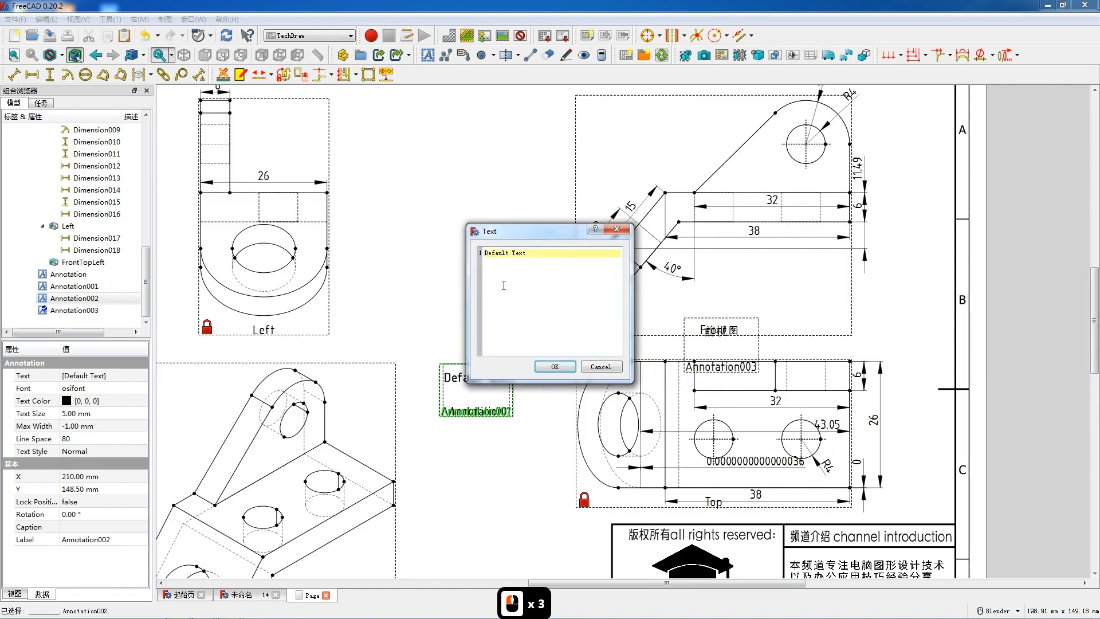
{"action": "triple_click", "coordinate": [508, 252]}
{"action": "type", "text": "左视图"}
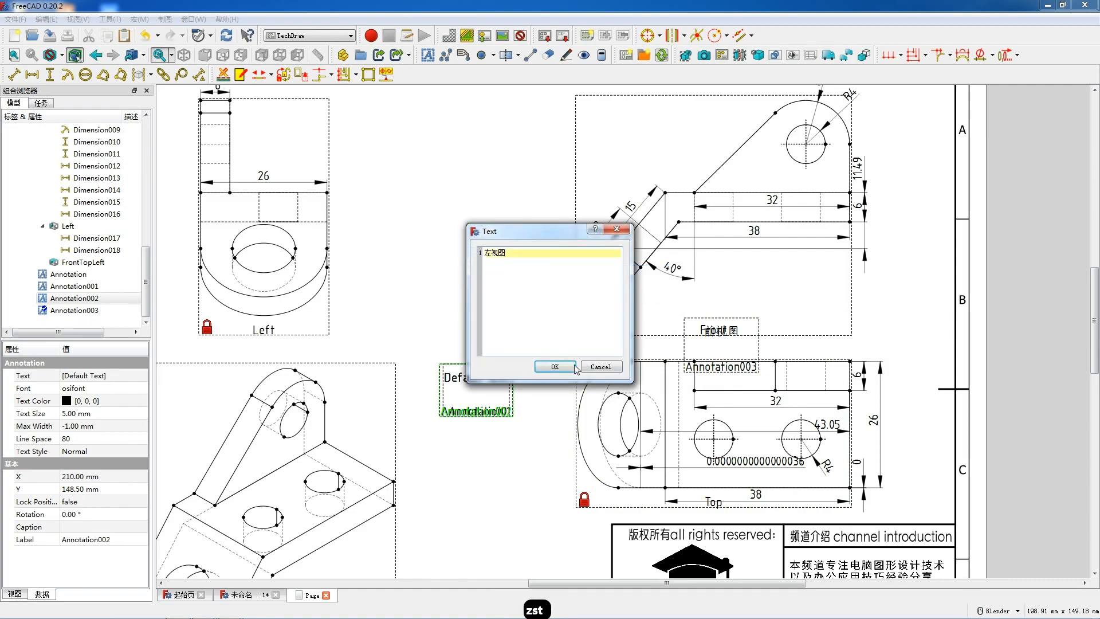
{"action": "left_click", "coordinate": [576, 369]}
{"action": "left_click_drag", "start_coordinate": [484, 383], "coordinate": [267, 337]}
- Change a third default annotation's text to 顶视图 and place it over the Top view's caption
{"action": "double_click", "coordinate": [482, 386]}
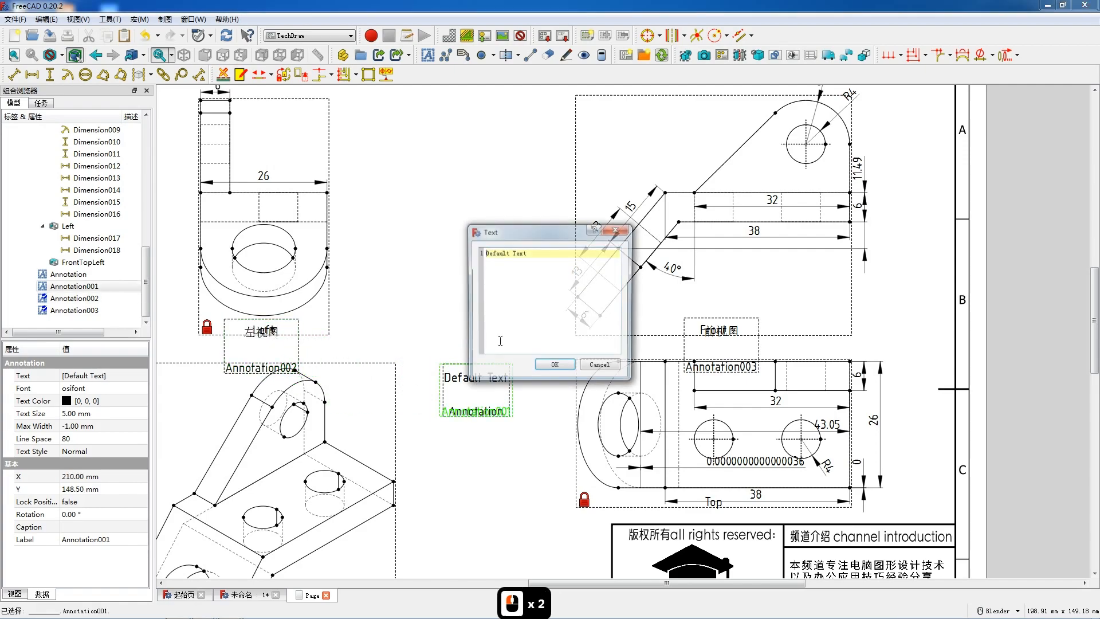
{"action": "left_click_drag", "start_coordinate": [532, 255], "coordinate": [479, 246]}
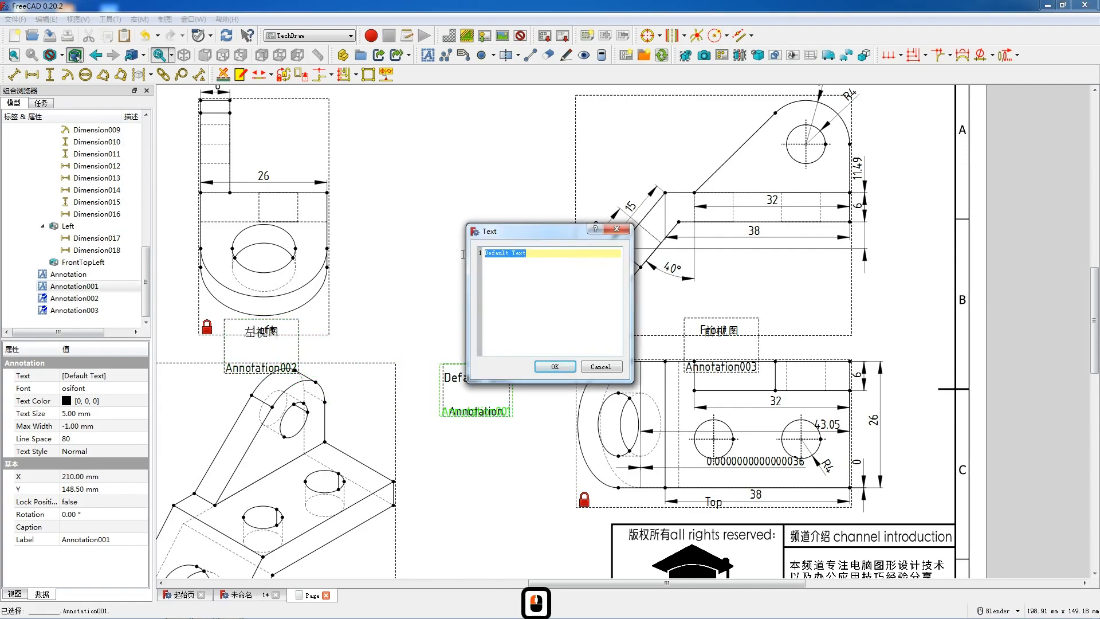
{"action": "type", "text": "顶视图"}
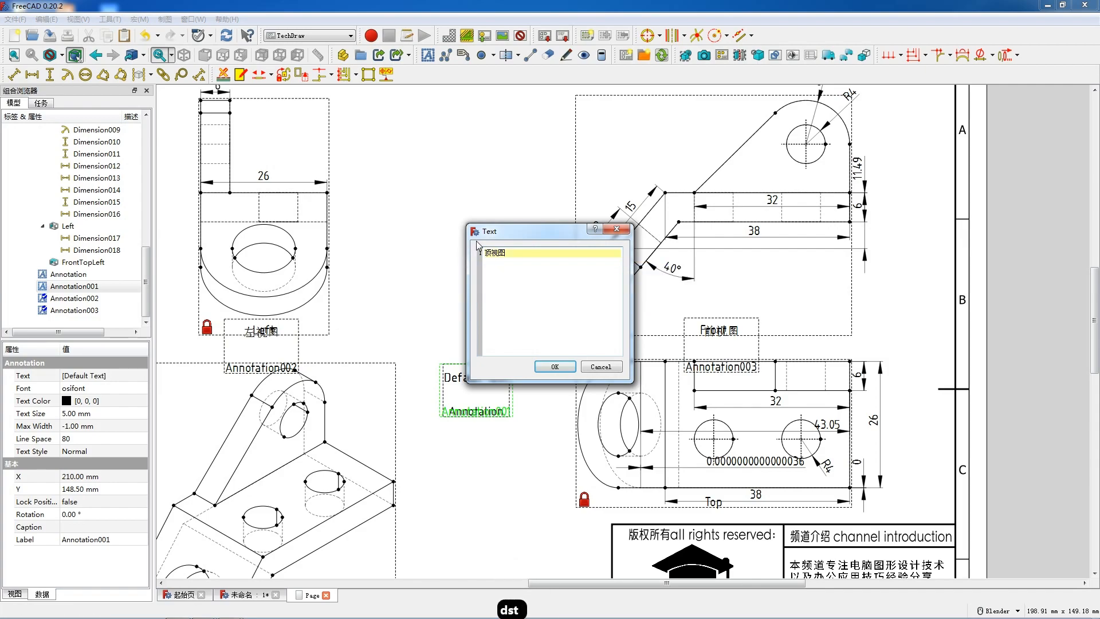
{"action": "left_click", "coordinate": [554, 367]}
{"action": "left_click_drag", "start_coordinate": [480, 378], "coordinate": [731, 513]}
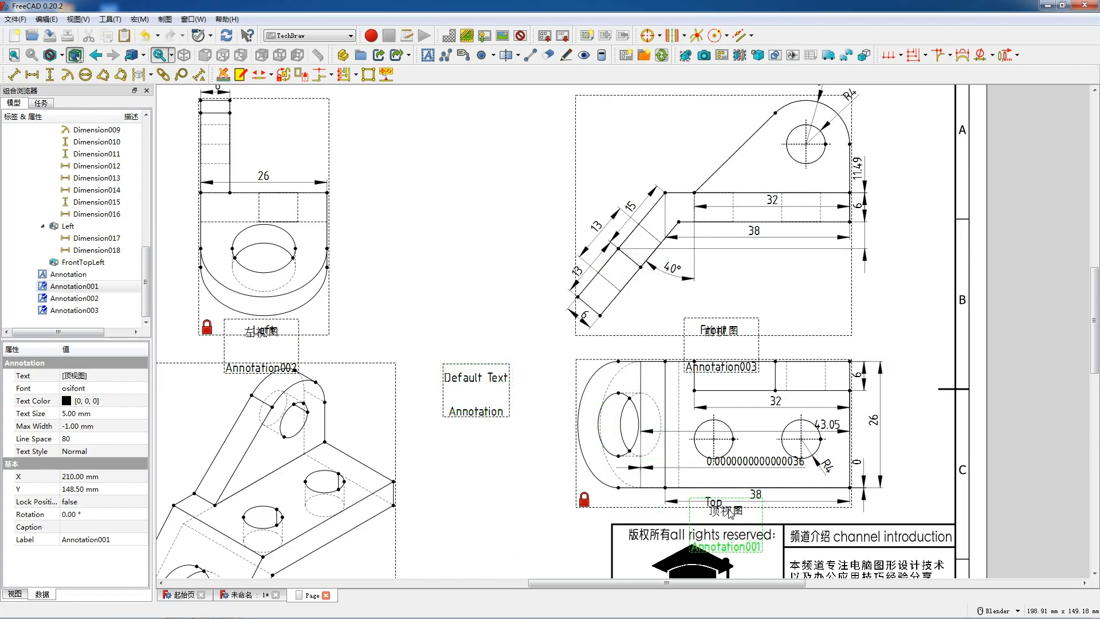
- Change the next default annotation's text to 透视图 and place it over the isometric view's caption
{"action": "double_click", "coordinate": [471, 379]}
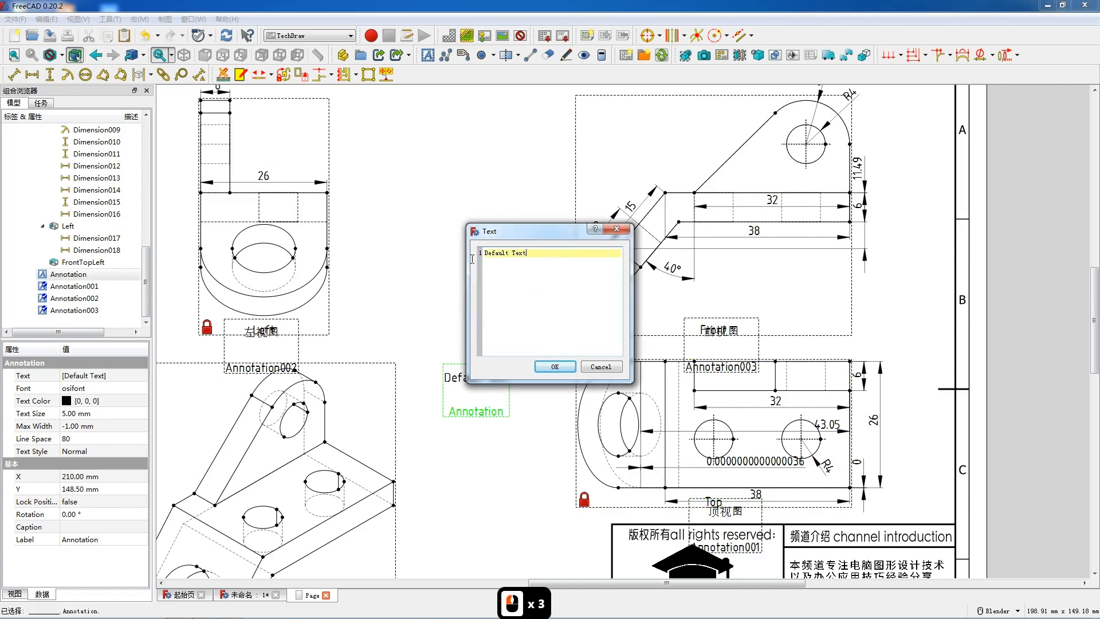
{"action": "left_click", "coordinate": [513, 258]}
{"action": "double_click", "coordinate": [510, 250]}
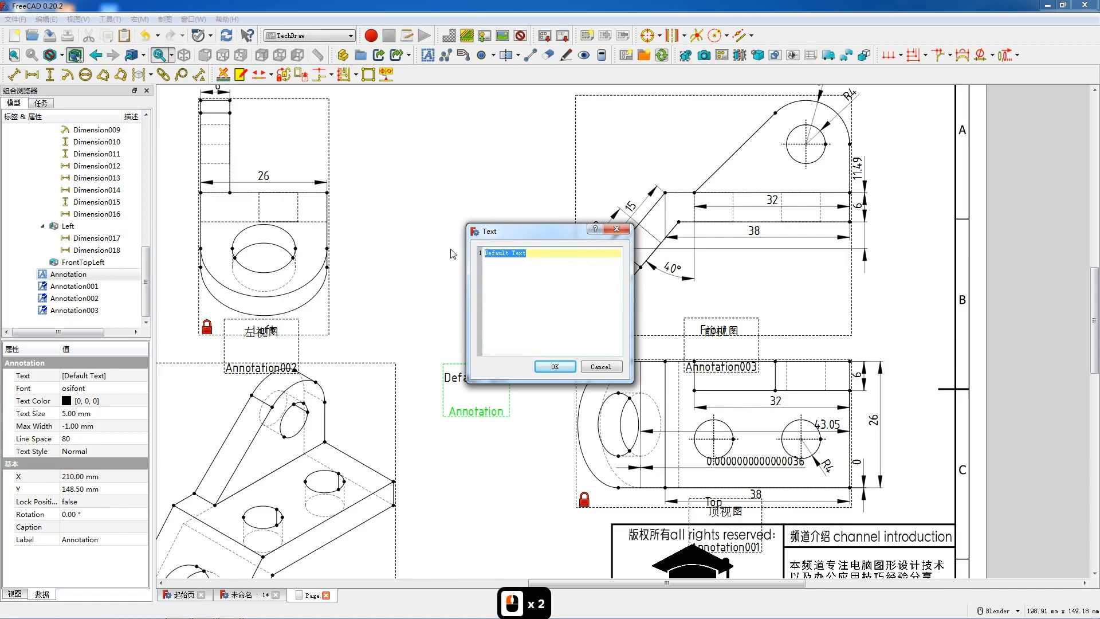
{"action": "type", "text": "透视图"}
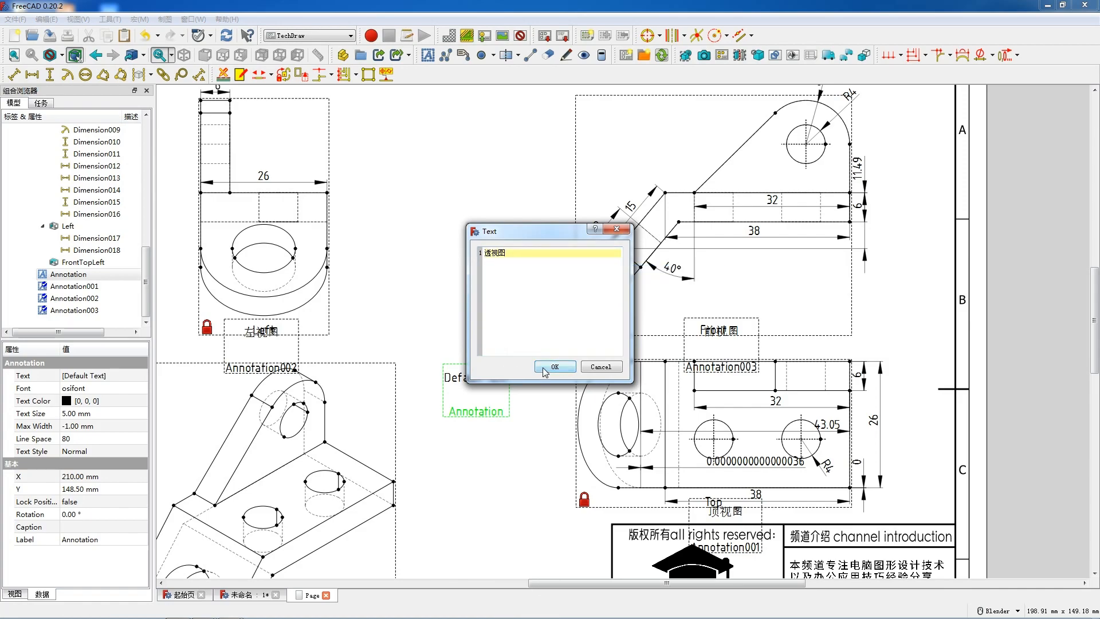
{"action": "left_click", "coordinate": [553, 367]}
{"action": "scroll", "coordinate": [497, 314], "scroll_direction": "down", "scroll_amount": 6}
{"action": "mouse_move", "coordinate": [481, 343]}
{"action": "left_mouse_down"}
{"action": "mouse_move", "coordinate": [397, 496]}
{"action": "mouse_move", "coordinate": [355, 519]}
{"action": "left_mouse_up"}
- Insert three more text annotations, set one to 2023.06.24 and place it in the title block's date cell
{"action": "left_click", "coordinate": [428, 55]}
{"action": "double_click", "coordinate": [485, 320]}
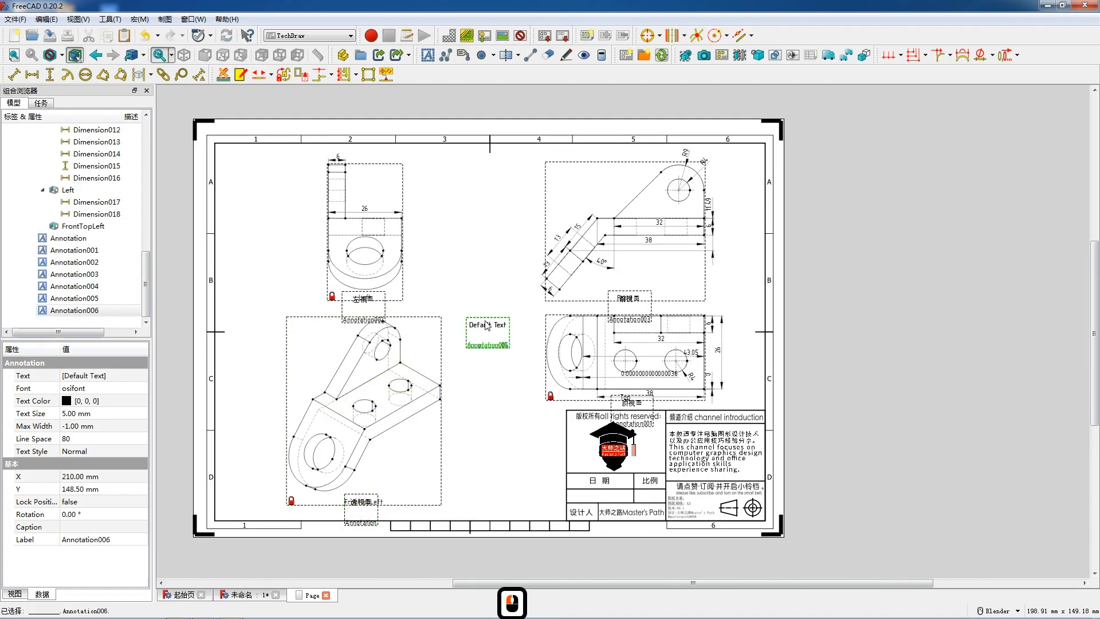
{"action": "left_click_drag", "start_coordinate": [529, 254], "coordinate": [481, 253]}
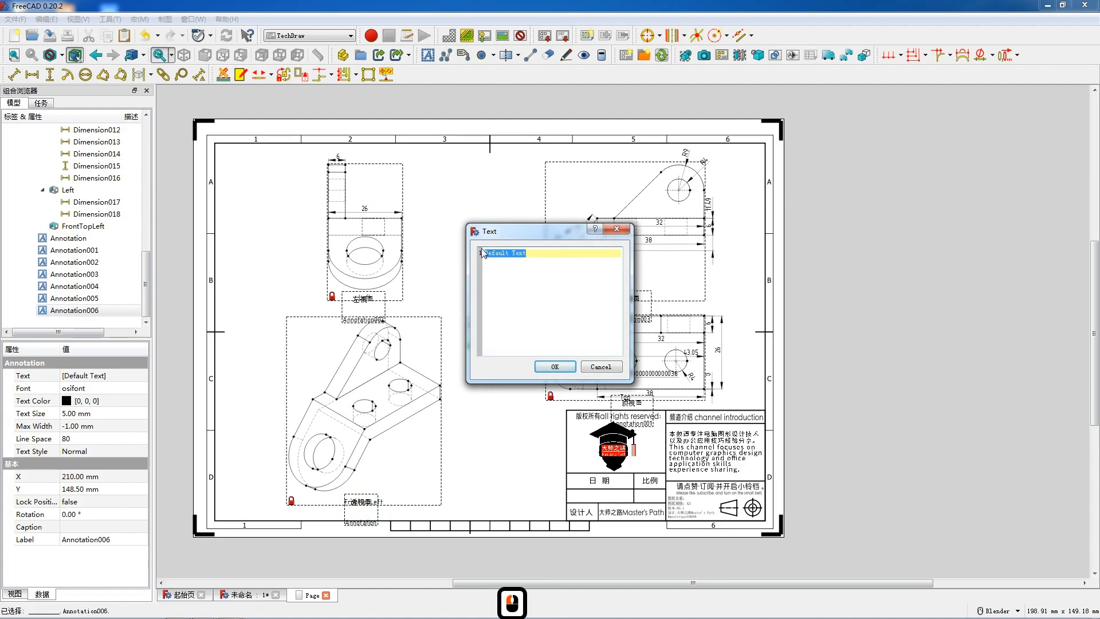
{"action": "type", "text": "2023.06.24"}
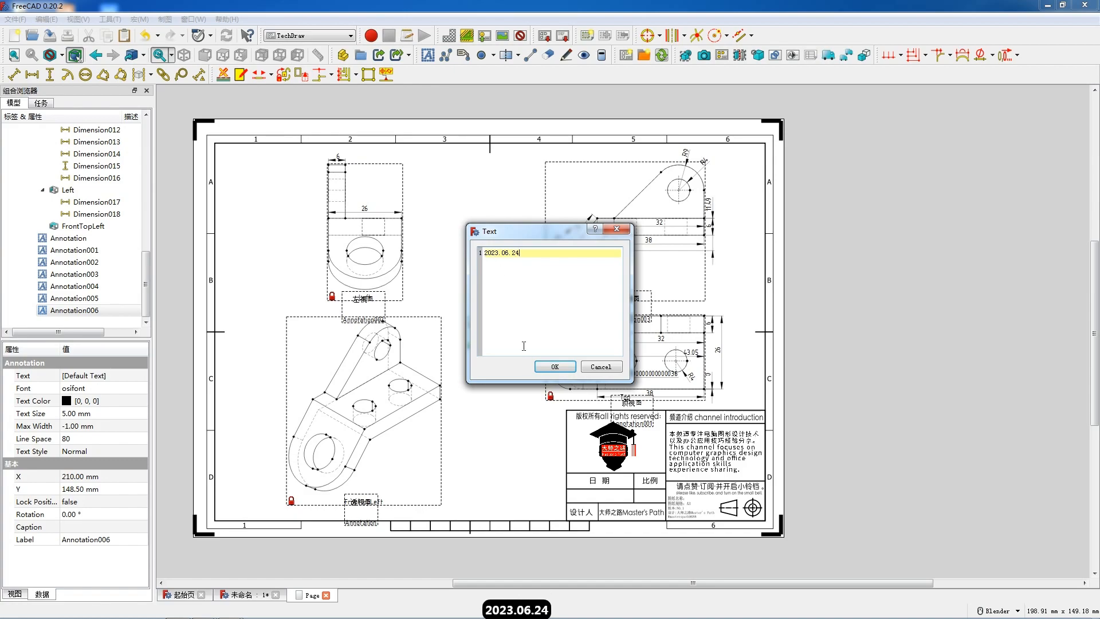
{"action": "left_click", "coordinate": [555, 366]}
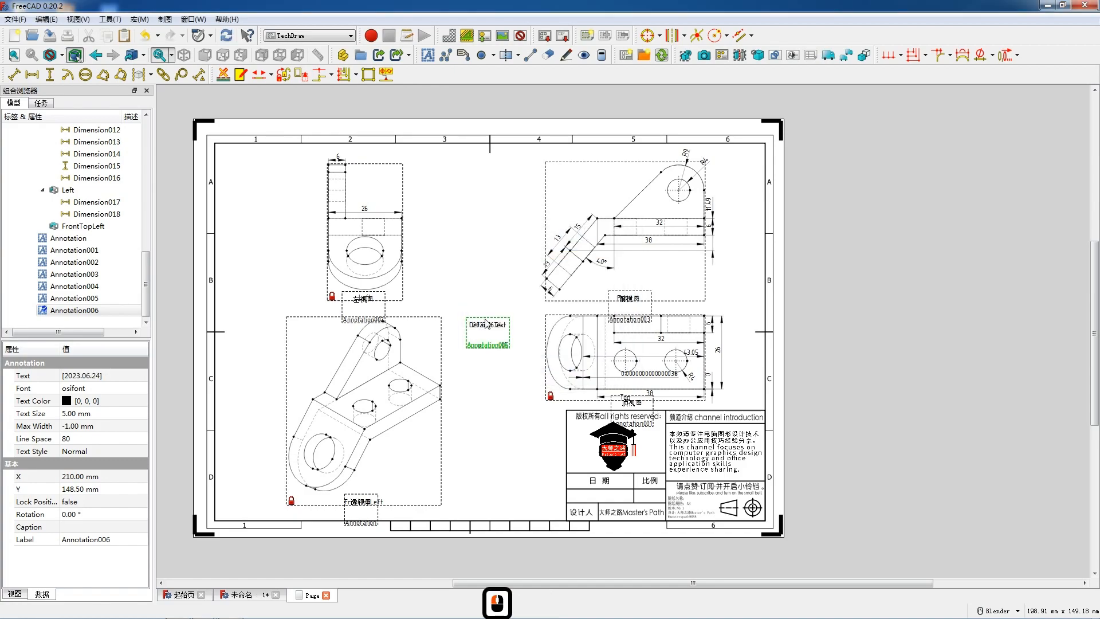
{"action": "left_click_drag", "start_coordinate": [497, 347], "coordinate": [601, 499]}
- Change another default annotation's text to 2: 1 and place it in the title block's scale cell
{"action": "double_click", "coordinate": [488, 335]}
{"action": "left_click_drag", "start_coordinate": [531, 252], "coordinate": [481, 253]}
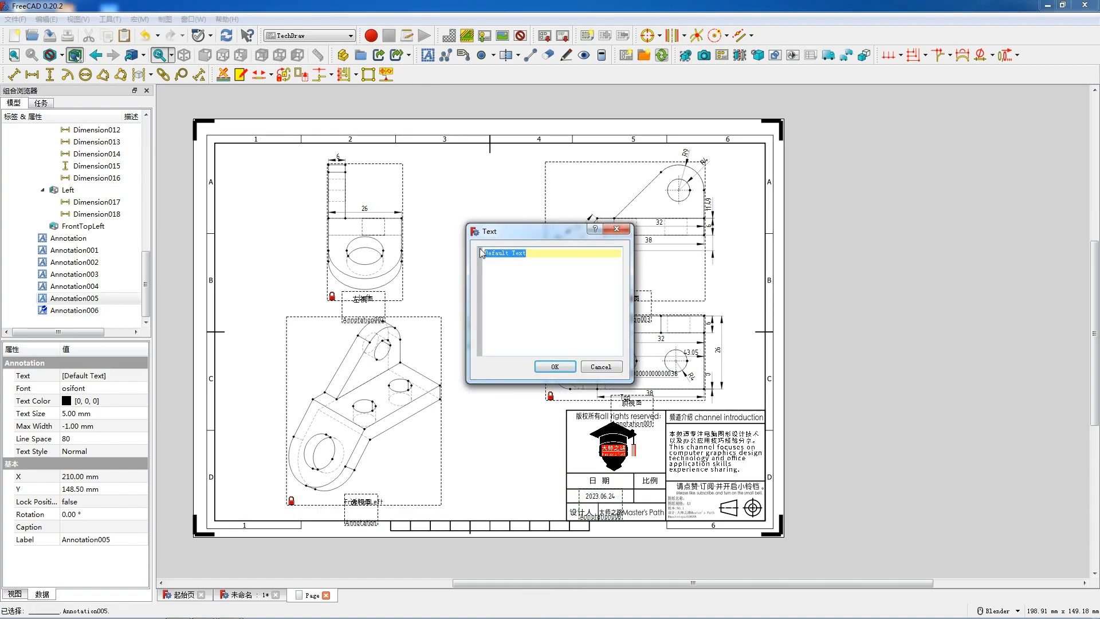
{"action": "type", "text": "2"}
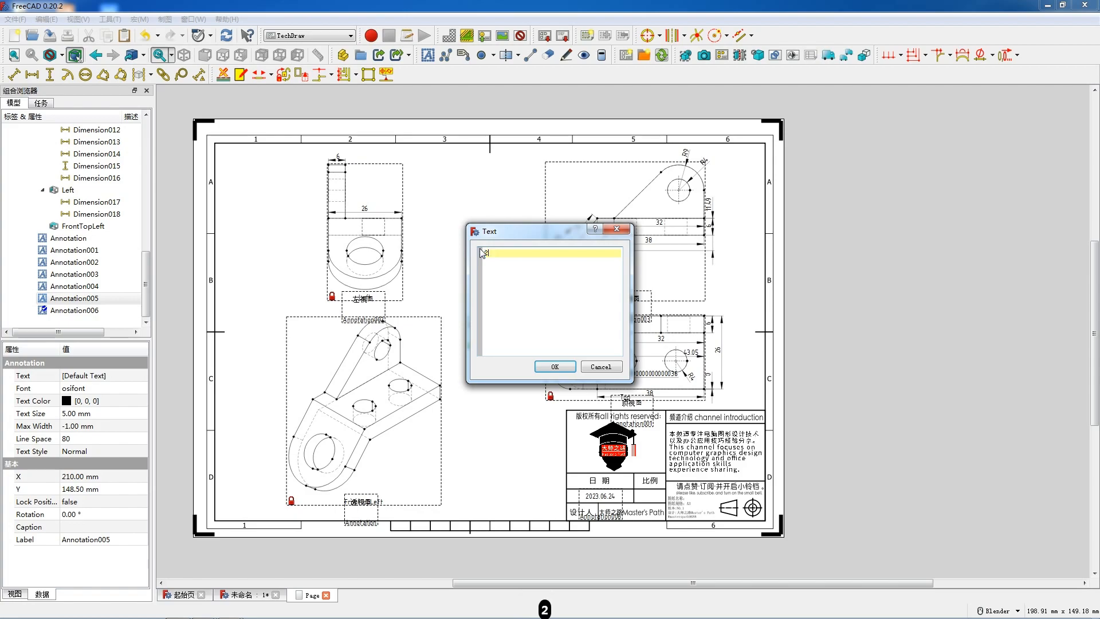
{"action": "type", "text": ": 1"}
{"action": "left_click", "coordinate": [554, 368]}
{"action": "left_click_drag", "start_coordinate": [488, 329], "coordinate": [658, 471]}
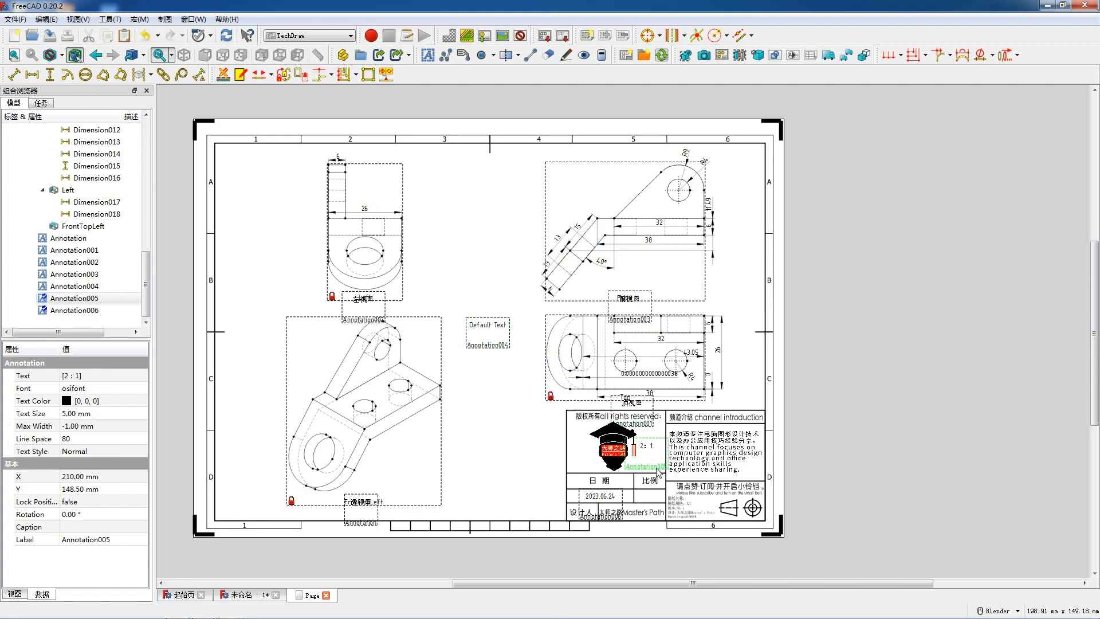
{"action": "left_click", "coordinate": [651, 502]}
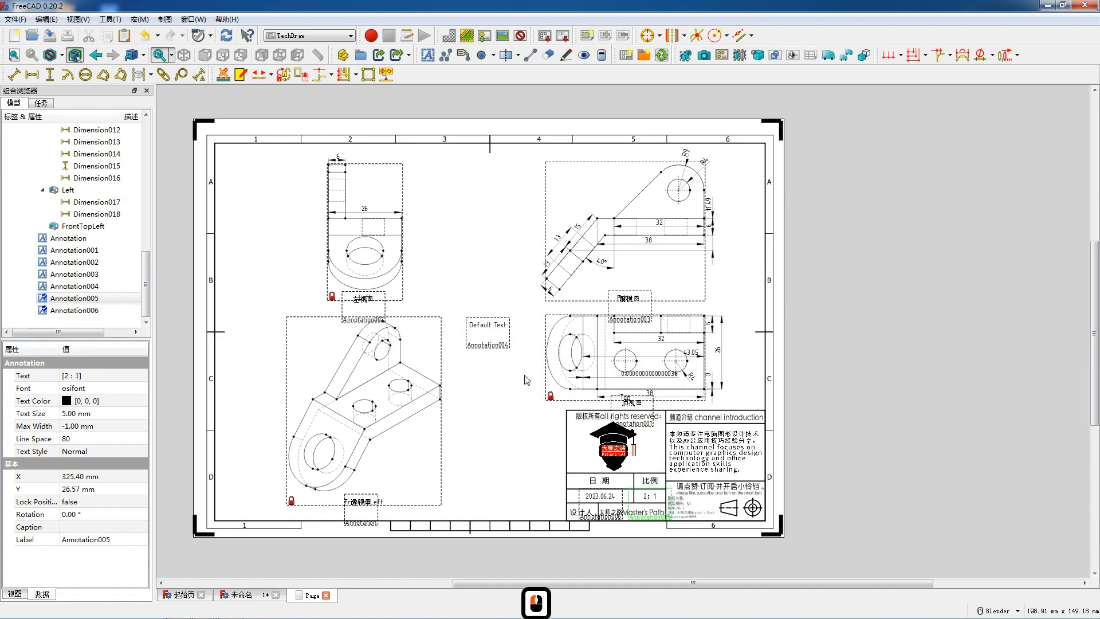
- Check the custom scale in the projection group's settings
{"action": "scroll", "coordinate": [86, 218], "scroll_direction": "up", "scroll_amount": 8}
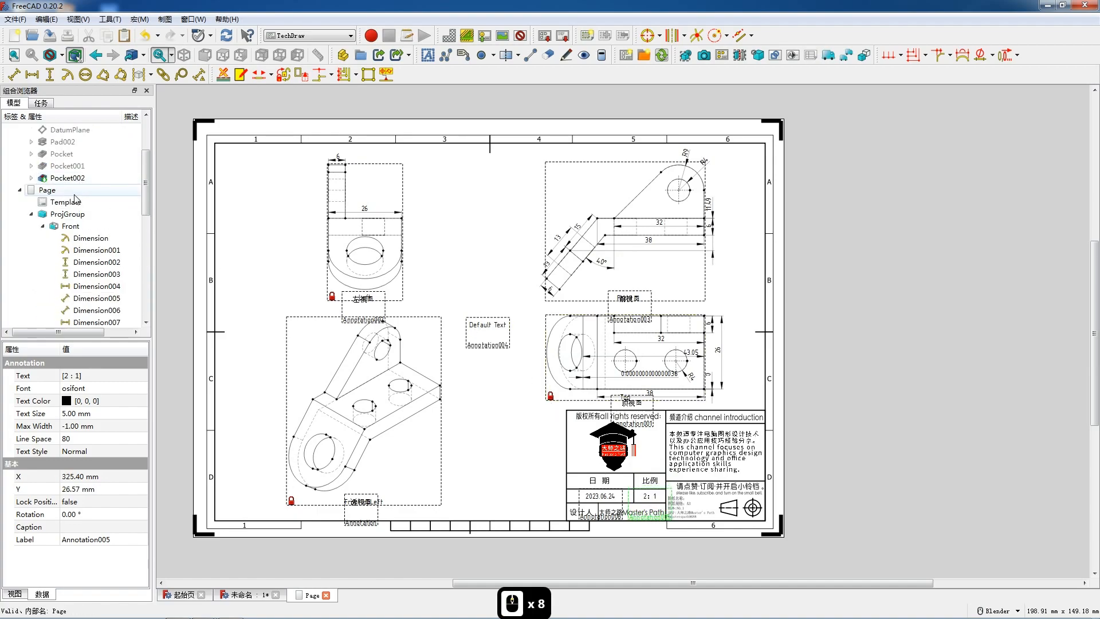
{"action": "double_click", "coordinate": [70, 214]}
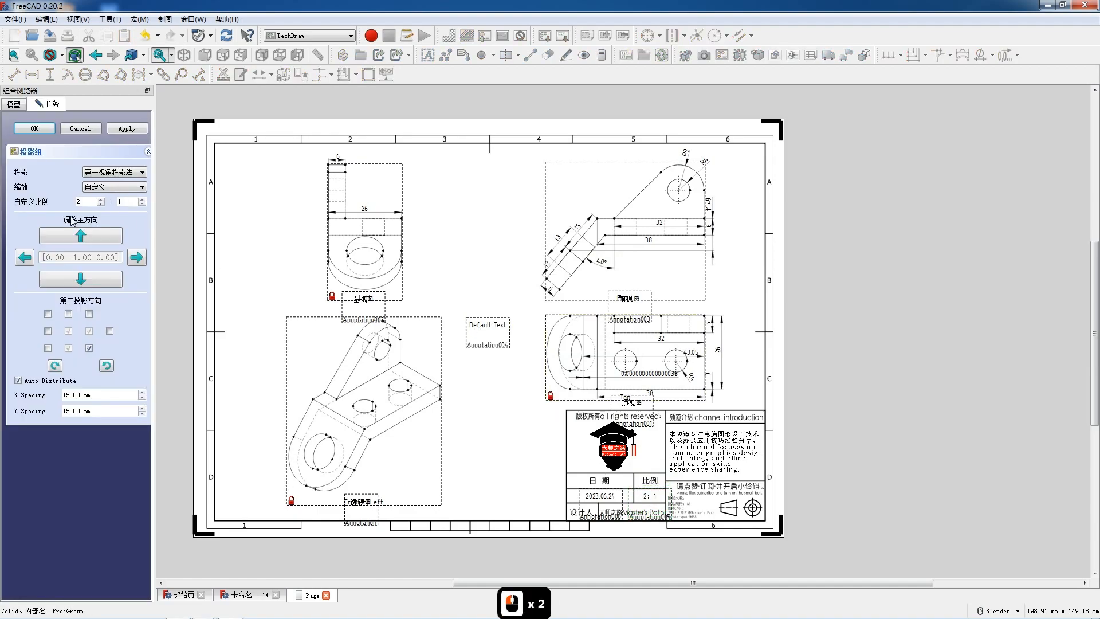
{"action": "left_click", "coordinate": [34, 128]}
- Change the remaining default annotation's text to 机械产品零件089
{"action": "double_click", "coordinate": [491, 326]}
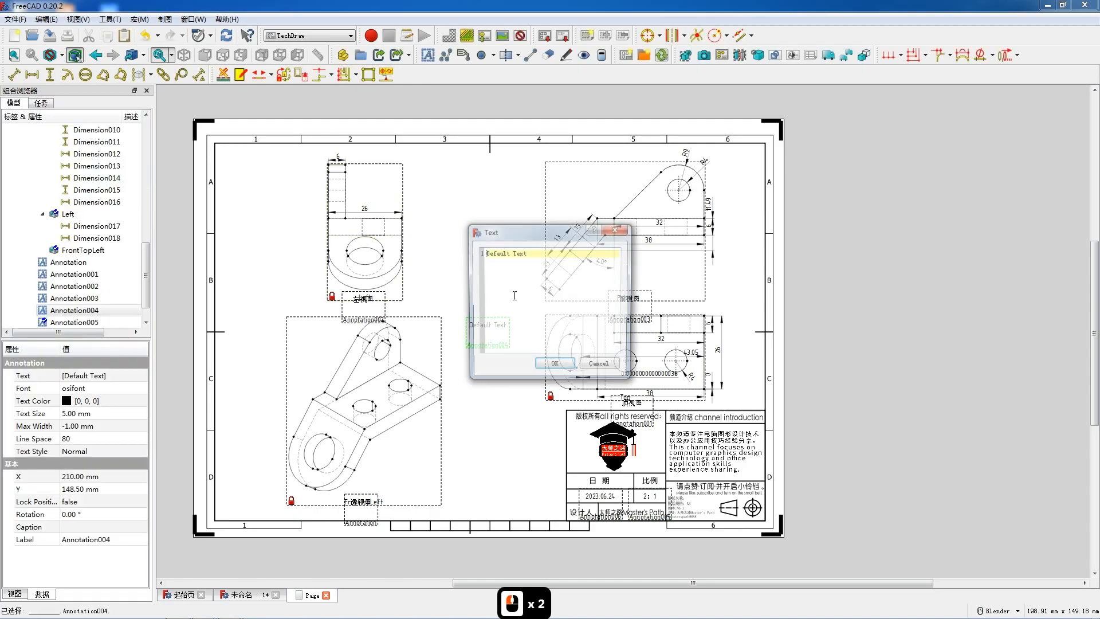
{"action": "left_click_drag", "start_coordinate": [526, 254], "coordinate": [469, 255]}
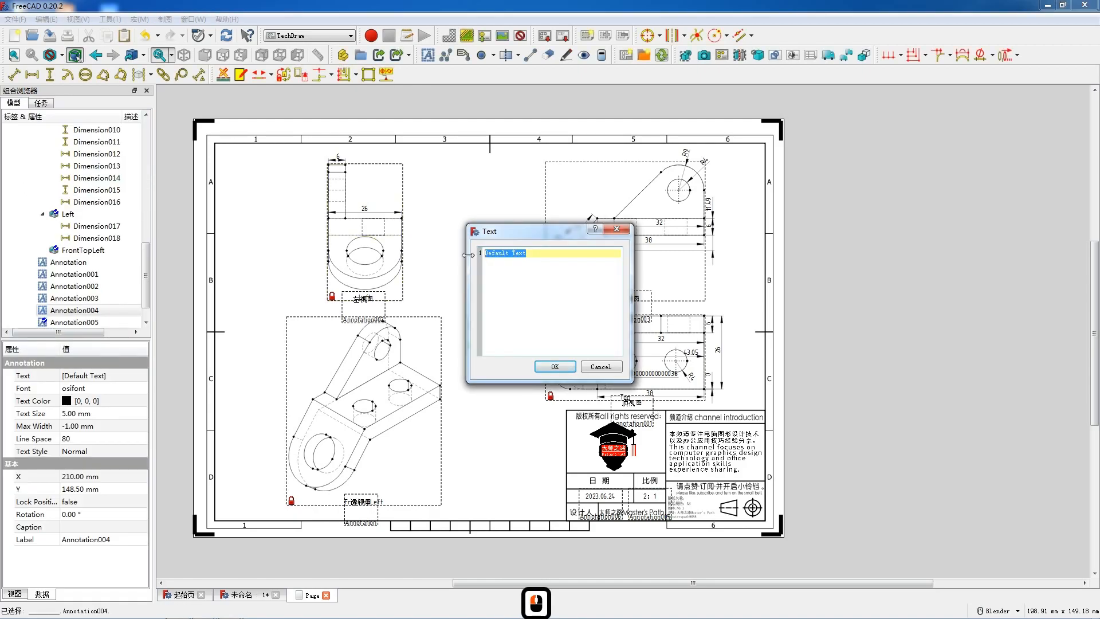
{"action": "type", "text": "机械产品1零件089"}
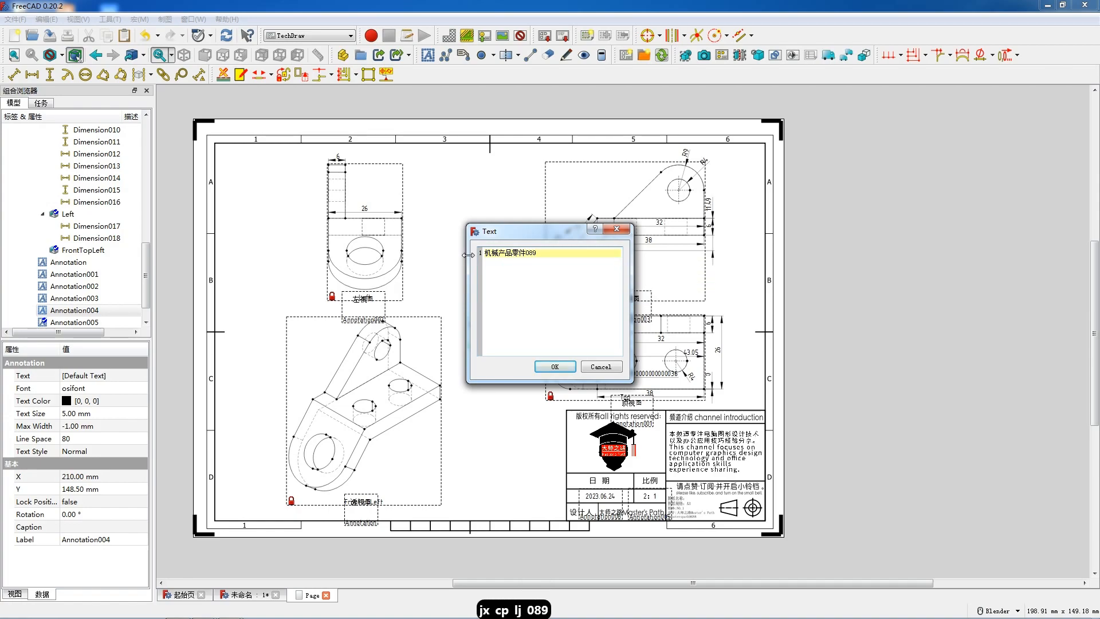
{"action": "left_click", "coordinate": [554, 367]}
- Set the part-name annotation's text size to 3 mm and place it in the title block's small-print area beside the projection symbol
{"action": "left_click", "coordinate": [81, 413]}
{"action": "left_click", "coordinate": [81, 413]}
{"action": "type", "text": "3"}
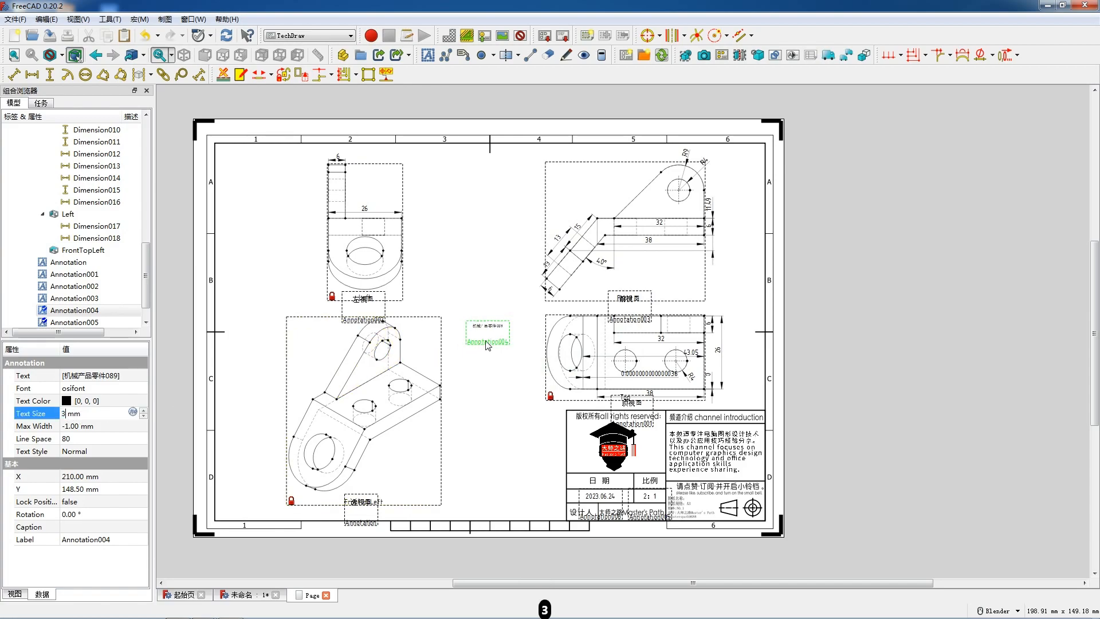
{"action": "mouse_move", "coordinate": [494, 329]}
{"action": "left_mouse_down"}
{"action": "mouse_move", "coordinate": [542, 389]}
{"action": "mouse_move", "coordinate": [709, 502]}
{"action": "left_mouse_up"}
- Hide the view frames to inspect the clean drawing page, and turn the frames back on
{"action": "right_click", "coordinate": [480, 339]}
{"action": "left_click", "coordinate": [456, 340]}
{"action": "left_click", "coordinate": [456, 341]}
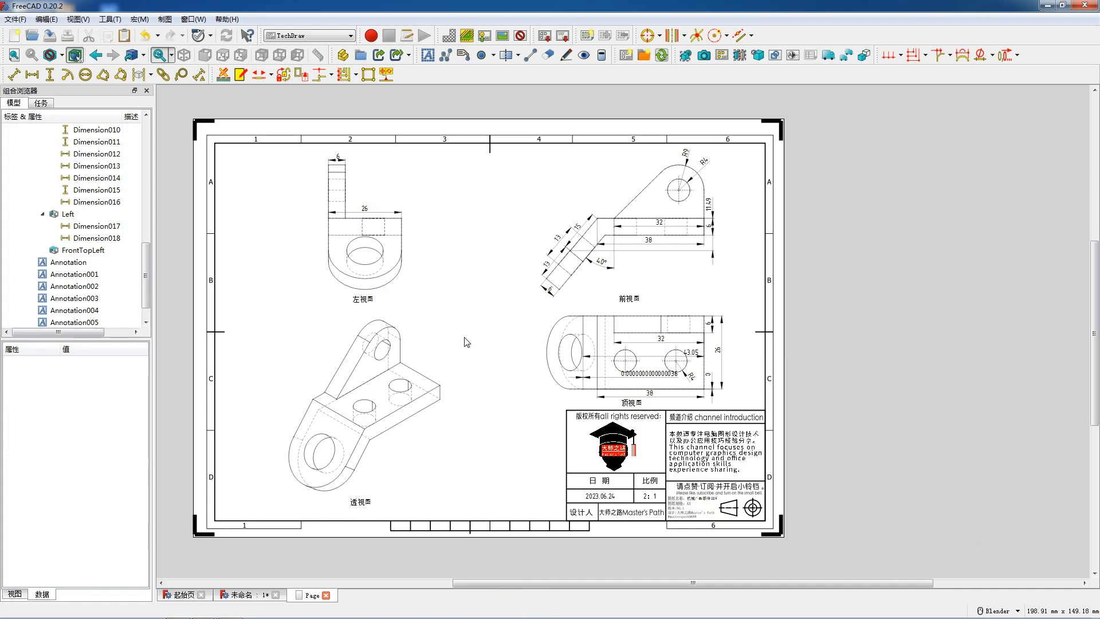
{"action": "right_click", "coordinate": [467, 342]}
{"action": "left_click", "coordinate": [452, 319]}
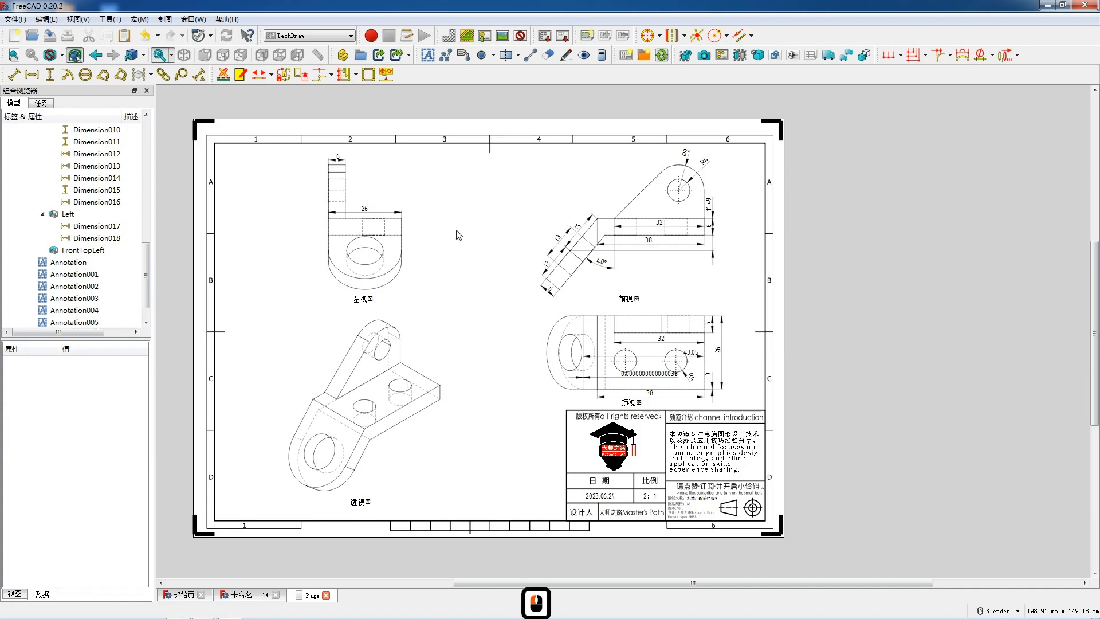
{"action": "right_click", "coordinate": [468, 300]}
{"action": "left_click", "coordinate": [492, 303]}
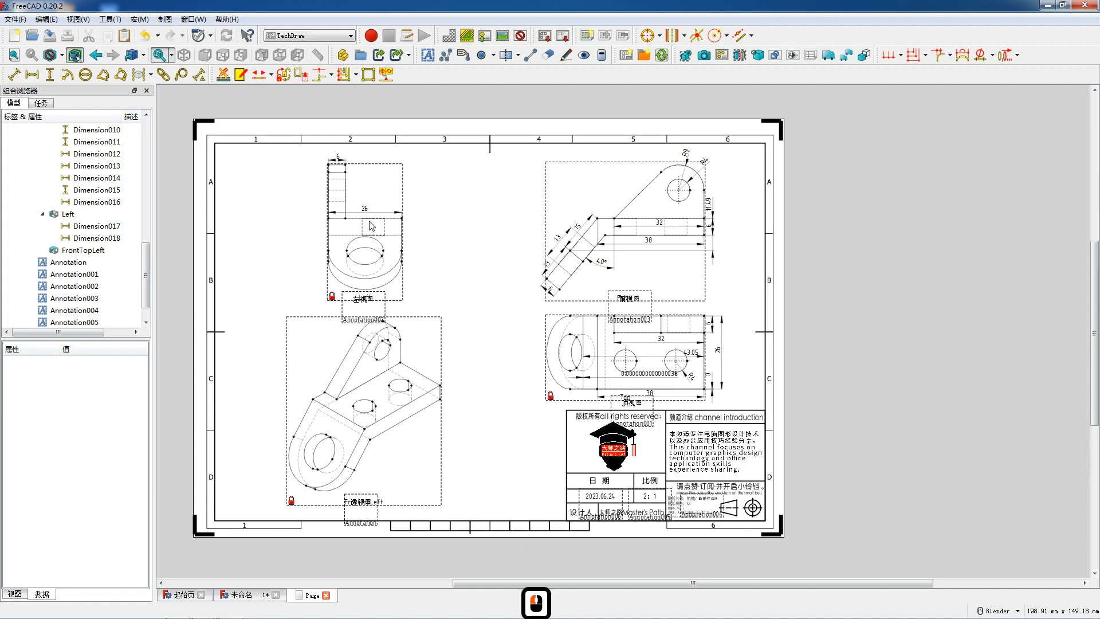
- Delete the 11.49 vertical dimension beside the Front view
{"action": "scroll", "coordinate": [710, 229], "scroll_direction": "up", "scroll_amount": 8}
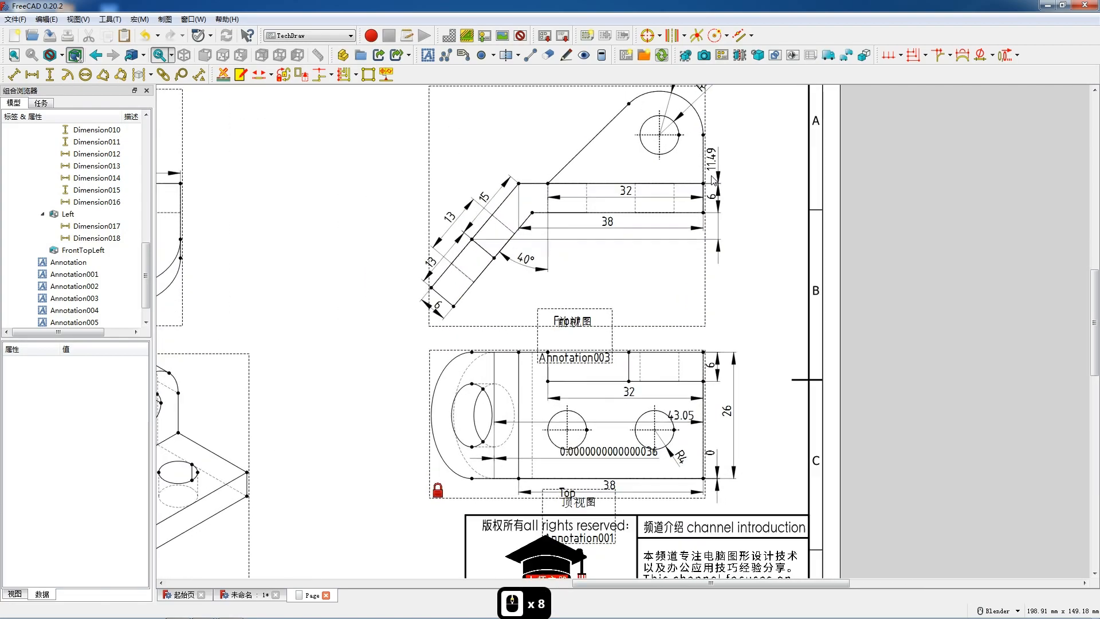
{"action": "double_click", "coordinate": [719, 155]}
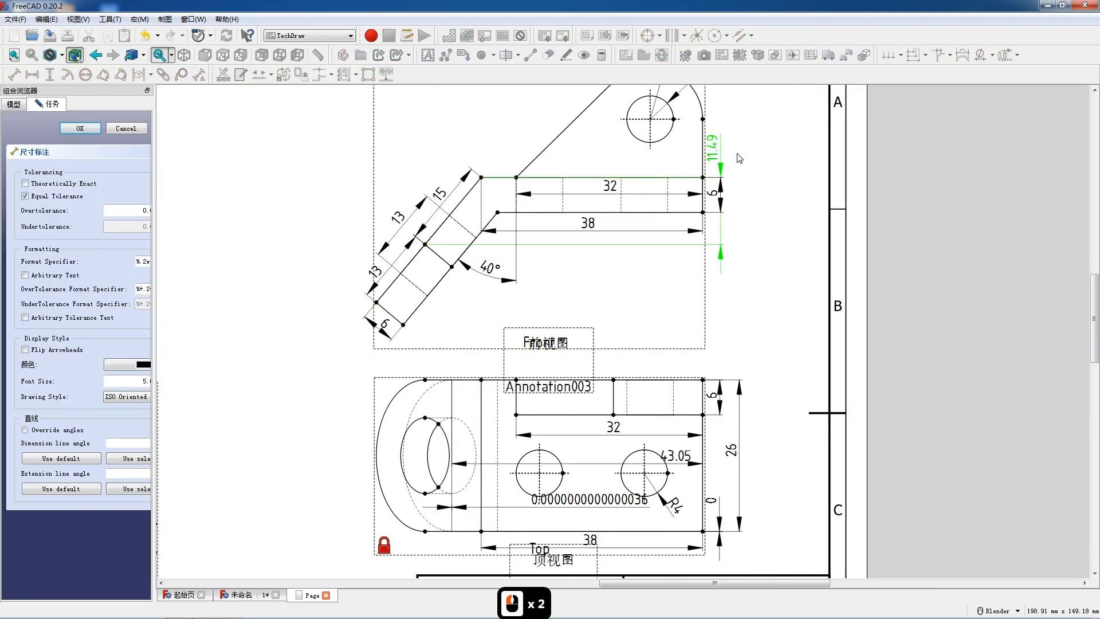
{"action": "left_click_drag", "start_coordinate": [723, 155], "coordinate": [742, 150]}
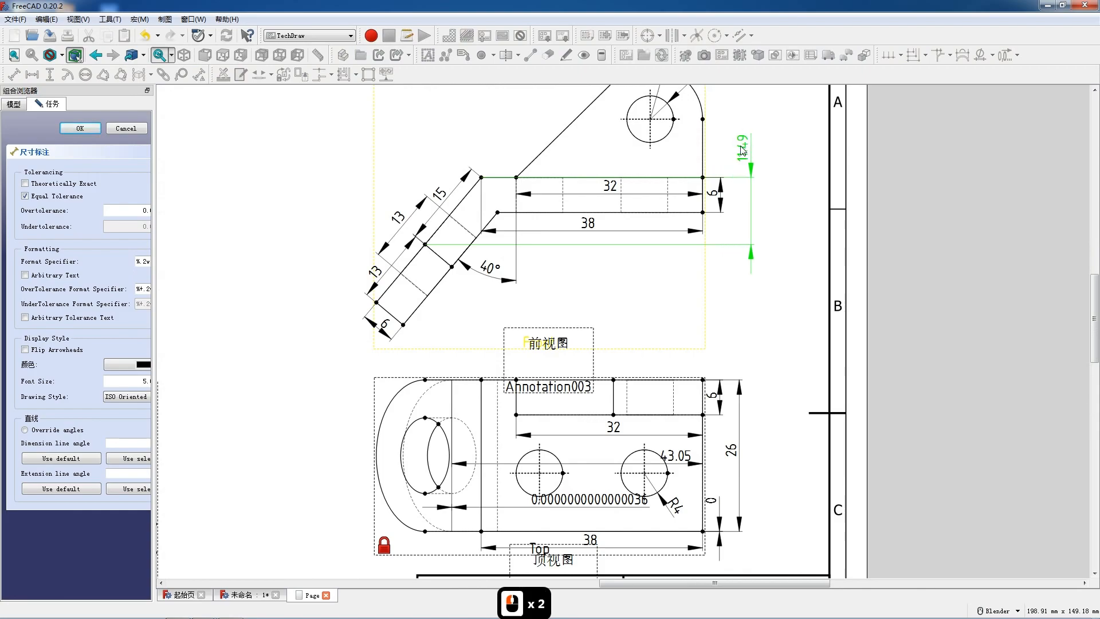
{"action": "key", "text": "Delete"}
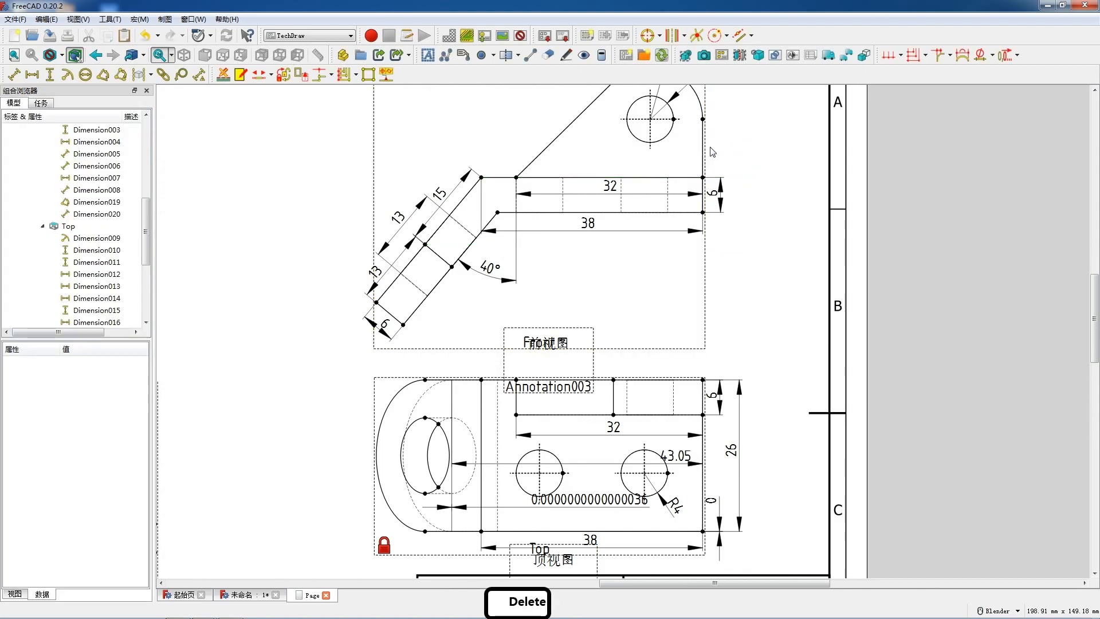
- Add a vertical dimension between the hole's horizontal centerline and the base plate's upper edge in the Front view
{"action": "left_click", "coordinate": [676, 119]}
{"action": "left_click", "coordinate": [630, 177], "text": "ctrl"}
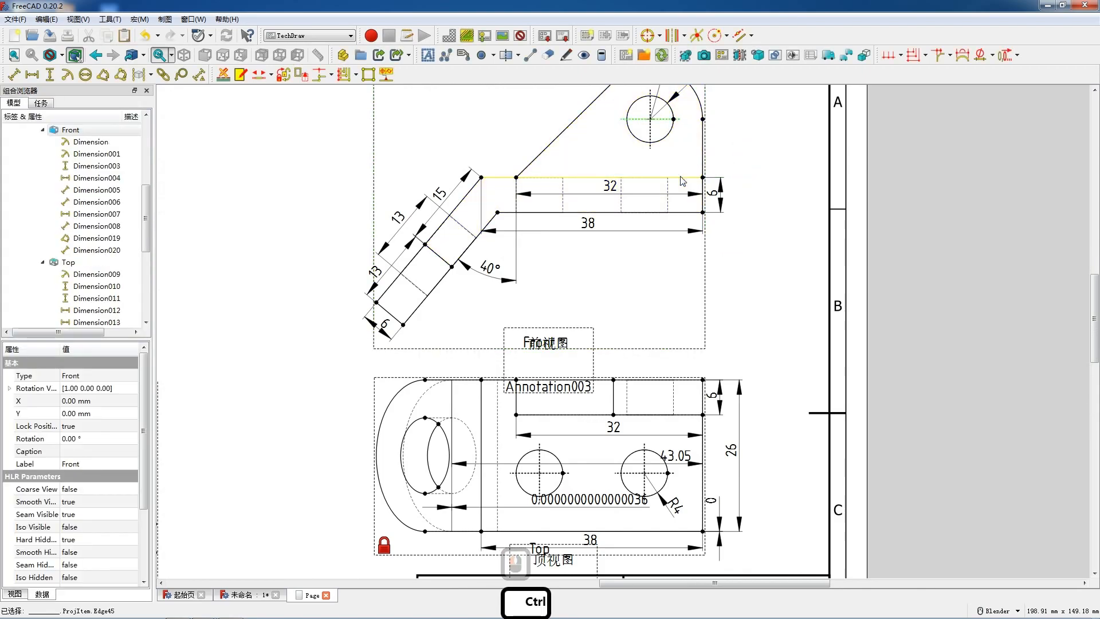
{"action": "left_click", "coordinate": [50, 74]}
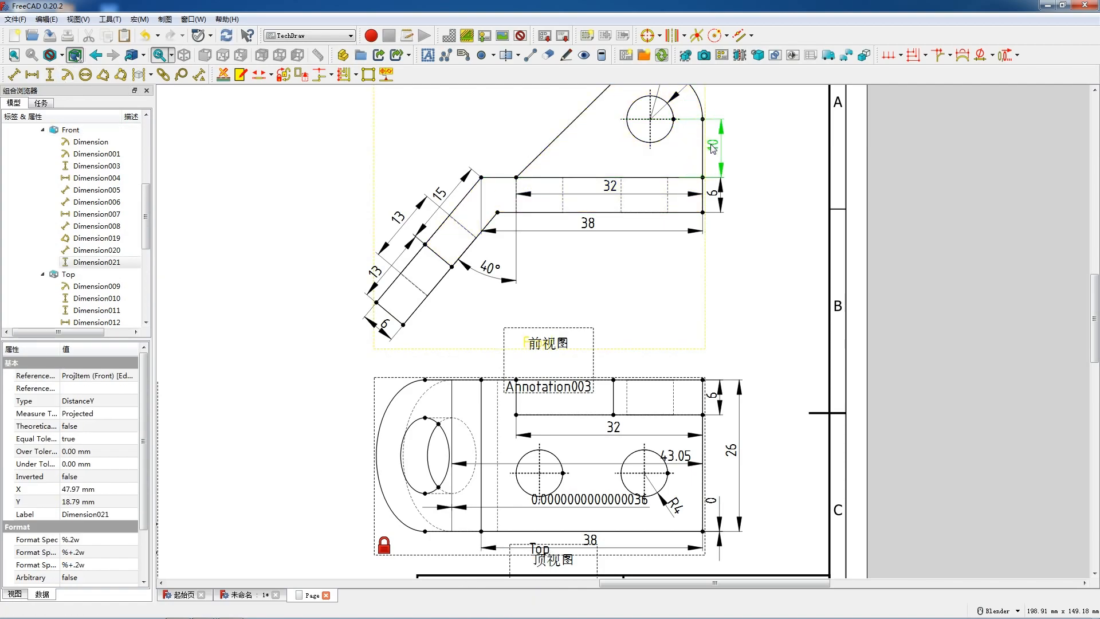
- Delete the faulty 0 vertical dimension beside the Top view's lower edge
{"action": "scroll", "coordinate": [770, 205], "scroll_direction": "down", "scroll_amount": 3}
{"action": "scroll", "coordinate": [735, 473], "scroll_direction": "up", "scroll_amount": 3}
{"action": "left_click", "coordinate": [730, 424]}
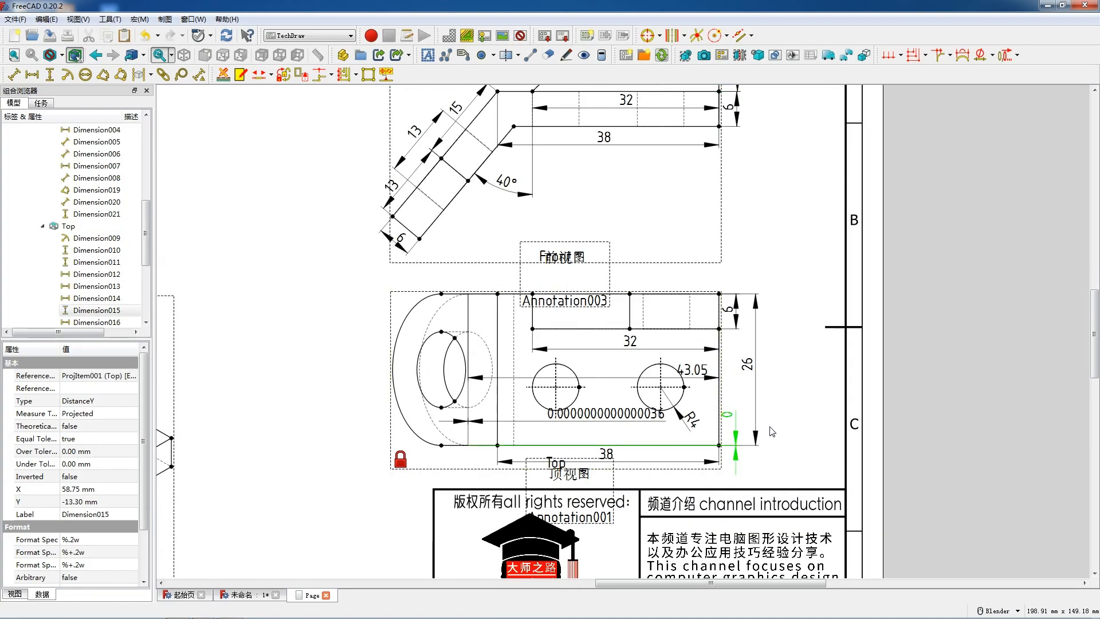
{"action": "scroll", "coordinate": [728, 415], "scroll_direction": "down", "scroll_amount": 7}
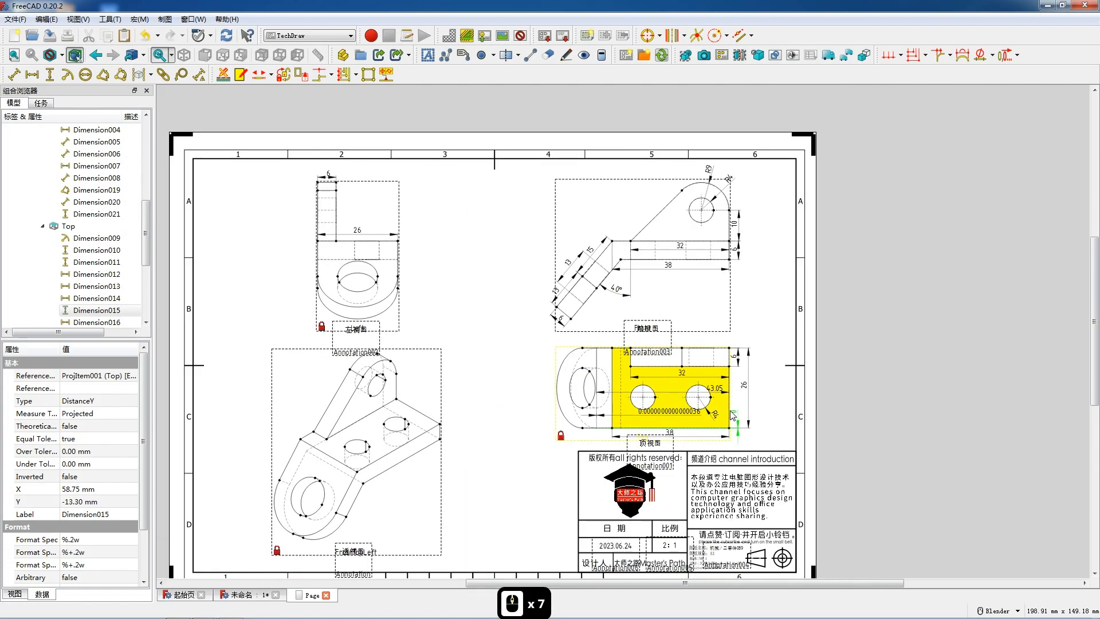
{"action": "key", "text": "Delete"}
- Delete the 43.05 and 0.0000000000000036 horizontal dimensions from the Top view
{"action": "scroll", "coordinate": [672, 342], "scroll_direction": "up", "scroll_amount": 8}
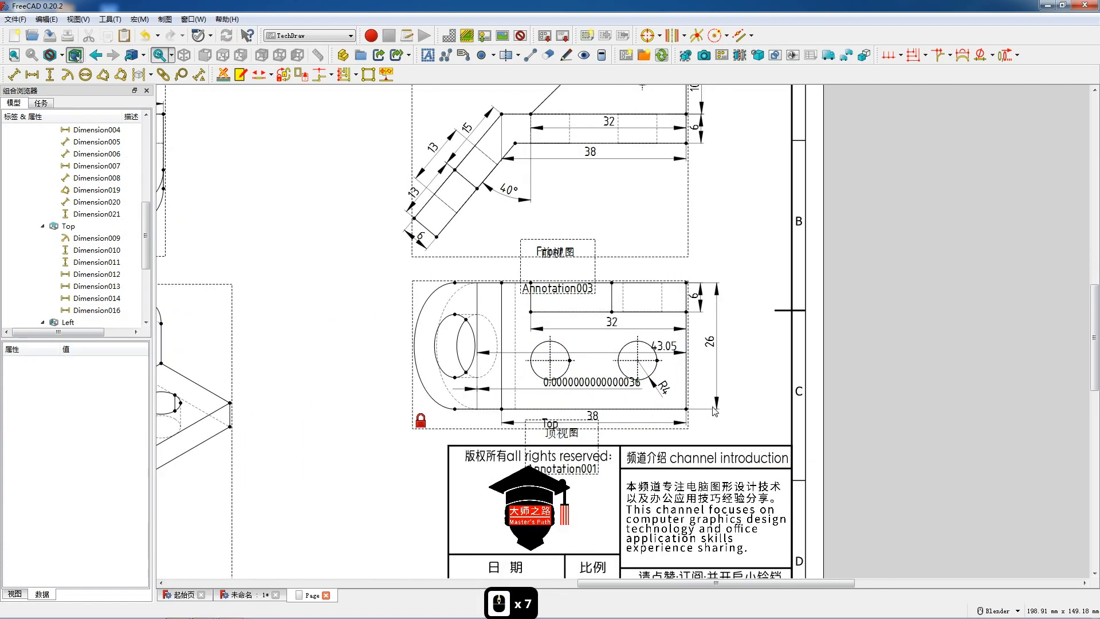
{"action": "left_click", "coordinate": [672, 337]}
{"action": "key", "text": "Delete"}
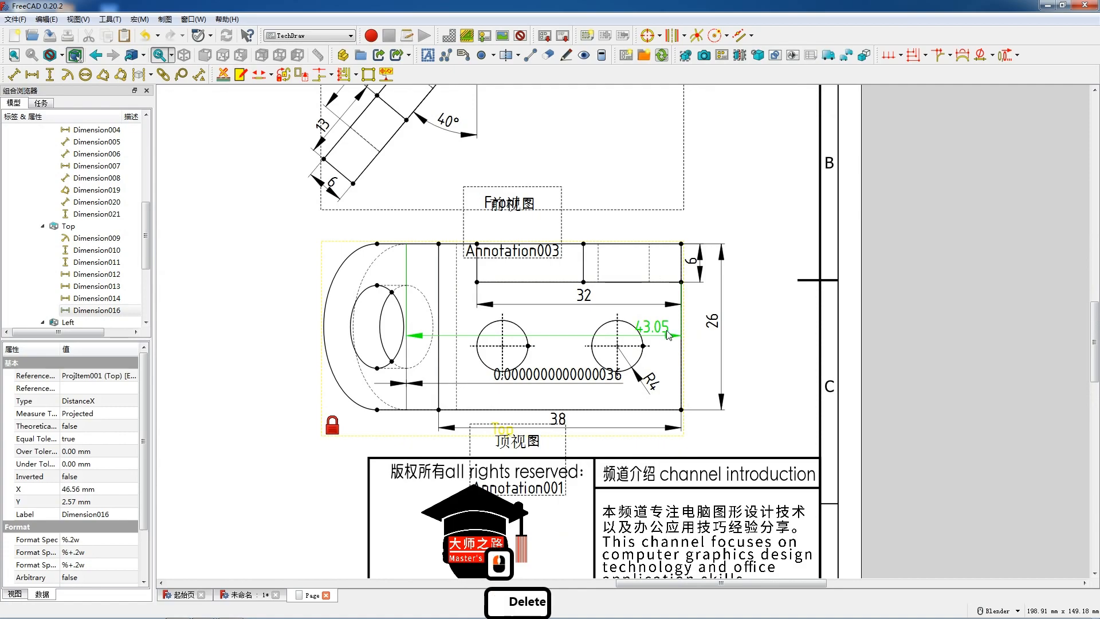
{"action": "left_click", "coordinate": [586, 376]}
{"action": "key", "text": "Delete"}
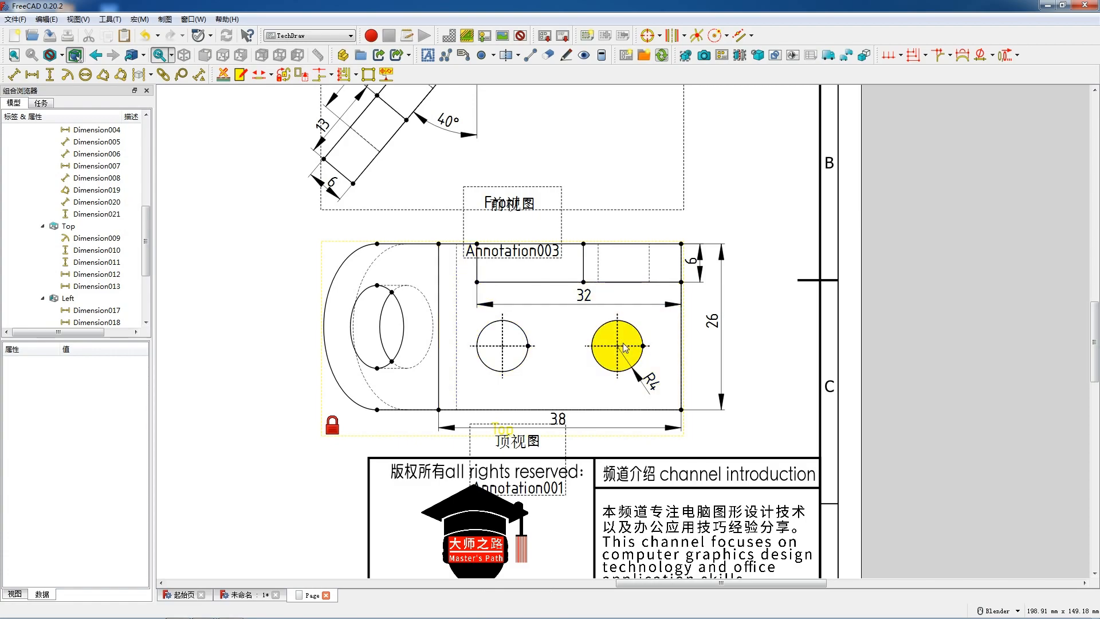
- Add a vertical dimension from the right-hand hole's horizontal centerline to the Top view's lower edge, placed beside the right edge
{"action": "left_click", "coordinate": [640, 367]}
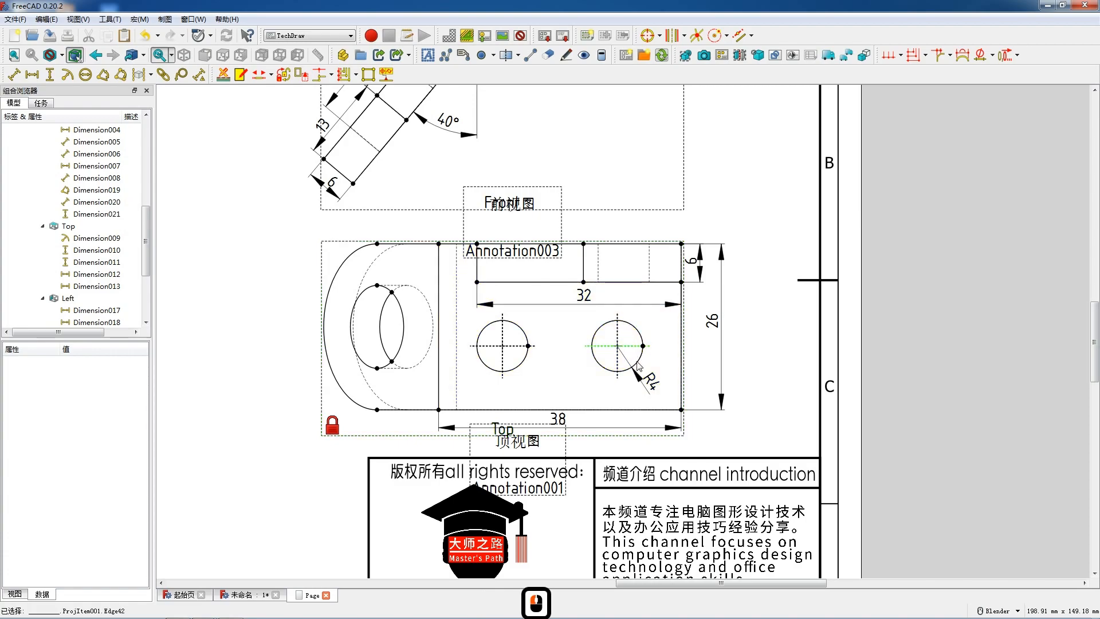
{"action": "left_click", "coordinate": [633, 410], "text": "ctrl"}
{"action": "key", "text": "v"}
{"action": "left_click_drag", "start_coordinate": [643, 379], "coordinate": [685, 379]}
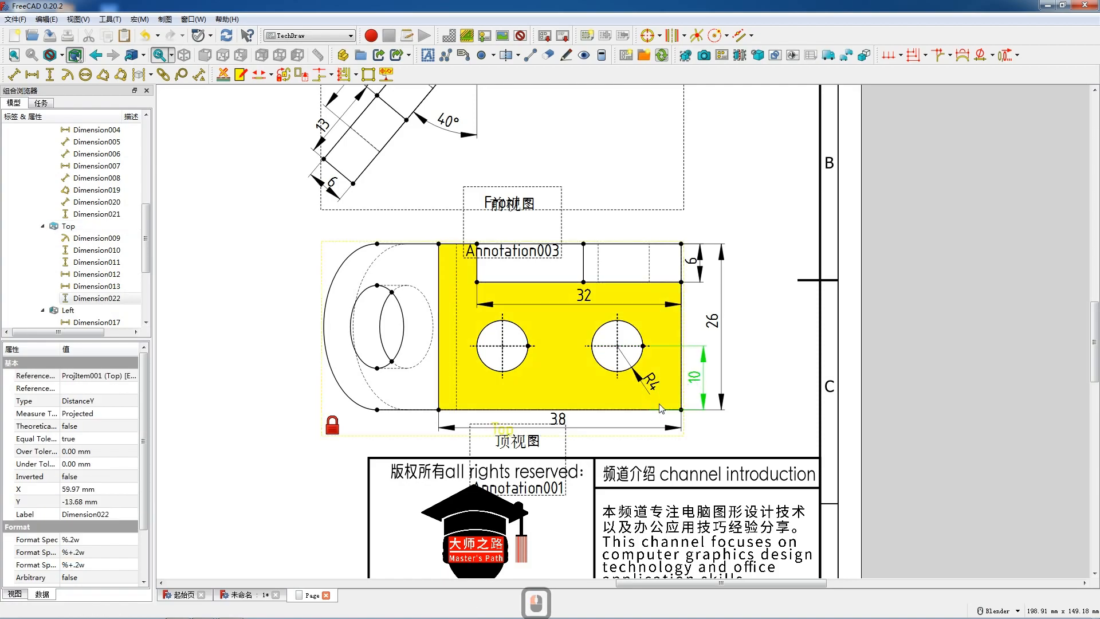
- Add a horizontal dimension from the right-hand hole's vertical centerline to the Top view's right edge, placed just above the hole's centre
{"action": "left_click_drag", "start_coordinate": [617, 370], "coordinate": [654, 365]}
{"action": "left_click", "coordinate": [617, 367], "text": "ctrl"}
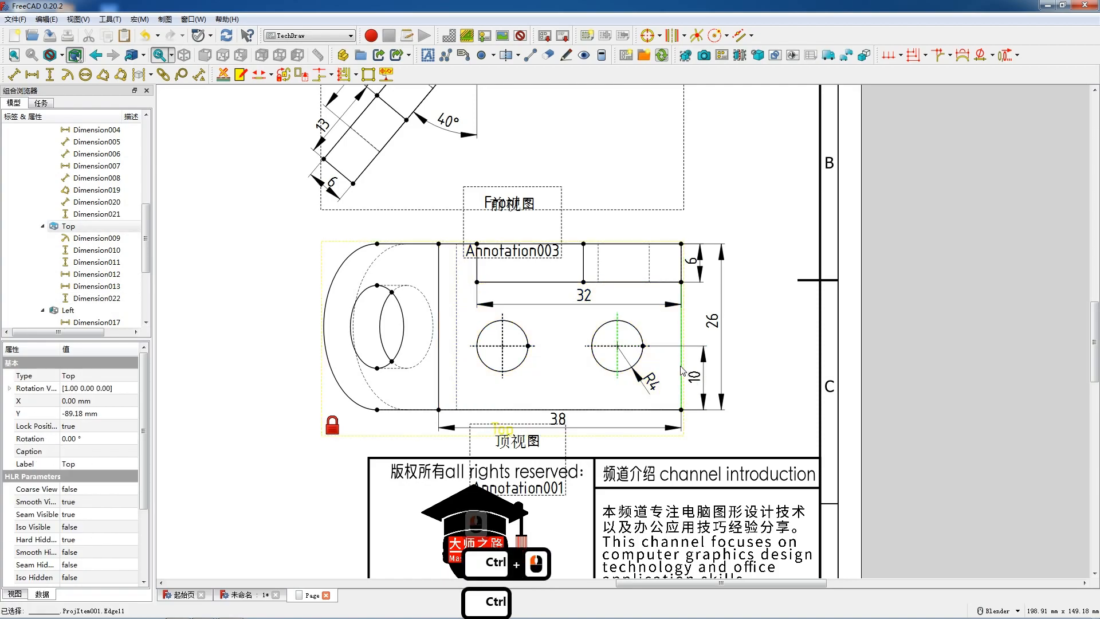
{"action": "key", "text": "shift+h"}
{"action": "left_click_drag", "start_coordinate": [651, 320], "coordinate": [652, 333]}
- Add a vertical dimension in the Left view from the upright's dashed hole centre line to the base plate's upper edge, placed outside the left edge
{"action": "scroll", "coordinate": [654, 335], "scroll_direction": "down", "scroll_amount": 7}
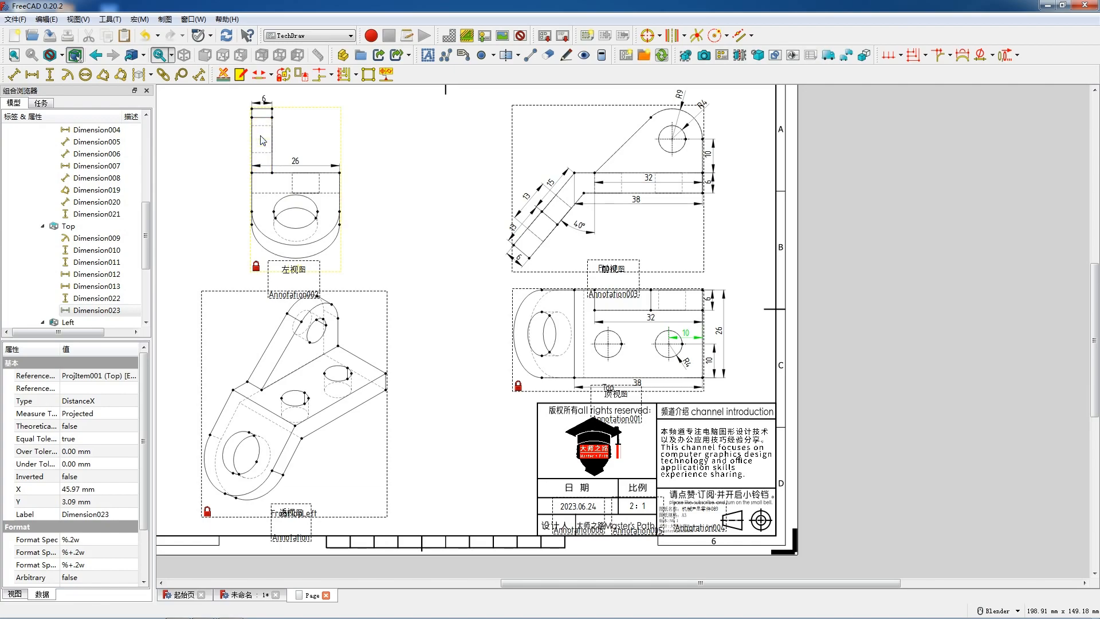
{"action": "scroll", "coordinate": [264, 135], "scroll_direction": "up", "scroll_amount": 4}
{"action": "scroll", "coordinate": [263, 132], "scroll_direction": "up", "scroll_amount": 8}
{"action": "scroll", "coordinate": [306, 184], "scroll_direction": "down", "scroll_amount": 4}
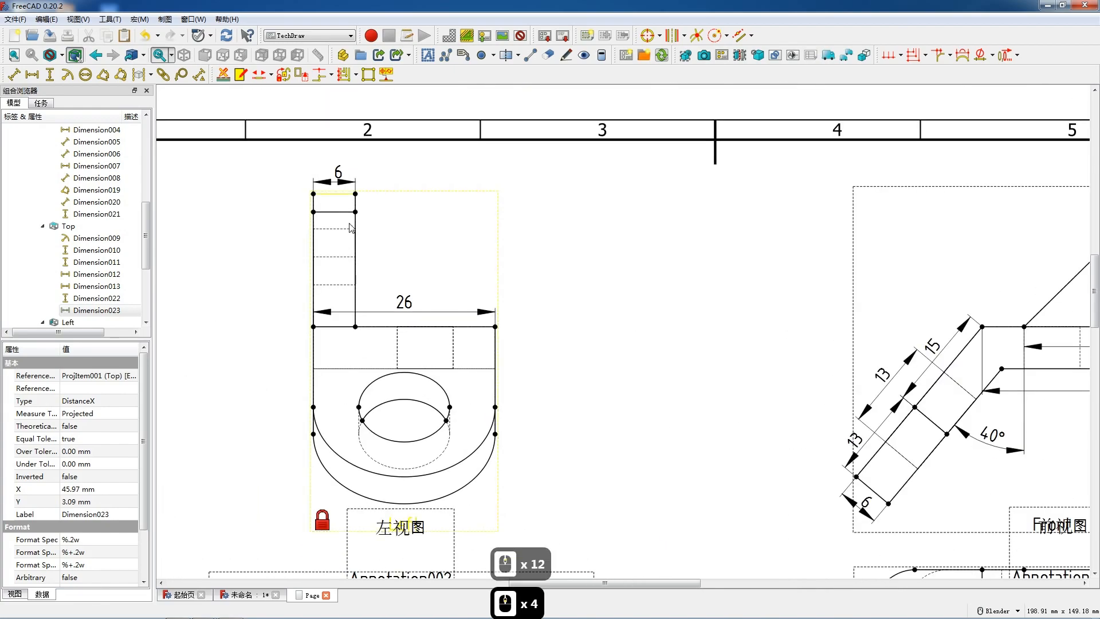
{"action": "scroll", "coordinate": [346, 230], "scroll_direction": "down", "scroll_amount": 2}
{"action": "scroll", "coordinate": [359, 238], "scroll_direction": "down", "scroll_amount": 1}
{"action": "scroll", "coordinate": [369, 256], "scroll_direction": "up", "scroll_amount": 4}
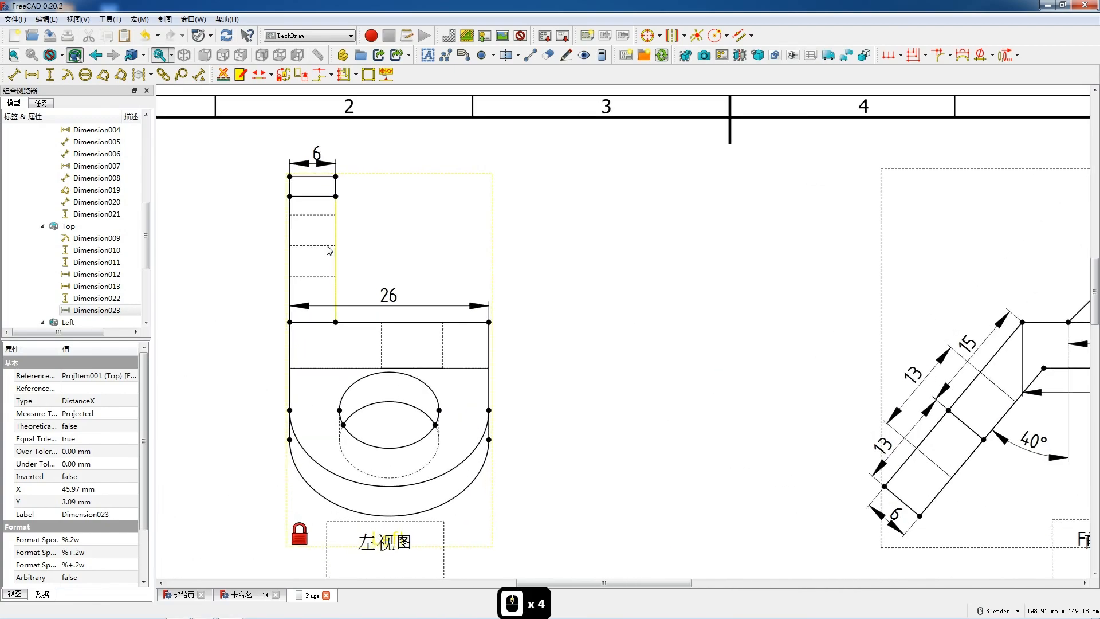
{"action": "left_click", "coordinate": [324, 323], "text": "ctrl"}
{"action": "left_click", "coordinate": [324, 323], "text": "ctrl"}
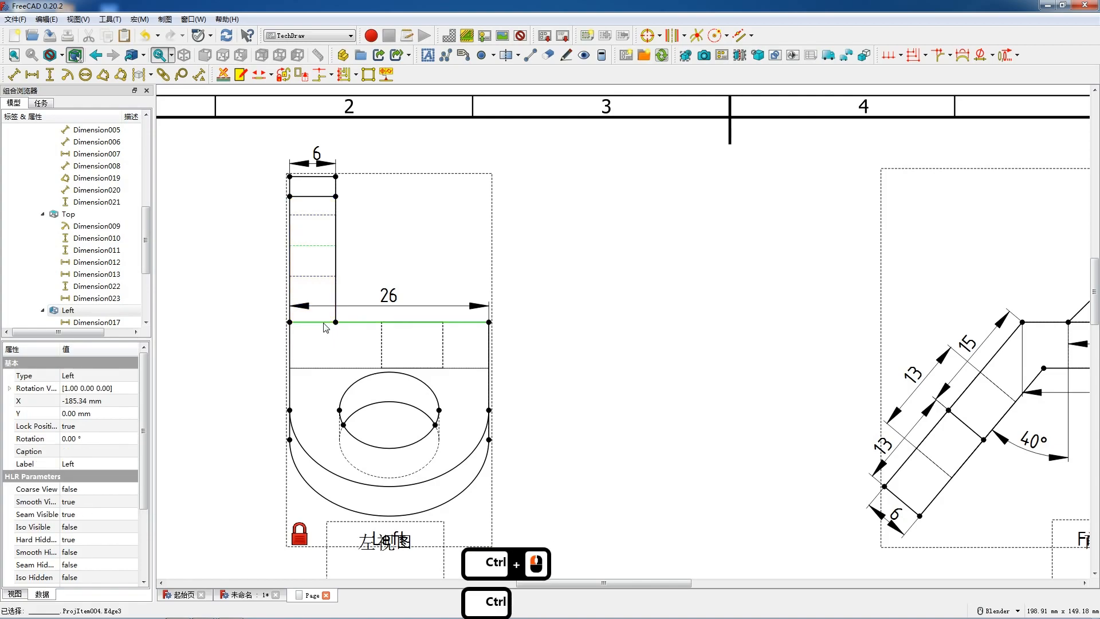
{"action": "key", "text": "shift+v"}
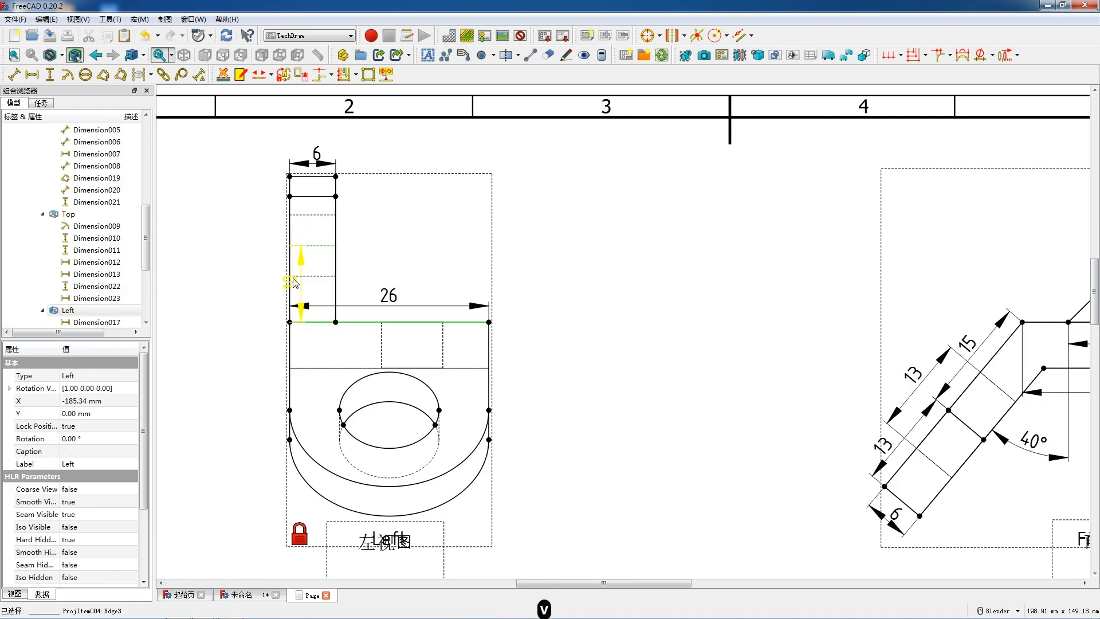
{"action": "left_click_drag", "start_coordinate": [290, 282], "coordinate": [267, 282]}
- Dimension the vertical distance between the upright hole's two hidden edge lines in the Left view, placed outside the upright's right edge
{"action": "left_click", "coordinate": [327, 278], "text": "ctrl"}
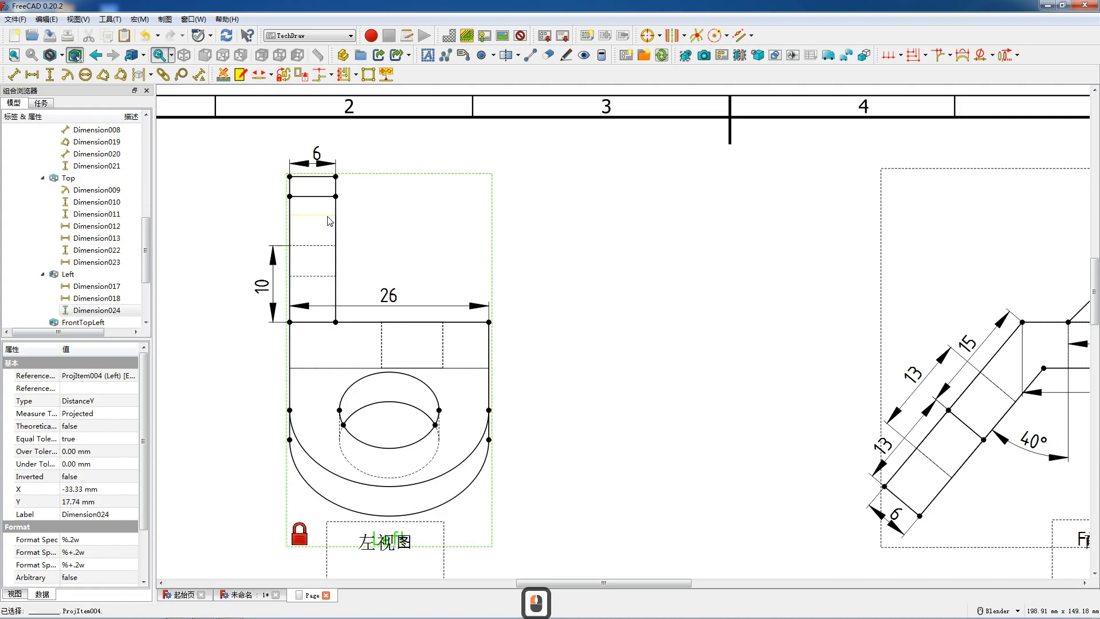
{"action": "left_click", "coordinate": [324, 275], "text": "ctrl"}
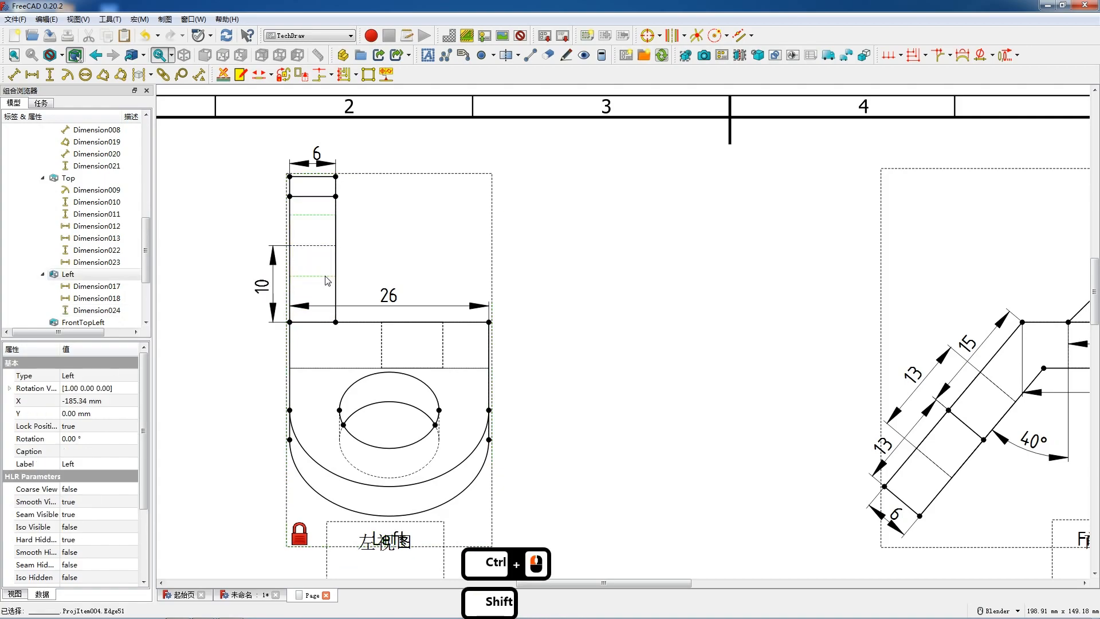
{"action": "key", "text": "shift+v"}
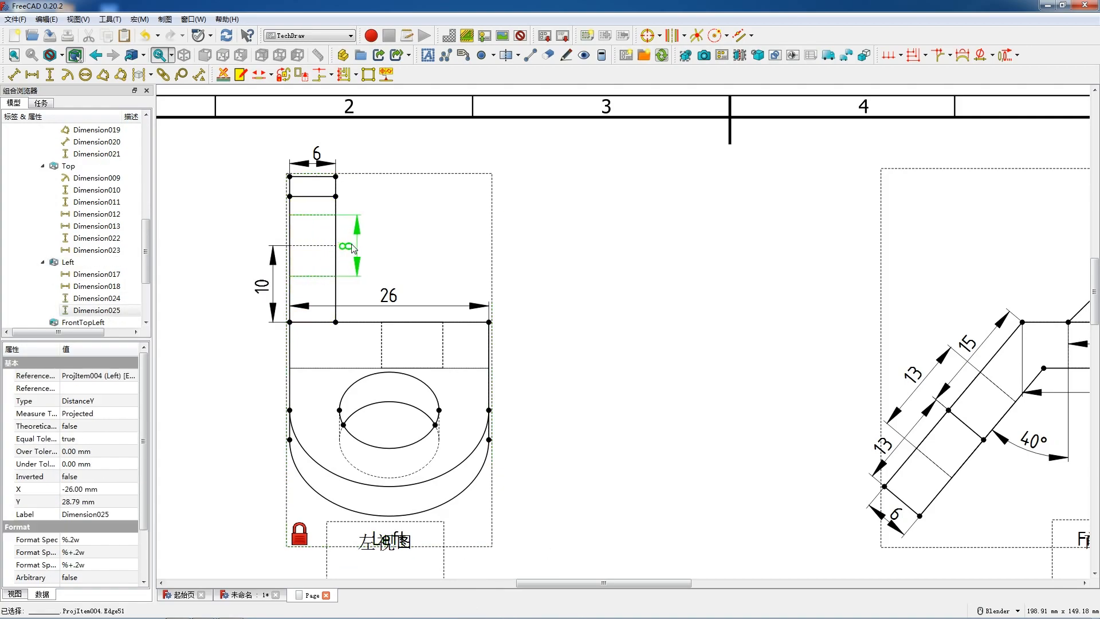
- Turn off the view frames on the drawing page and check the finished sheet
{"action": "scroll", "coordinate": [352, 248], "scroll_direction": "down", "scroll_amount": 10}
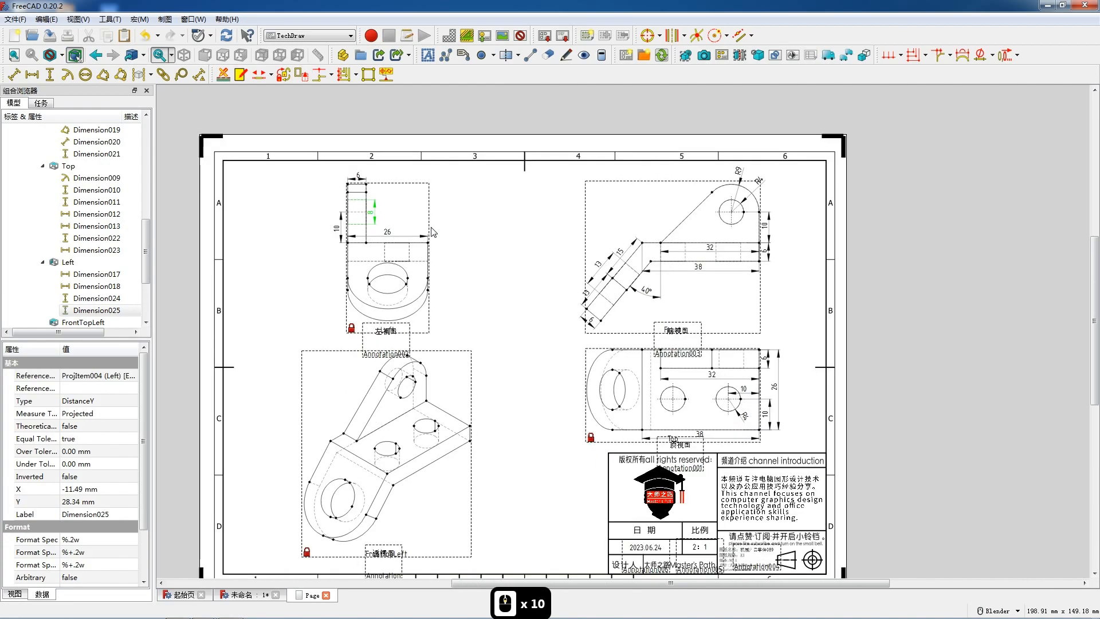
{"action": "scroll", "coordinate": [433, 231], "scroll_direction": "down", "scroll_amount": 1}
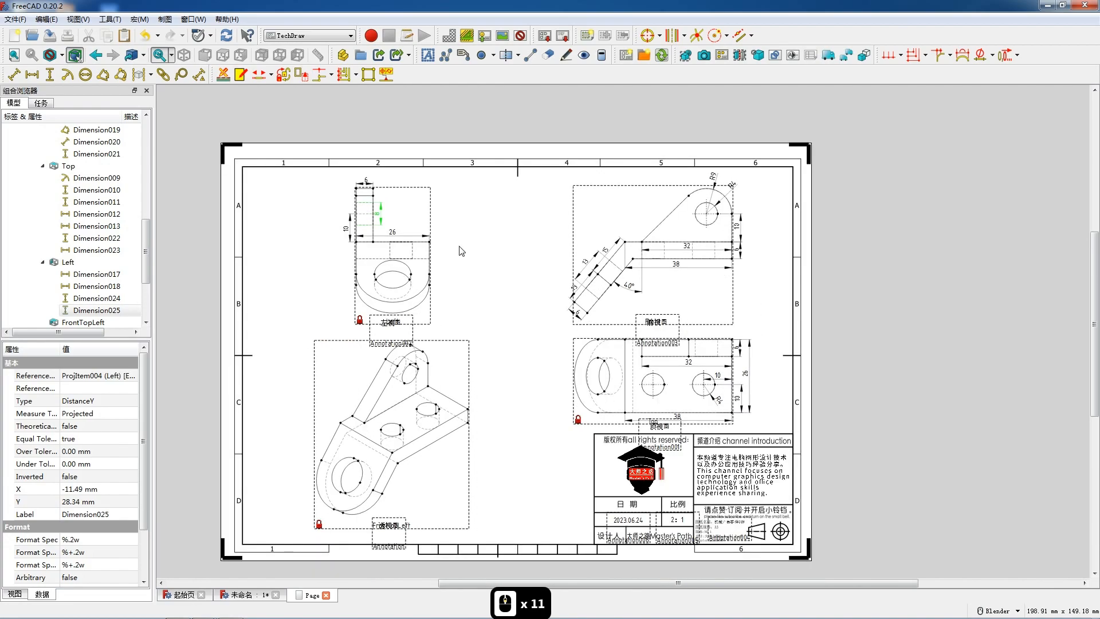
{"action": "right_click", "coordinate": [530, 388]}
{"action": "left_click", "coordinate": [559, 401]}
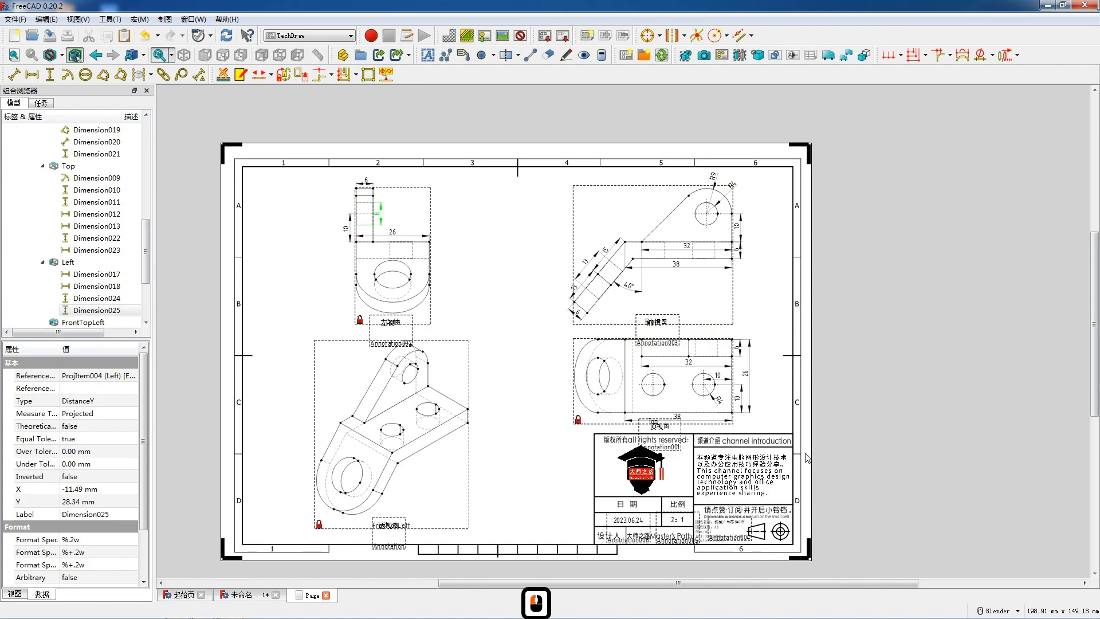
{"action": "scroll", "coordinate": [808, 457], "scroll_direction": "up", "scroll_amount": 2}
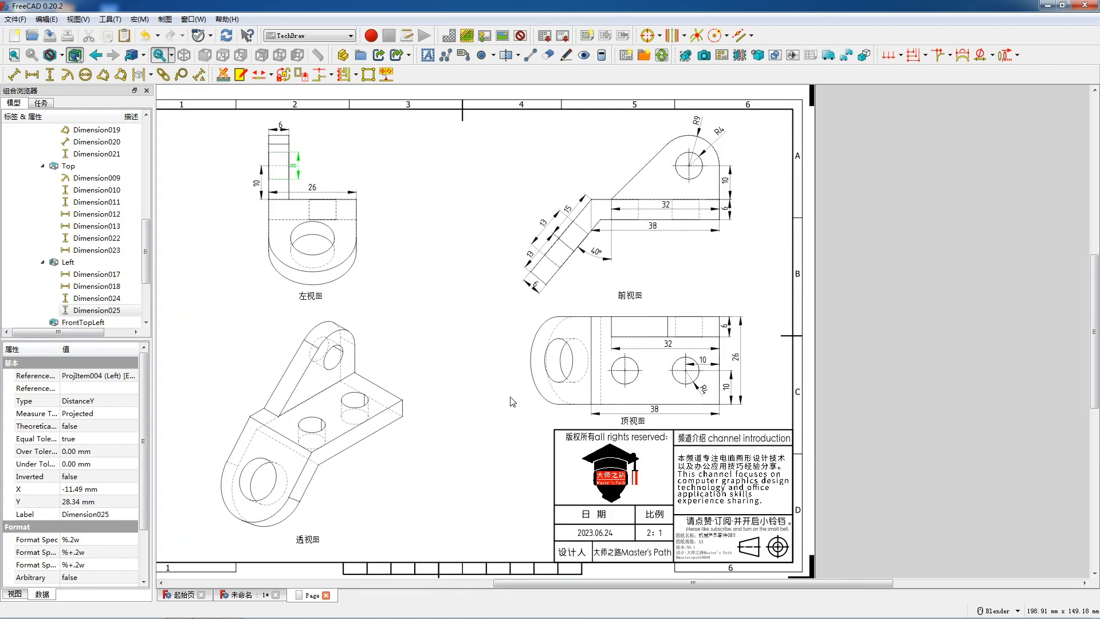
{"action": "scroll", "coordinate": [513, 399], "scroll_direction": "down", "scroll_amount": 1}
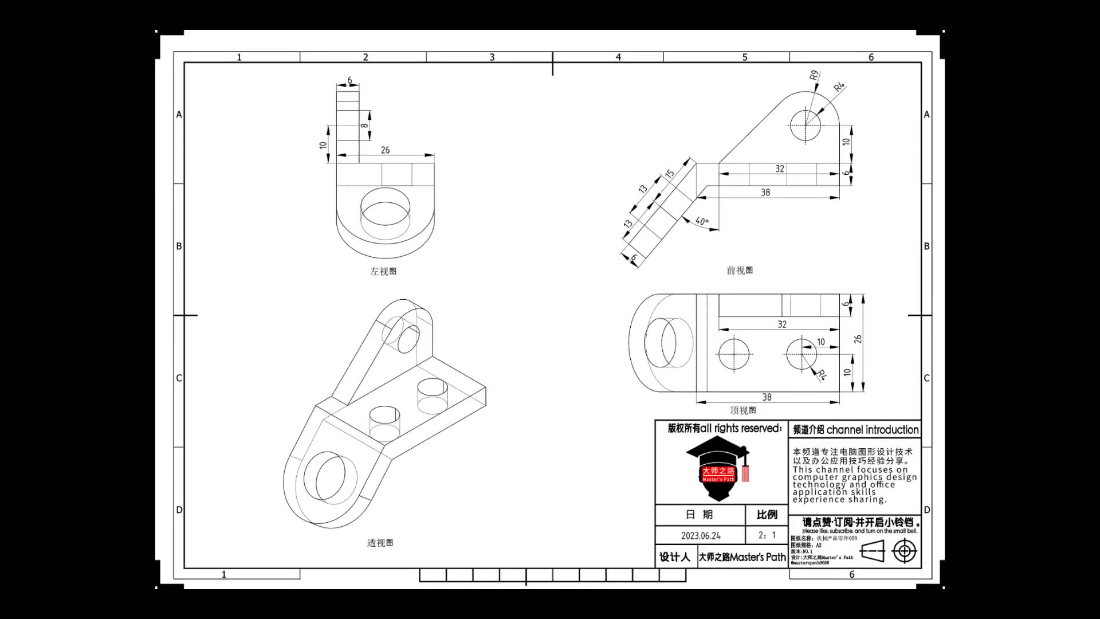